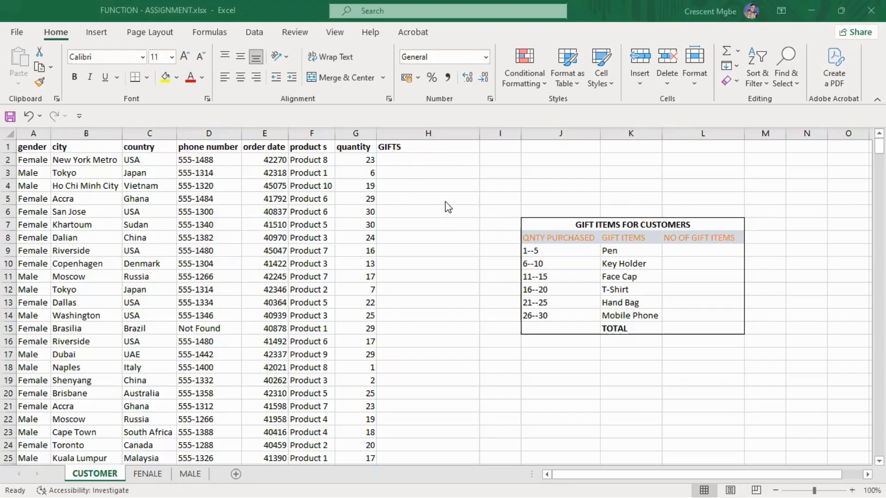
- Examine the quantity and GIFTS columns against the quantity ranges and gift items in the GIFT ITEMS FOR CUSTOMERS table
click(411, 157)
click(411, 158)
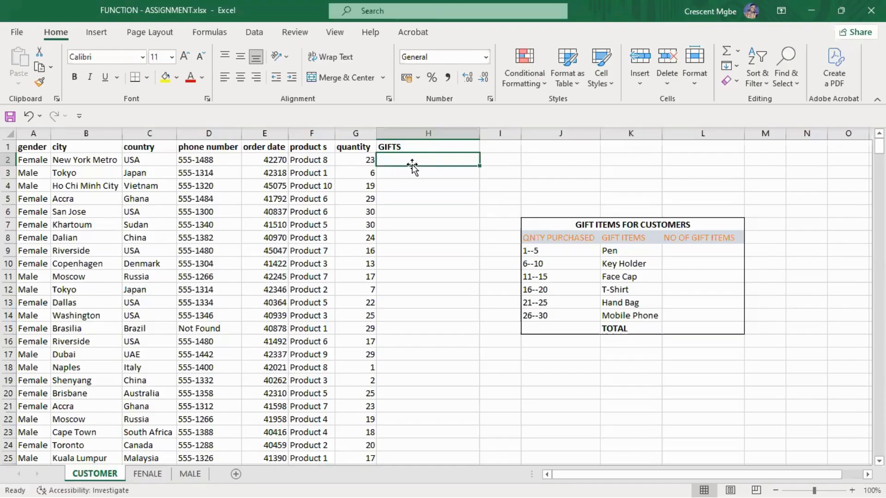
click(625, 252)
shift+click(636, 313)
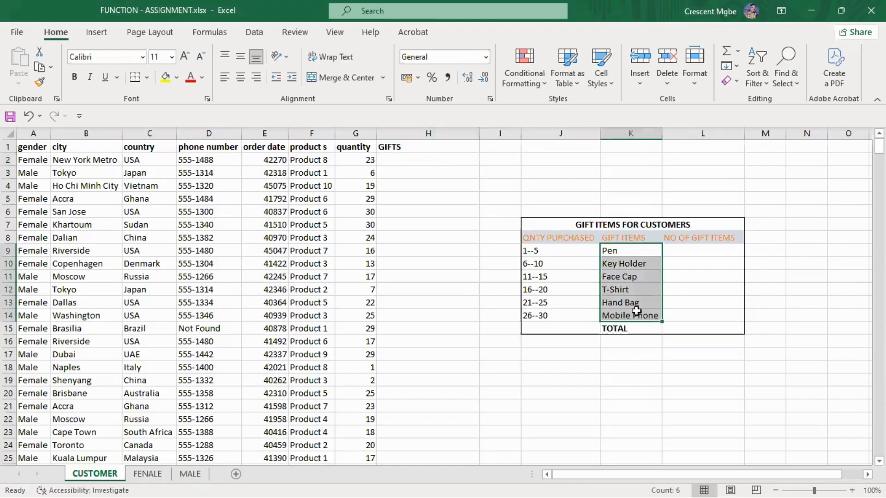
drag(409, 162, 421, 394)
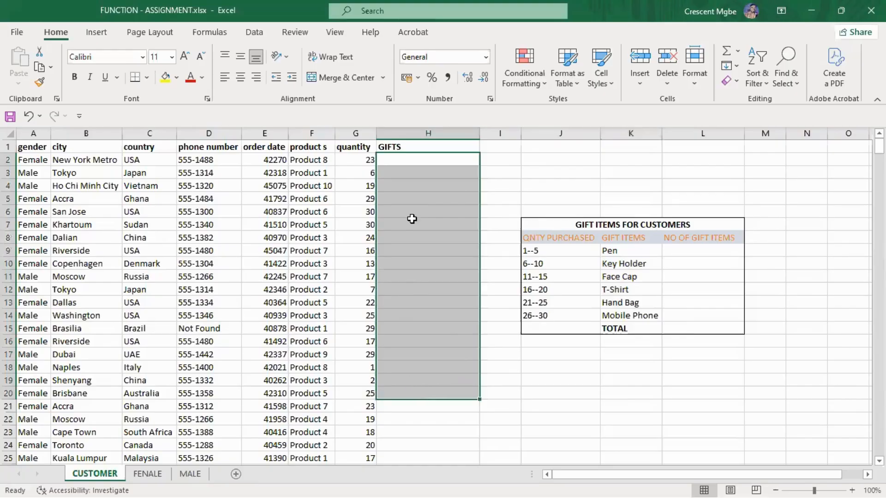
drag(569, 251, 566, 316)
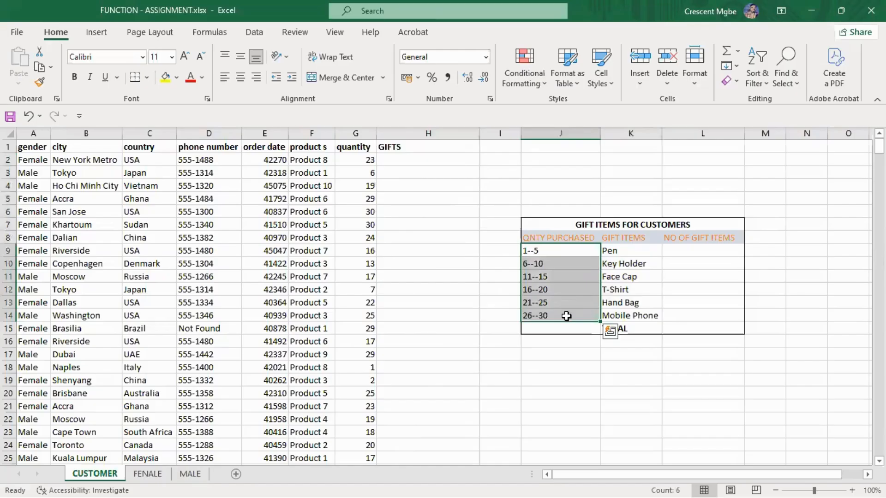
drag(627, 251, 650, 313)
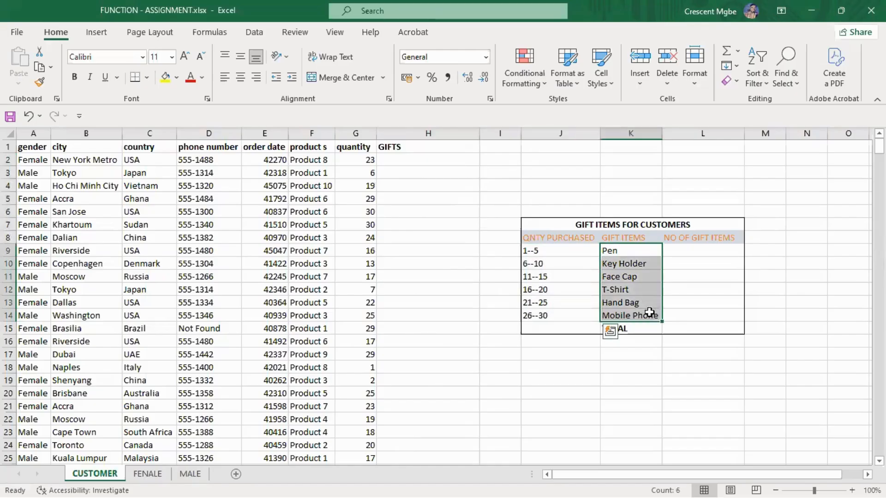
drag(429, 165, 450, 356)
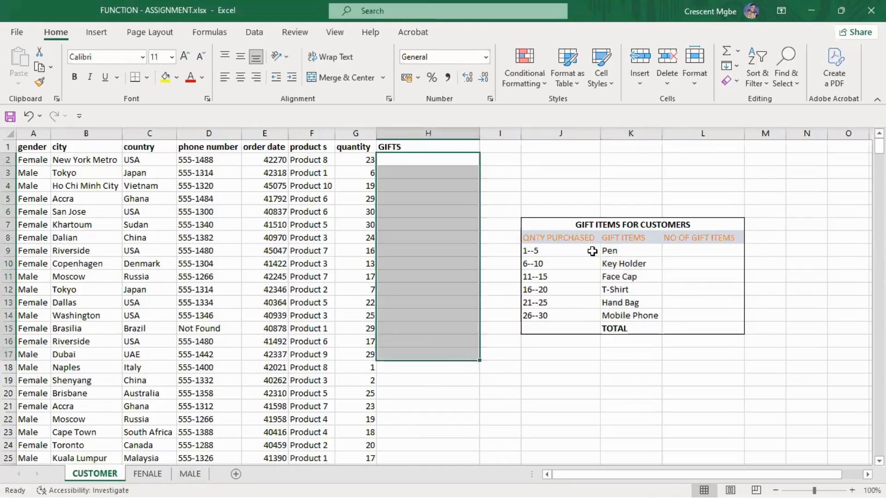
drag(528, 251, 567, 315)
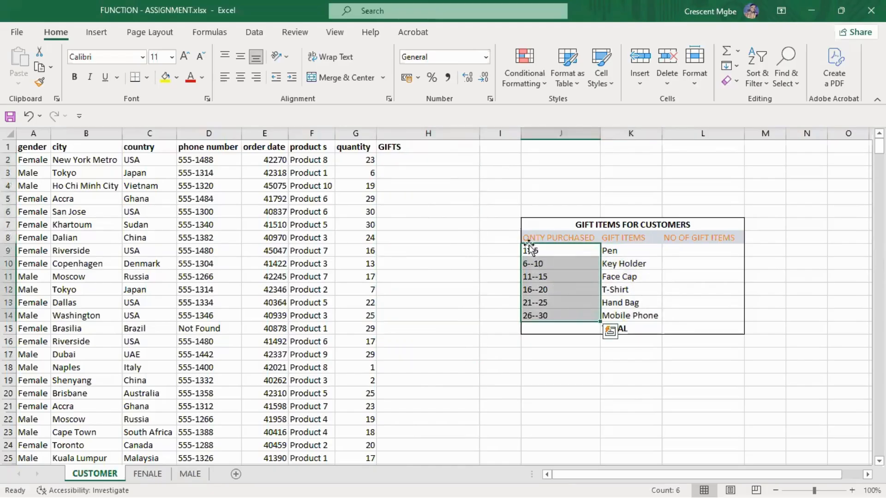
click(358, 134)
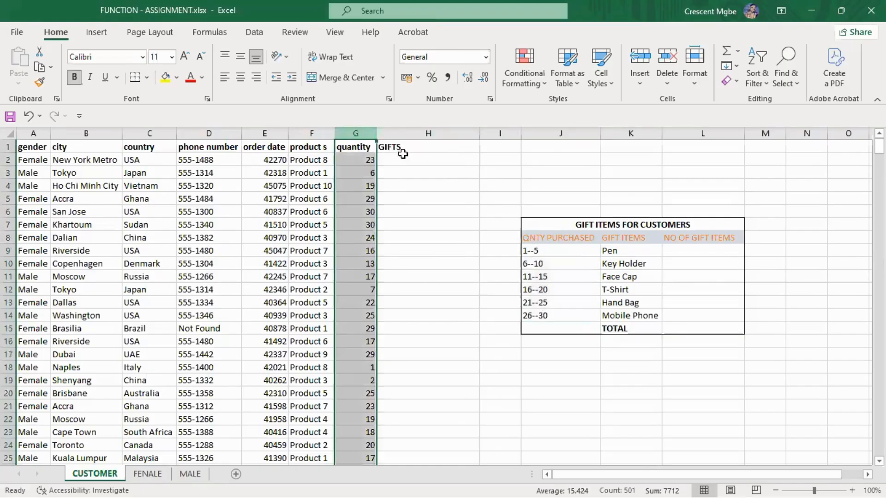
click(426, 134)
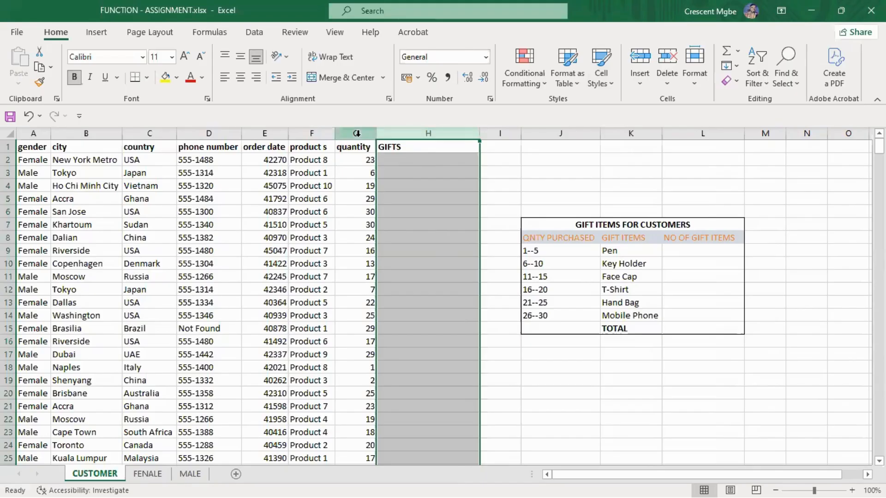
click(357, 134)
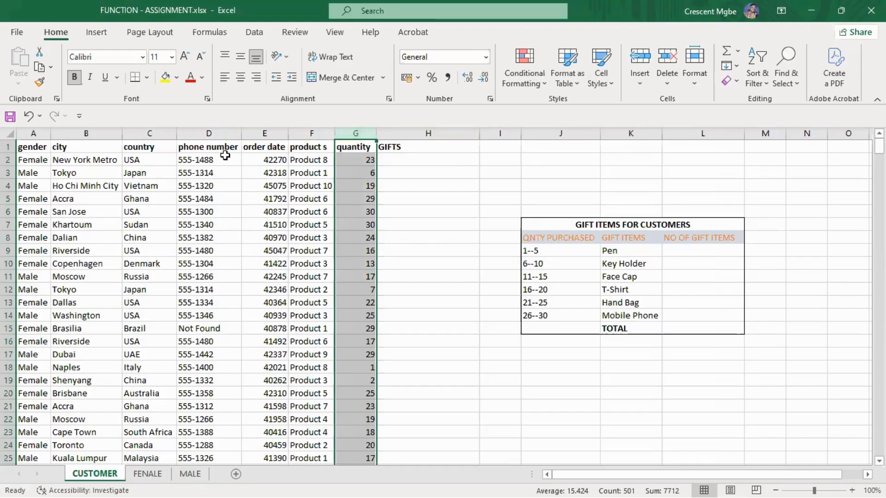
- Widen the order date column on the CUSTOMER sheet slightly
click(210, 132)
click(270, 132)
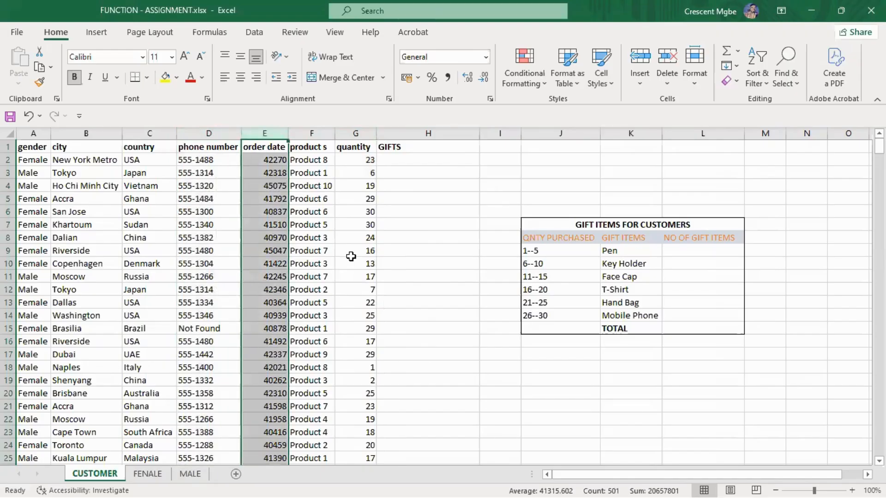
click(268, 159)
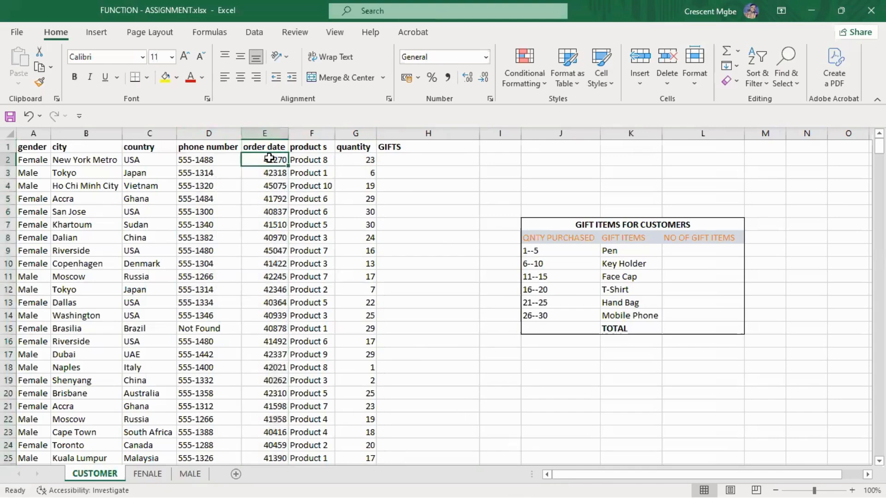
drag(288, 132, 304, 132)
click(280, 131)
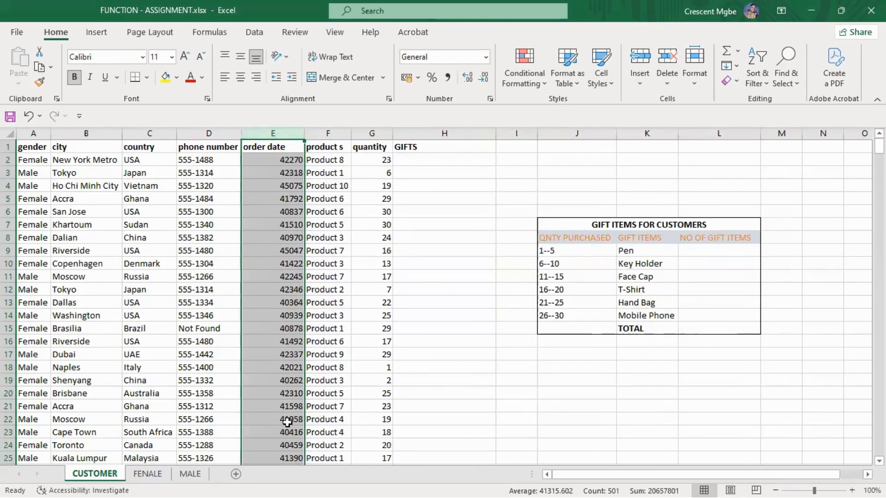
- Correct the misspelled name of the FENALE sheet to FEMALE
click(148, 475)
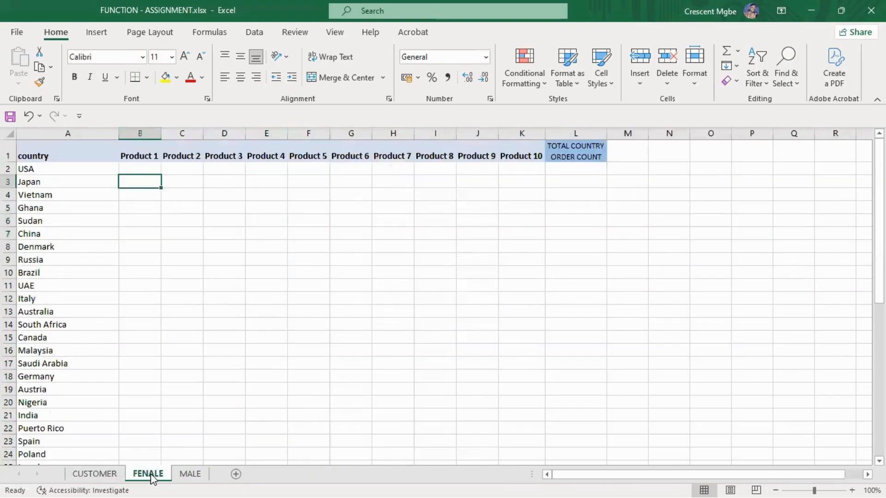
double_click(149, 474)
click(149, 475)
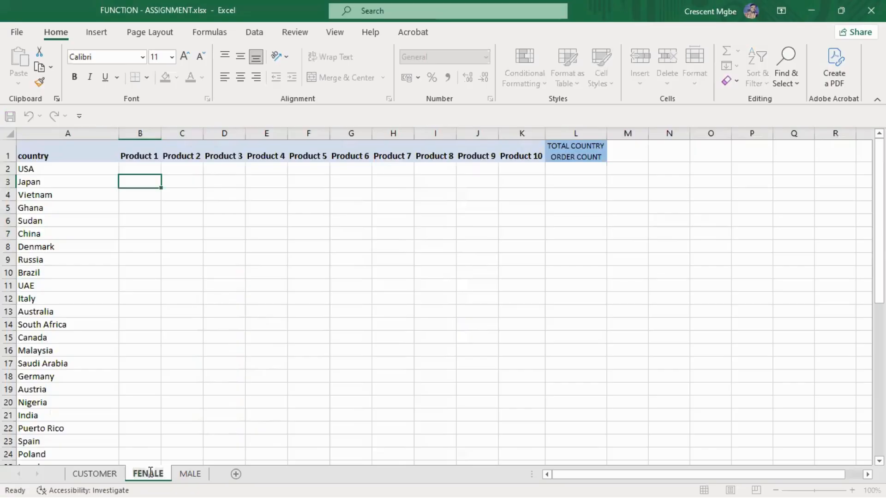
key(BackSpace)
text(M)
key(Return)
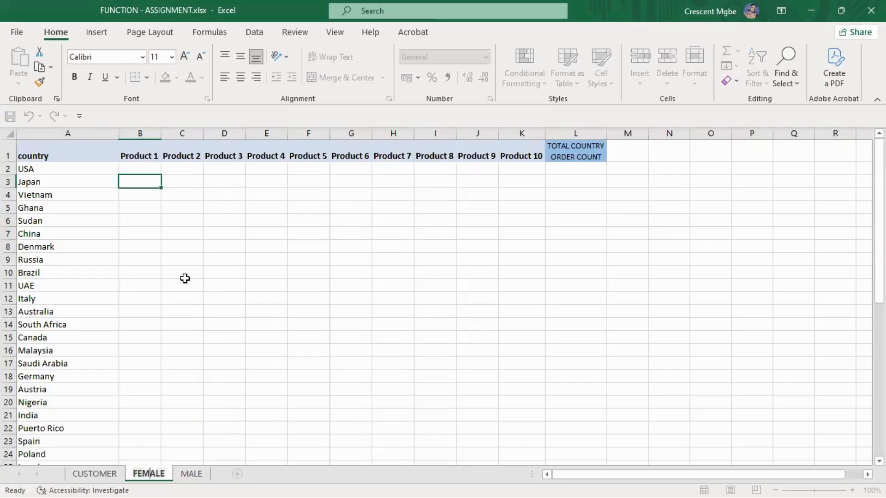
- Examine the FEMALE sheet's country list, product headings and TOTAL COUNTRY ORDER COUNT column
click(147, 169)
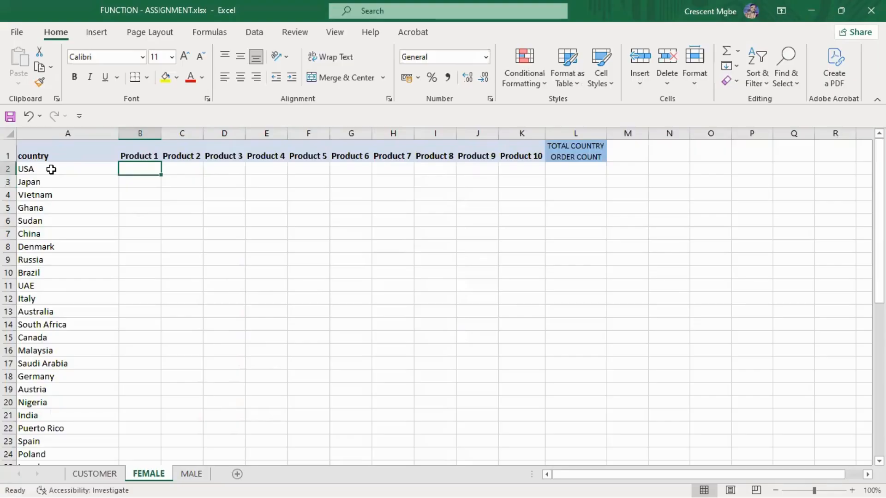
click(115, 169)
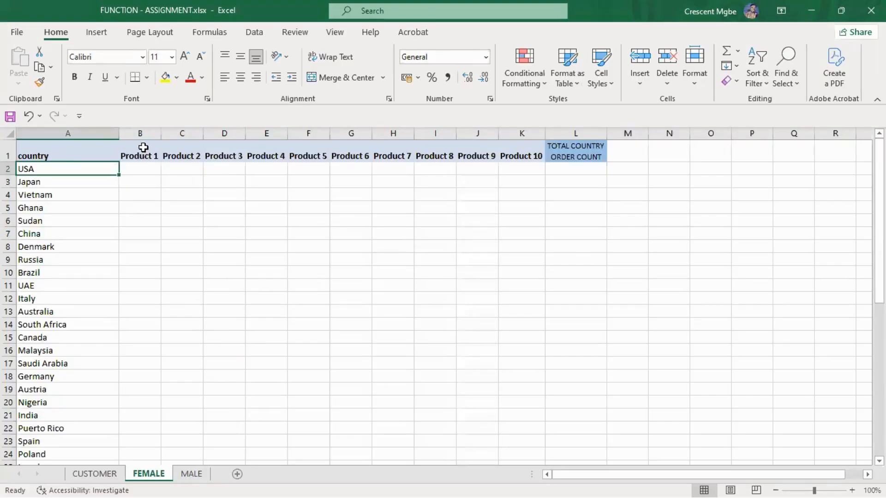
click(144, 157)
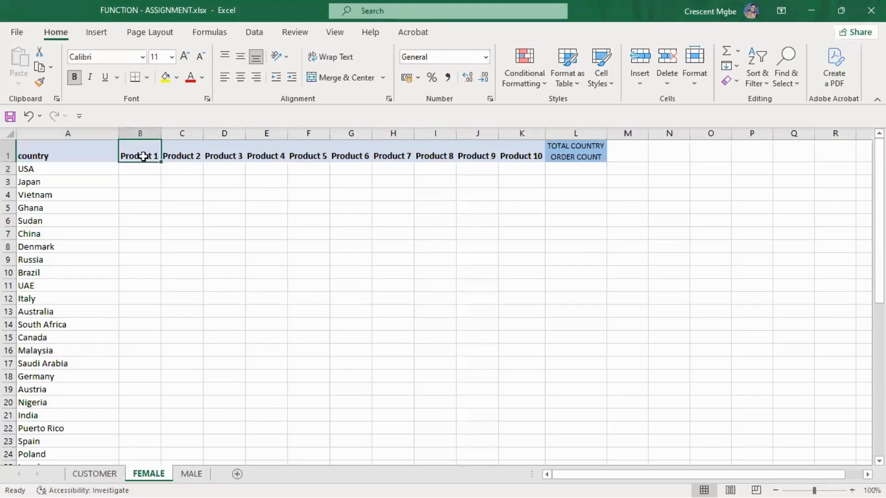
click(182, 154)
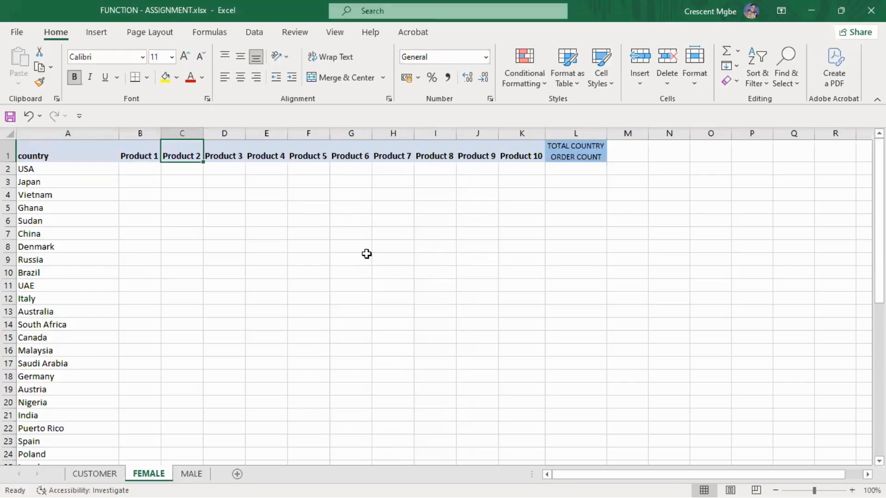
click(585, 171)
click(59, 172)
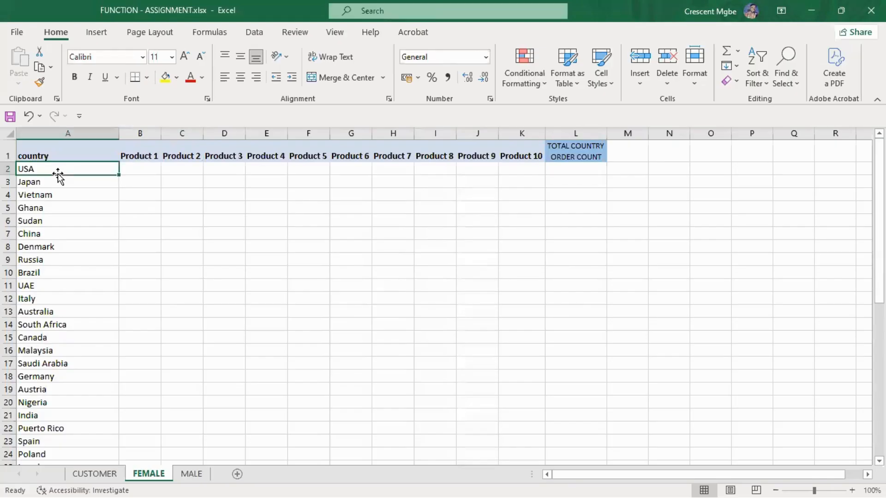
click(578, 171)
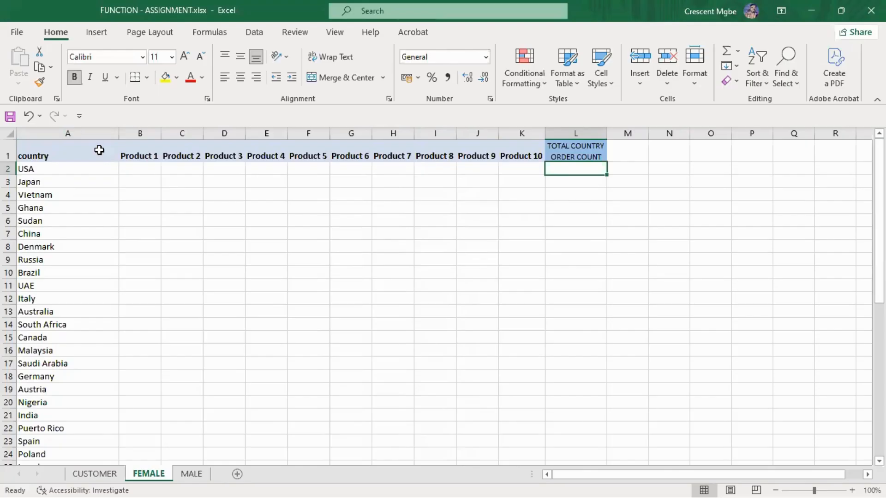
click(53, 129)
scroll(114, 233, down, 1)
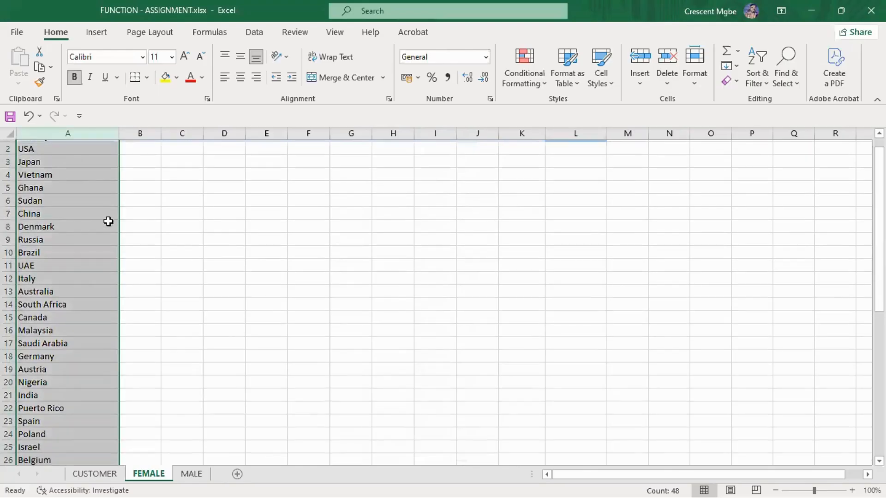
scroll(102, 212, down, 13)
scroll(101, 211, up, 11)
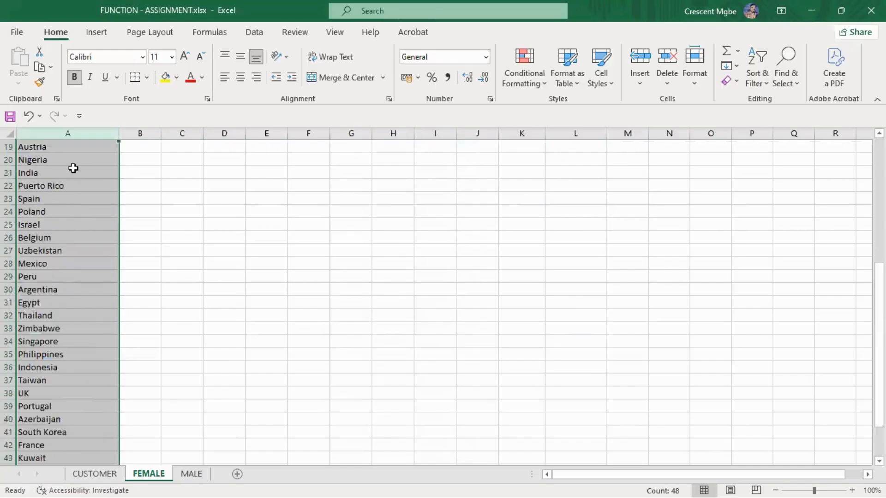
scroll(75, 162, up, 2)
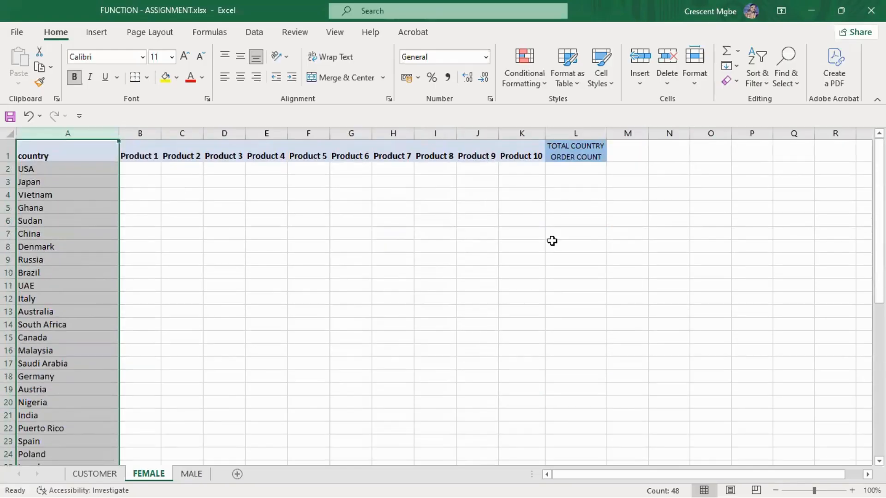
- Compare the MALE sheet's country and product layout with the FEMALE sheet, ending on the MALE sheet's USA cell for Product 1
click(191, 475)
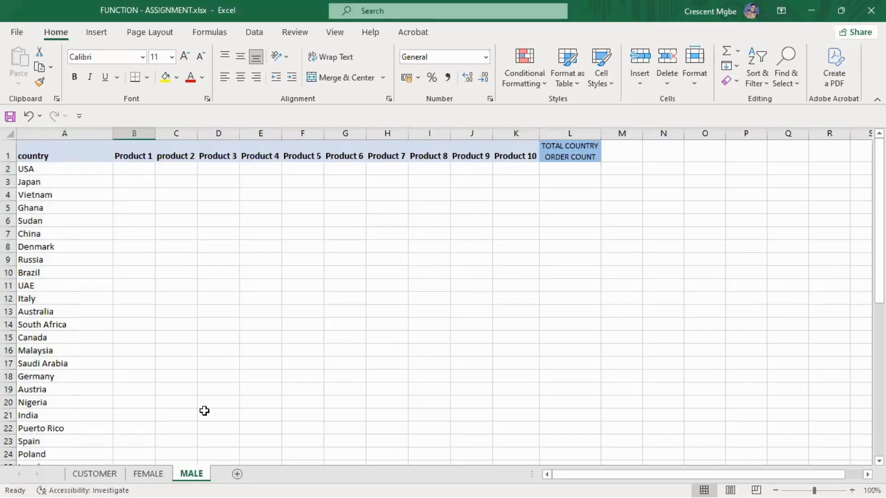
click(146, 475)
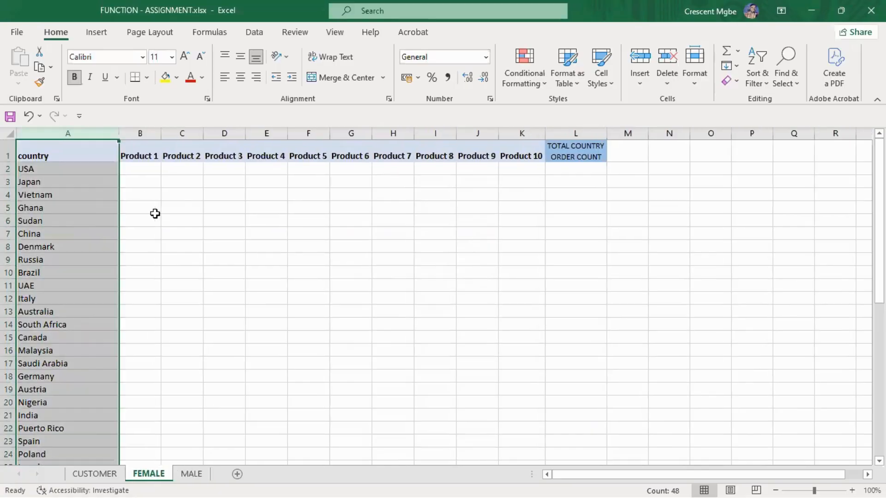
click(147, 171)
click(191, 475)
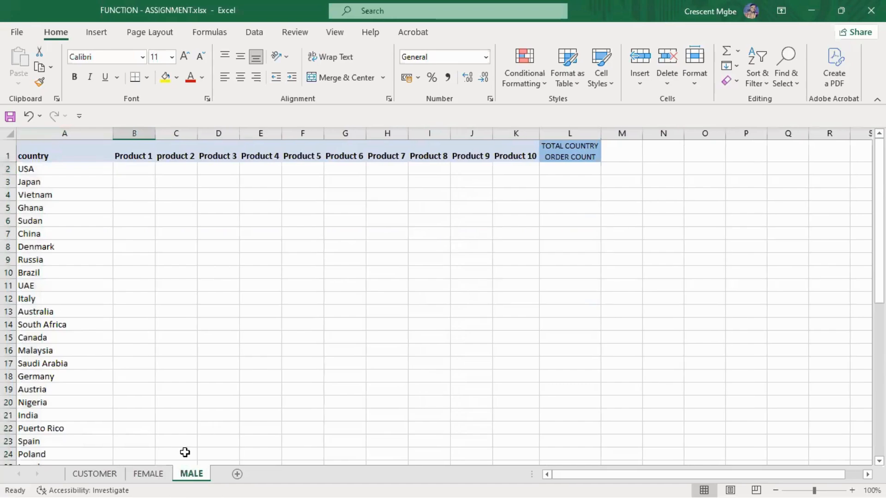
click(135, 168)
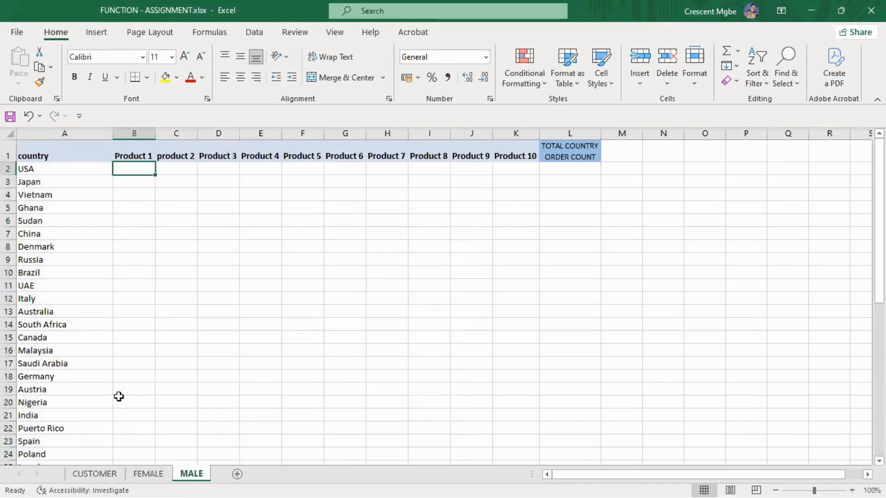
- Return to the CUSTOMER sheet and review the first GIFTS cell and the gift items from Pen to Mobile Phone
key(ctrl+Page_Up)
key(ctrl+Page_Up)
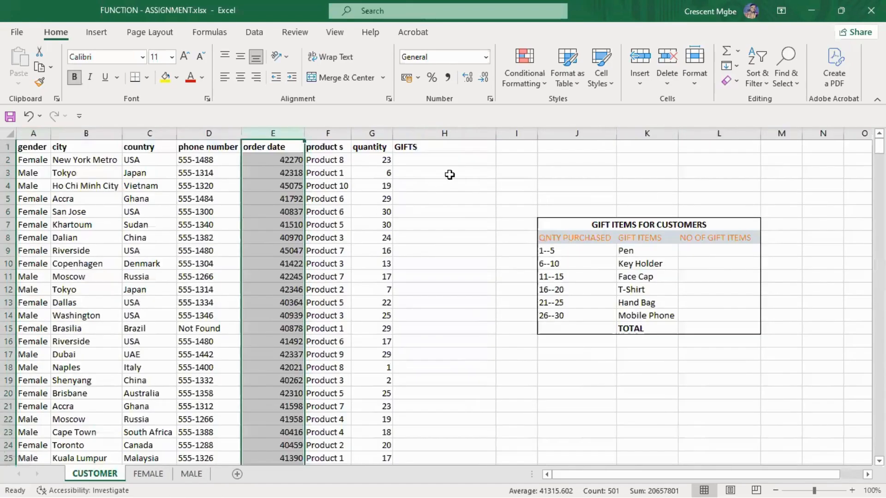
click(452, 161)
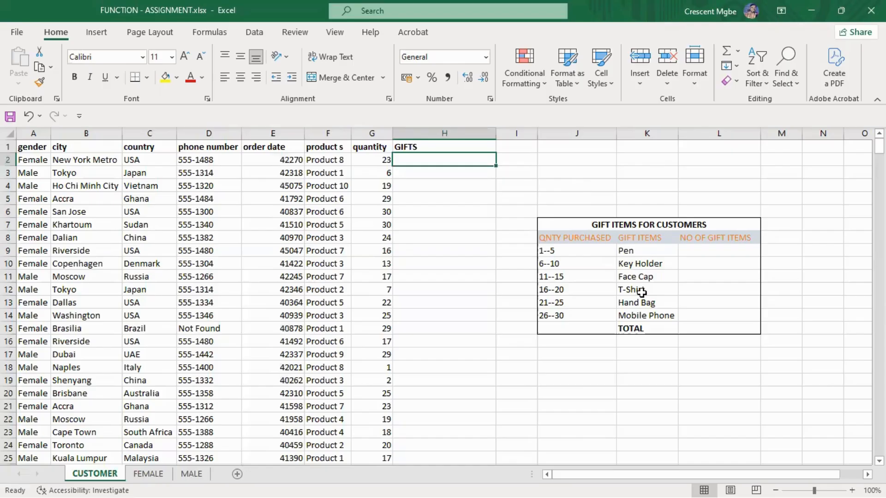
drag(648, 252, 662, 315)
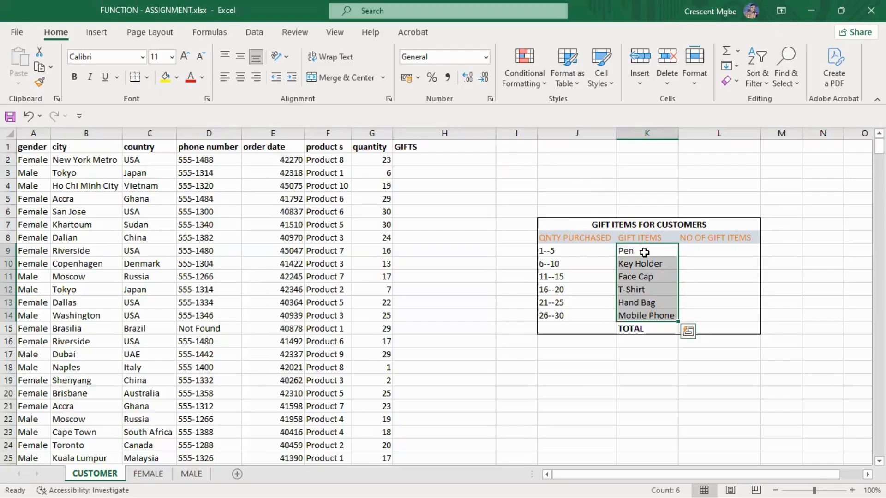
click(644, 252)
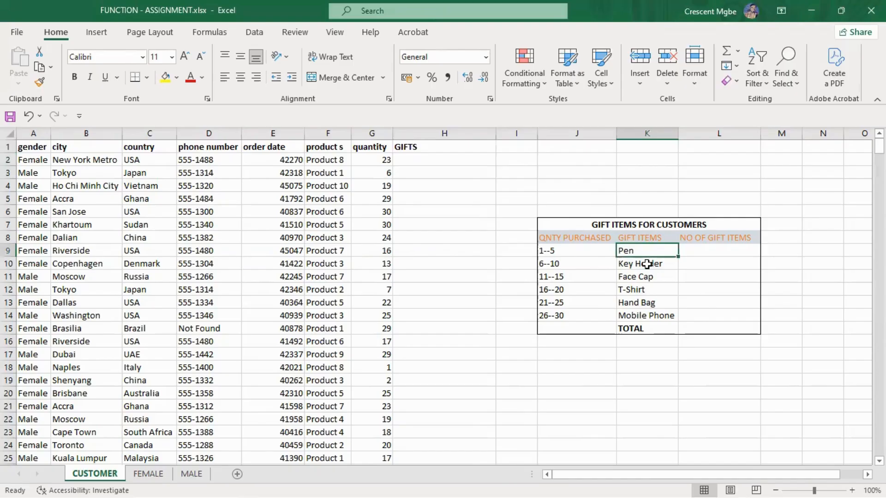
drag(648, 257, 645, 265)
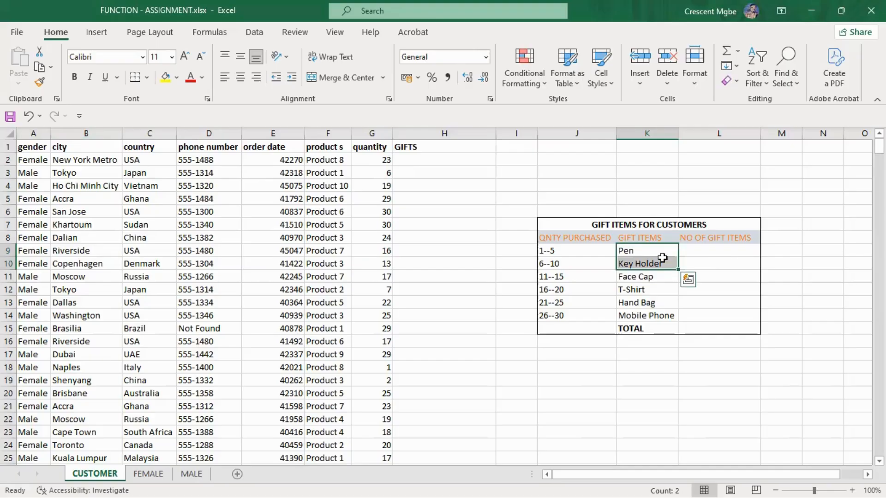
click(652, 196)
drag(653, 252, 667, 316)
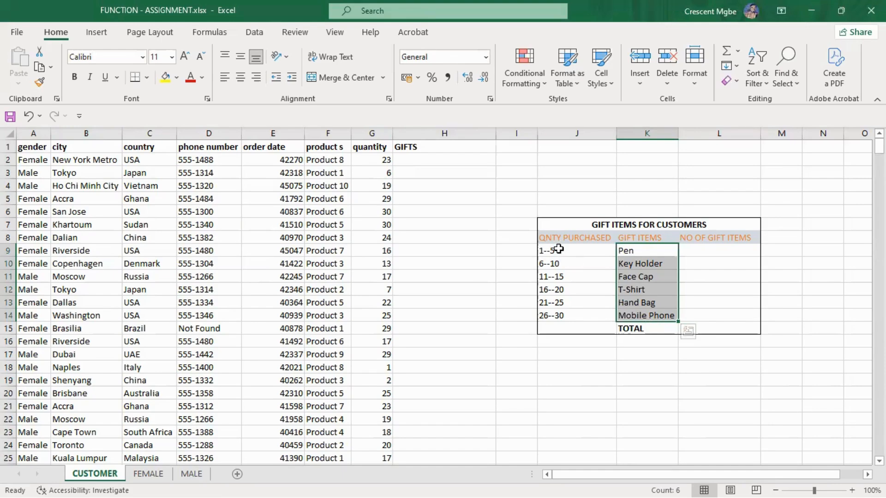
- Examine the gift table's QNTY PURCHASED ranges from 1--5 to 26--30 against the customers' quantity column
drag(578, 251, 589, 314)
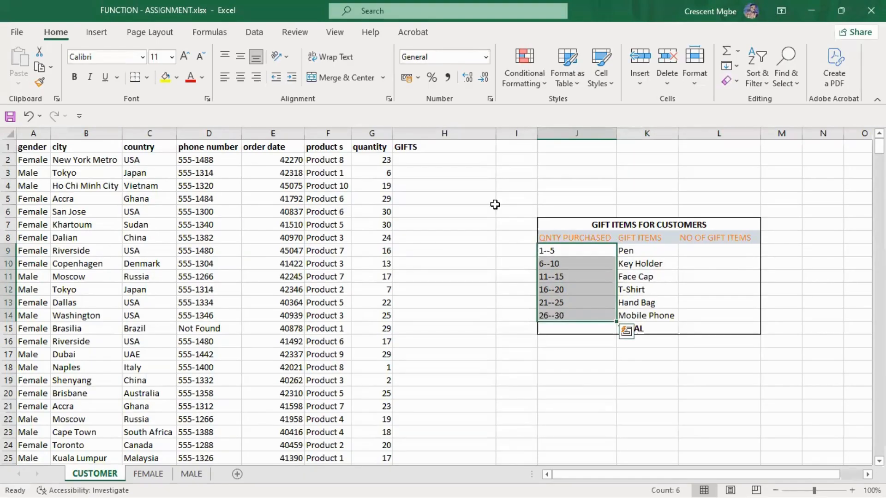
click(372, 134)
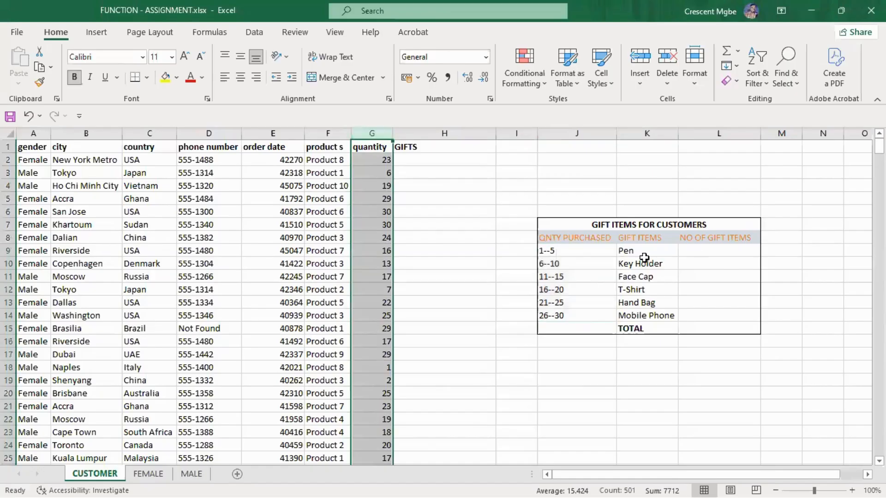
click(445, 160)
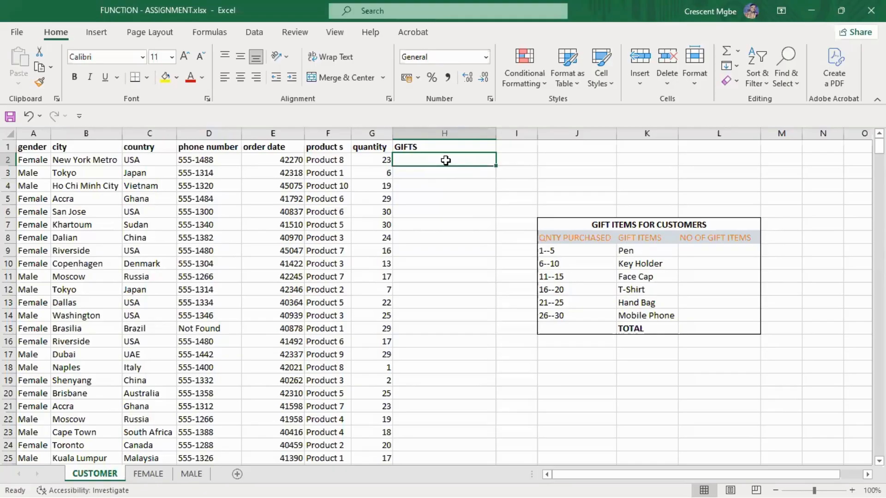
click(367, 133)
- Start an IF formula in GIFTS cell H2 that returns the Mobile Phone cell K14 when quantity G2 is >=26
click(441, 159)
text(=)
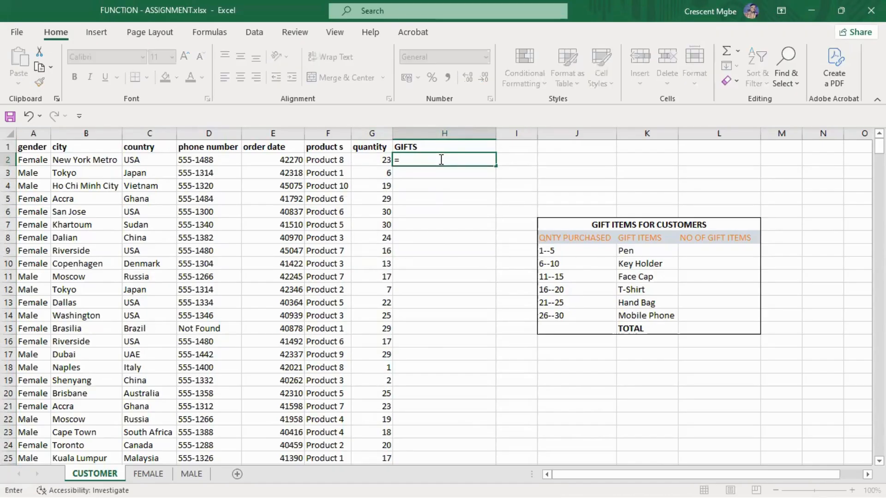
text(IF)
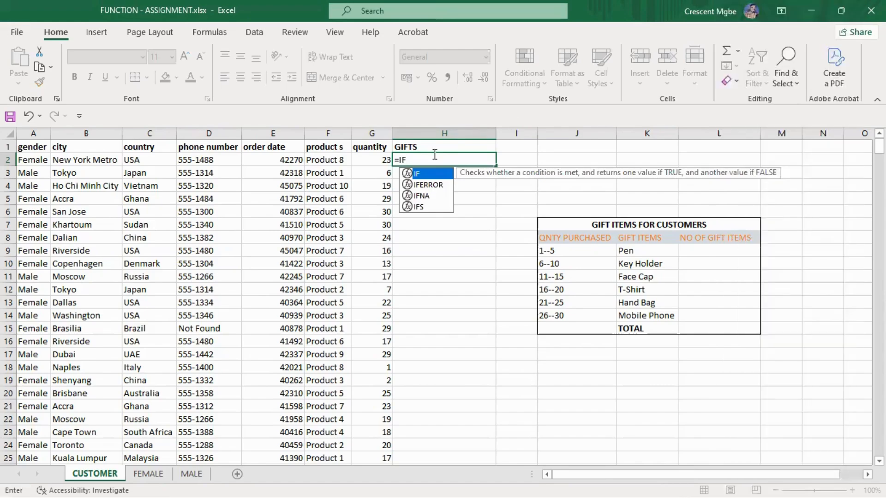
double_click(431, 173)
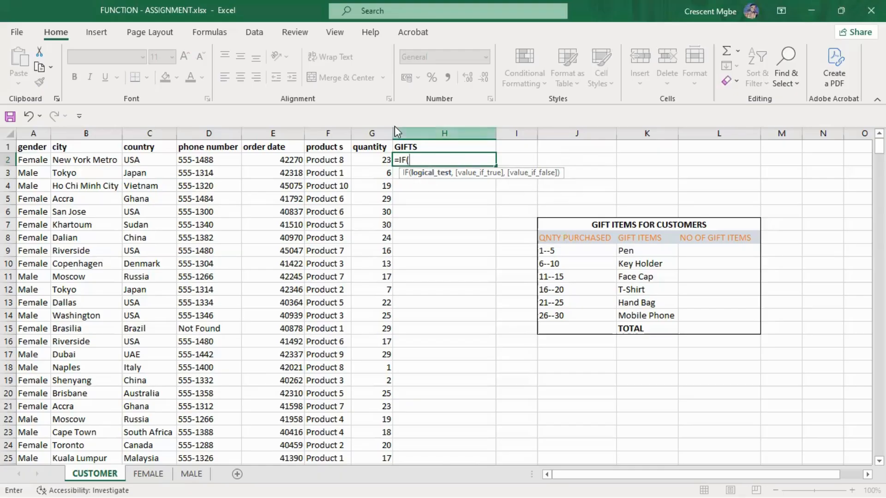
click(381, 160)
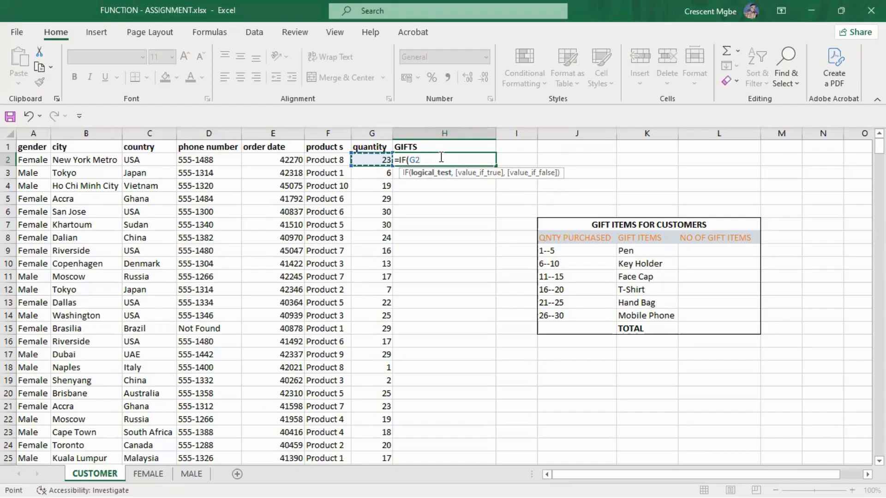
text(>=26)
text(,)
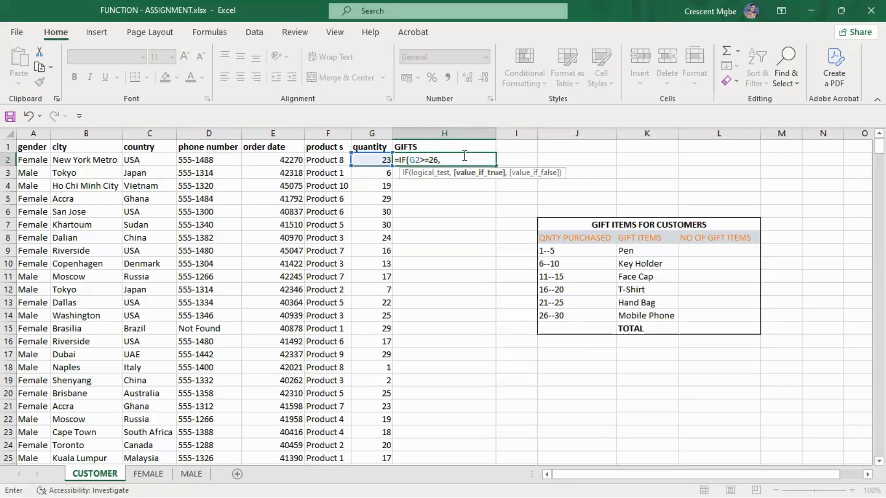
click(654, 316)
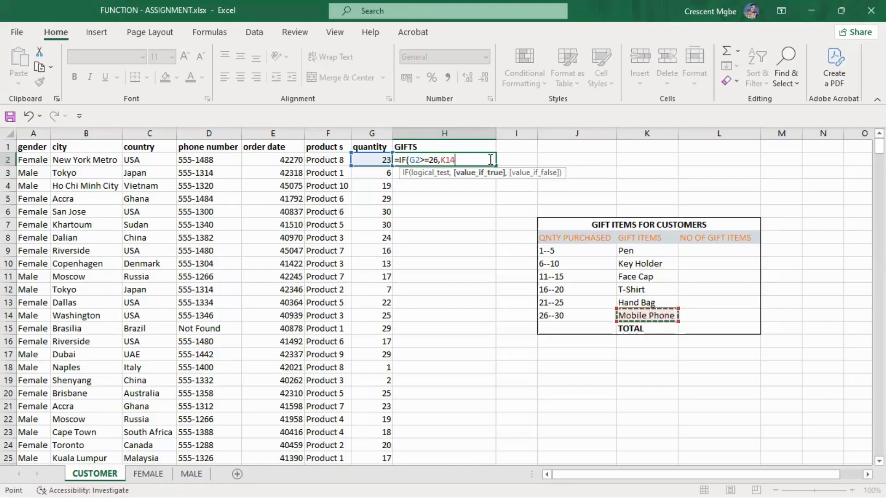
text(,)
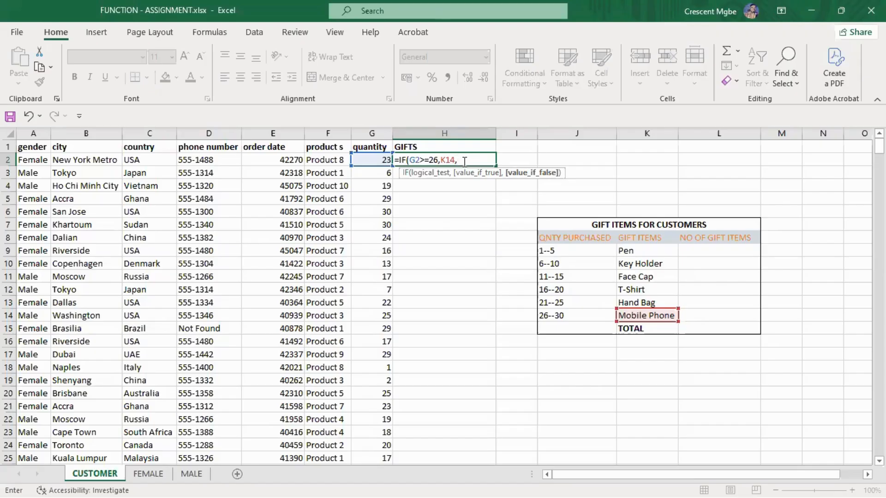
- Nest a second IF in the H2 formula that returns the Hand Bag cell K13 when G2 is >=21
text(IF)
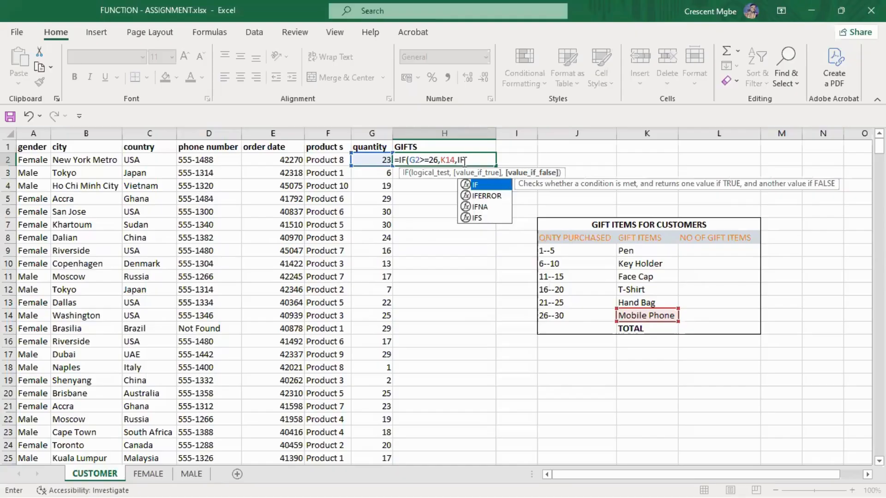
double_click(488, 184)
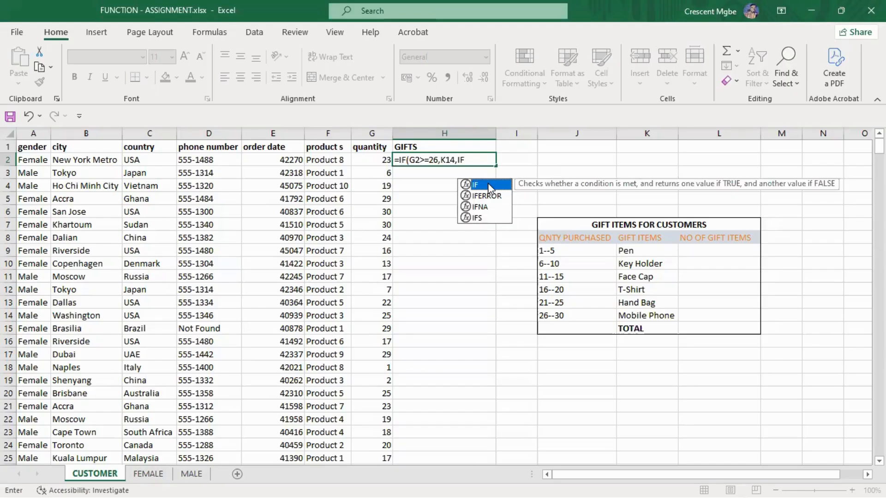
double_click(487, 186)
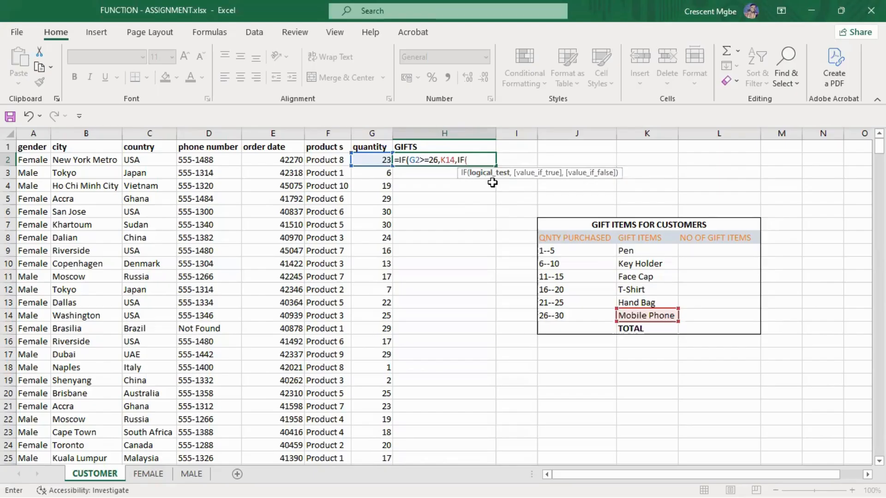
click(383, 162)
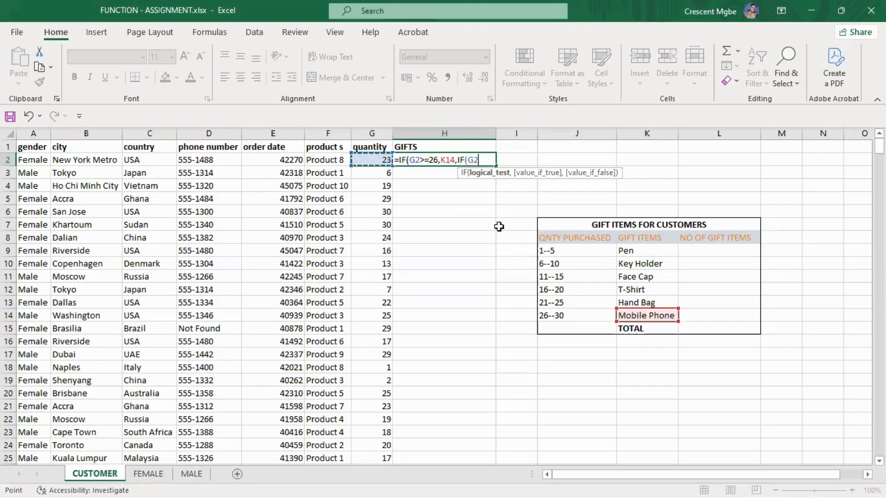
text(> )
text(21,)
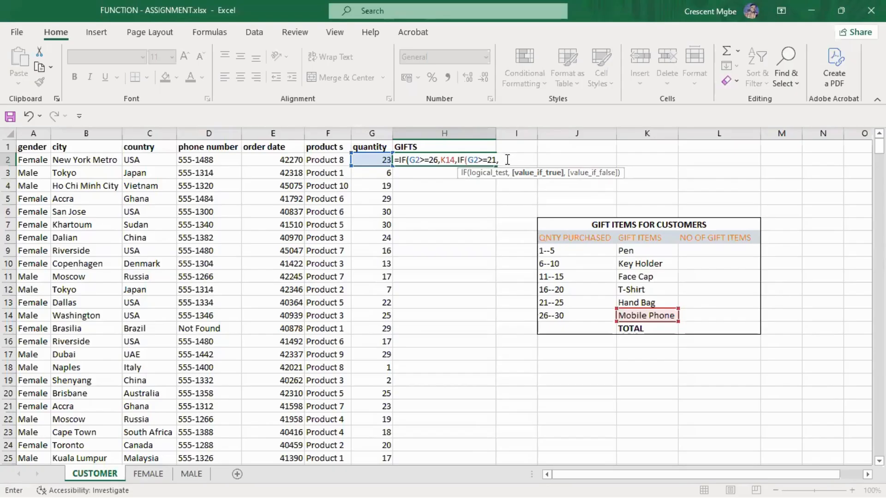
click(647, 302)
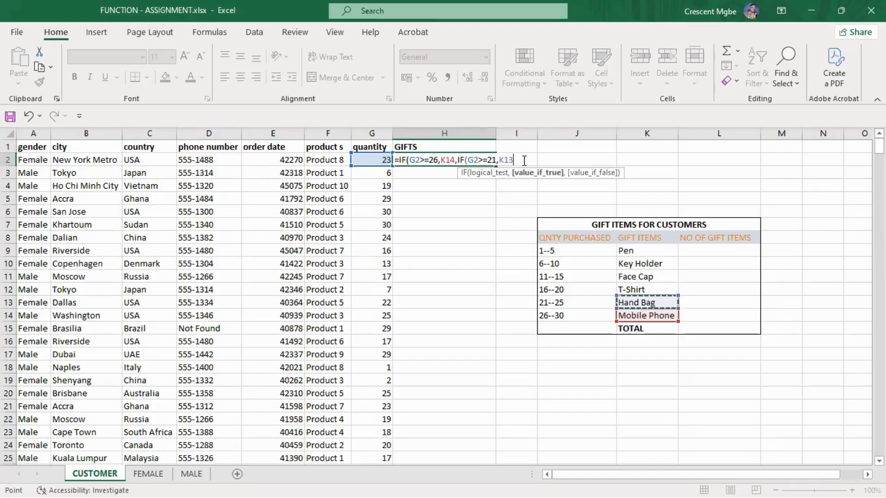
text(,)
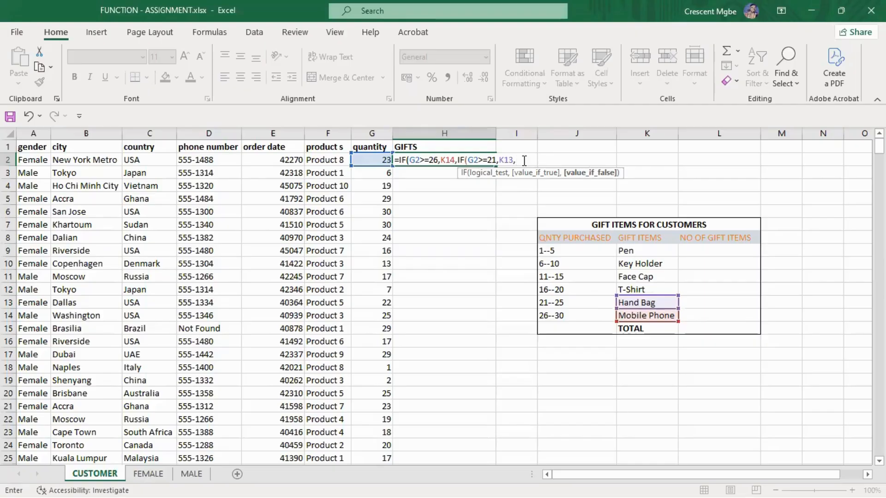
- Nest a third IF in the H2 formula that returns the T-Shirt cell K12 when G2 is >=16
text(IF)
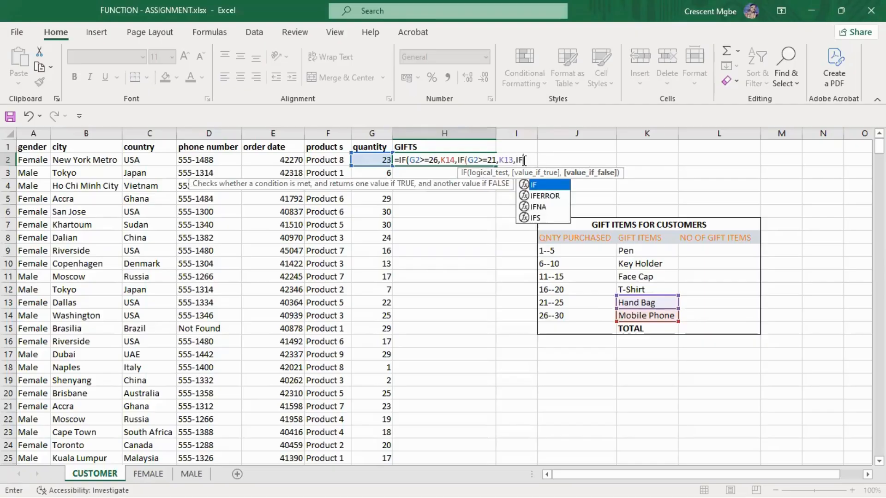
double_click(545, 183)
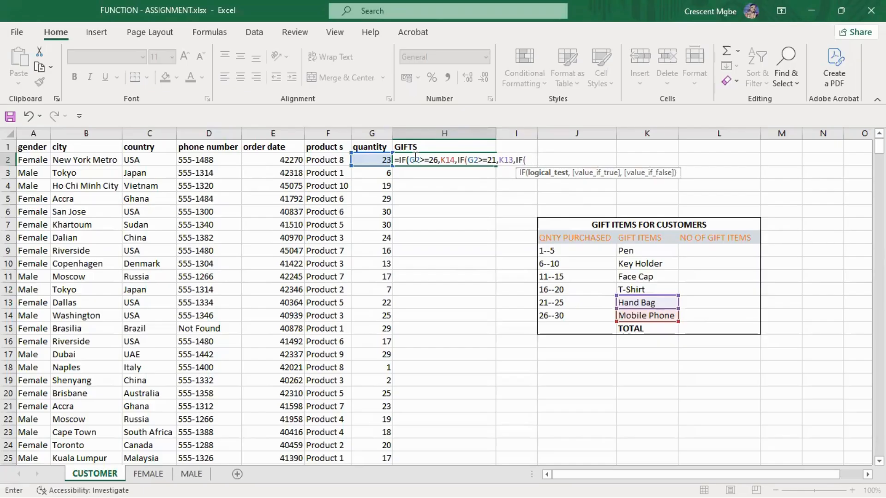
click(364, 159)
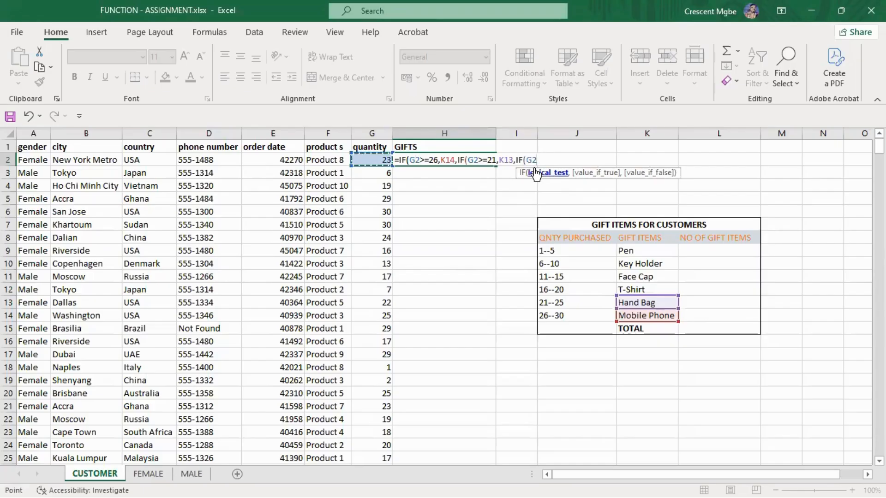
text(>=)
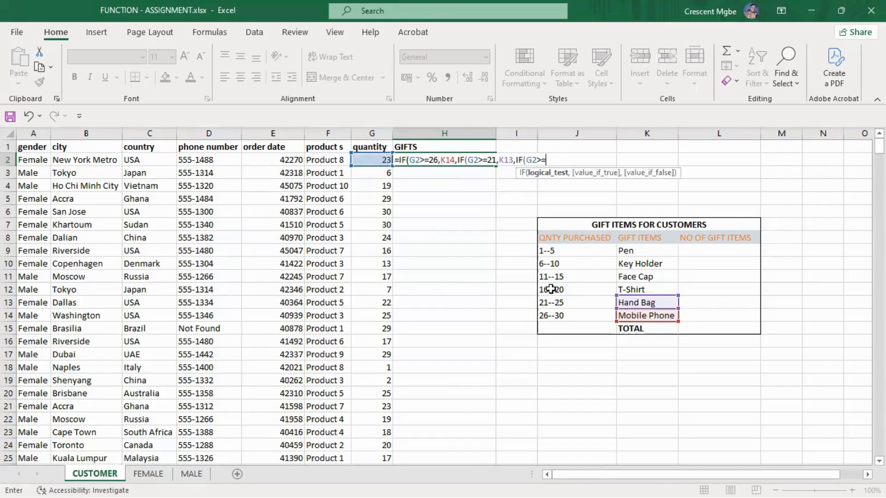
text(16)
text(,)
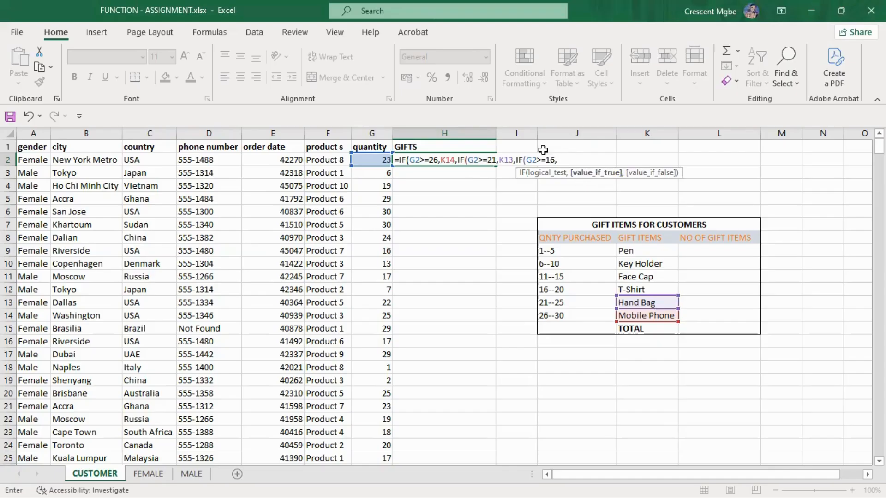
click(639, 289)
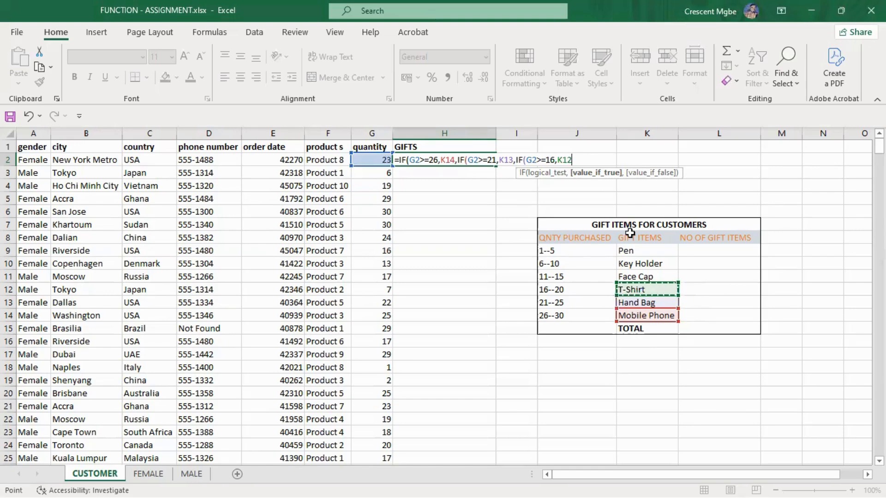
text(,)
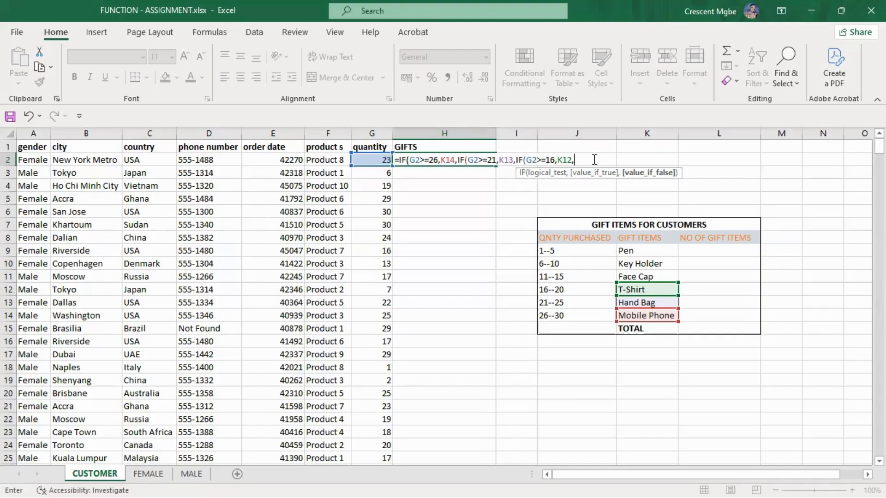
- Nest a fourth IF in the H2 formula that returns the Face Cap cell K11 when G2 is >=11
text(IF)
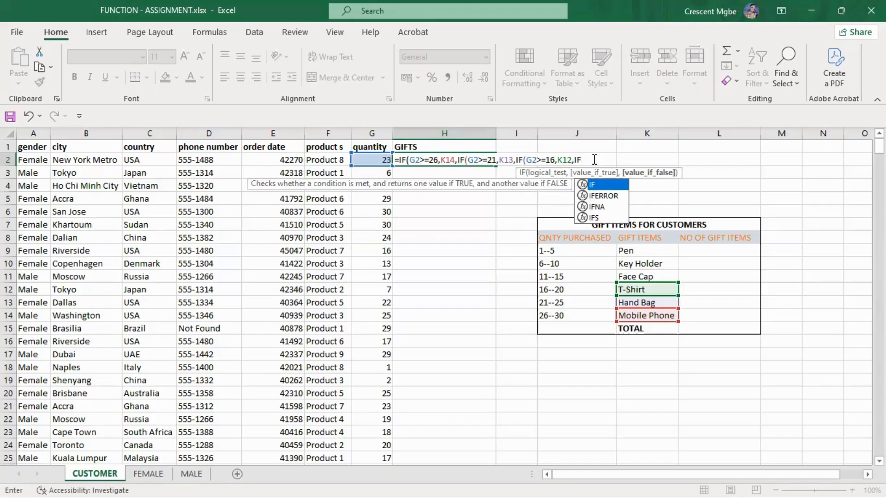
double_click(616, 186)
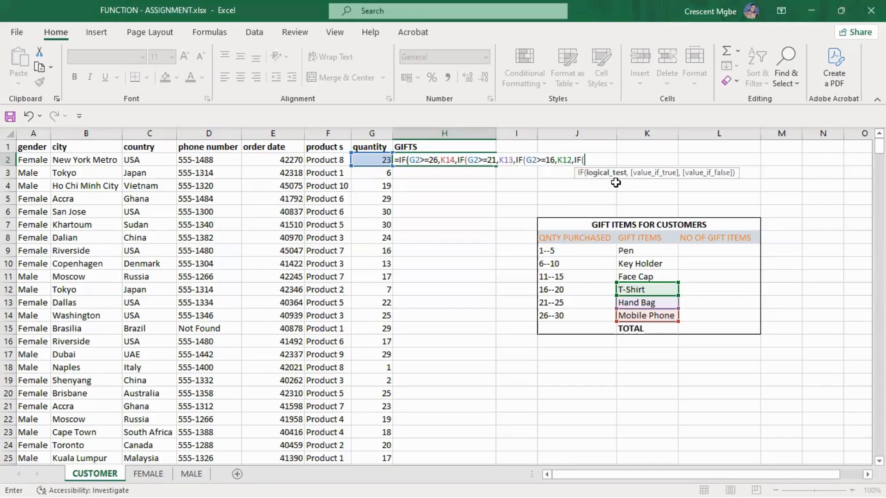
click(369, 159)
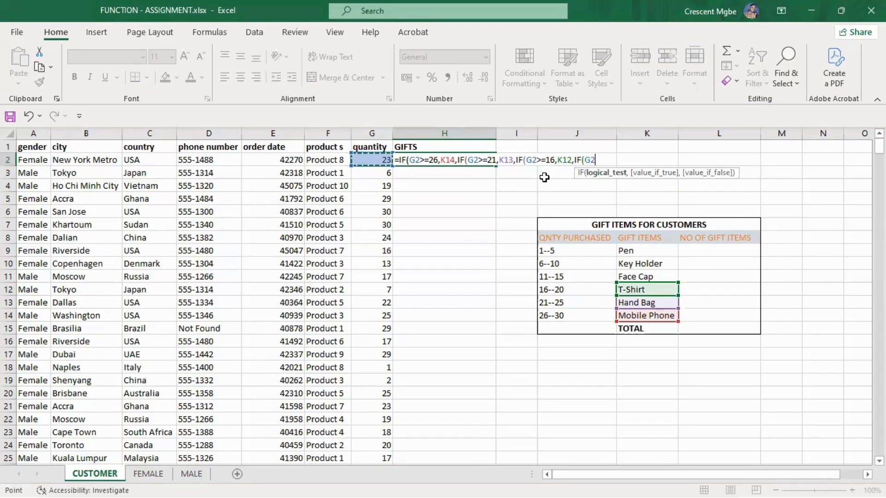
text(>=)
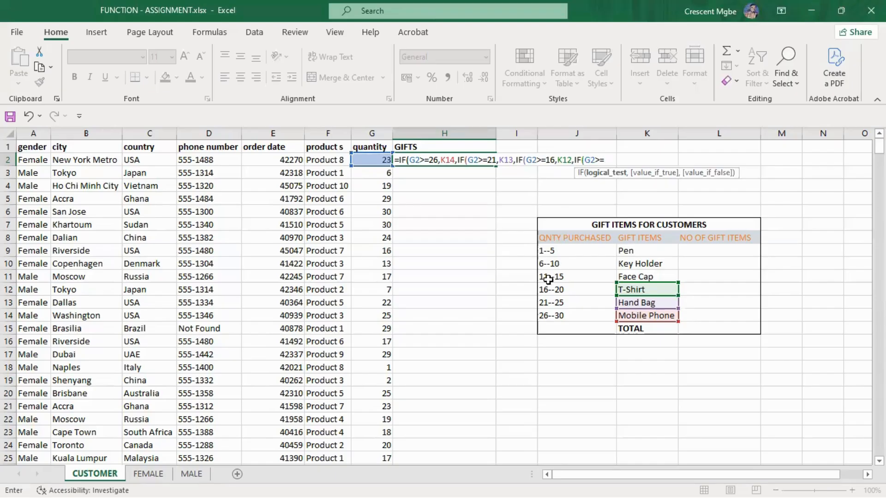
text(11,)
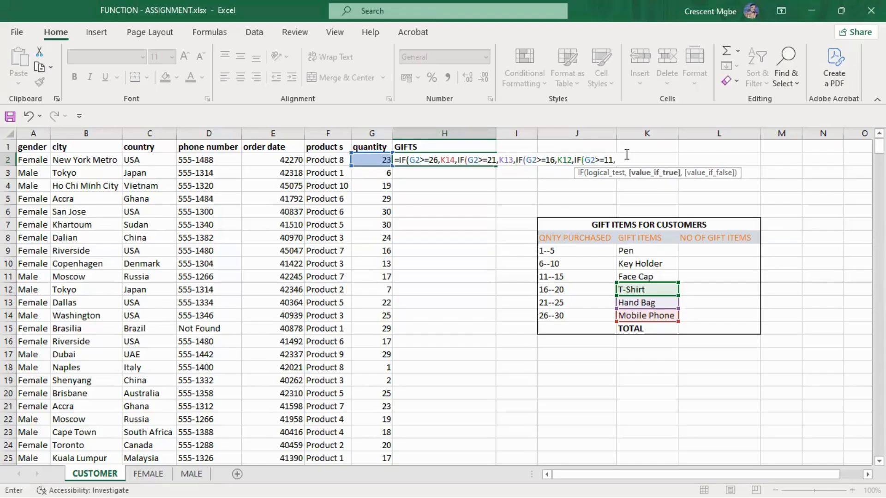
click(650, 276)
text(,)
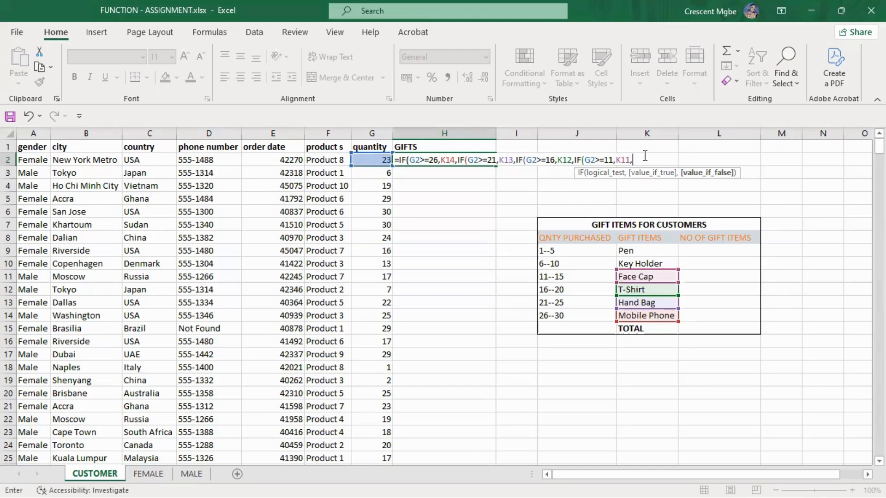
- Nest a fifth IF in the H2 formula that returns the Key Holder cell K10 when G2 is >=6
text(IF)
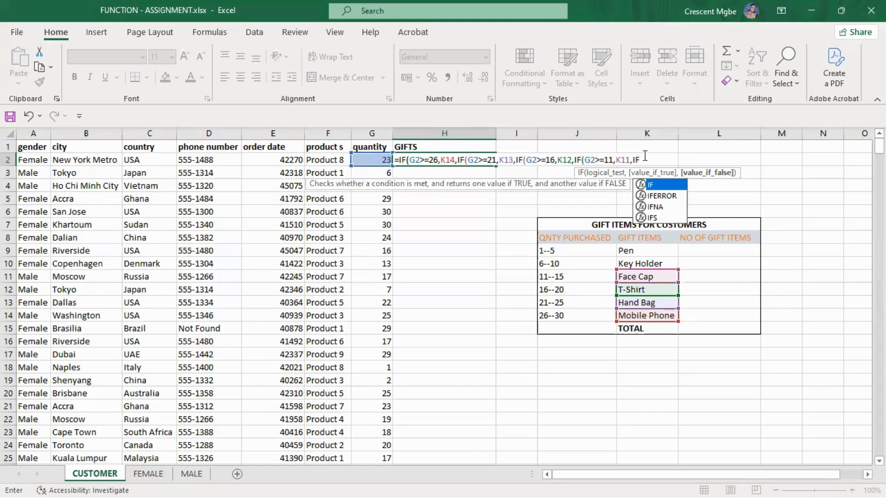
double_click(664, 184)
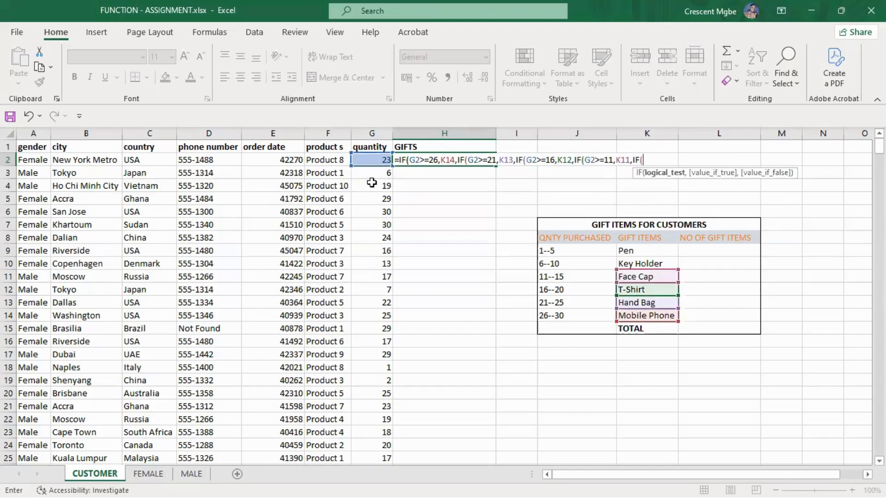
click(378, 159)
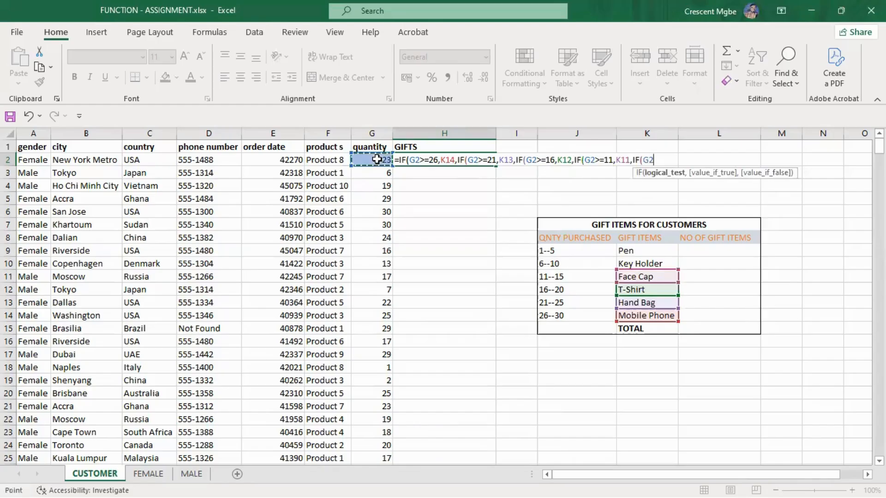
text(>=)
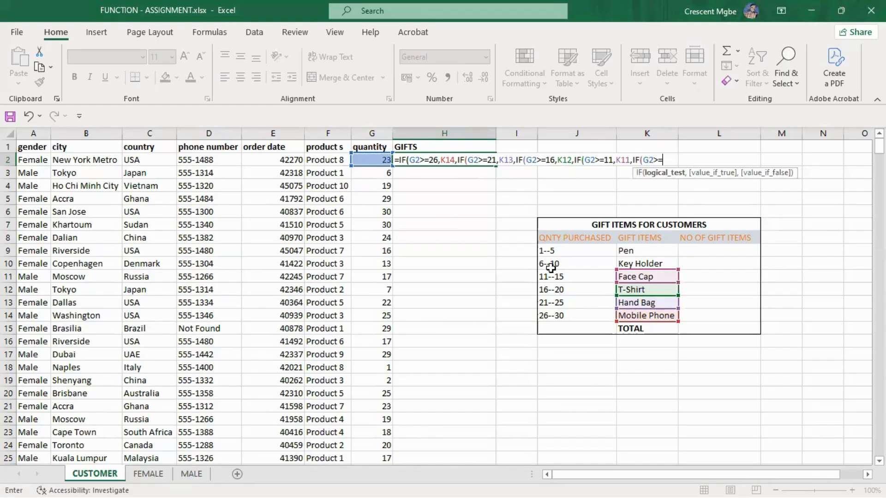
text(6,)
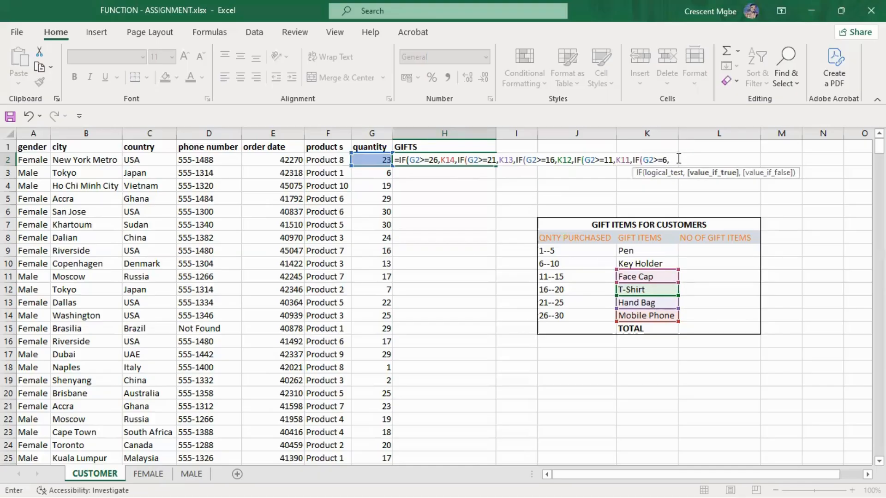
click(657, 262)
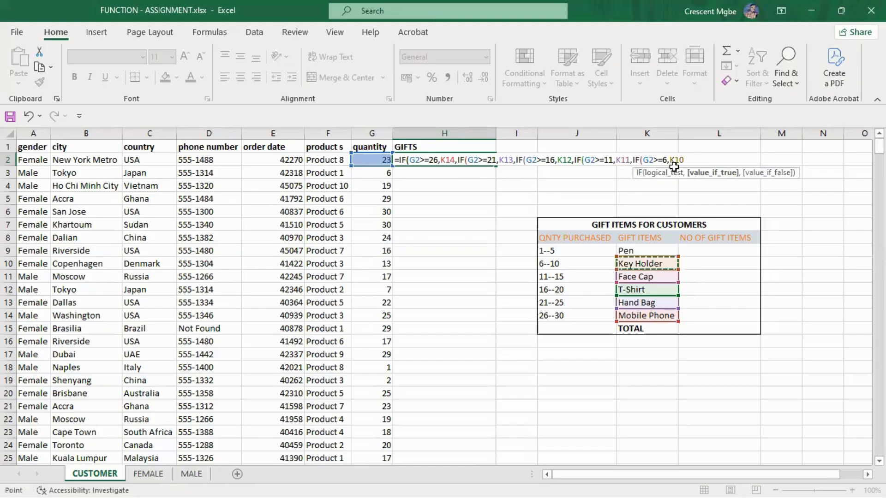
text(,)
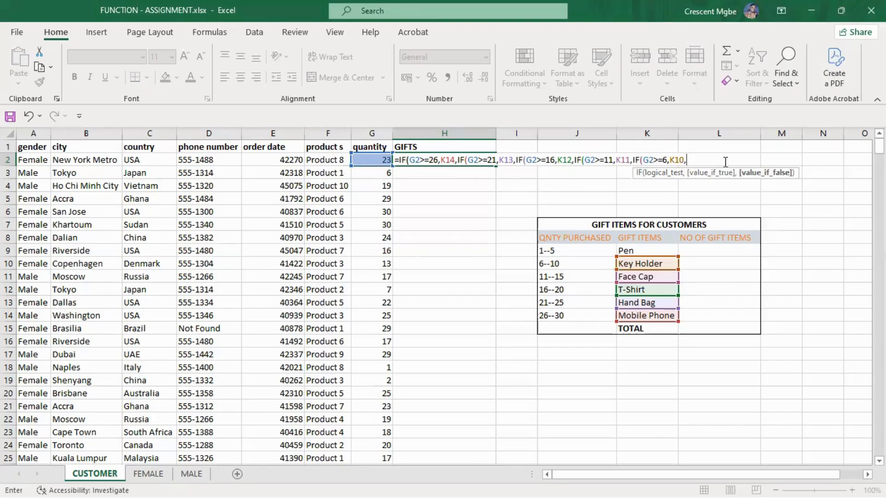
- Finish the H2 formula with the Pen cell K9 as the final false value, closing all five nested IFs
click(647, 251)
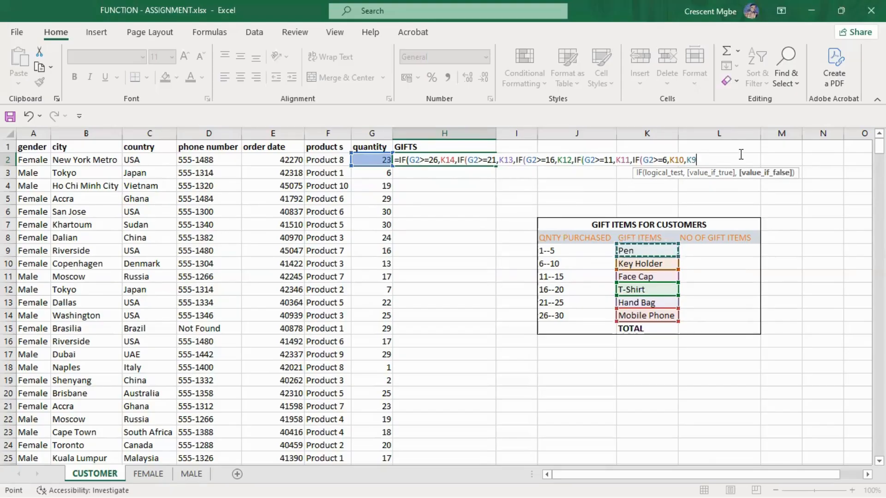
text()))
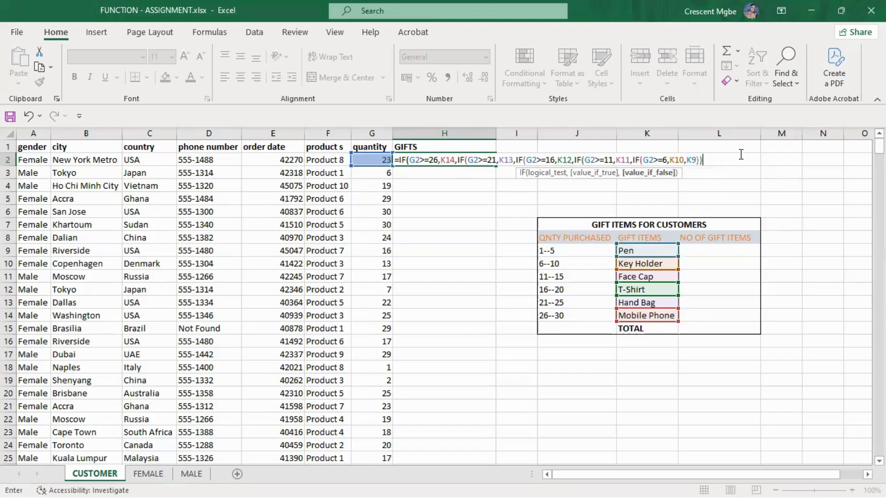
text())))
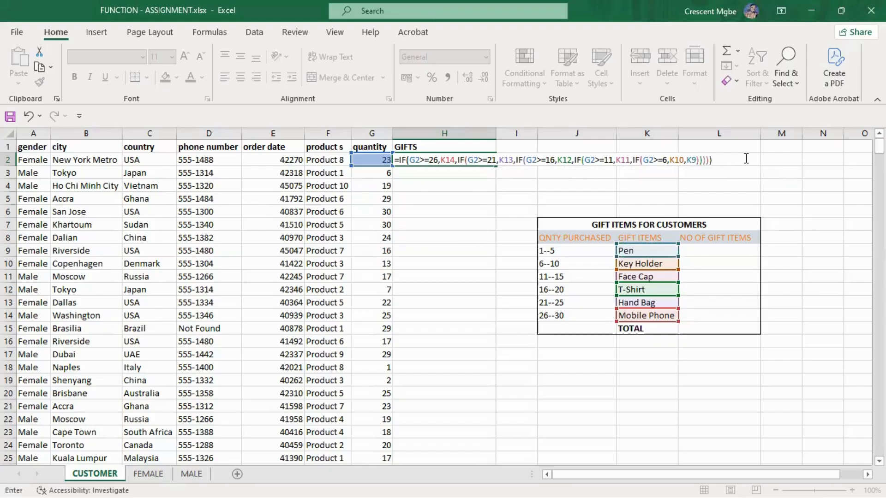
key(Return)
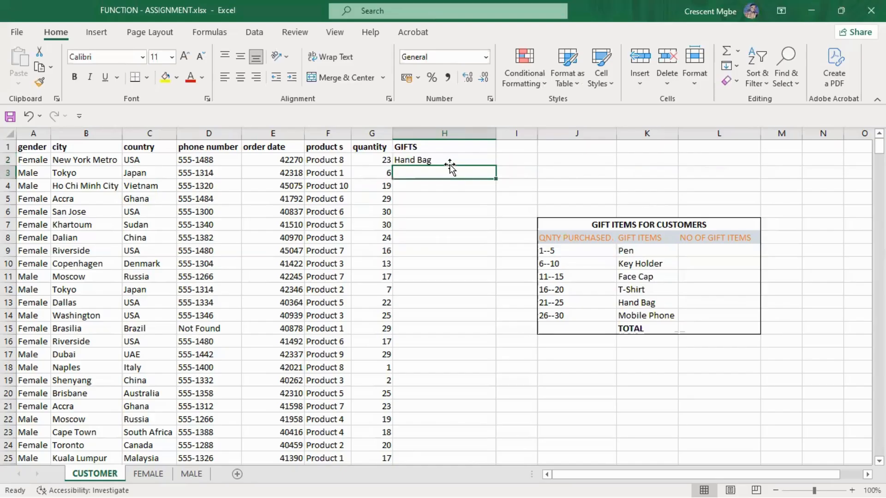
- Fill the H2 gift formula down the GIFTS column to H14
click(469, 315)
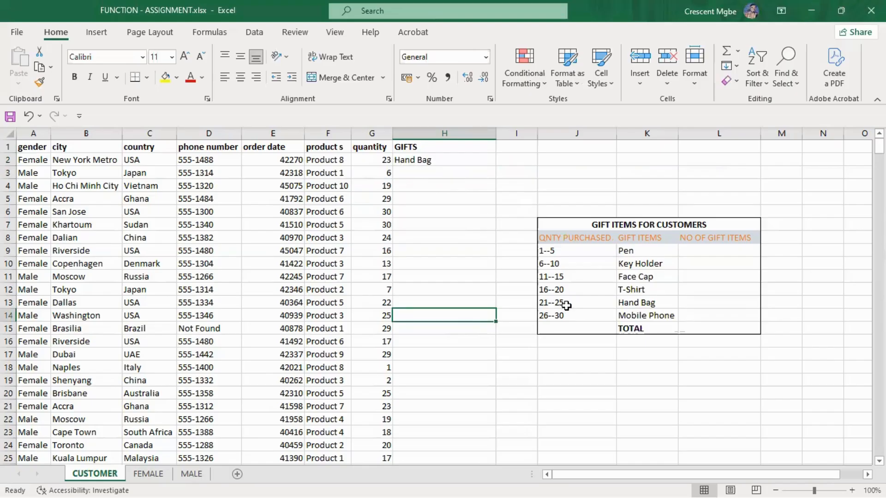
click(471, 162)
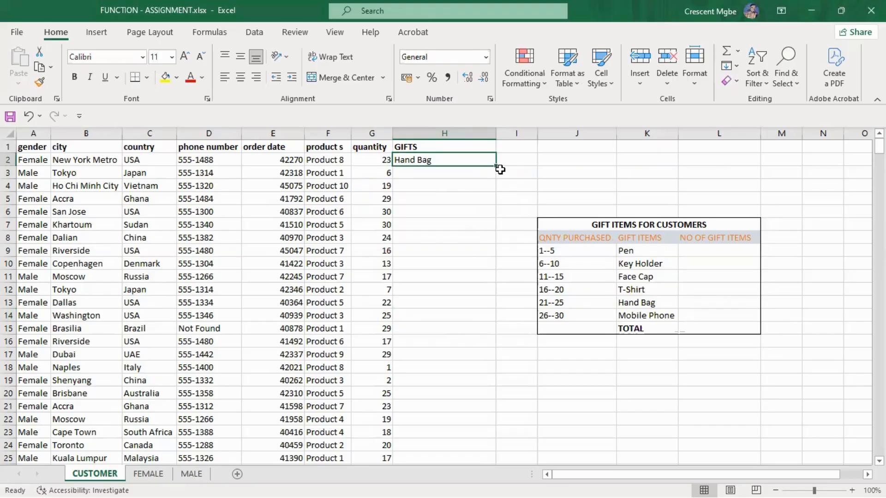
drag(496, 165, 500, 317)
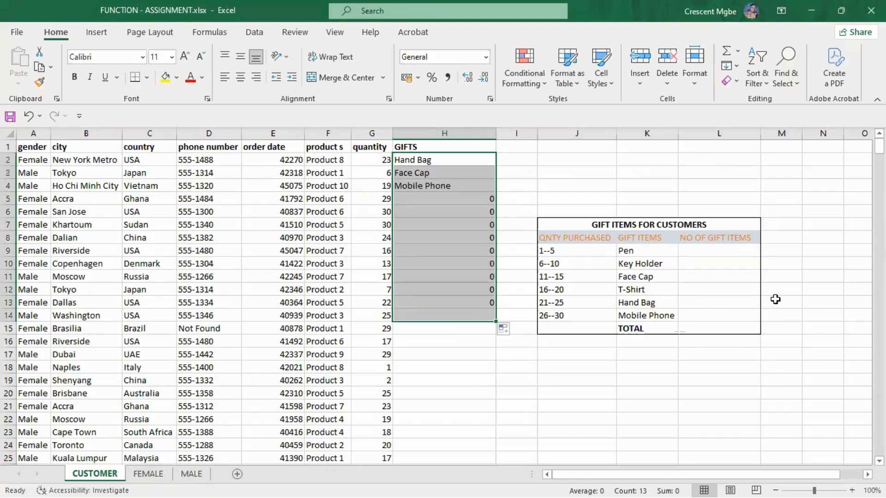
click(826, 185)
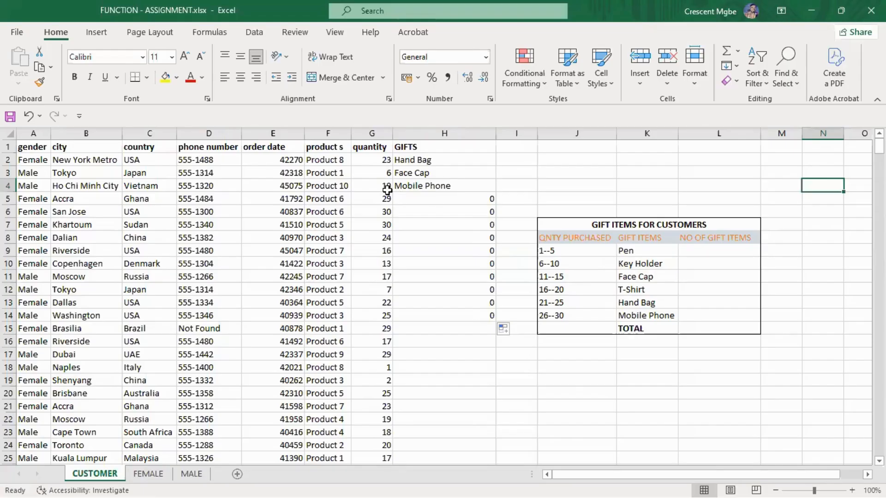
- Inspect the copied formula in H5 and look over the filled GIFTS cells down to H14
click(475, 199)
double_click(478, 199)
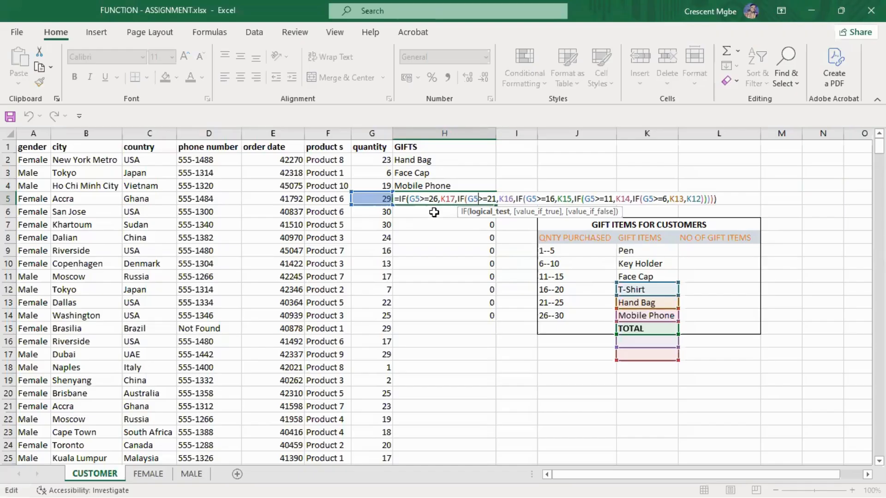
key(Return)
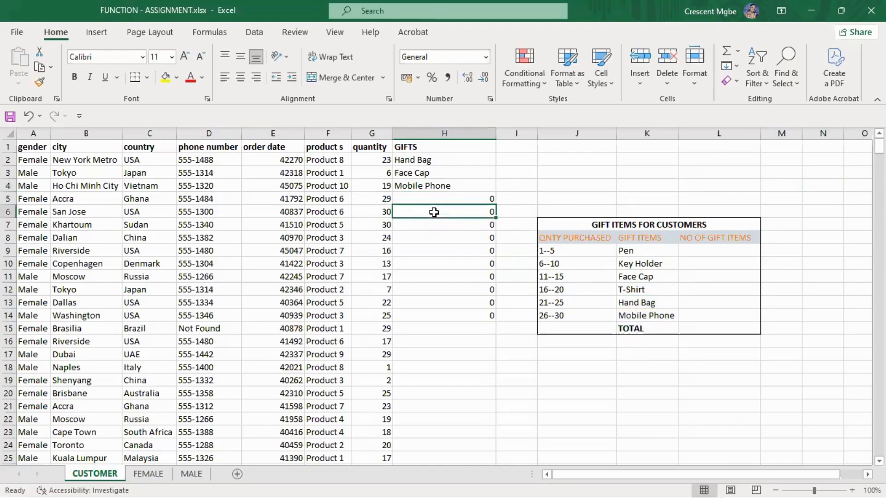
click(477, 240)
click(463, 213)
click(463, 230)
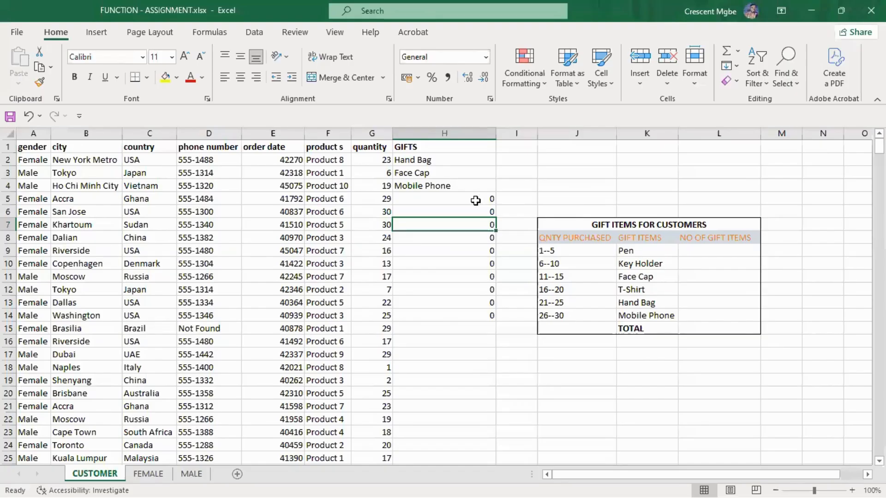
click(475, 201)
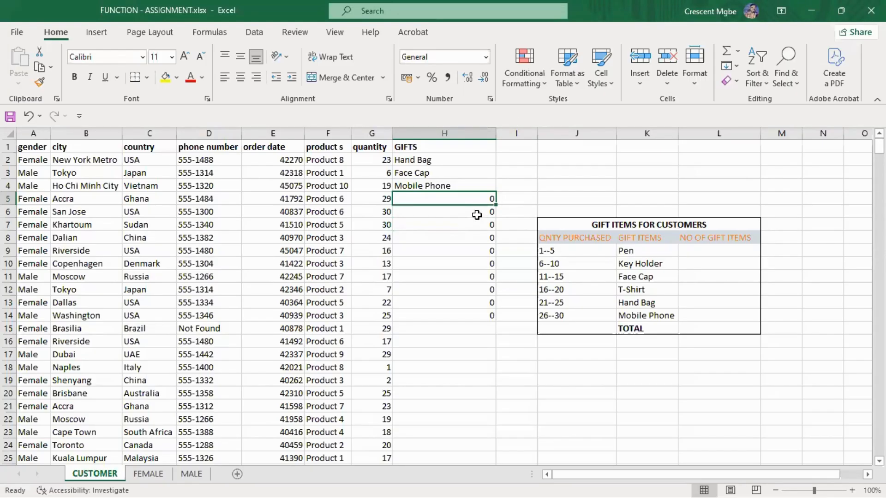
click(417, 162)
click(426, 176)
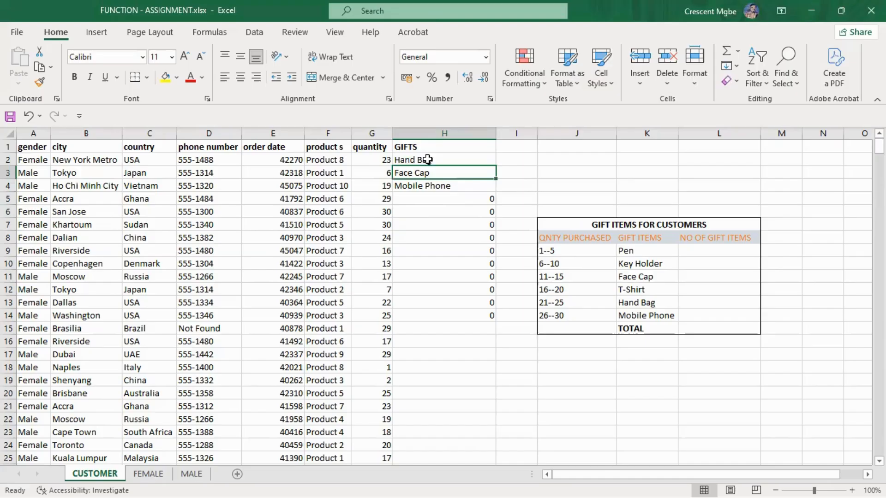
drag(457, 201, 468, 313)
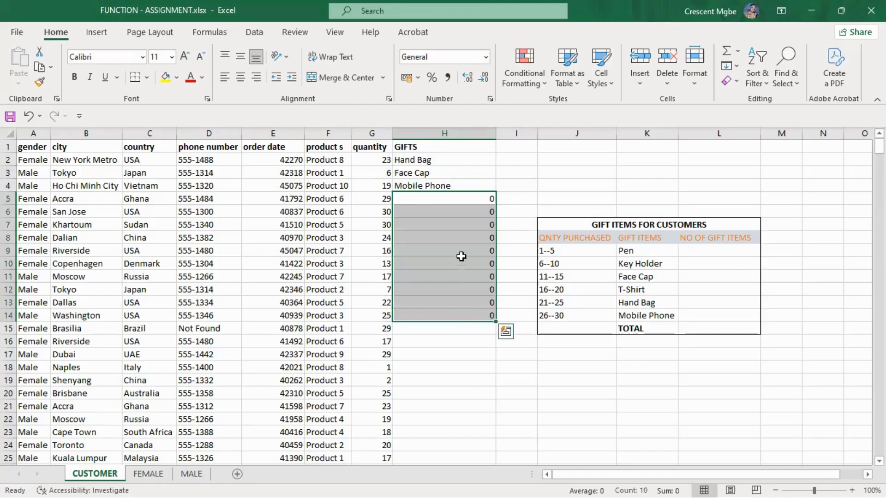
click(524, 211)
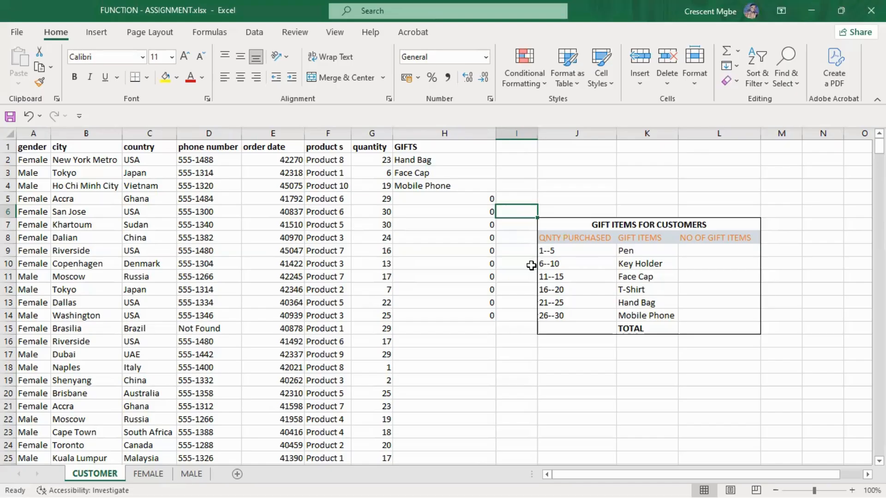
click(439, 232)
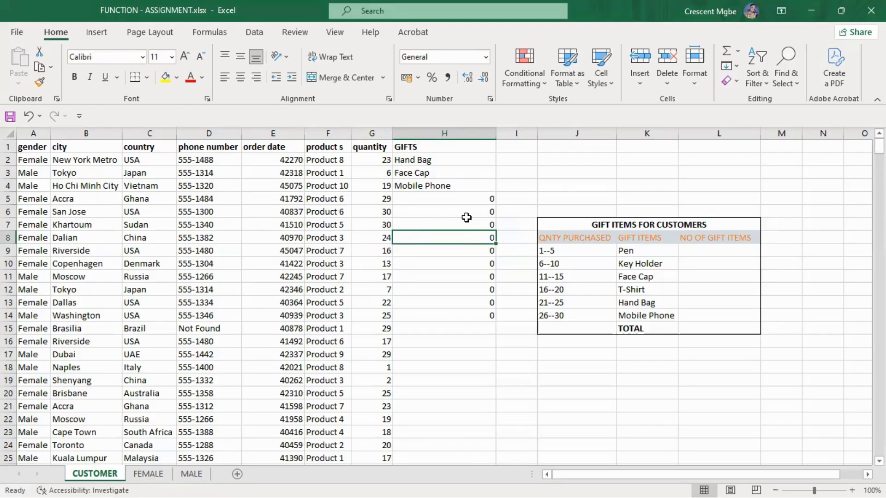
click(475, 274)
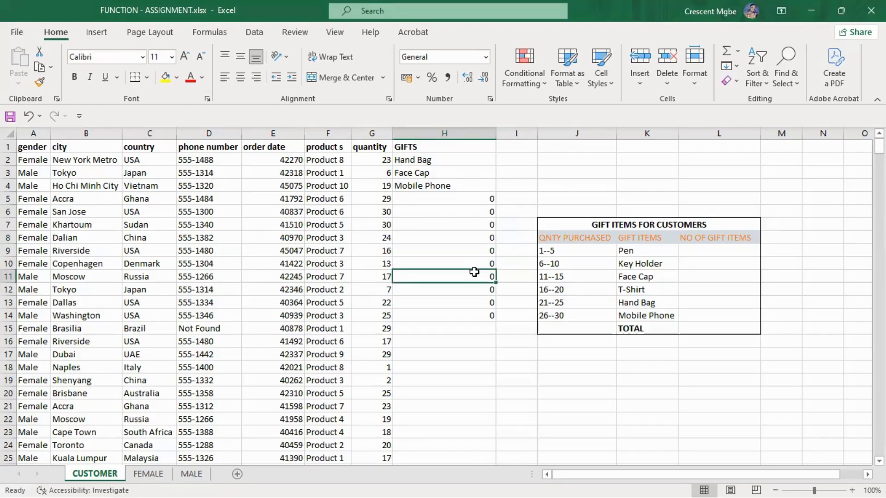
click(467, 317)
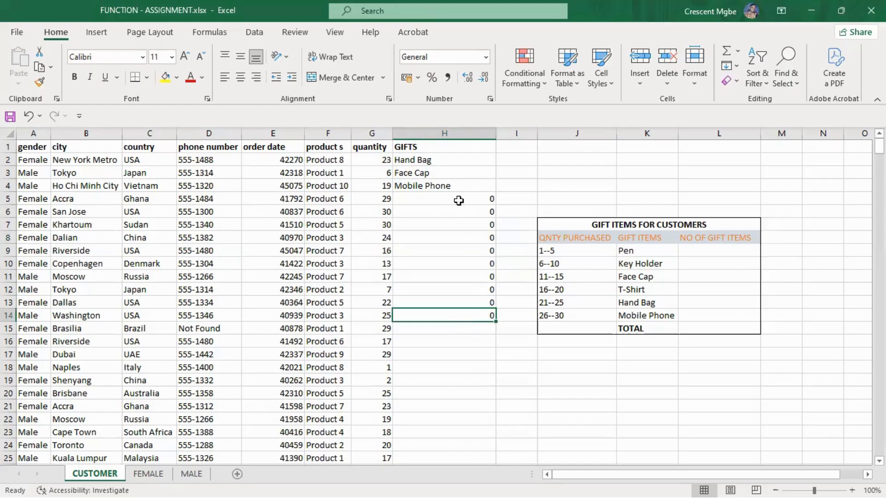
- Fill the H2 gift formula down the GIFTS column to H27
click(466, 160)
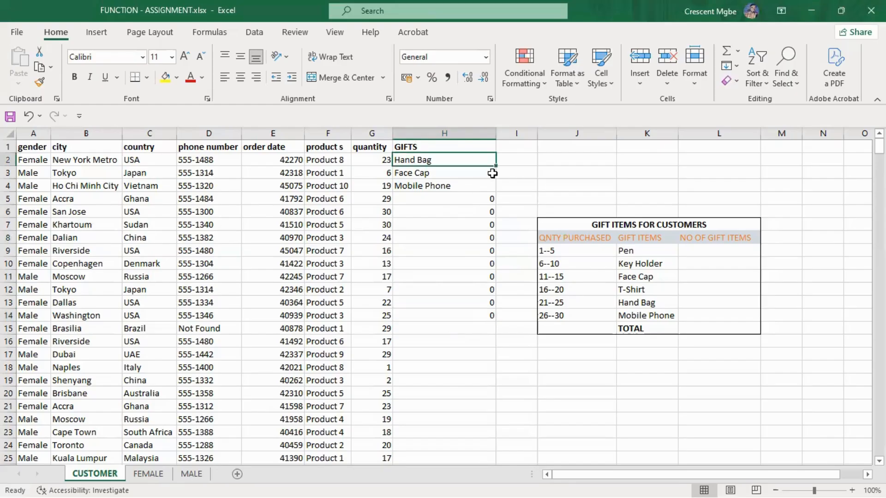
drag(493, 169, 503, 447)
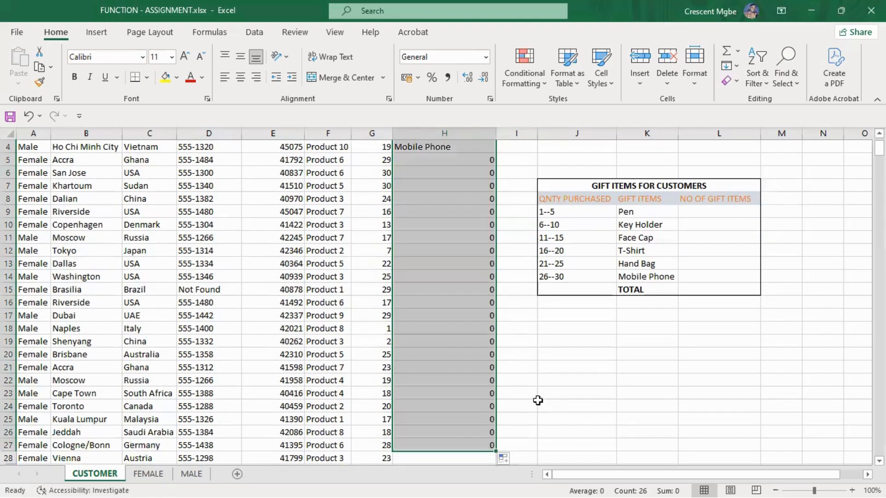
click(831, 356)
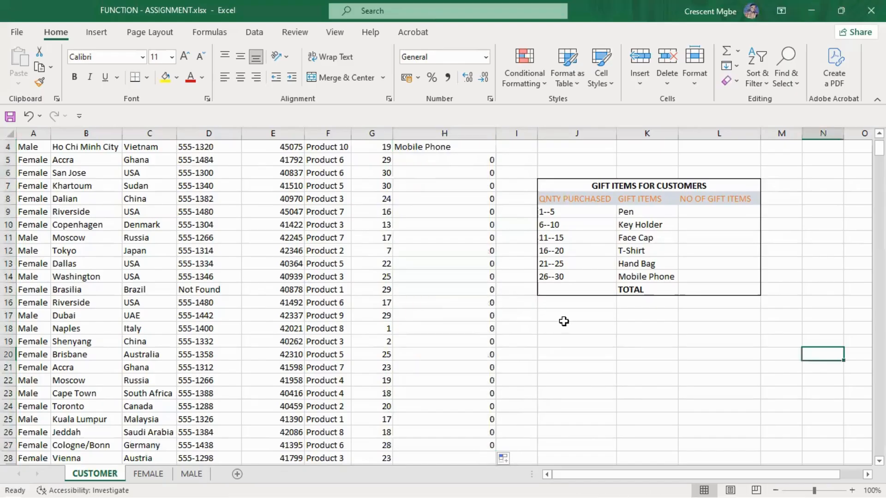
scroll(451, 294, up, 1)
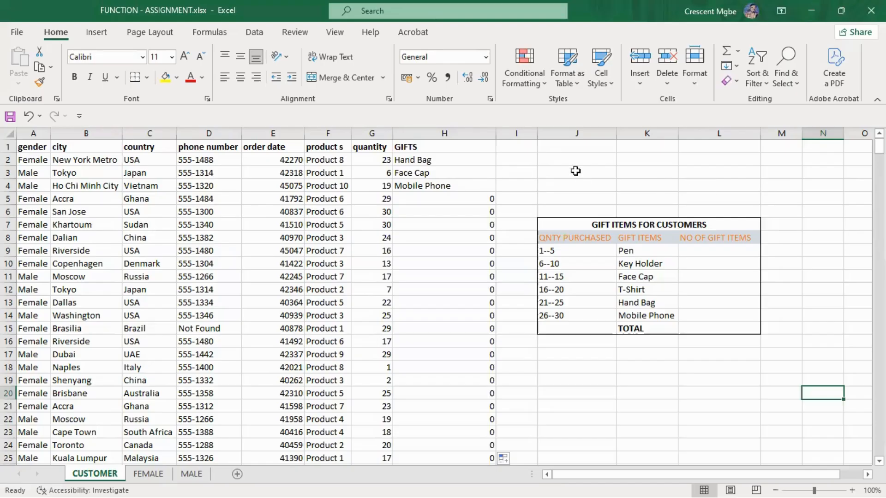
- Inspect the gift formulas in H2 to H5, checking which gift table cells each copy references
double_click(450, 160)
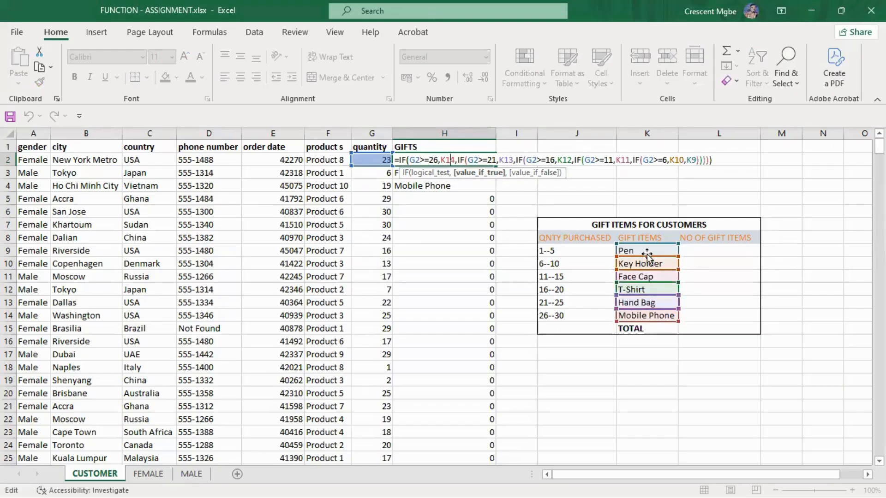
key(Return)
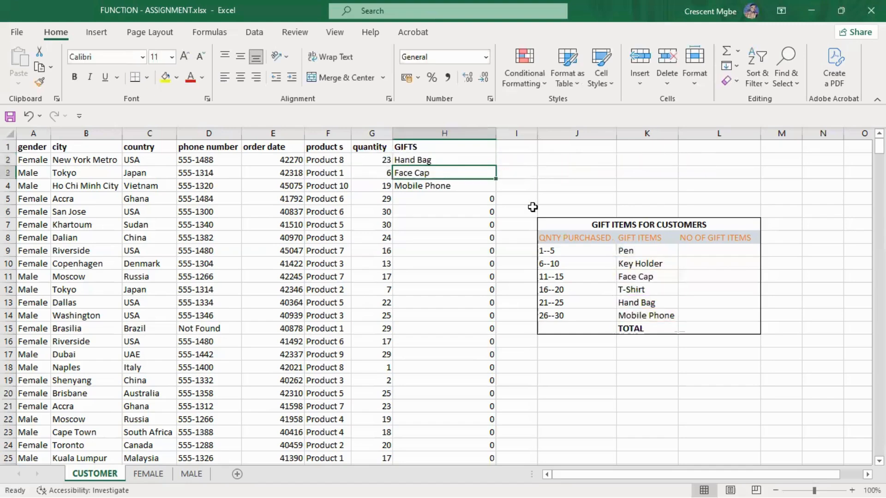
double_click(443, 175)
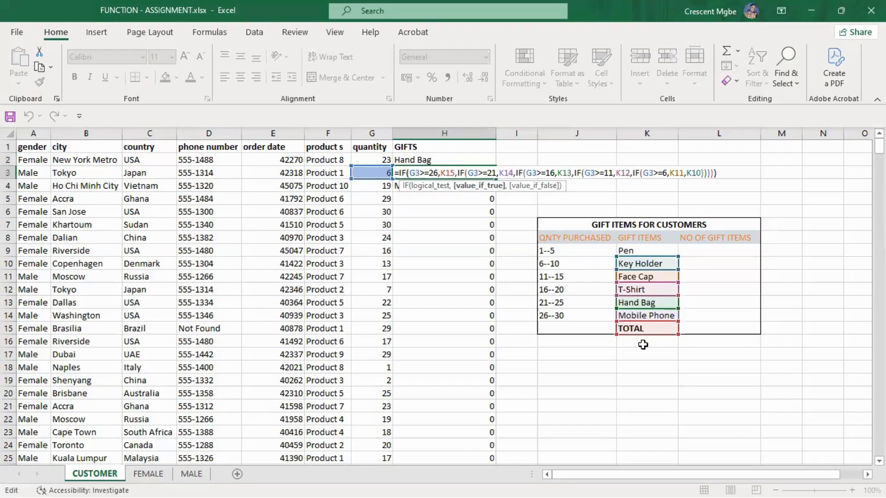
key(Return)
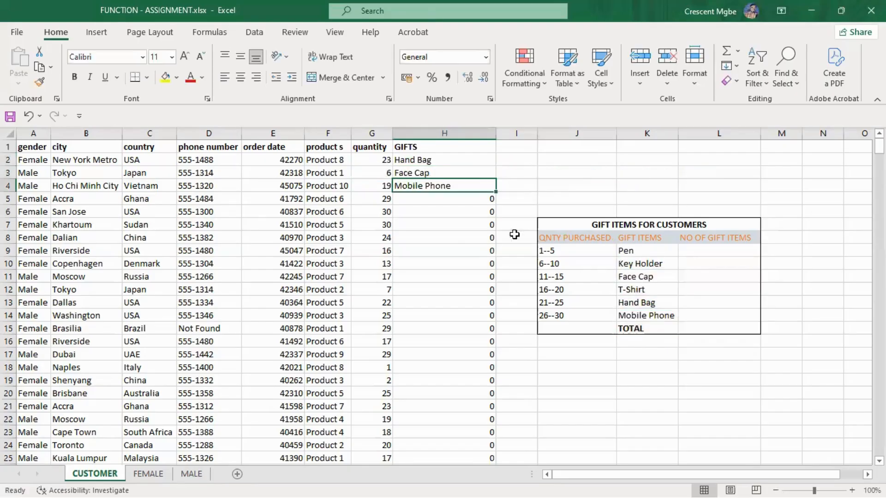
double_click(456, 184)
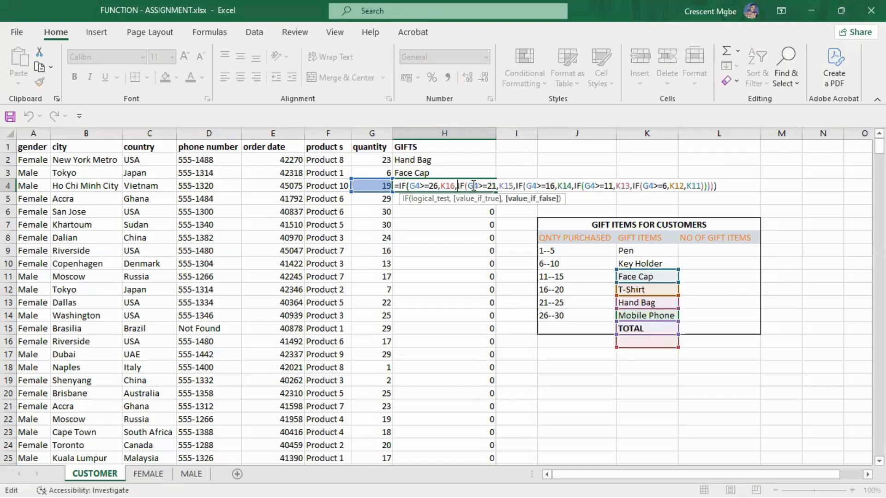
key(Return)
double_click(452, 198)
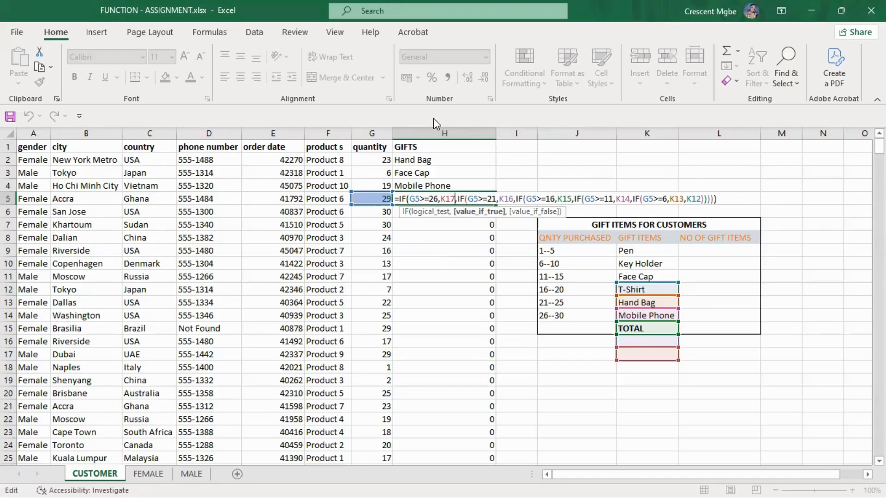
key(Return)
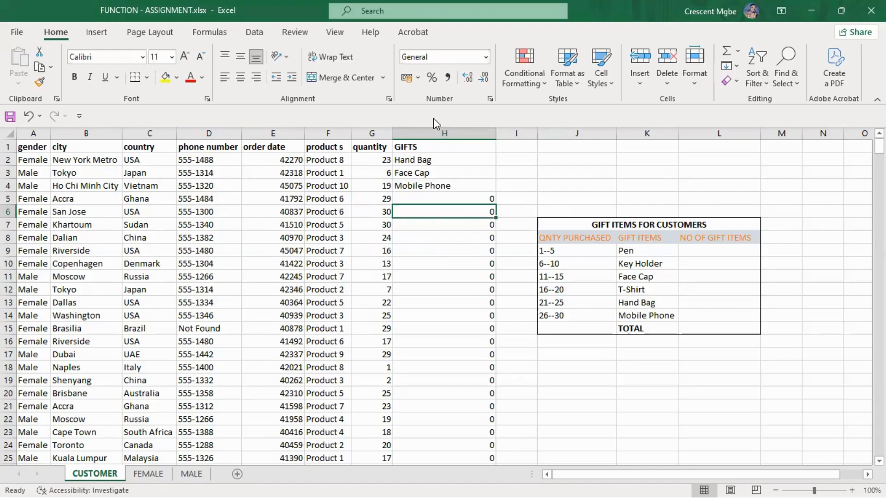
key(alt+Tab)
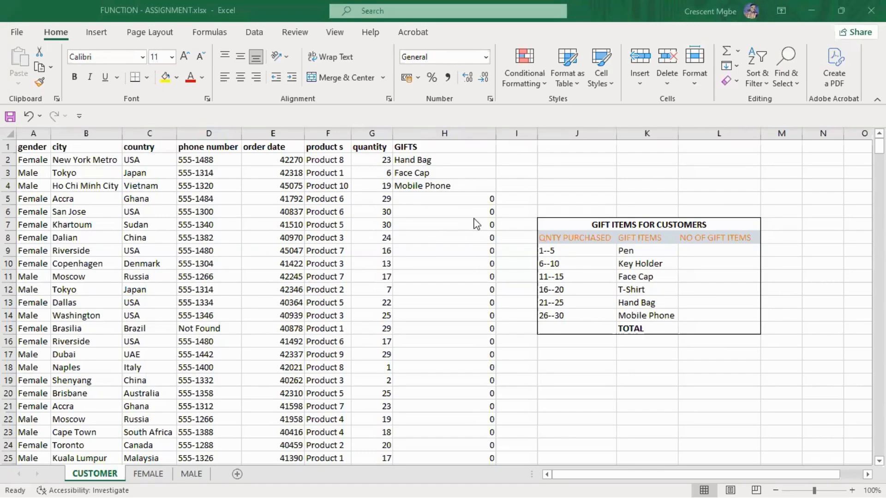
- Inspect the copied formulas in H6, H24 and H27 and compare their references with the position of the gift table
double_click(446, 207)
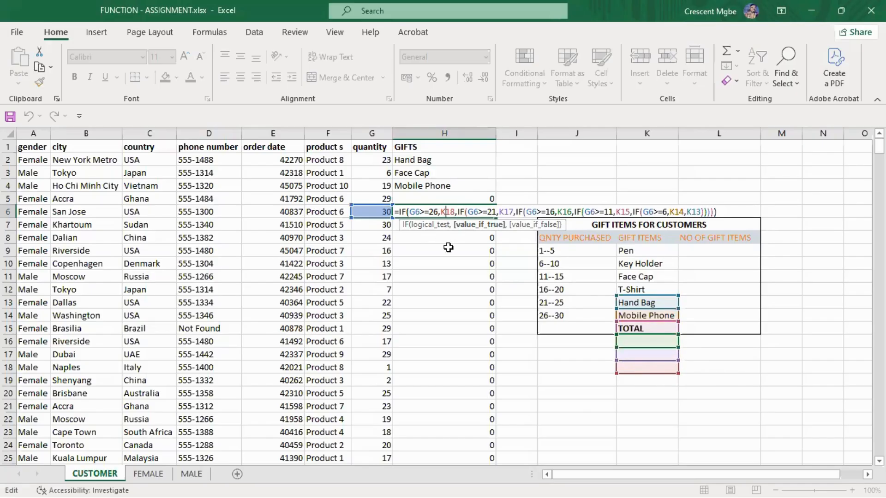
key(Return)
click(460, 268)
key(ctrl+Down)
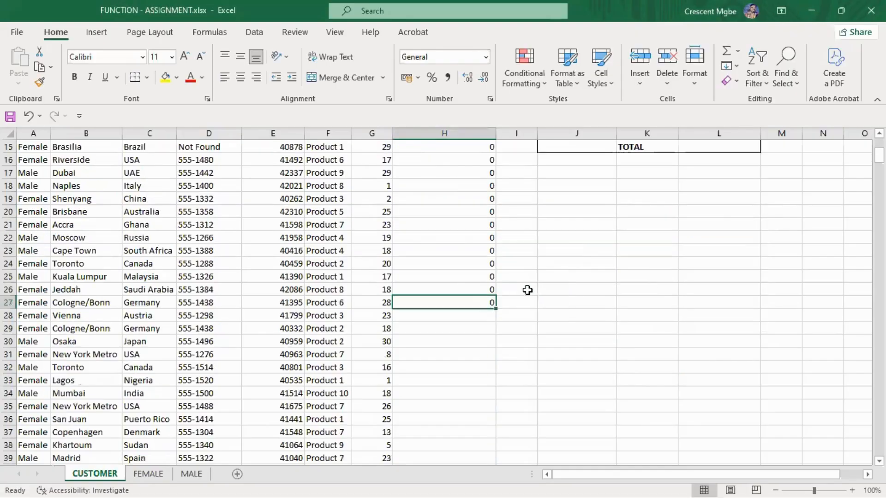
double_click(464, 261)
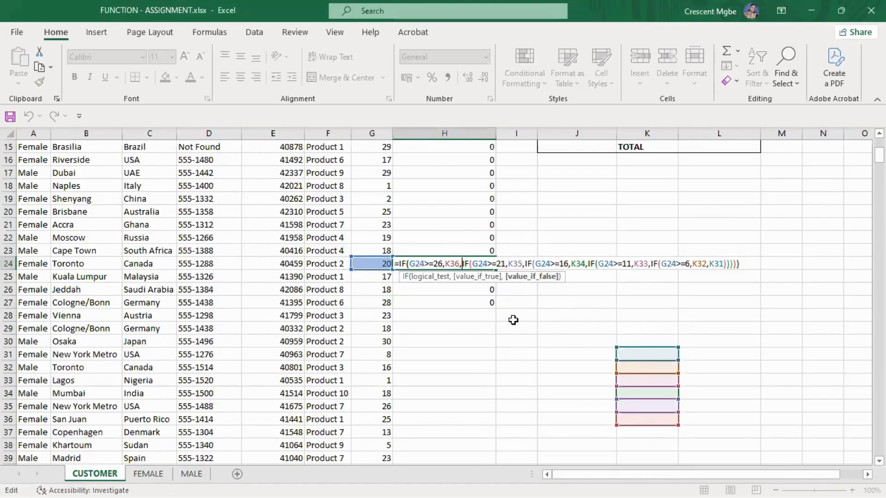
key(Return)
double_click(474, 302)
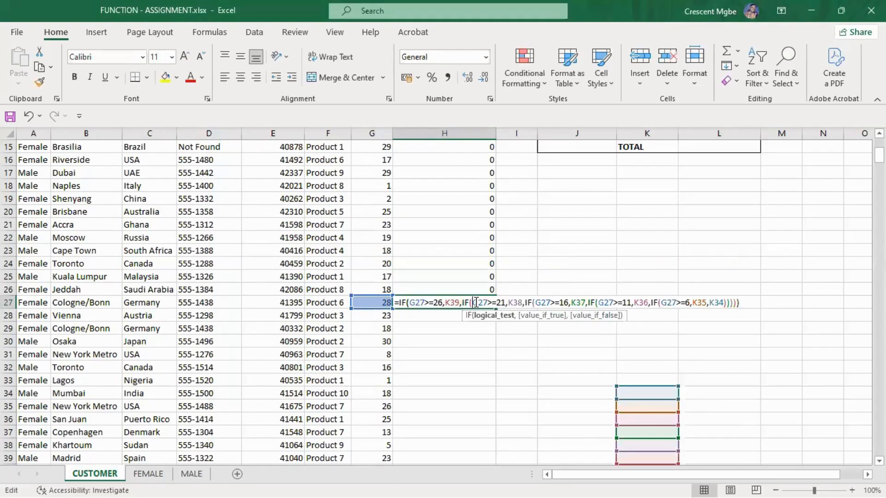
scroll(644, 221, up, 3)
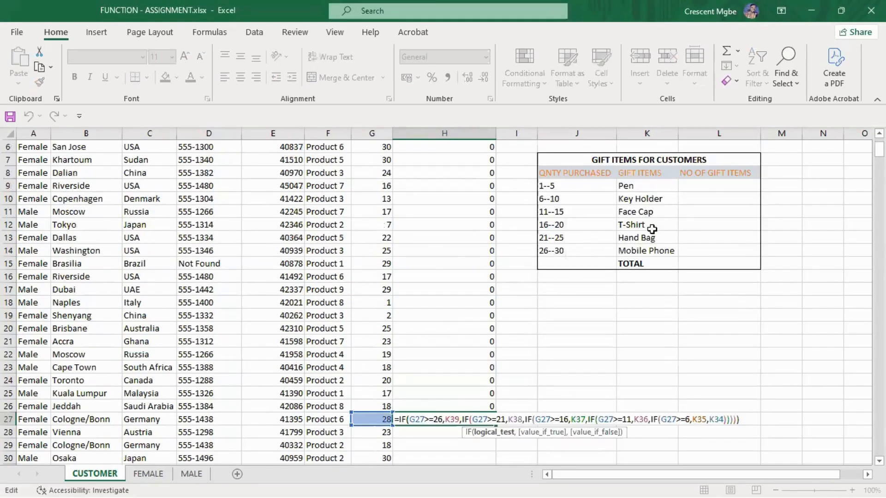
scroll(655, 237, down, 6)
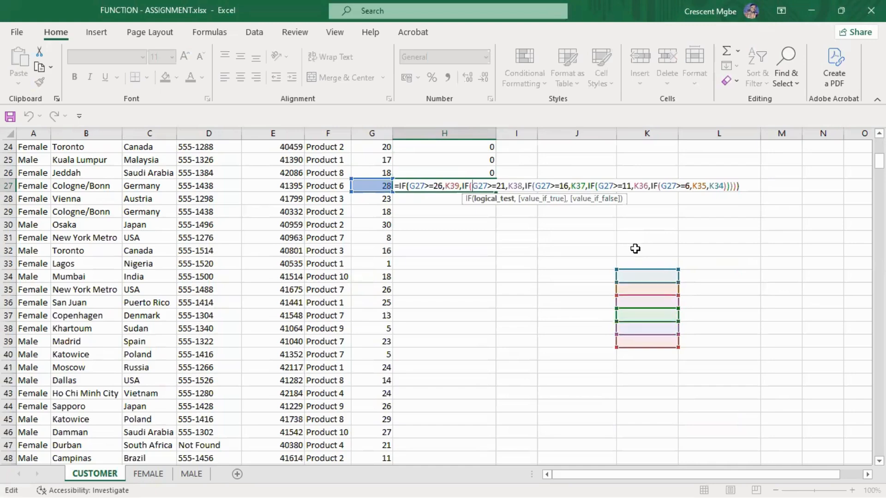
key(Return)
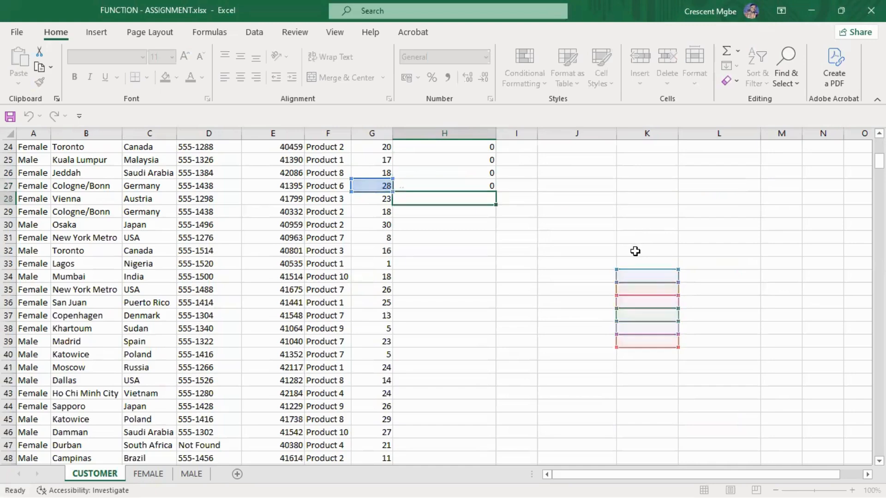
scroll(535, 224, up, 7)
scroll(540, 222, up, 1)
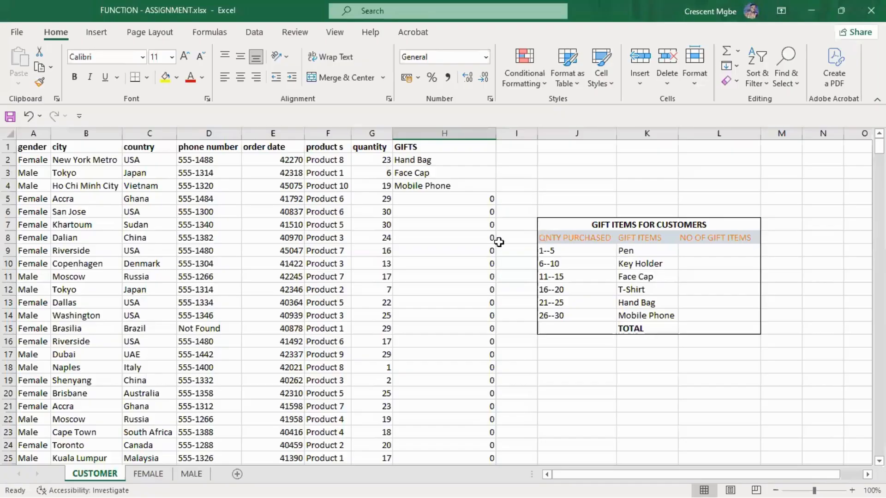
- Compare the results in the GIFTS column with the Pen and Key Holder cells in the gift table
click(459, 276)
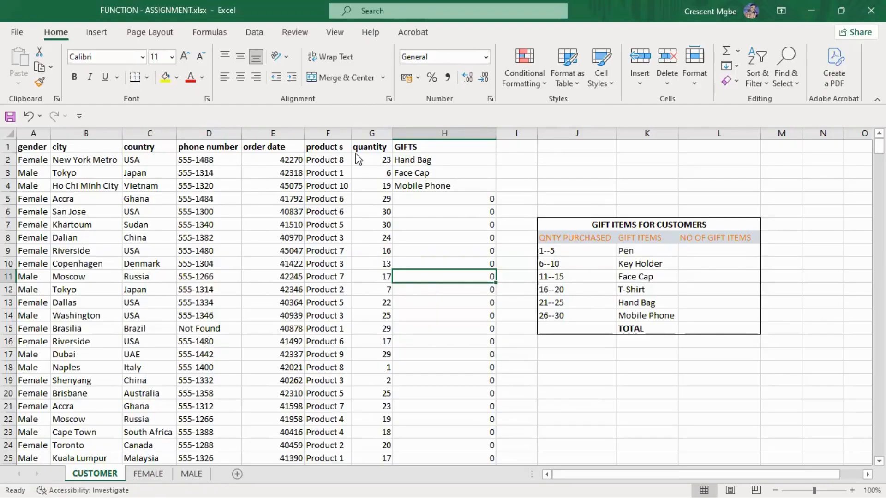
key(alt+Tab)
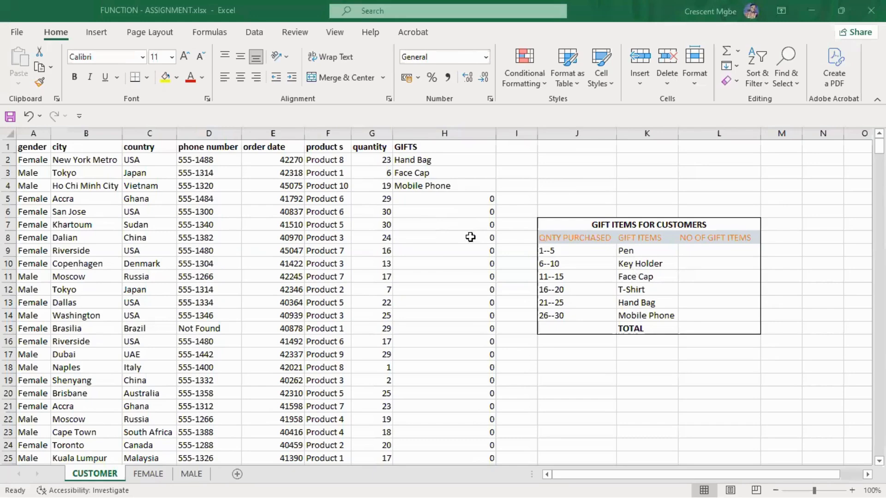
click(447, 201)
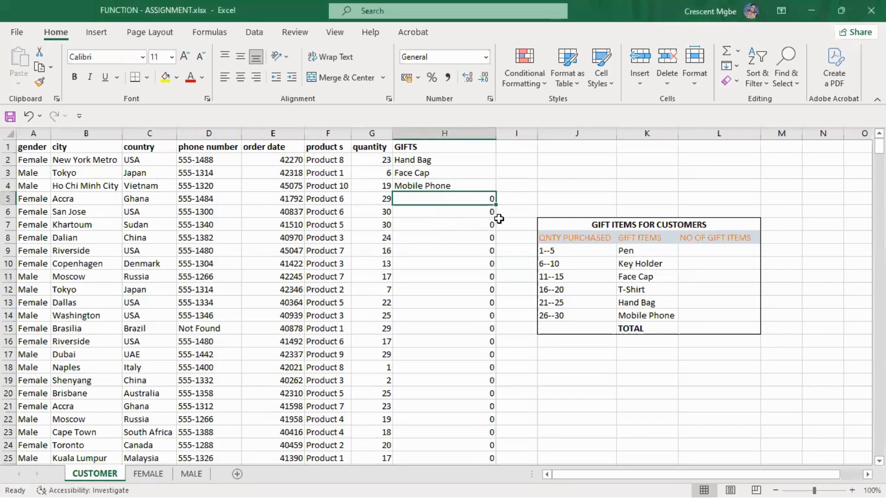
click(650, 252)
click(407, 157)
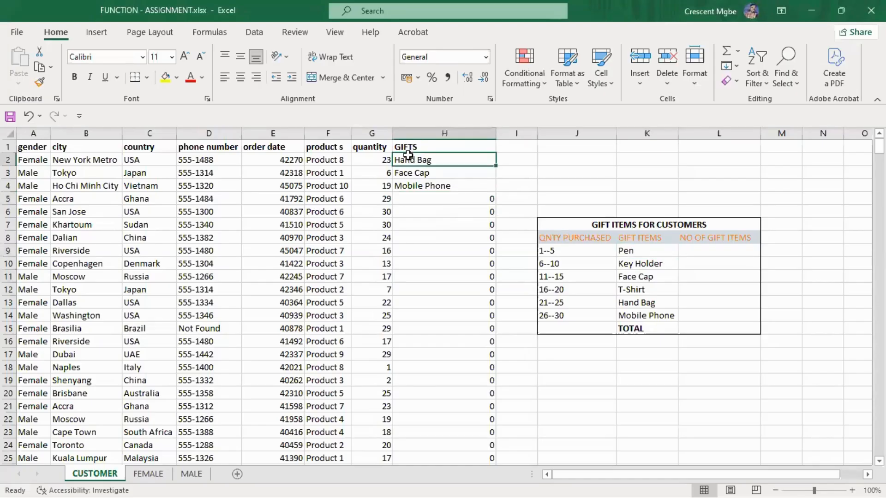
click(650, 252)
click(436, 173)
click(643, 265)
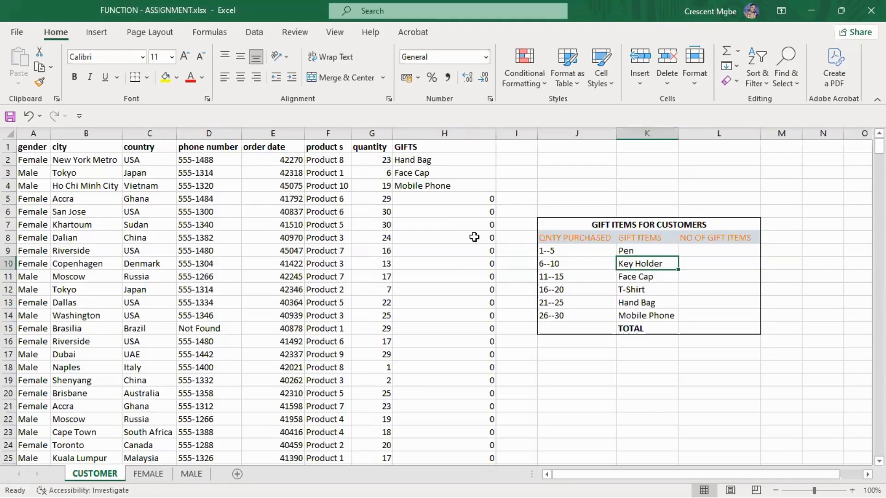
click(645, 252)
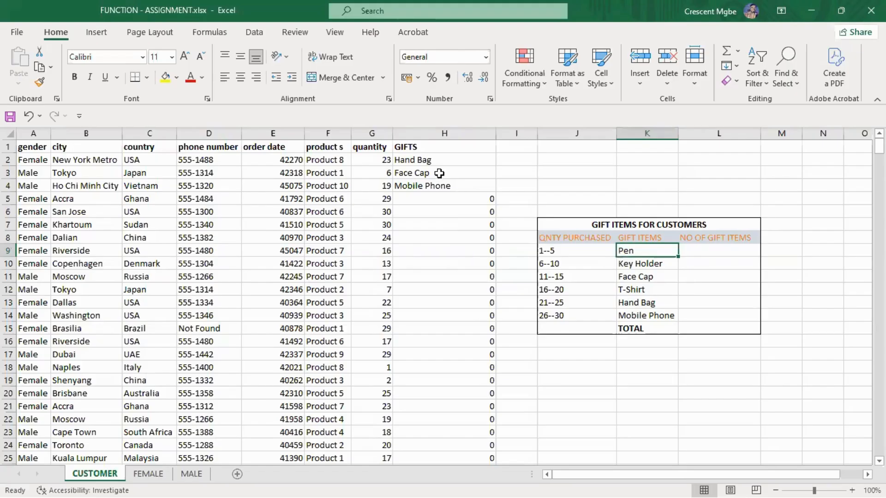
click(663, 265)
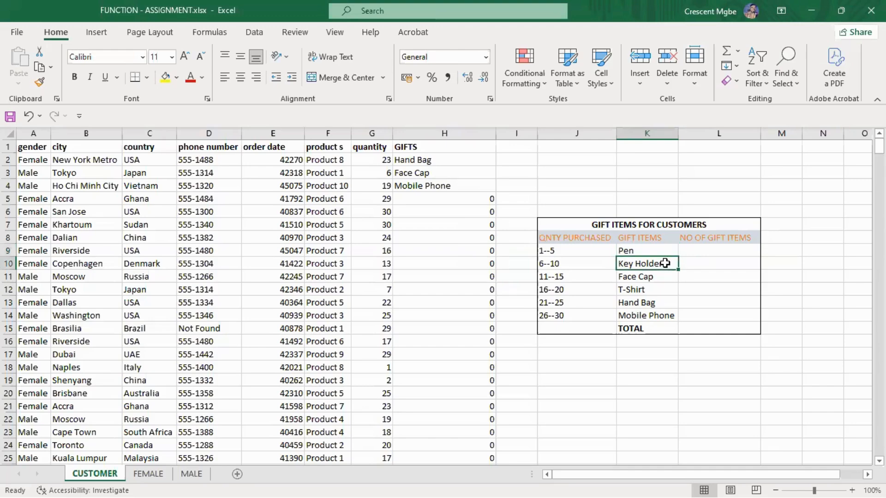
- Clear the gift formulas from the GIFTS column, H2 to H27, keeping the header
drag(419, 162, 465, 361)
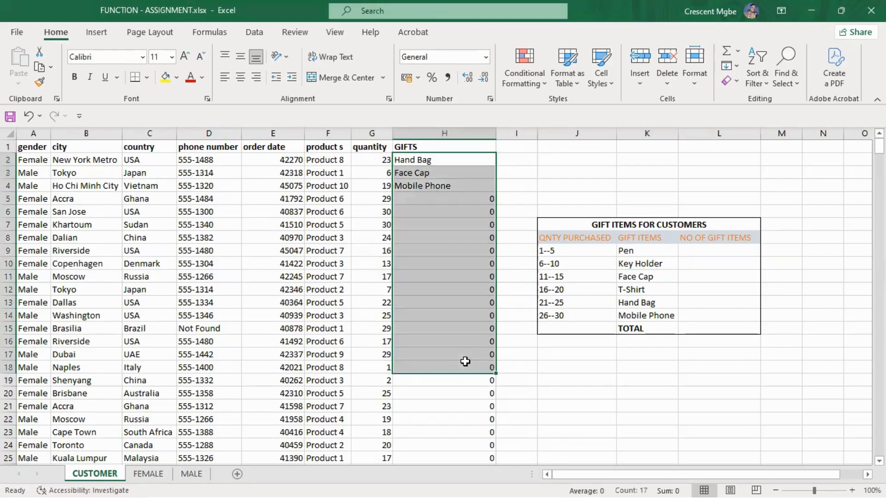
drag(483, 470, 490, 418)
key(BackSpace)
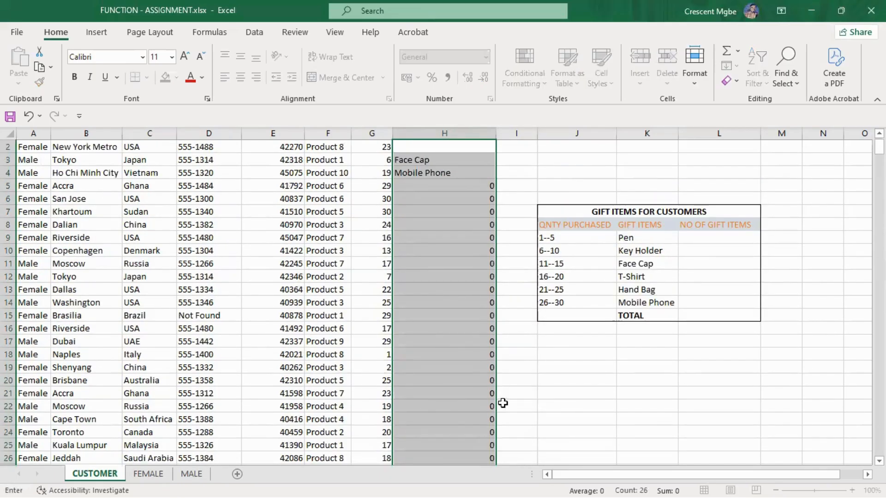
click(566, 402)
scroll(431, 173, up, 1)
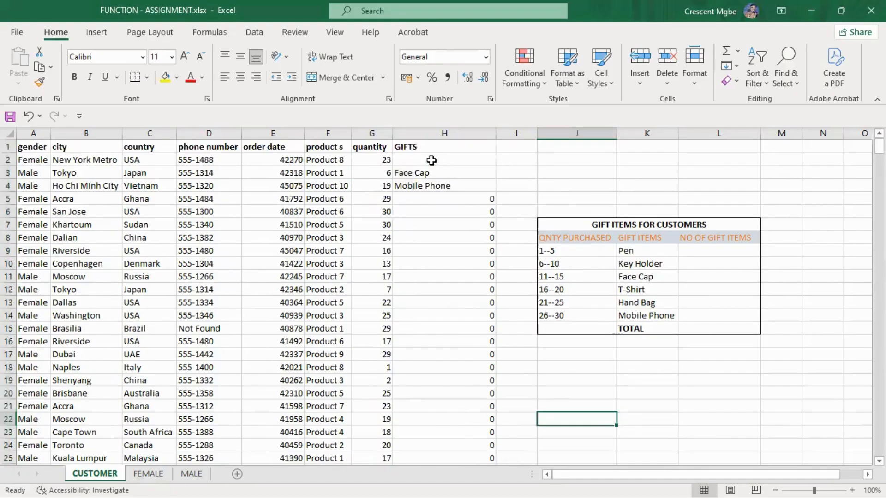
drag(436, 174, 474, 423)
key(Delete)
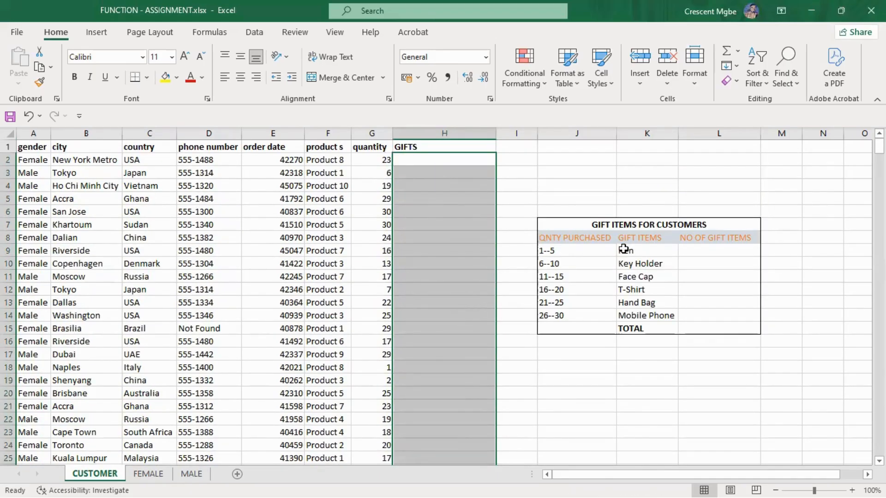
click(733, 173)
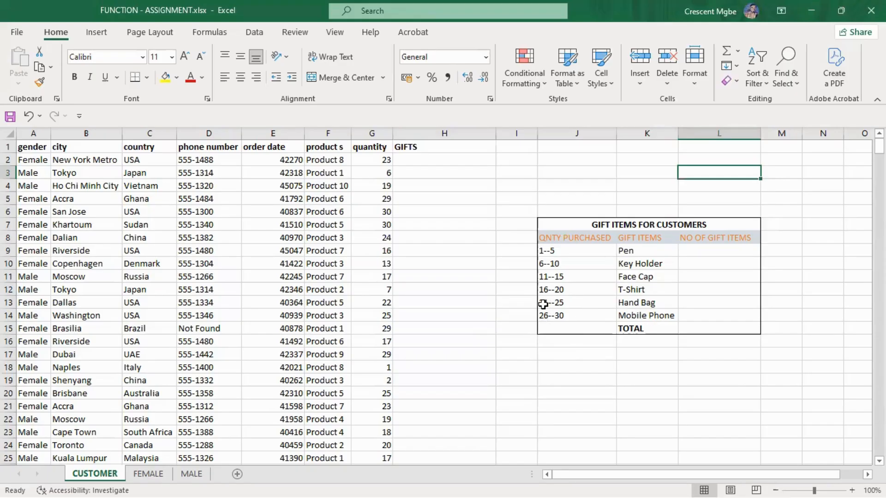
- Review the 16--20, 21--25 and 26--30 quantity ranges in the gift table
click(576, 304)
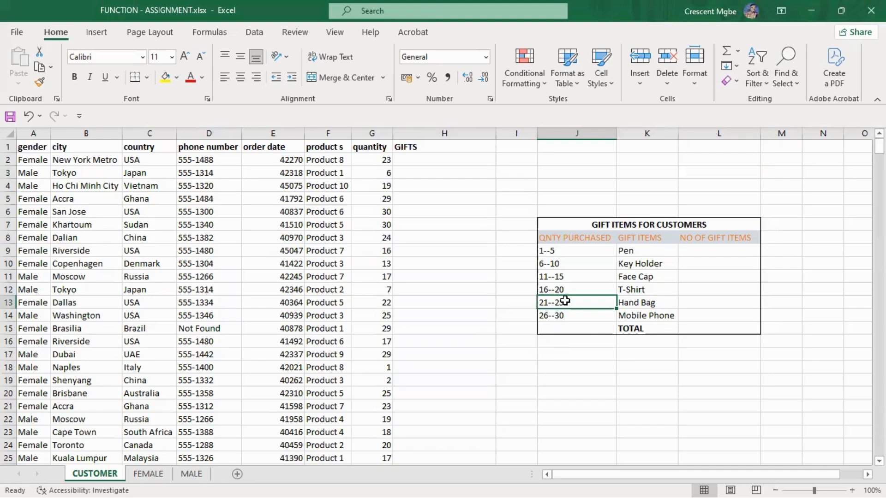
click(554, 315)
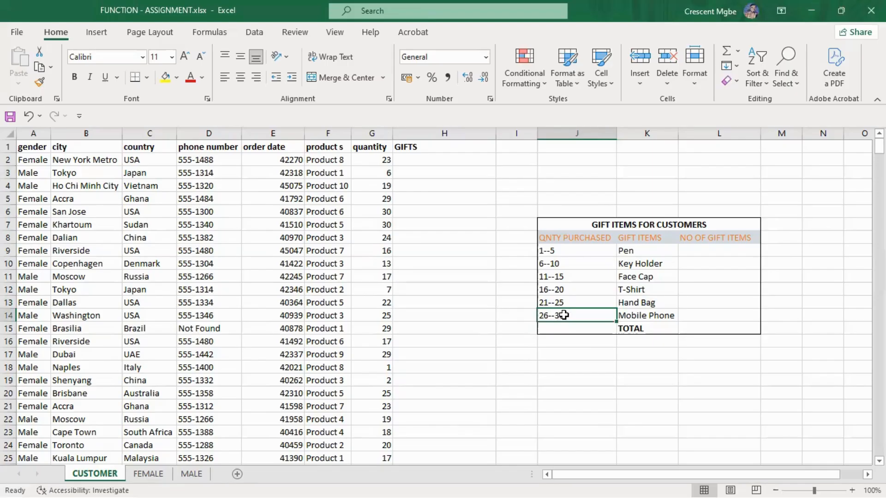
click(545, 304)
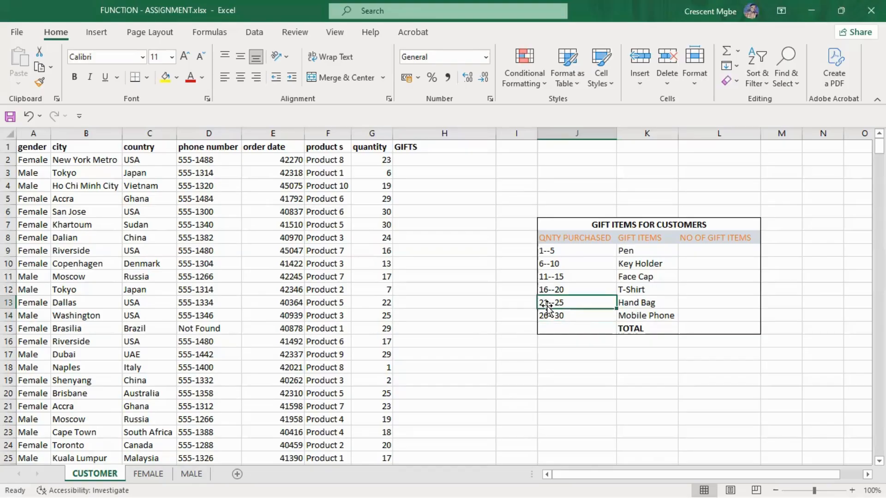
click(574, 319)
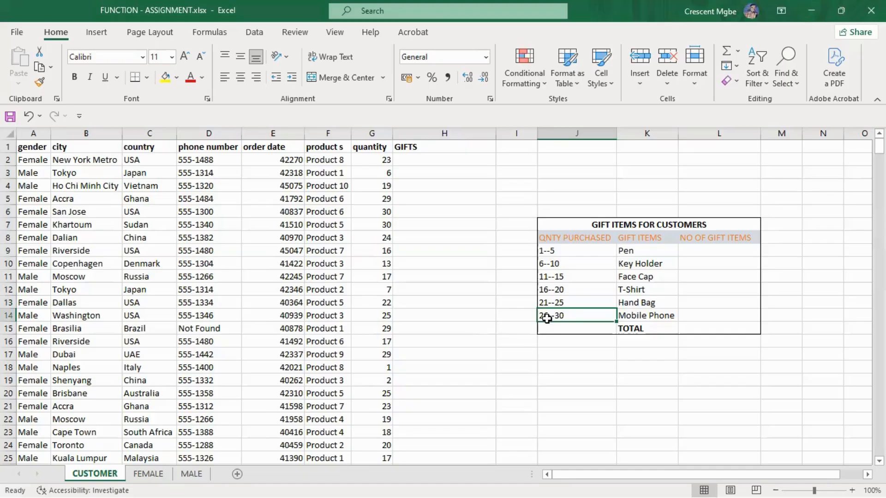
click(549, 302)
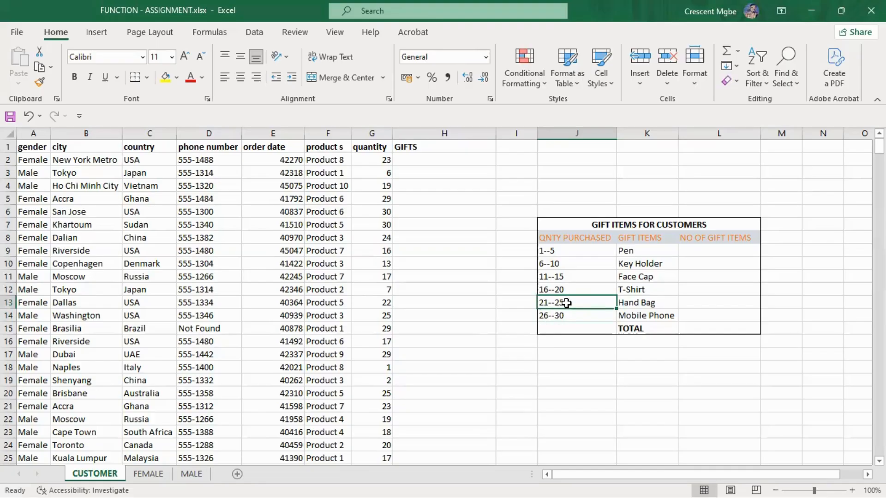
click(549, 289)
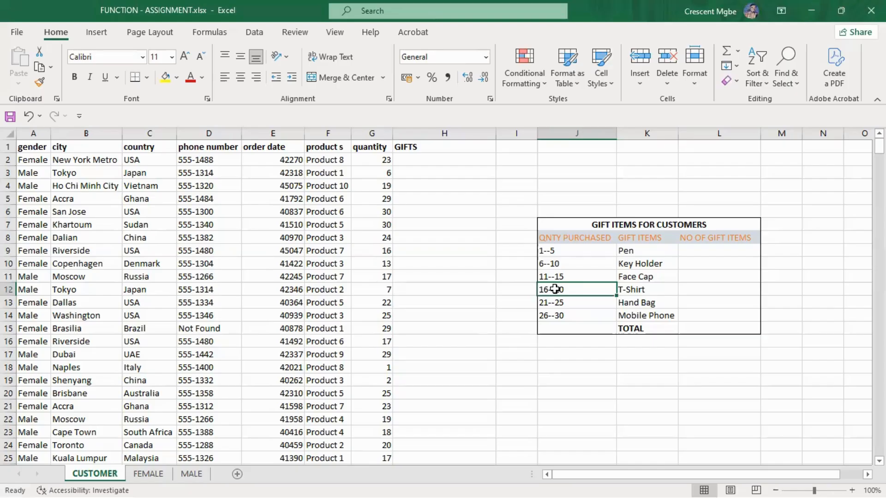
click(543, 304)
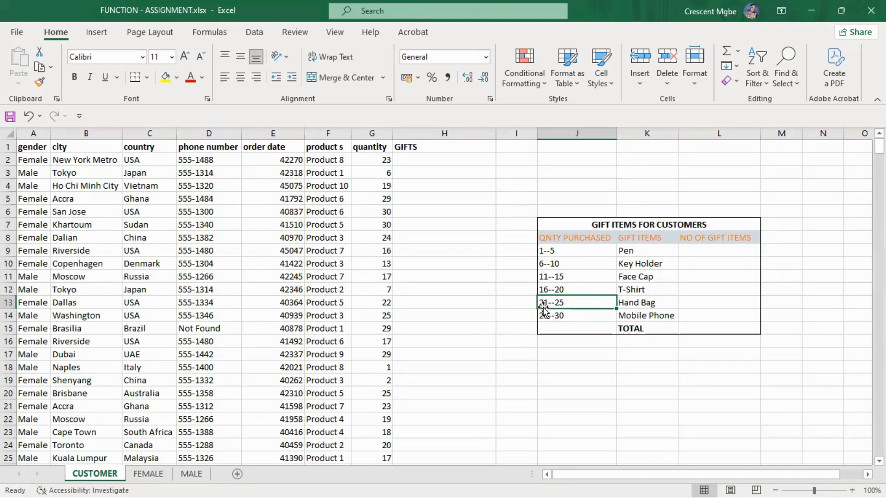
- Compare the lower and upper limits of all quantity ranges in the gift table, from 1--5 to 26--30
click(547, 288)
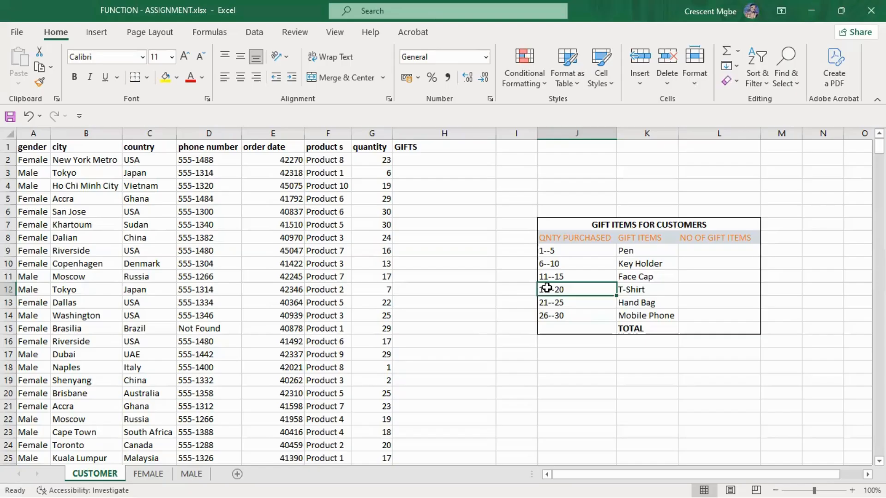
click(552, 304)
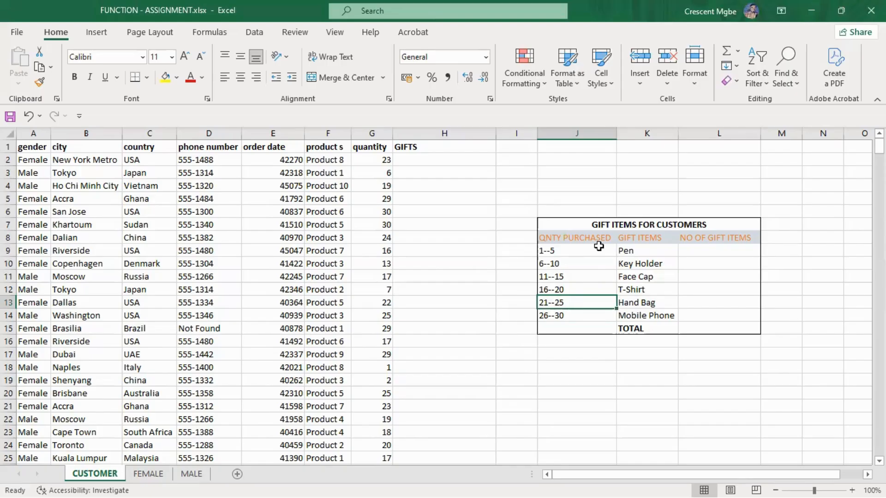
click(579, 318)
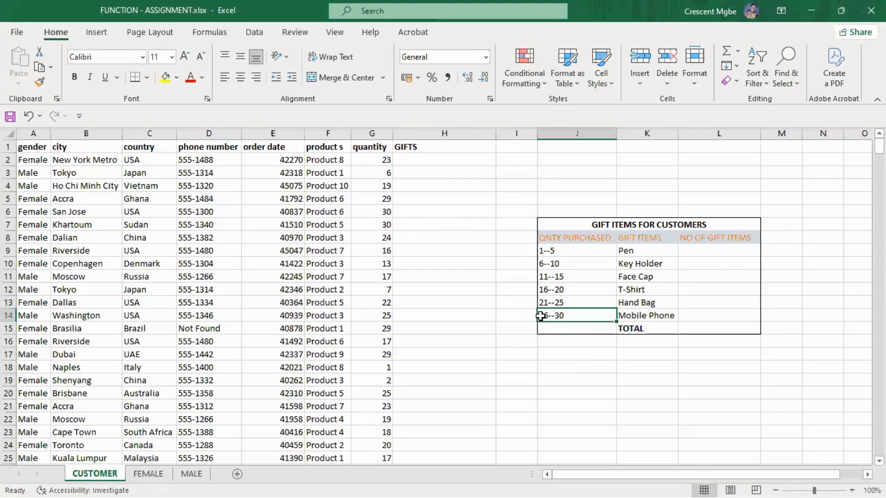
click(568, 249)
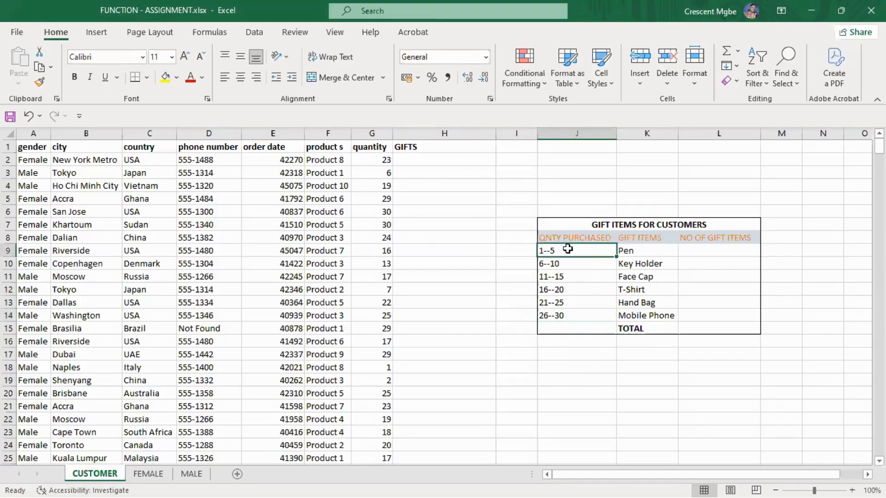
click(545, 265)
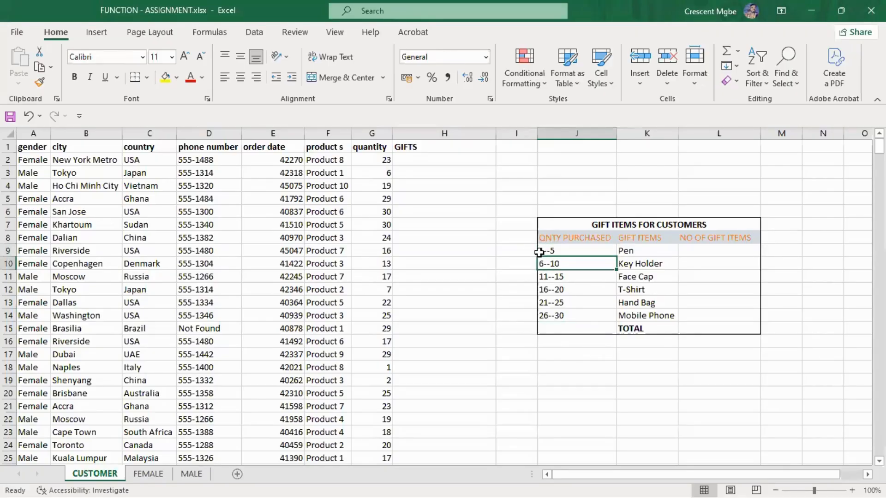
click(554, 279)
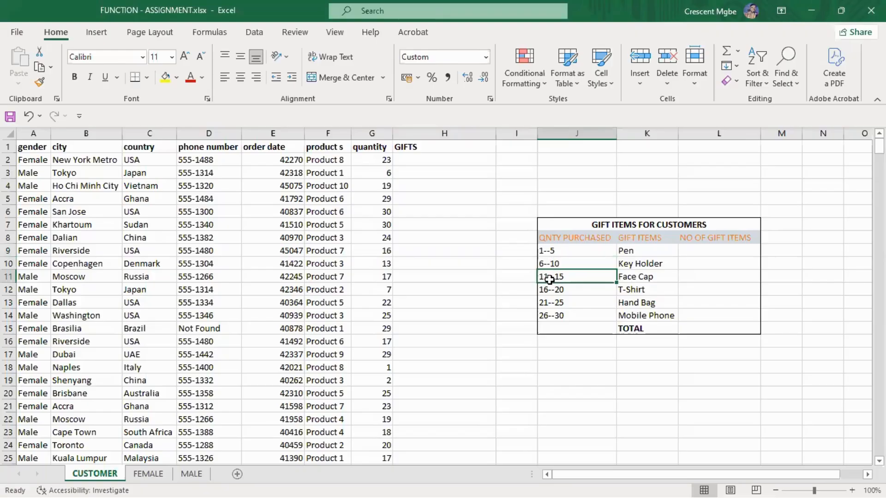
click(562, 263)
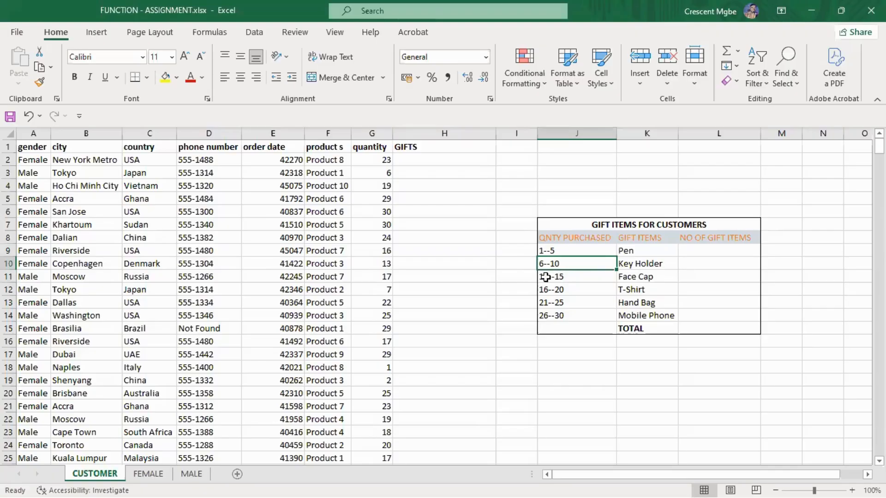
click(546, 277)
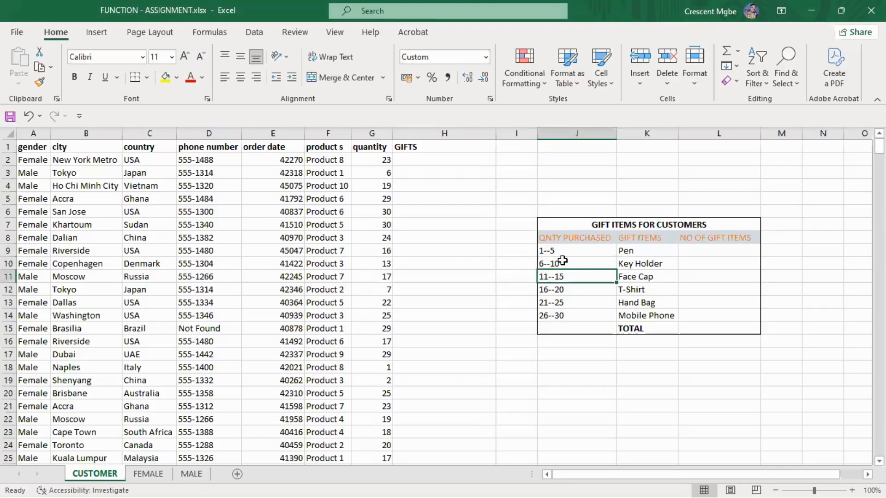
click(560, 263)
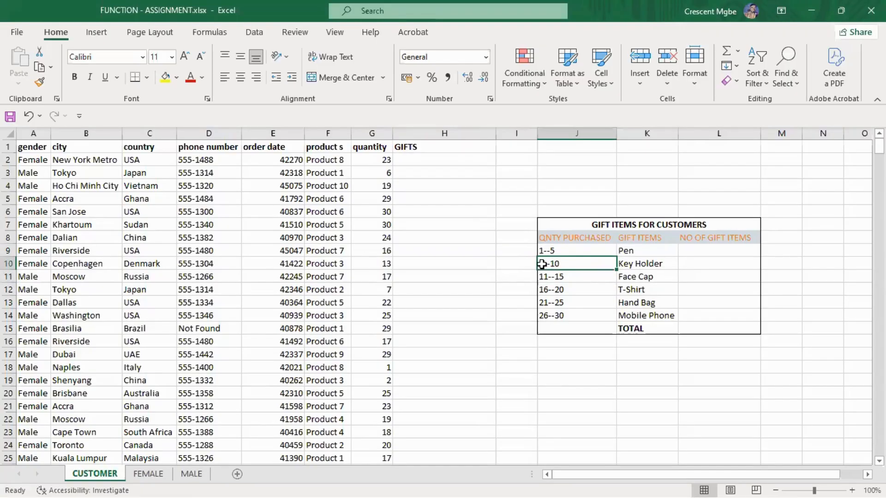
click(561, 289)
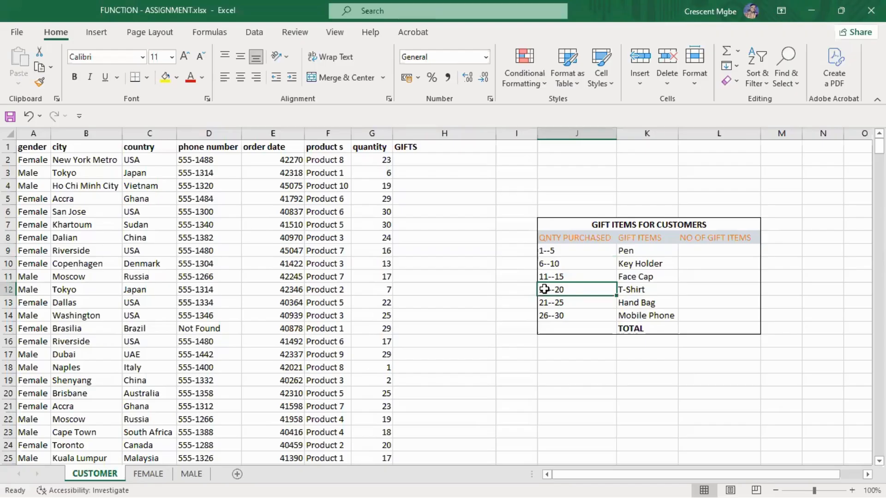
click(562, 277)
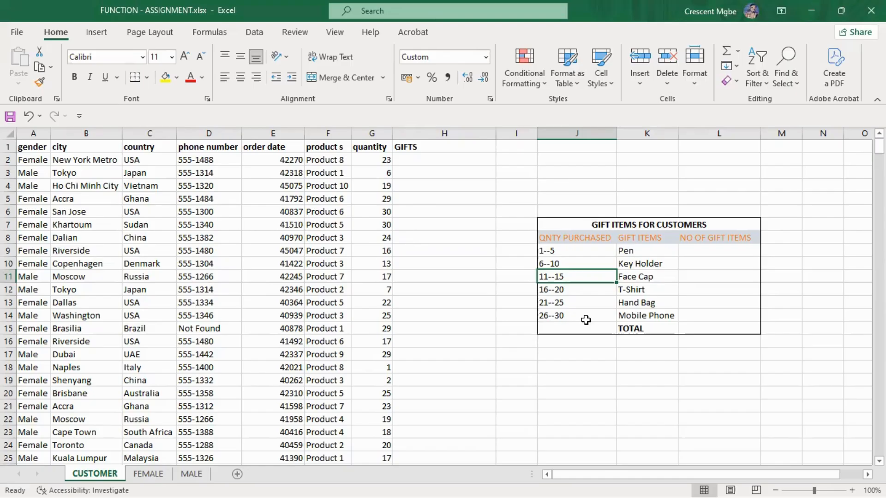
- Examine the whole GIFT ITEMS FOR CUSTOMERS table as the basis for the gift conditions
drag(549, 210, 680, 364)
click(546, 188)
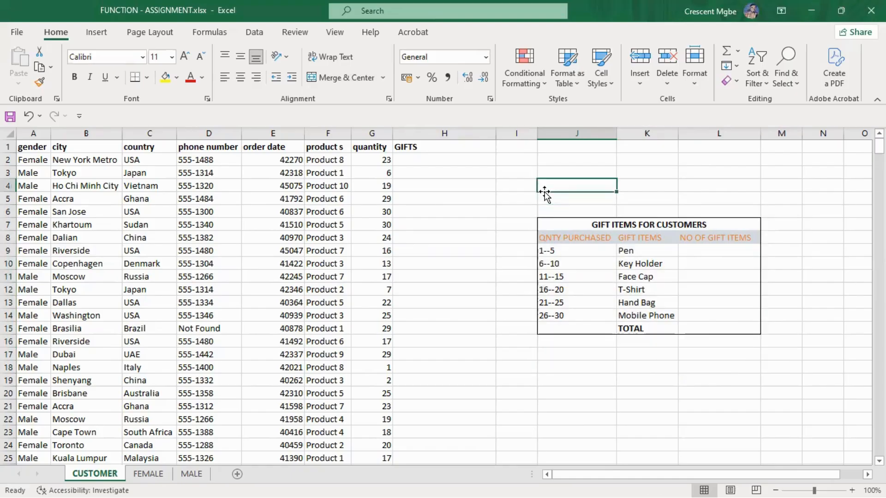
drag(529, 197, 777, 356)
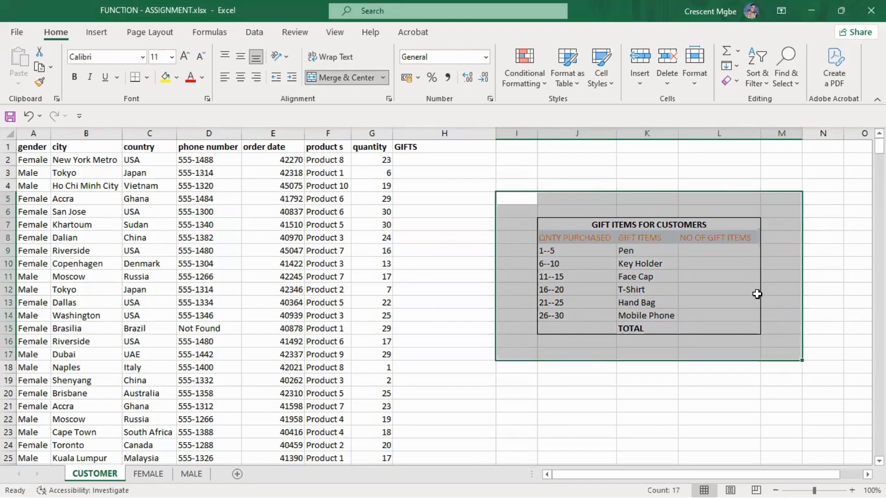
click(779, 251)
drag(564, 200, 734, 341)
drag(522, 196, 774, 351)
click(401, 30)
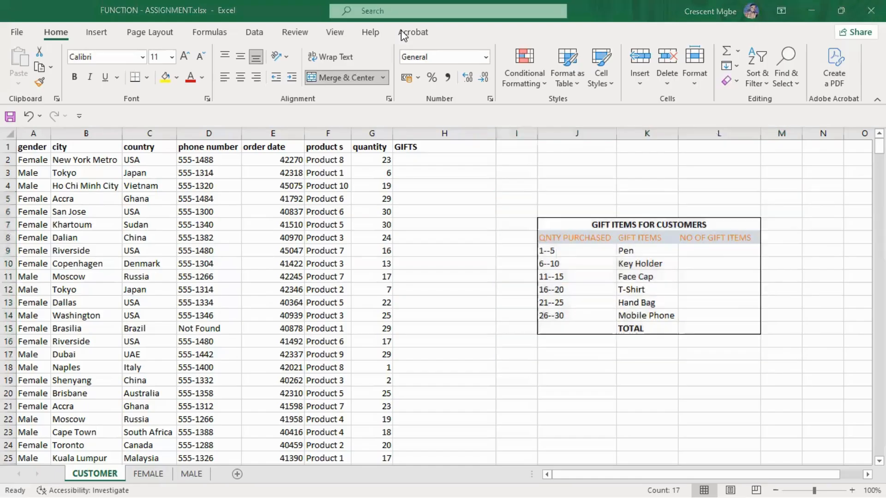
click(645, 272)
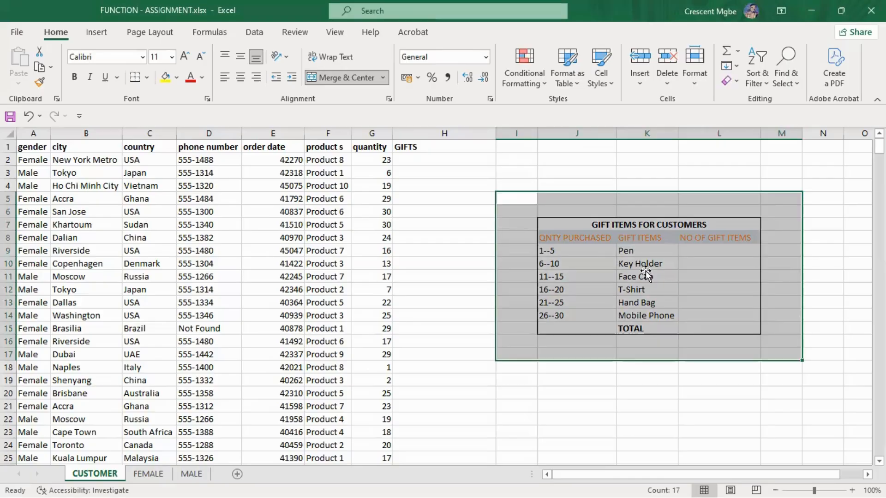
- Match the gift items from Pen to Mobile Phone with their quantity ranges in the gift table
drag(641, 251, 650, 317)
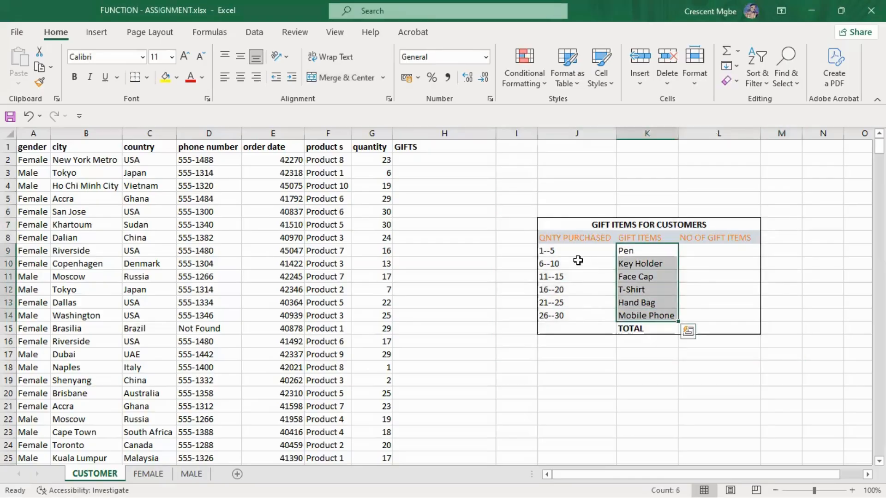
drag(571, 253, 576, 317)
click(596, 317)
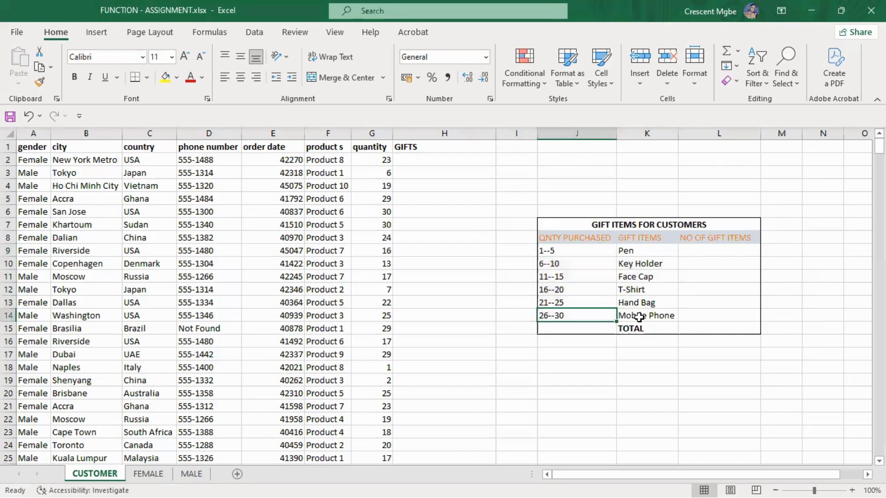
click(657, 318)
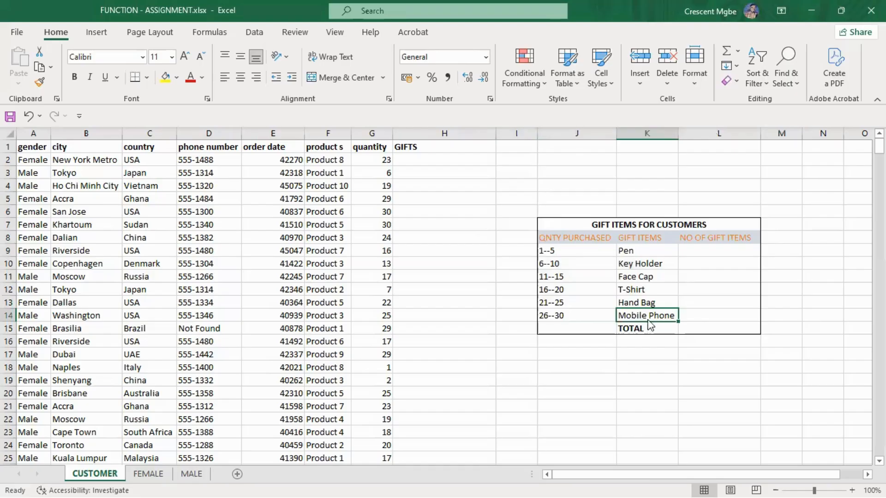
- Compare sample values in the quantity column, such as G3, G12 and G10, with the ranges and items in the gift table
click(371, 134)
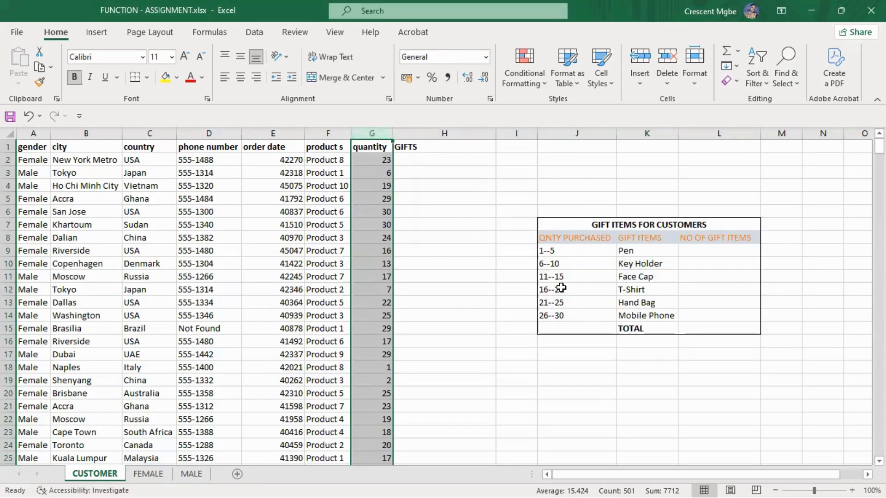
click(653, 267)
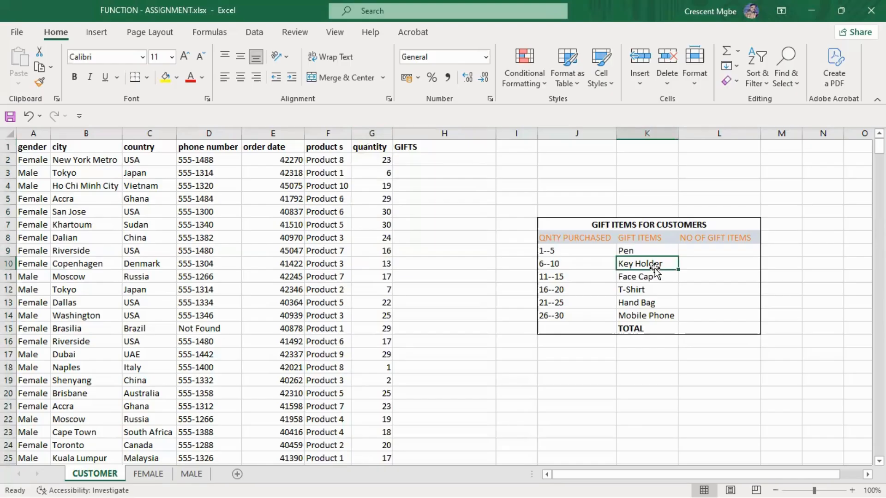
click(572, 268)
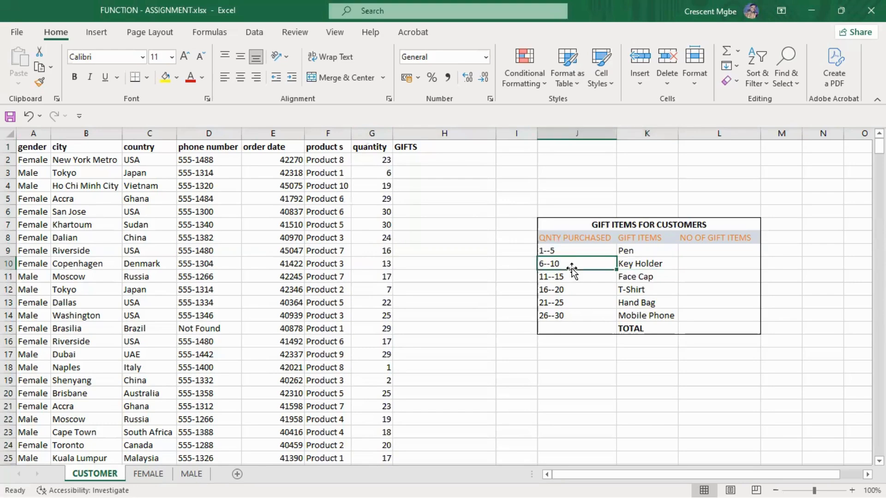
click(377, 173)
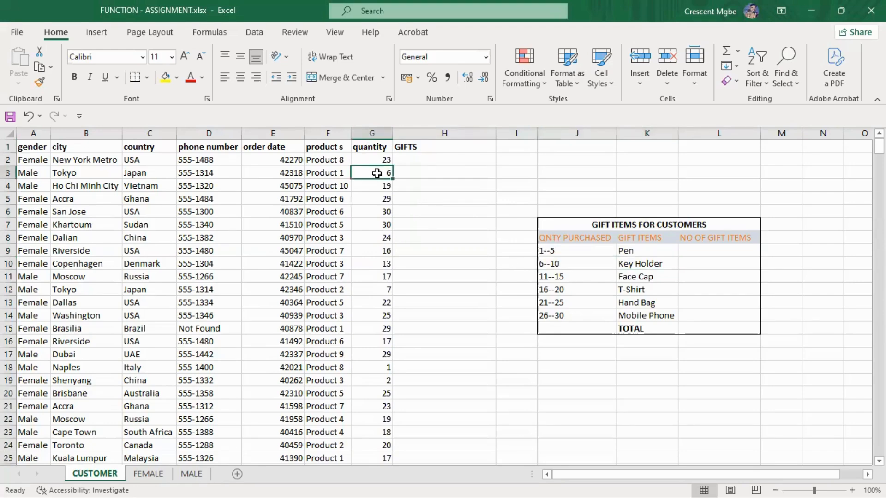
click(378, 298)
click(377, 289)
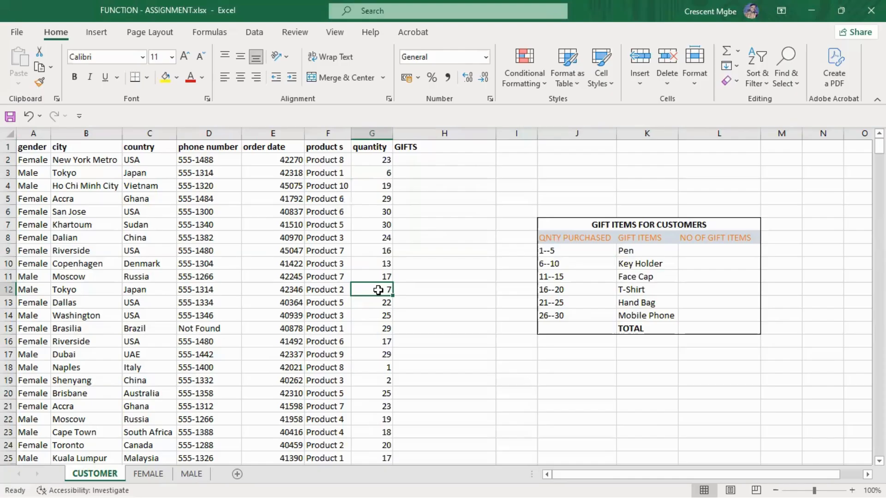
click(373, 263)
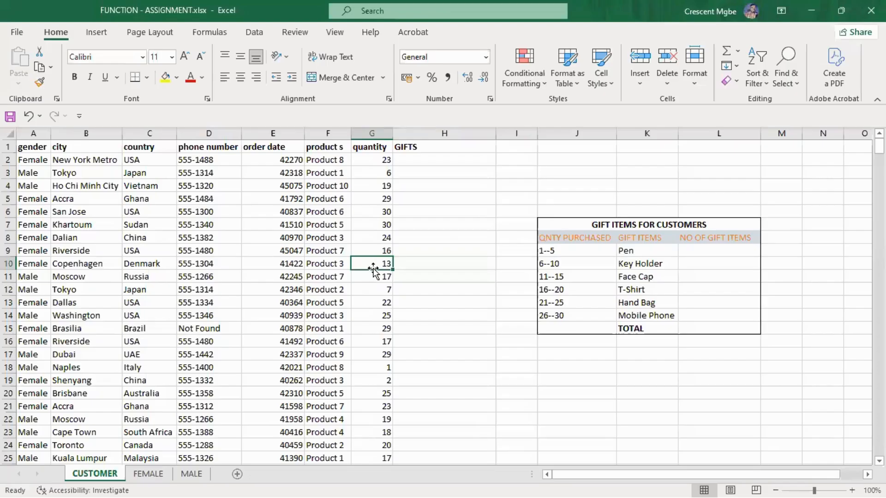
click(648, 279)
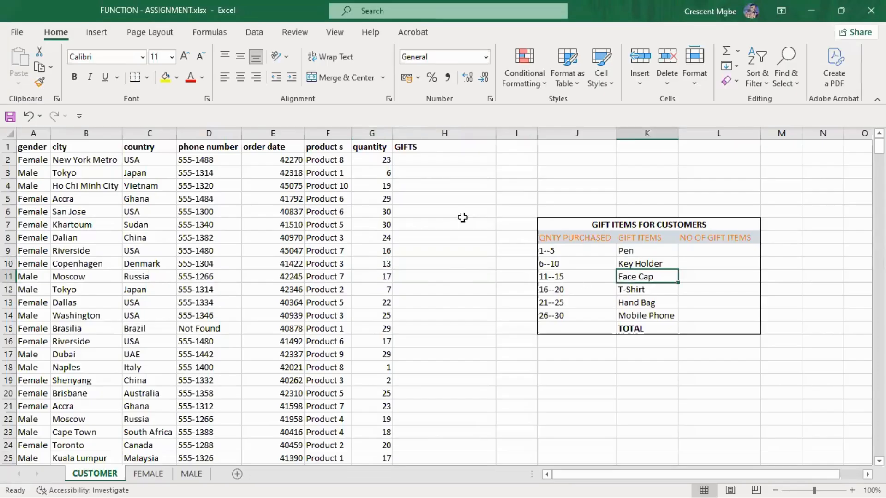
- Start an IF formula in H2 with the logical test G2>=26 and continue to its value-if-true argument
click(429, 160)
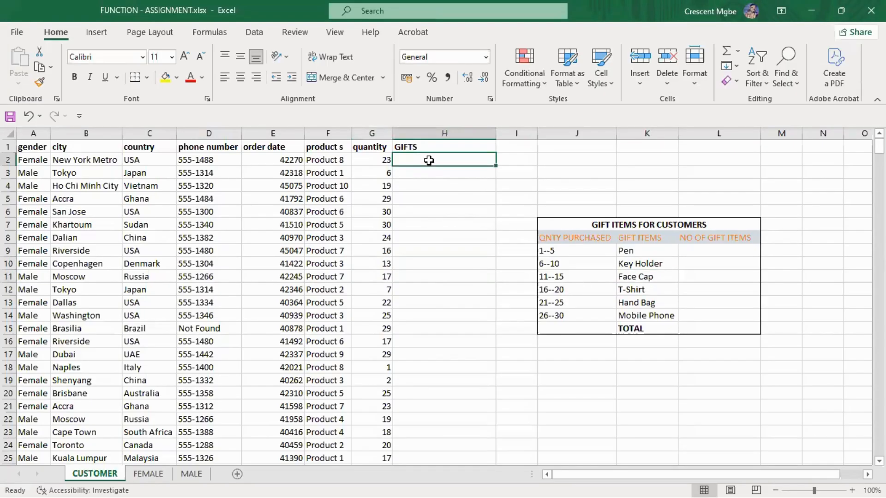
text(=)
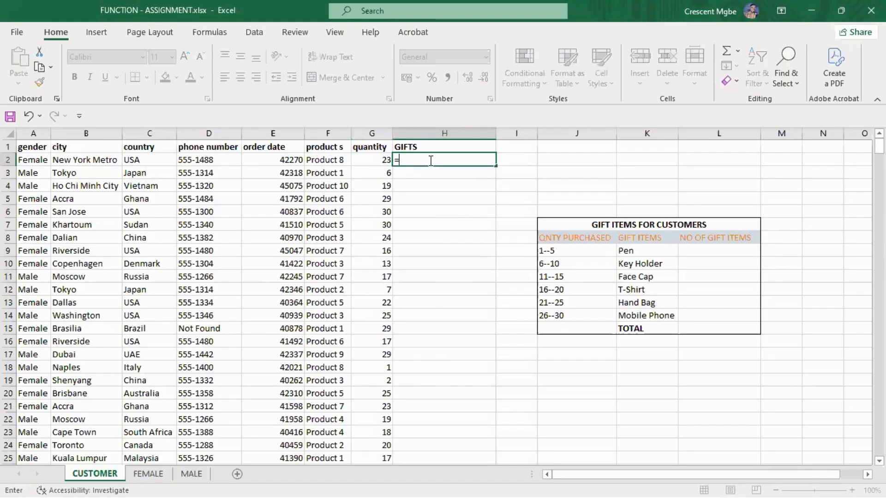
text(IF)
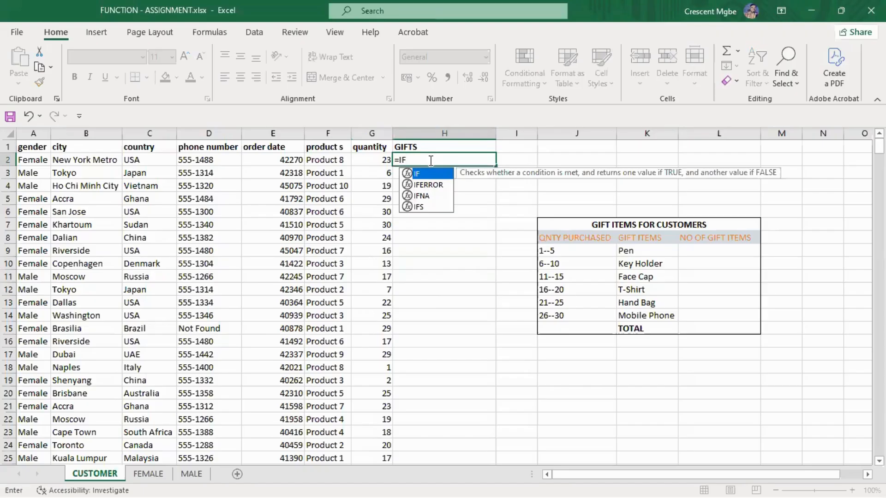
double_click(434, 174)
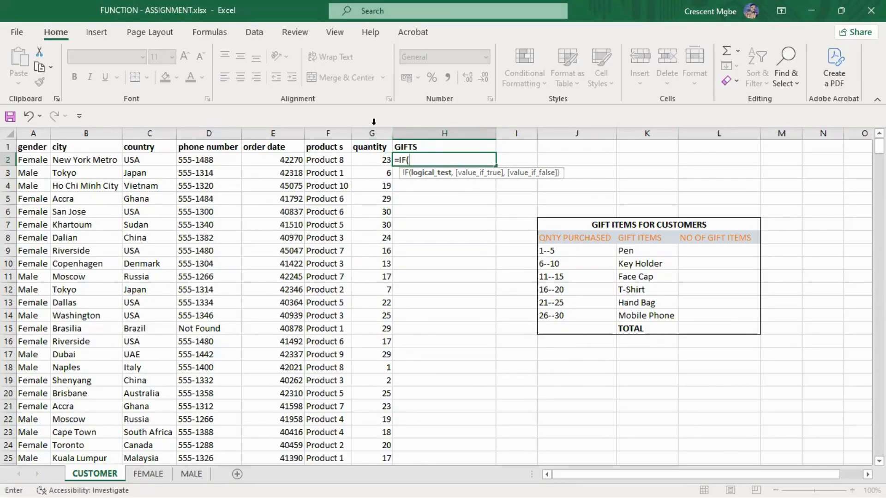
click(380, 158)
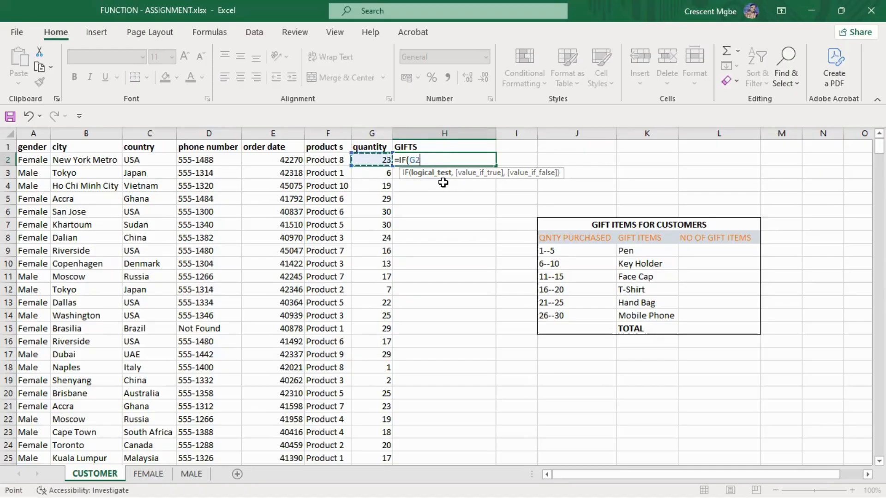
text(>=)
text(26)
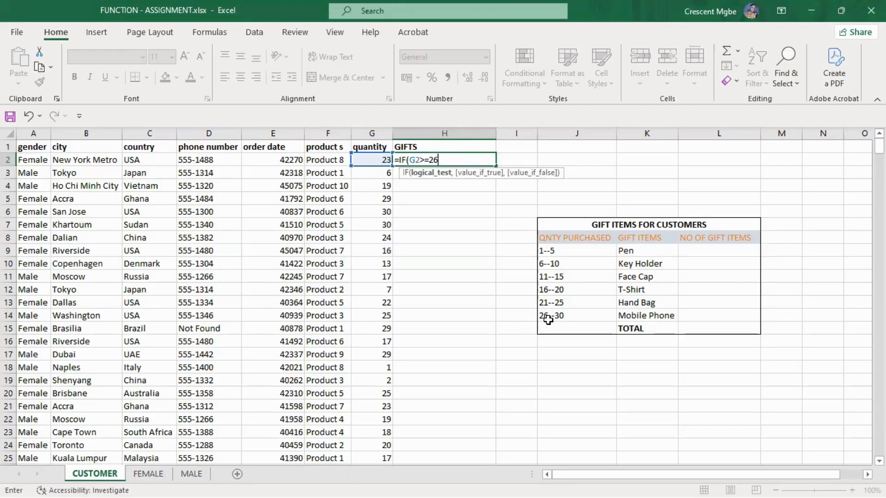
text(,)
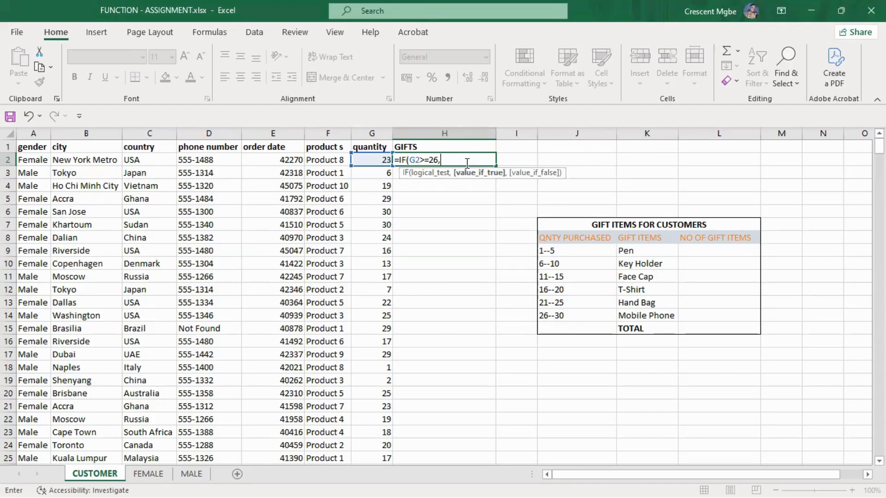
- Enter "Mobile Phone" as the value-if-true of the H2 formula and continue to its value-if-false argument
text(")
key(Return)
key(Tab)
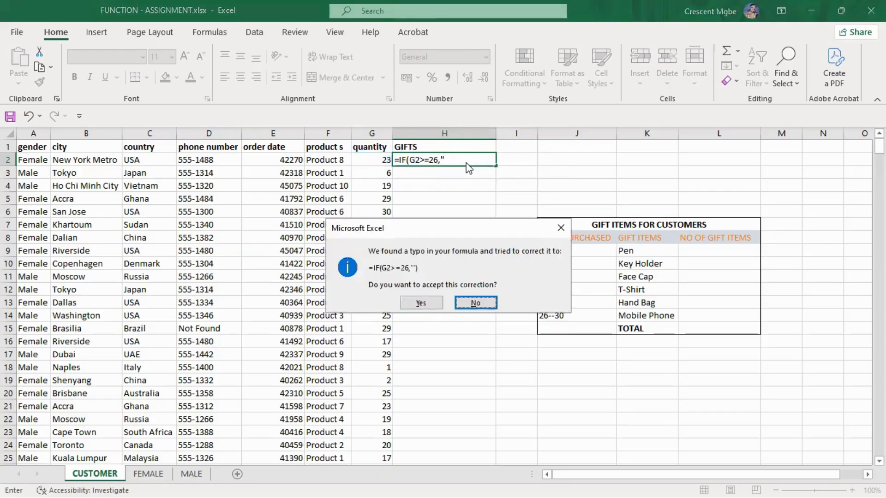
key(Return)
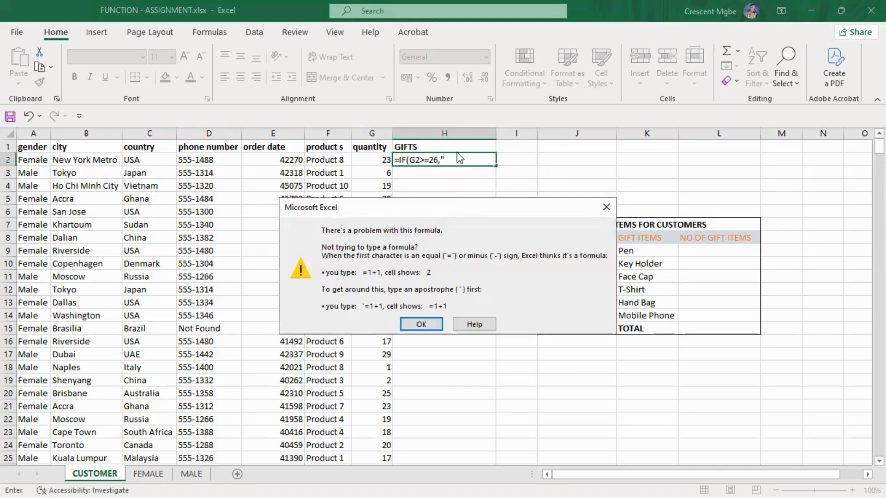
click(421, 324)
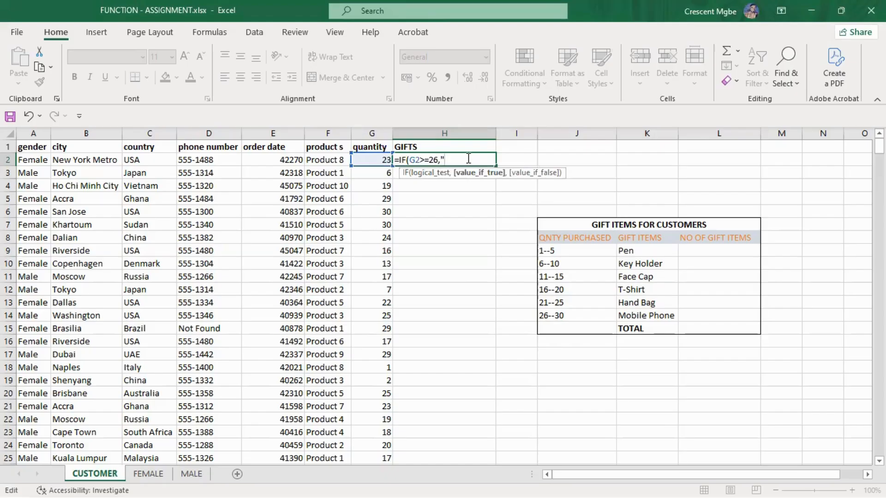
text(Mobile Phone",)
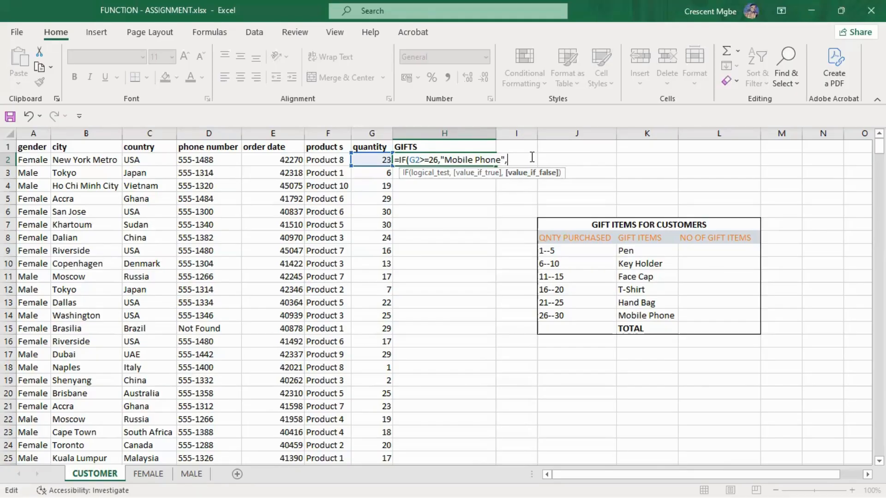
- Nest a second IF in the H2 formula with the test G2>=21 and "Hand Bag" as its value-if-true
text(if)
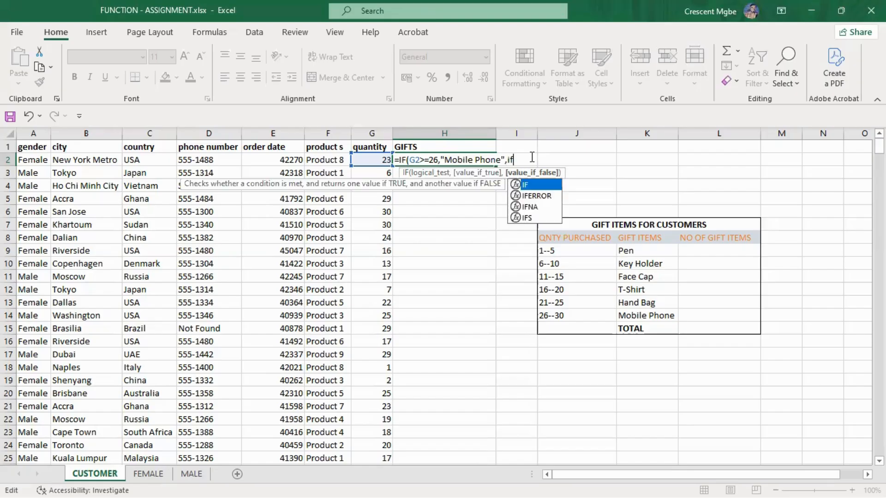
double_click(537, 186)
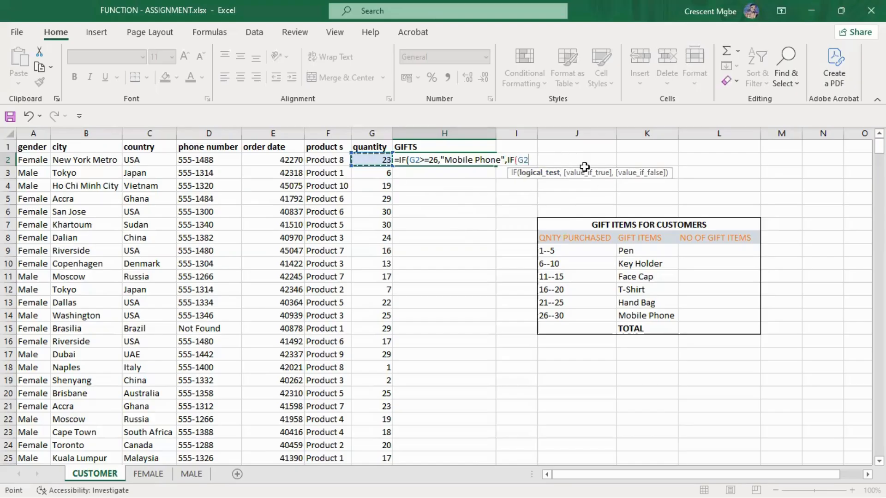
text(>=21)
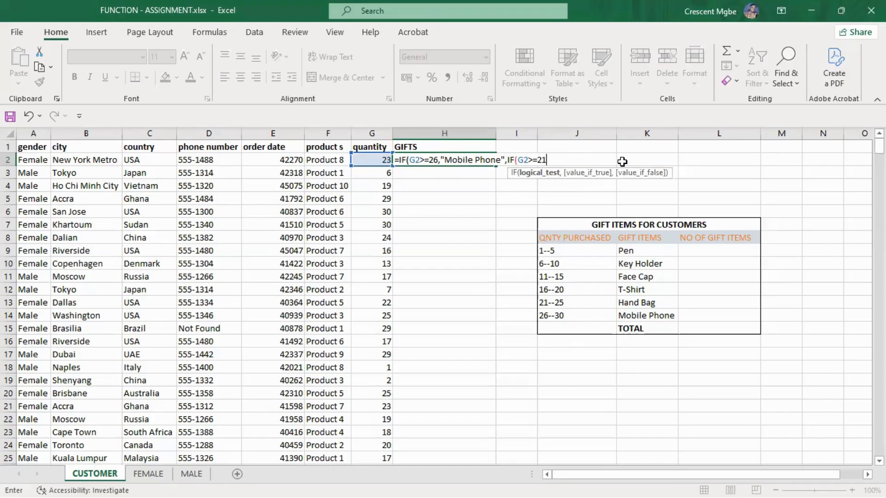
text(,"Hand Bag",if)
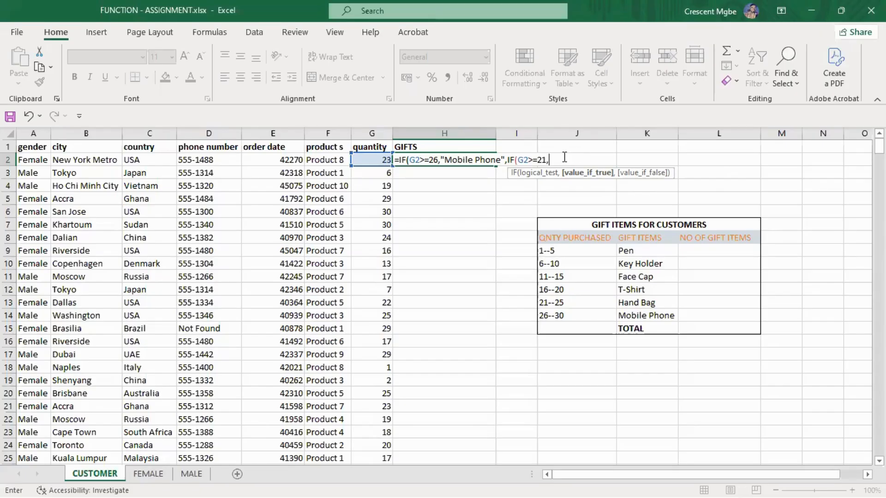
text("Hand B ag)
text(",)
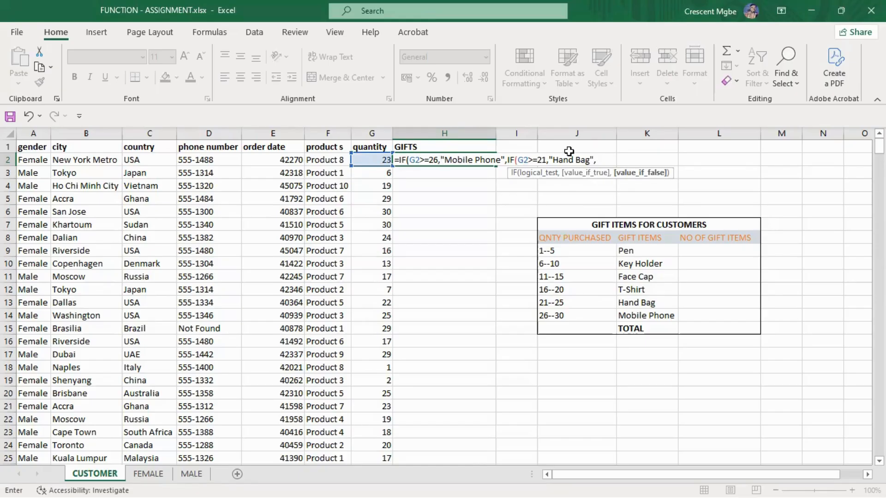
- Nest a third IF for "T-shirt" with the threshold G2>=16, and begin a fourth IF with the test G2>=
text(if)
double_click(626, 184)
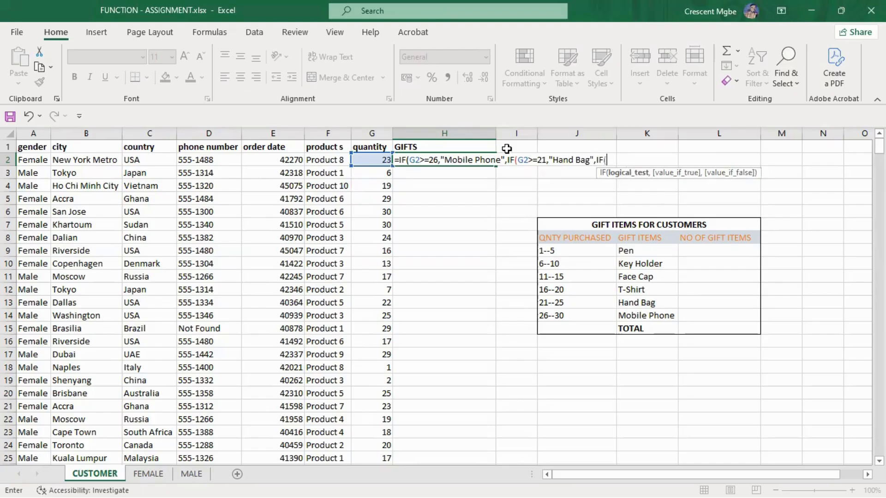
click(374, 160)
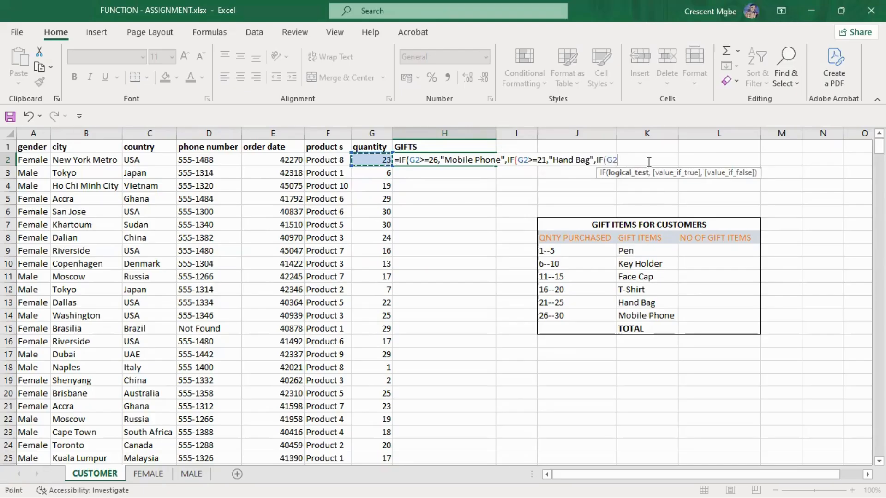
text(>="T-shirt",IF()
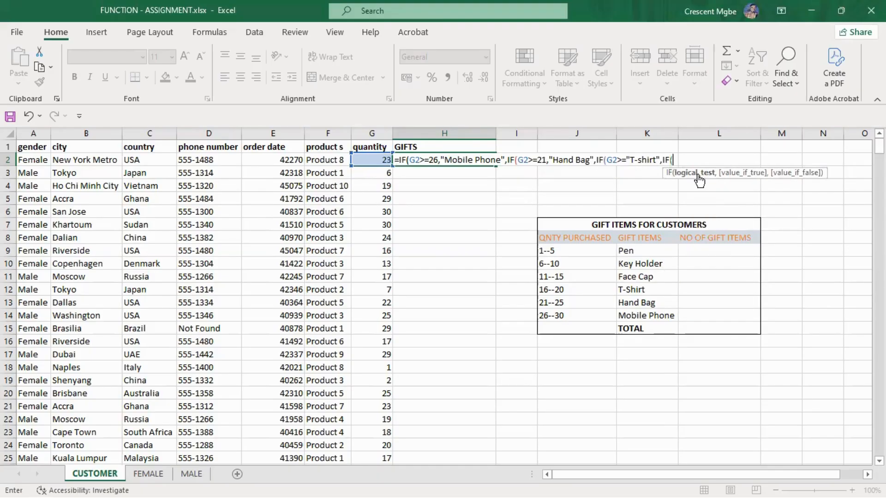
click(363, 162)
text(>=)
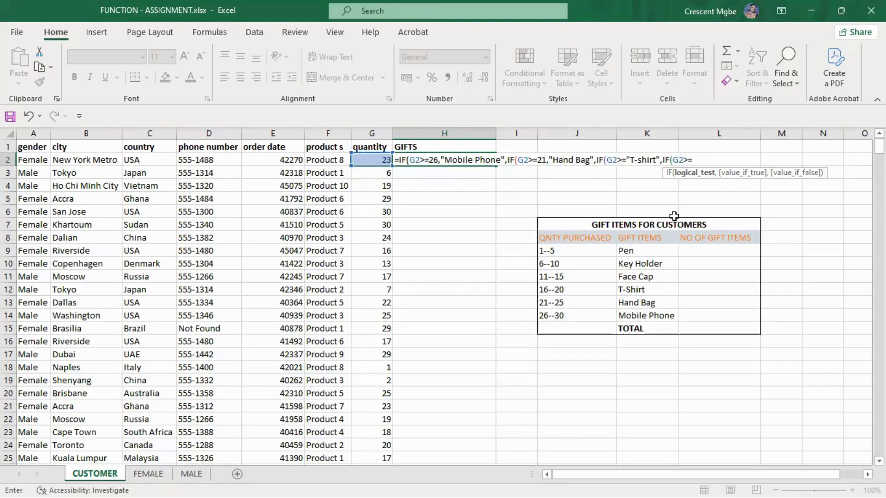
click(626, 159)
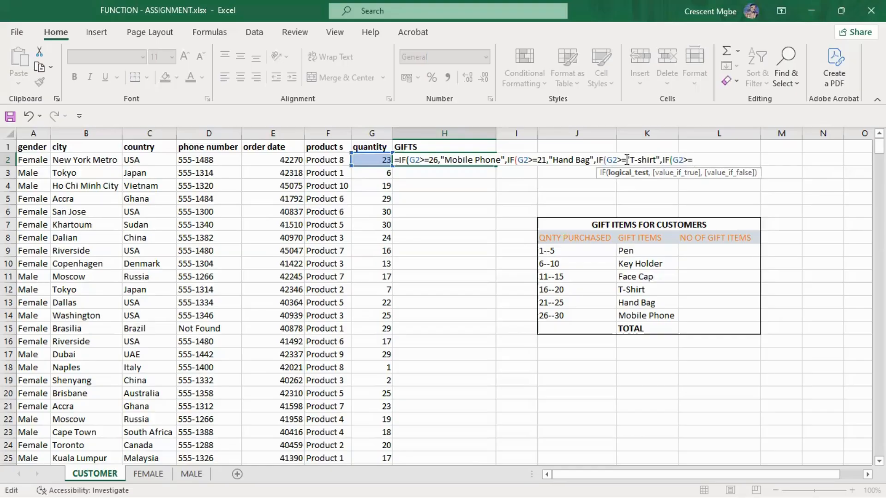
text(16)
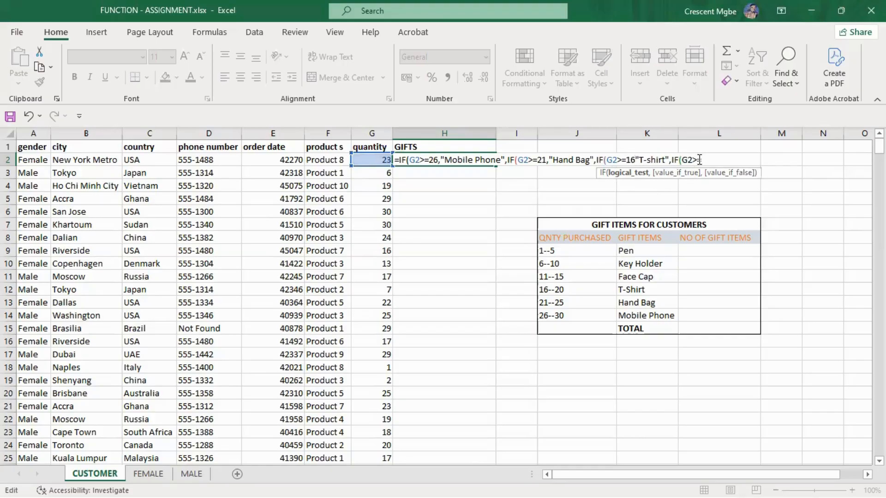
- Complete the fourth IF's test with 11 and enter "Face Cap" as its value-if-true
click(711, 159)
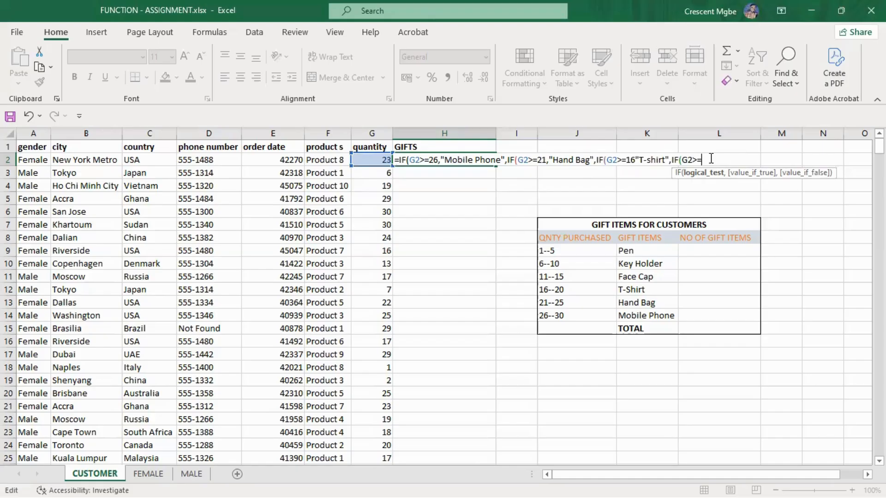
text(11,)
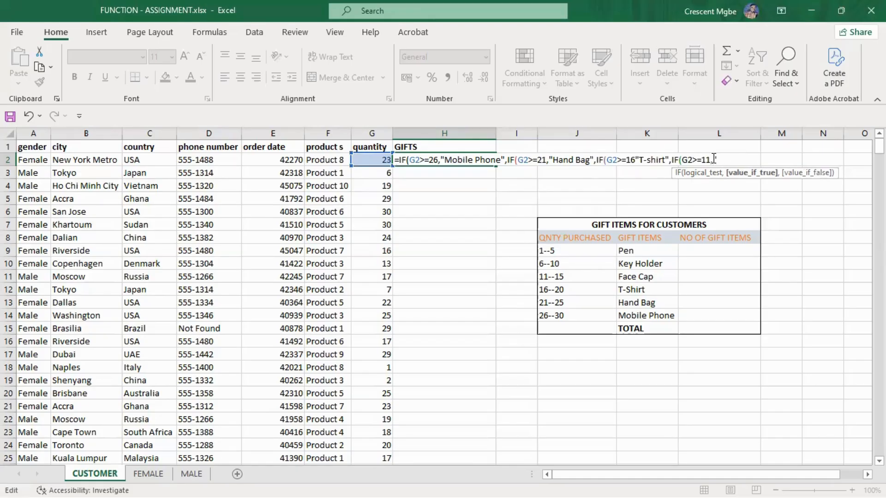
text("Face Cap")
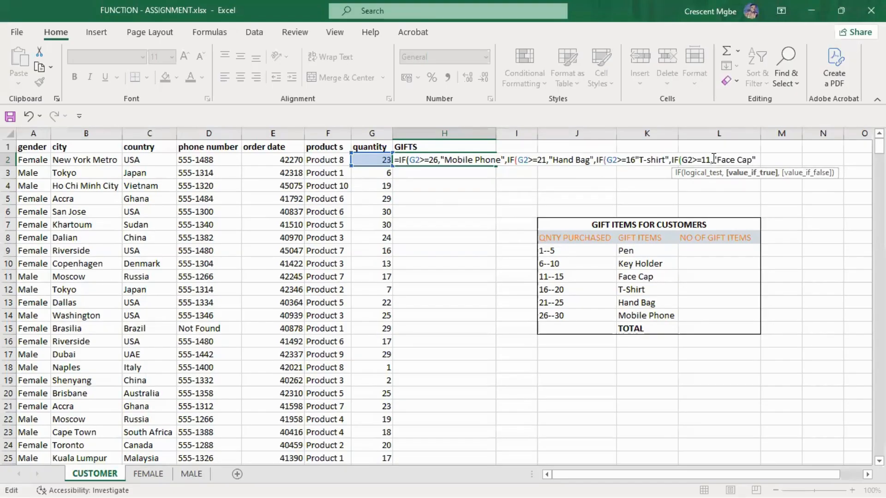
- Nest a fifth IF with the test G2>=6 and "Kay Holder" as its value-if-true
text(,IF()
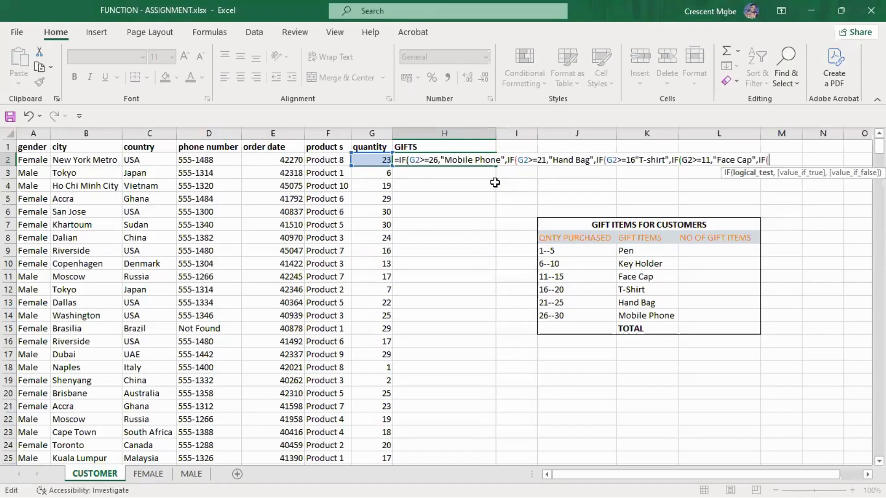
click(361, 160)
text(>=6,")
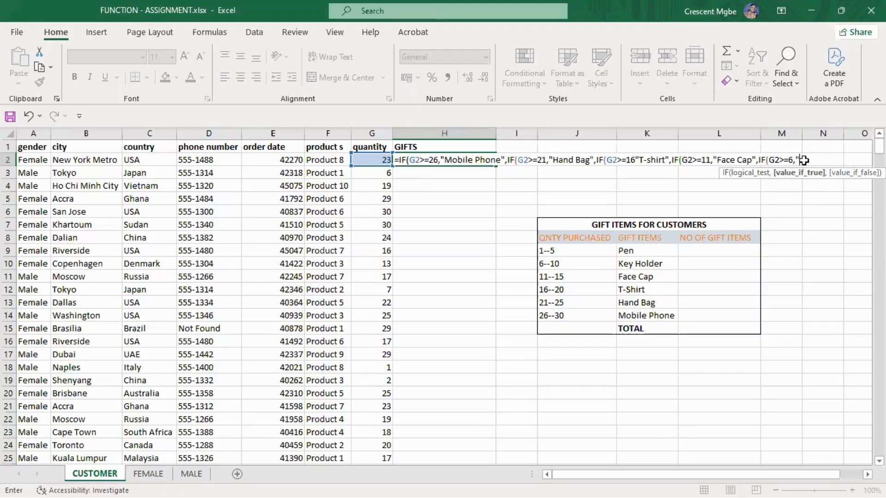
text(Key Holder )
text(,)
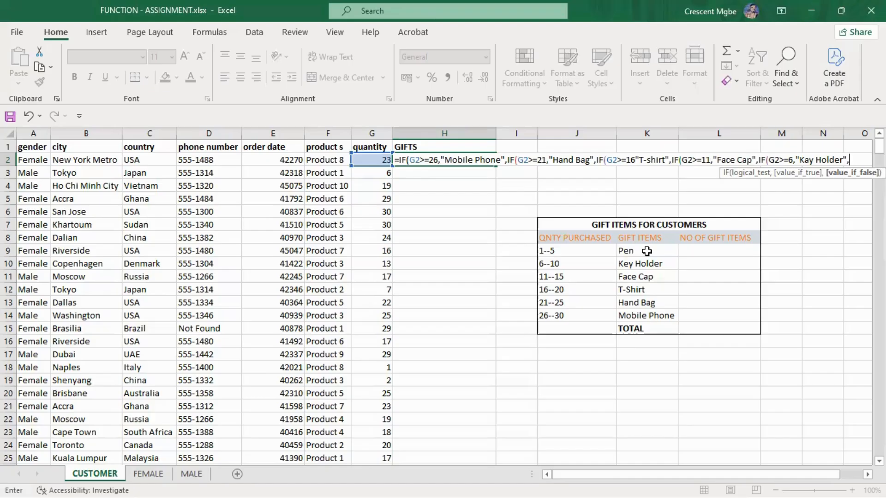
- Enter "Pen" as the final value-if-false and close all five nested IF brackets
text(","Pen")
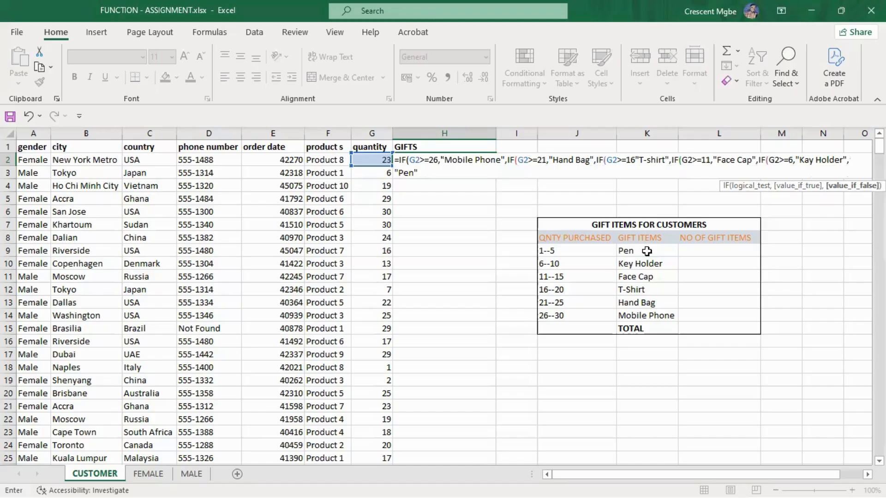
text()))
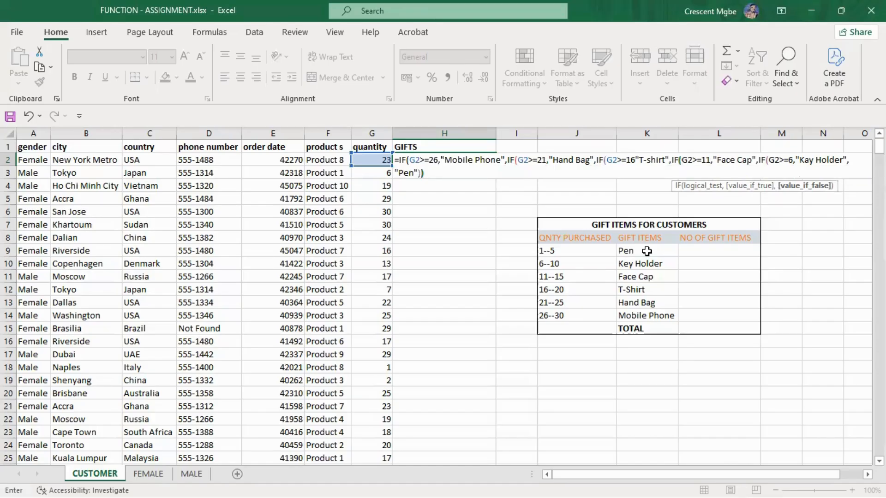
text())
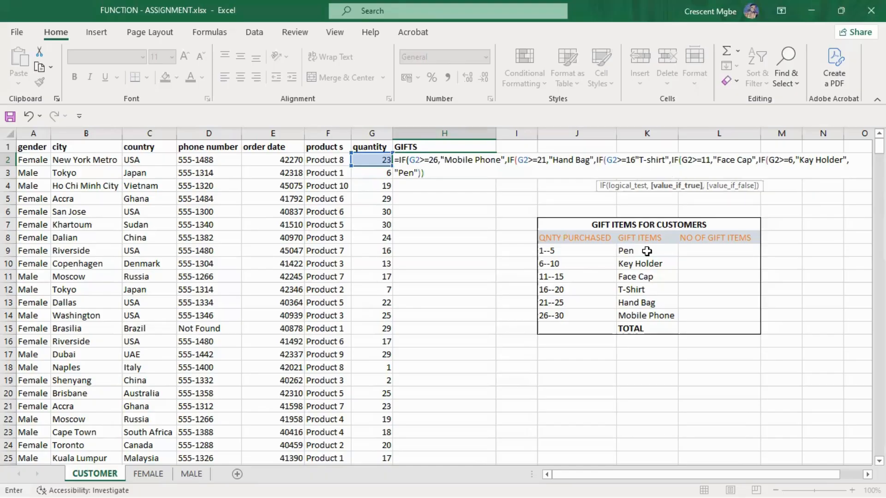
text()))
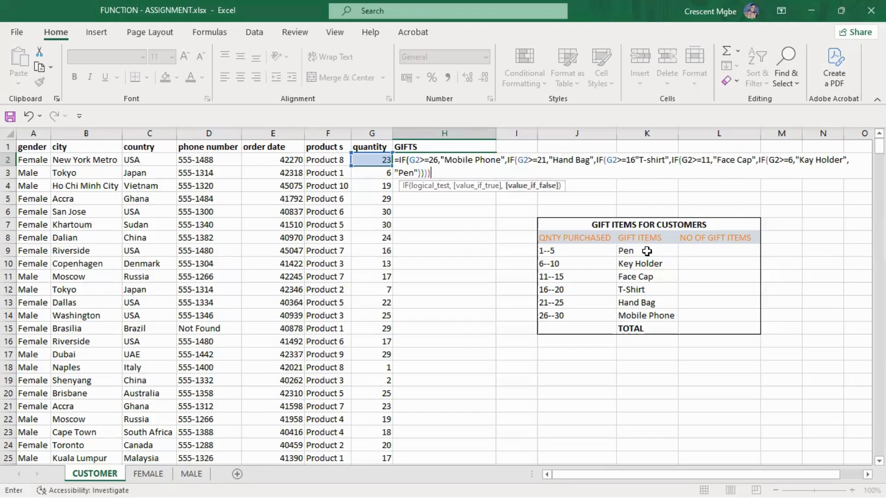
text())
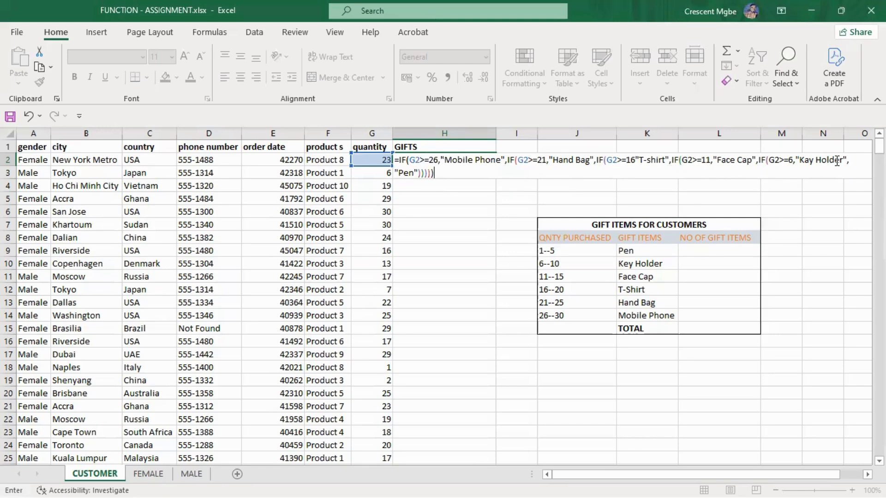
- Correct the gift name "Kay Holder" in the H2 formula to "Key Holder"
click(808, 160)
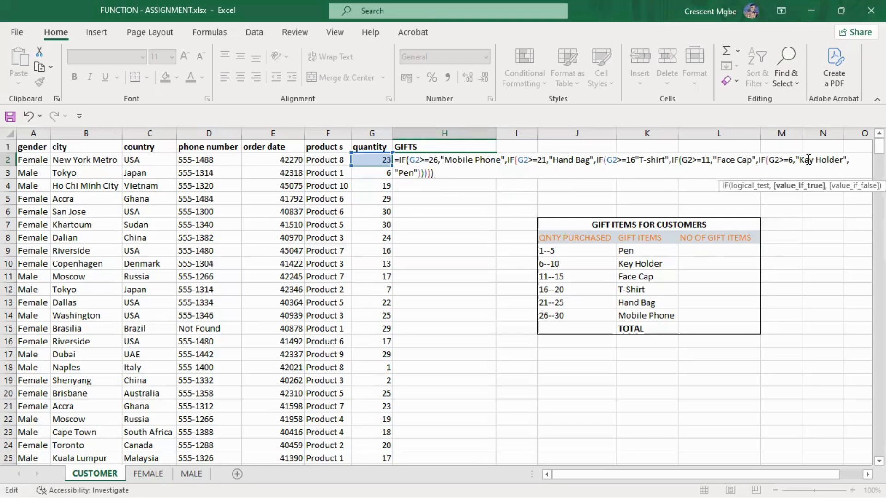
key(BackSpace)
text(e)
click(447, 174)
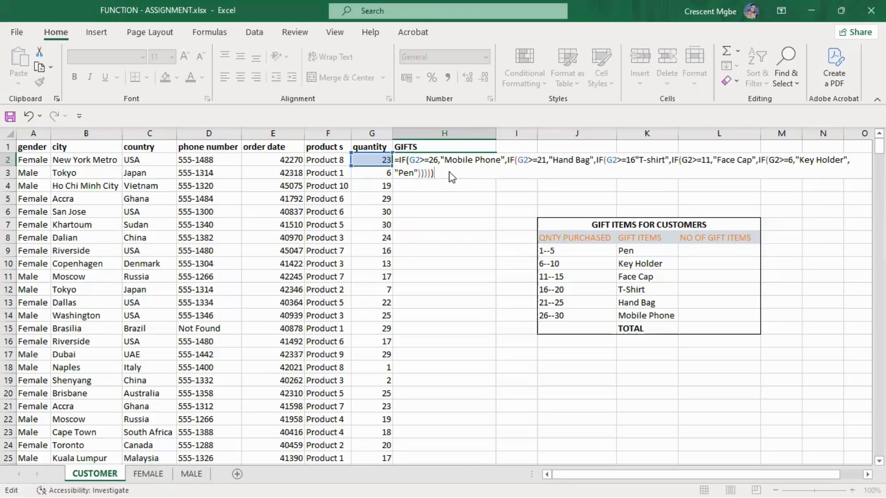
- Insert the missing comma between 16 and "T-shirt" in the H2 formula and commit it
key(Return)
click(420, 324)
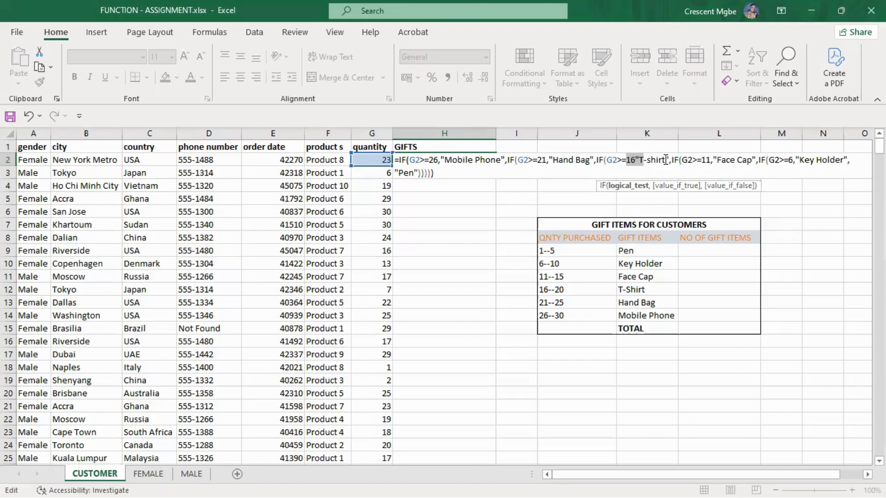
click(636, 160)
text(,")
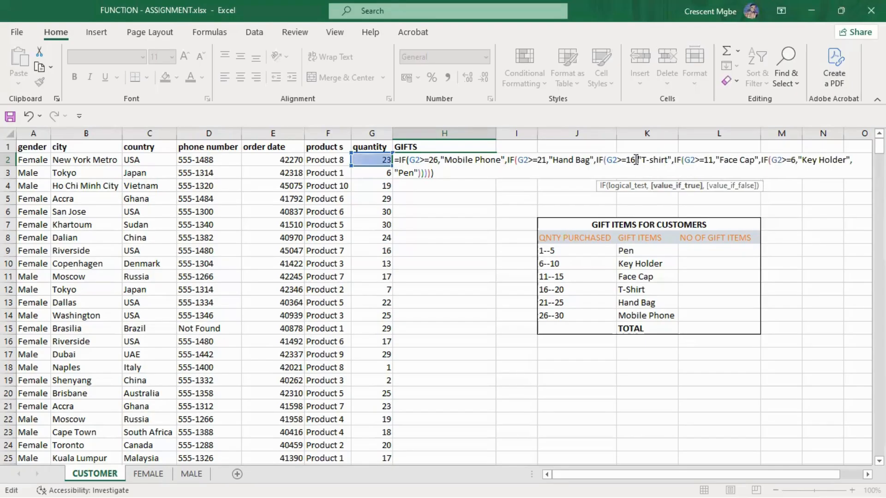
click(491, 174)
key(Return)
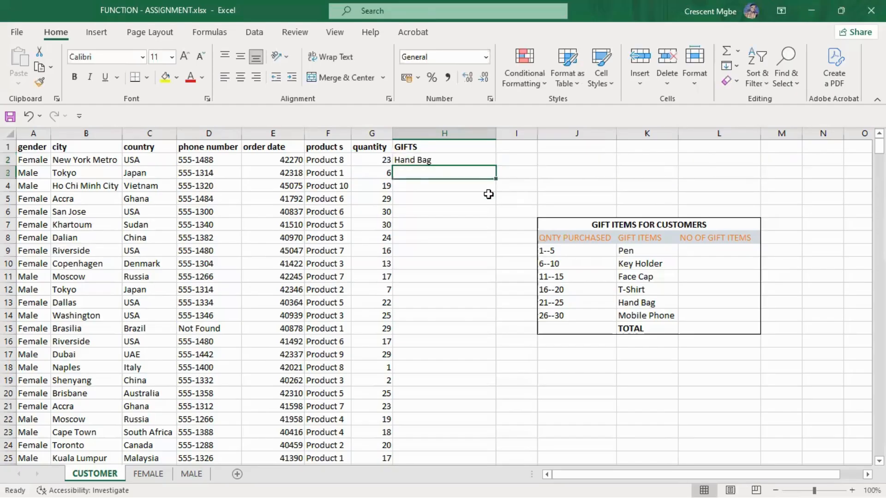
- Fill the gift formula from H2 down to H3
click(467, 239)
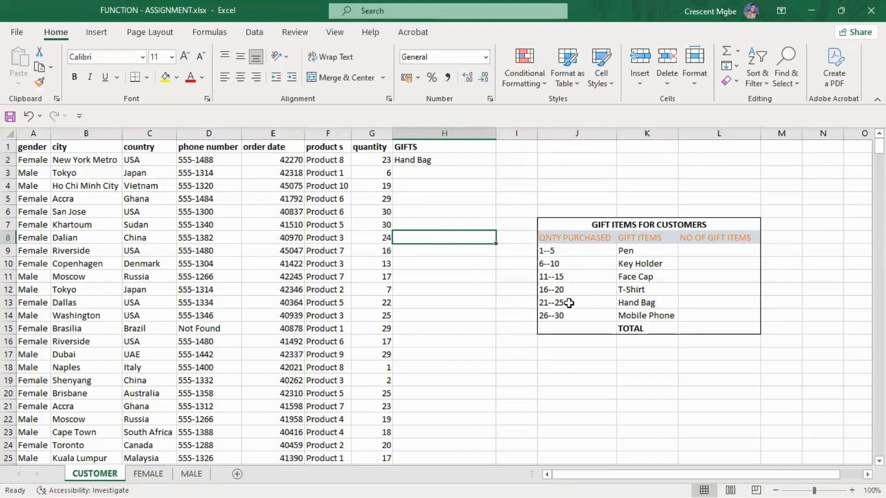
click(453, 162)
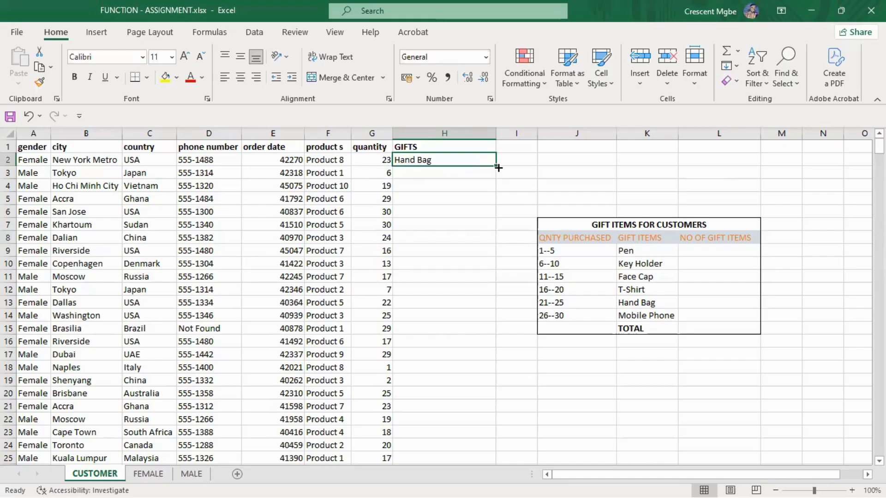
drag(498, 168, 498, 179)
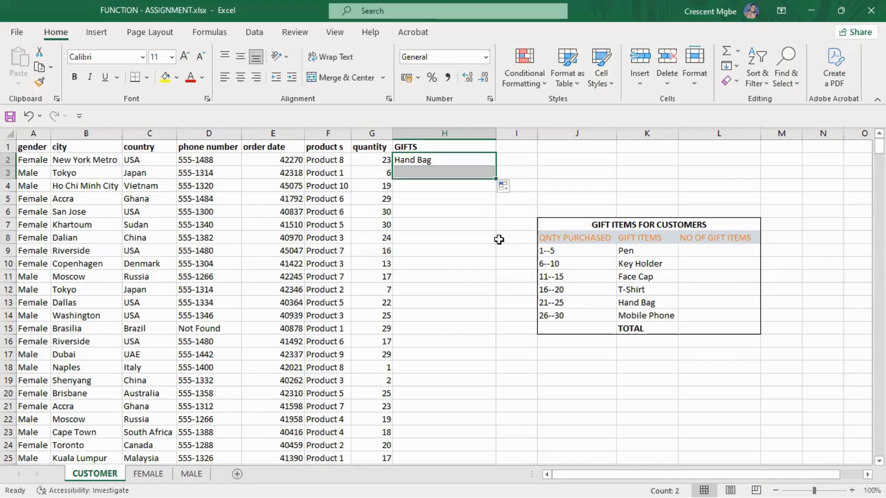
click(482, 327)
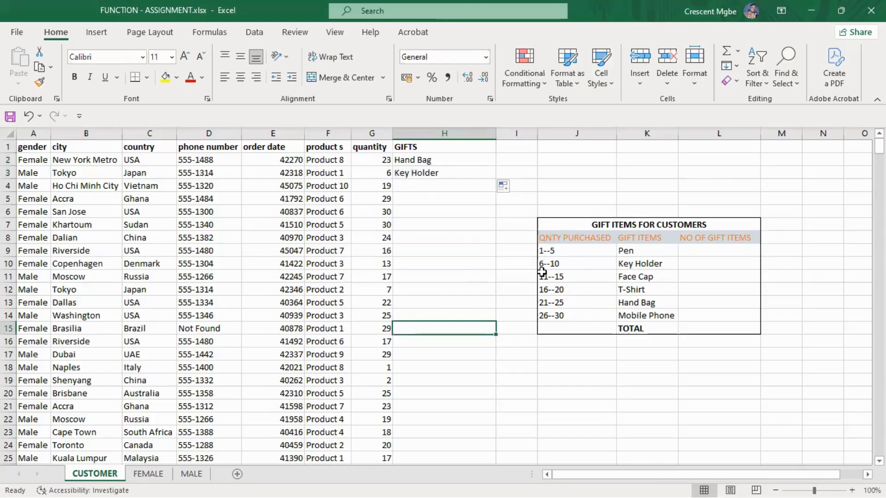
- Fill the gift formula from H2 down to H6
click(478, 162)
drag(495, 167, 496, 223)
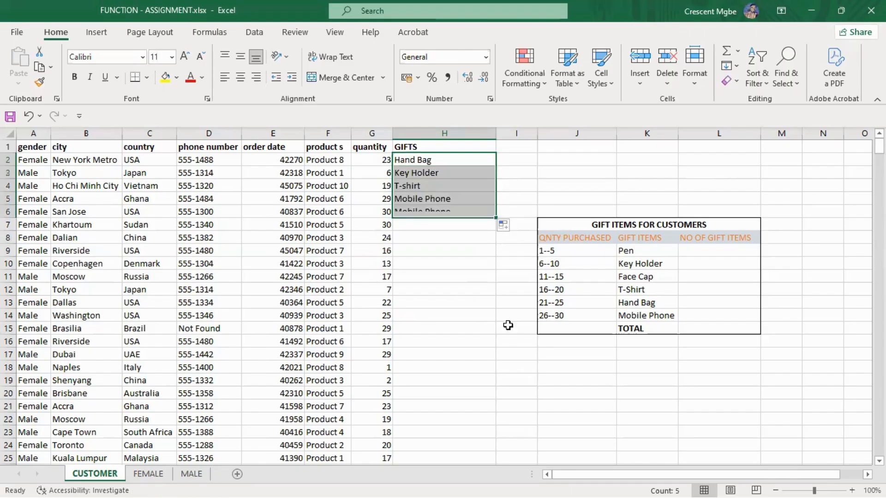
click(509, 342)
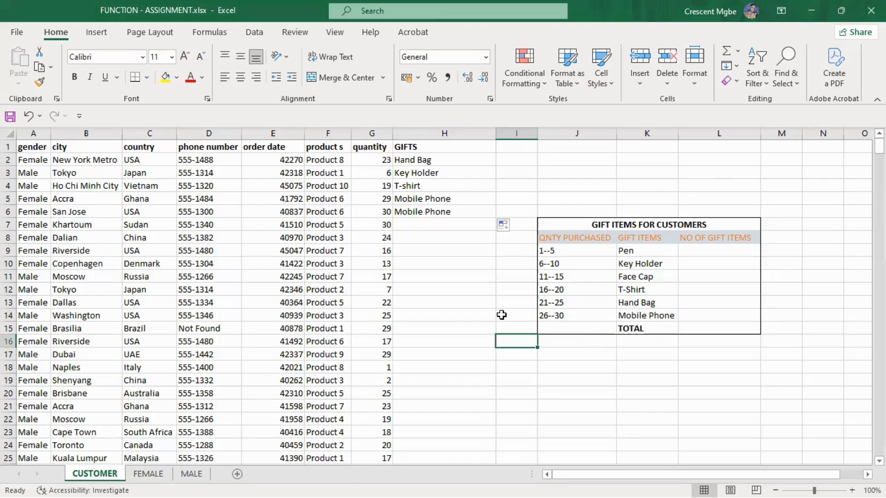
- Fill the gift formula from H2 down to the last customer row, H501, leaving no gifts beyond the data
click(422, 160)
drag(495, 165, 523, 483)
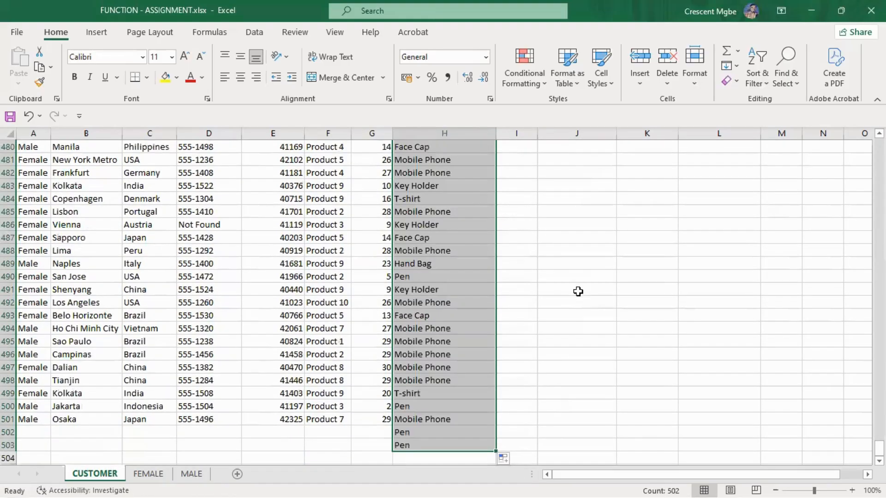
scroll(573, 293, down, 1)
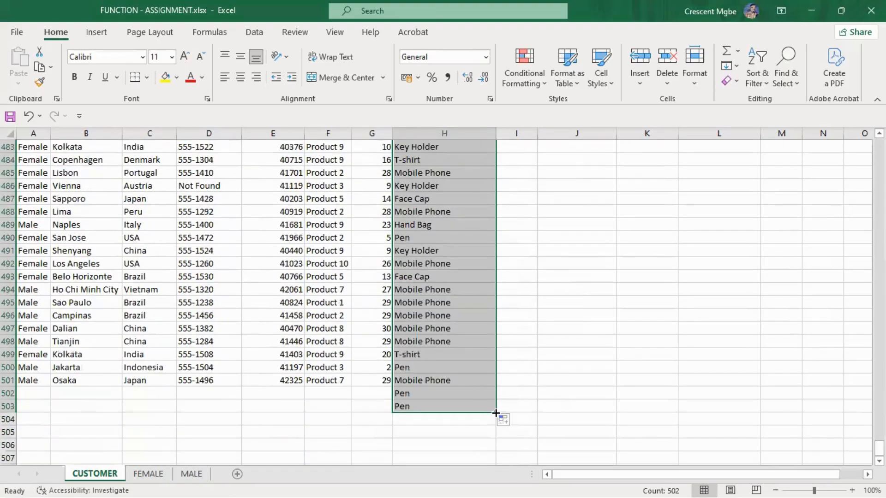
drag(500, 412, 497, 388)
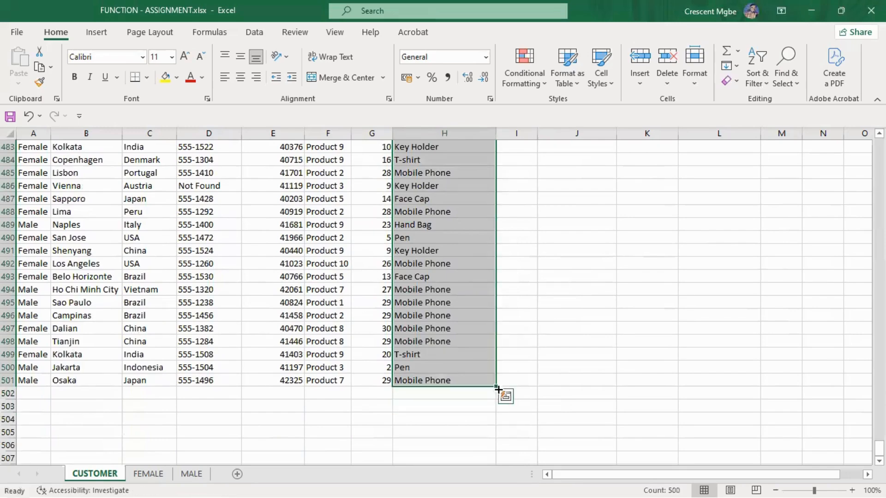
click(581, 322)
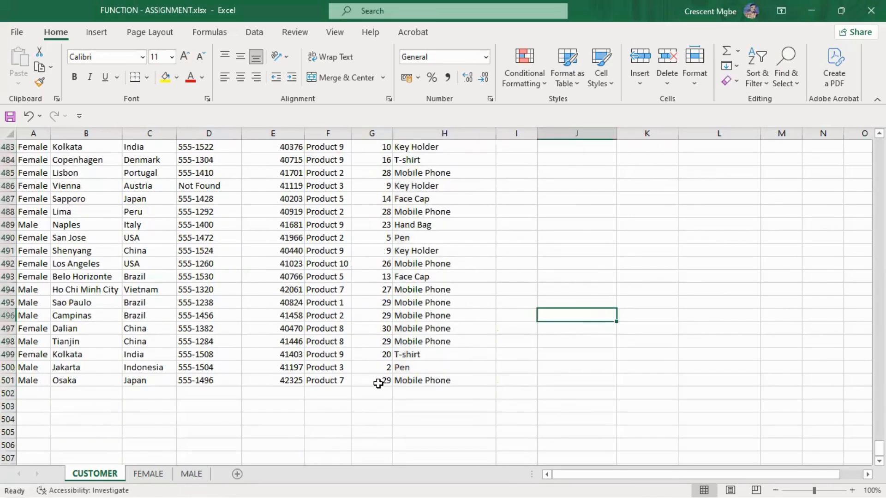
- Check the gifts in column H against the quantities in column G at the end and start of the list
click(380, 369)
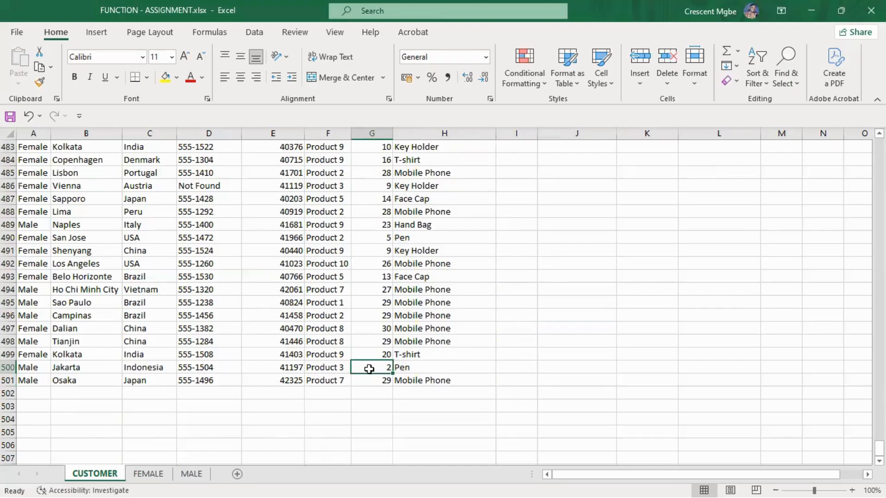
drag(880, 448, 880, 145)
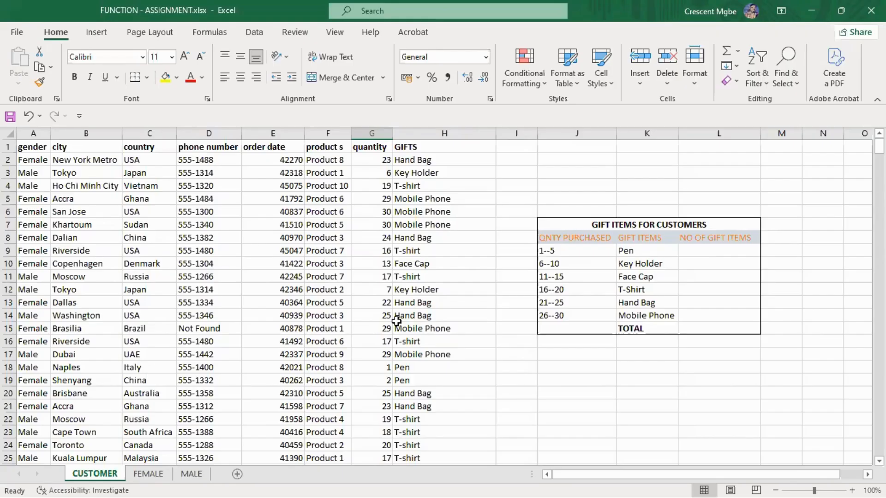
click(376, 303)
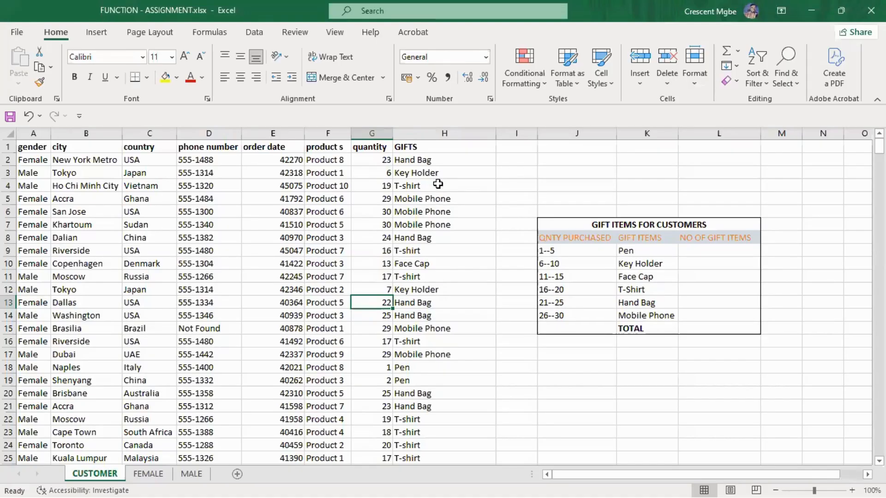
scroll(443, 187, down, 17)
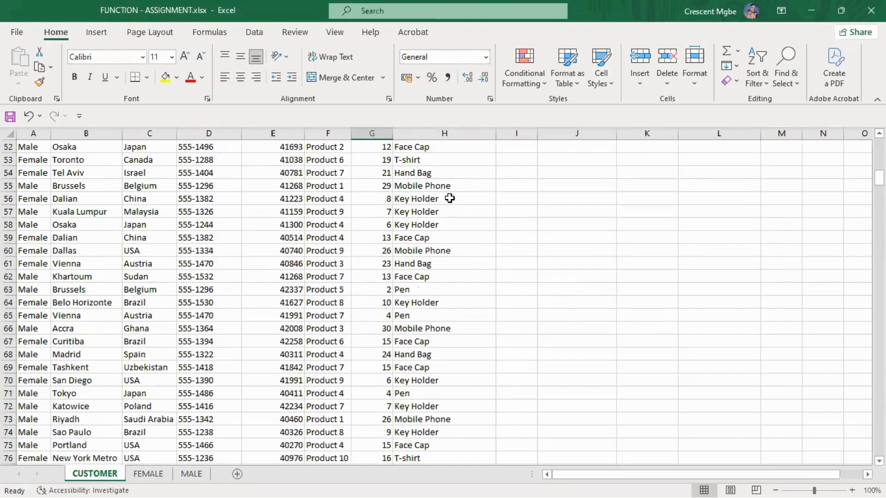
scroll(450, 199, up, 7)
scroll(450, 199, up, 10)
scroll(450, 198, down, 2)
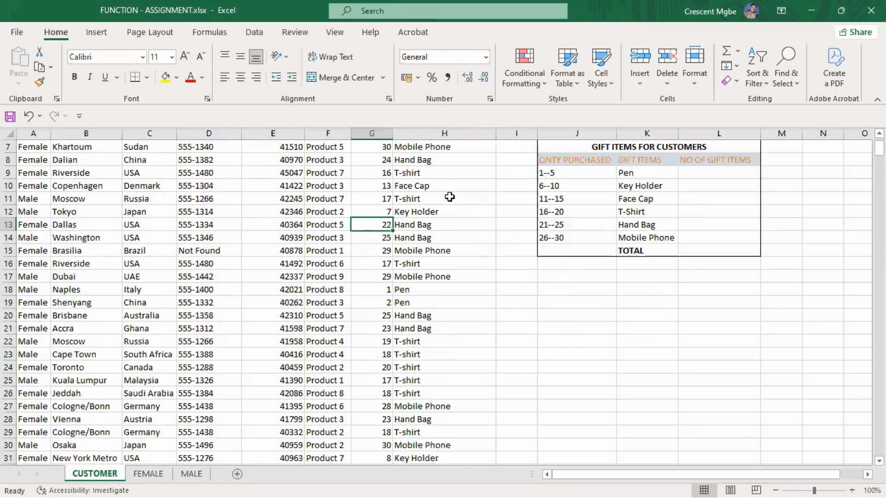
scroll(450, 198, down, 12)
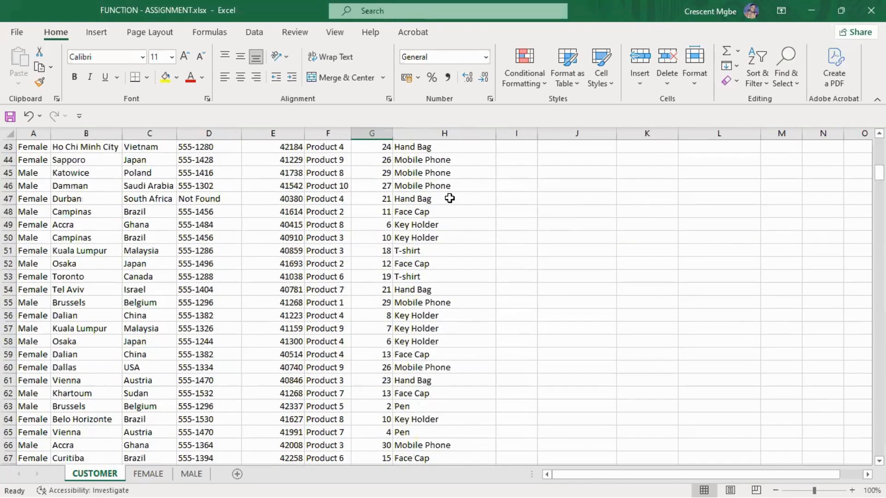
scroll(450, 199, down, 7)
scroll(450, 199, up, 18)
scroll(449, 198, up, 3)
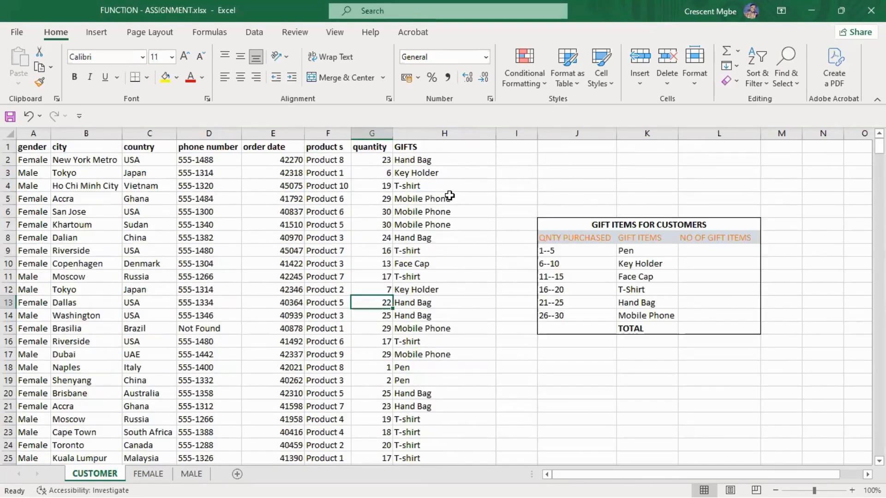
click(516, 162)
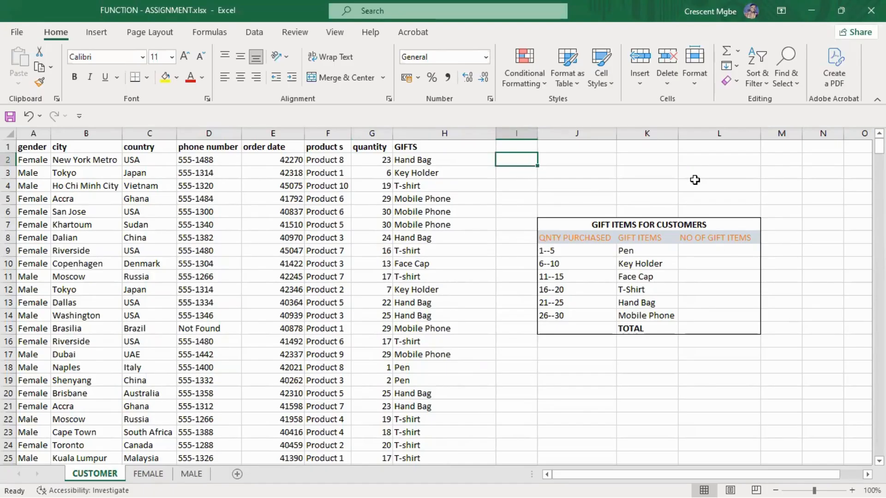
- Examine how the gift items recur down the GIFTS column, starting from the Pen count cell L9
click(721, 250)
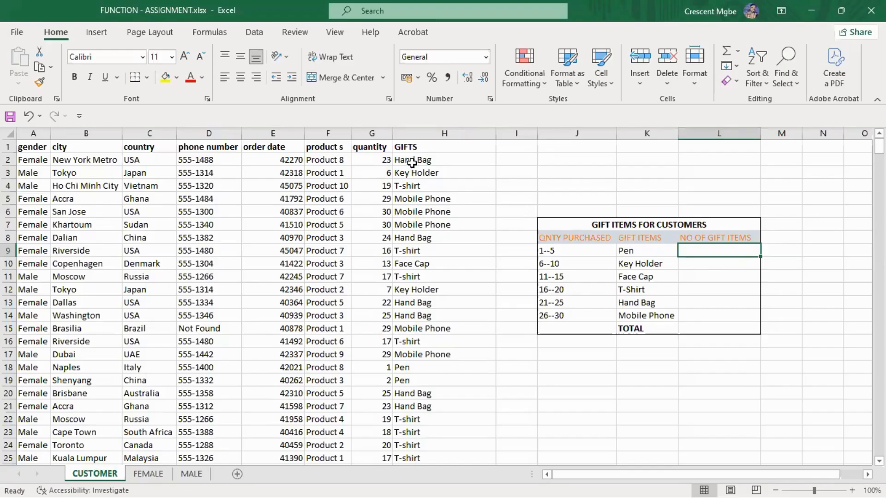
scroll(406, 251, down, 1)
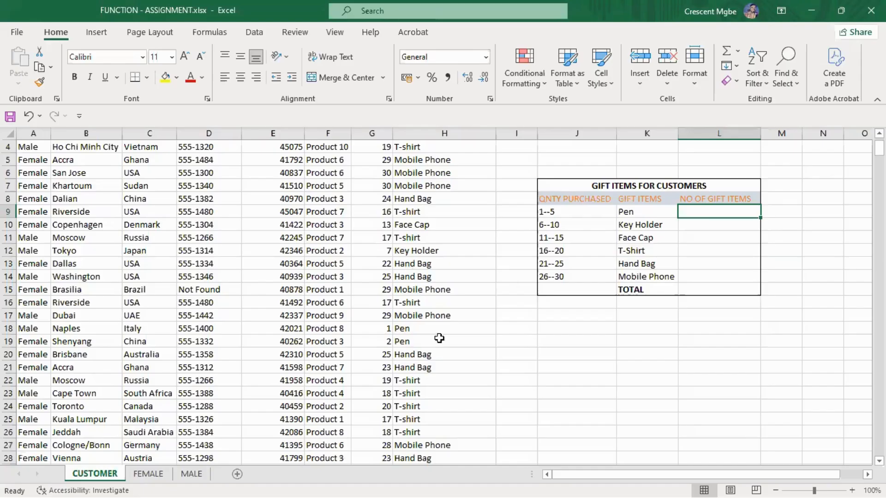
scroll(430, 322, down, 6)
scroll(440, 333, down, 2)
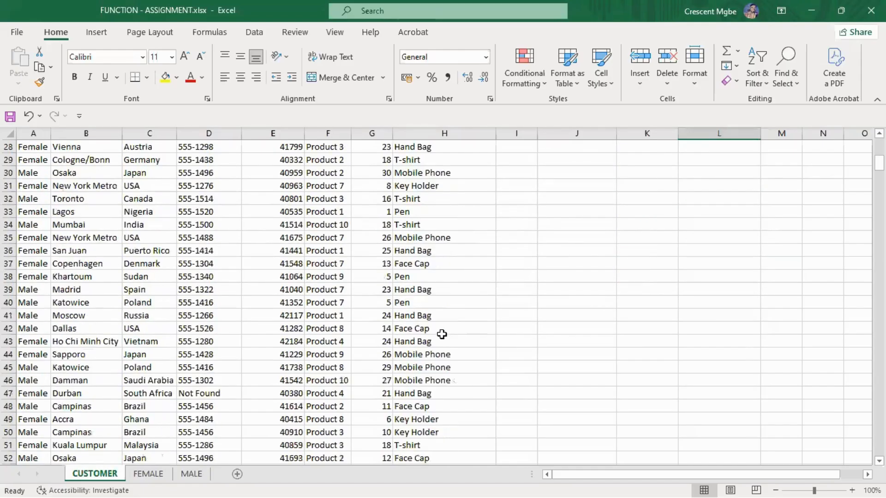
scroll(422, 369, down, 3)
scroll(259, 303, down, 12)
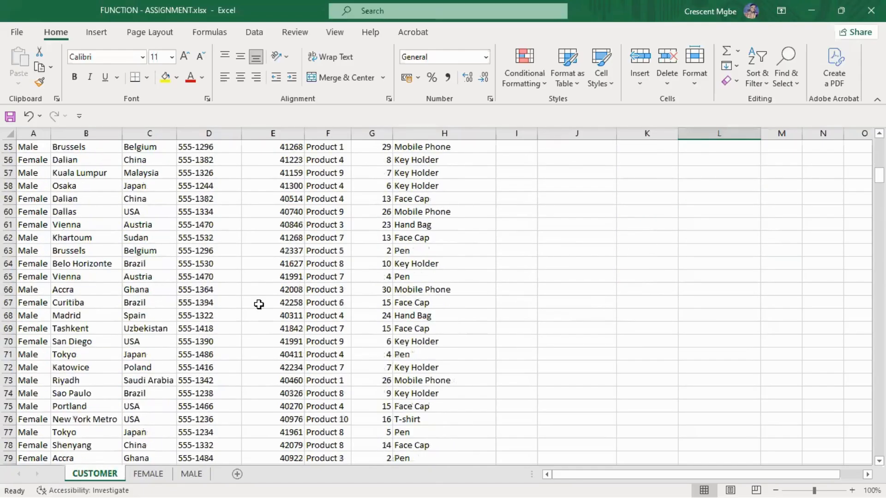
scroll(404, 269, down, 19)
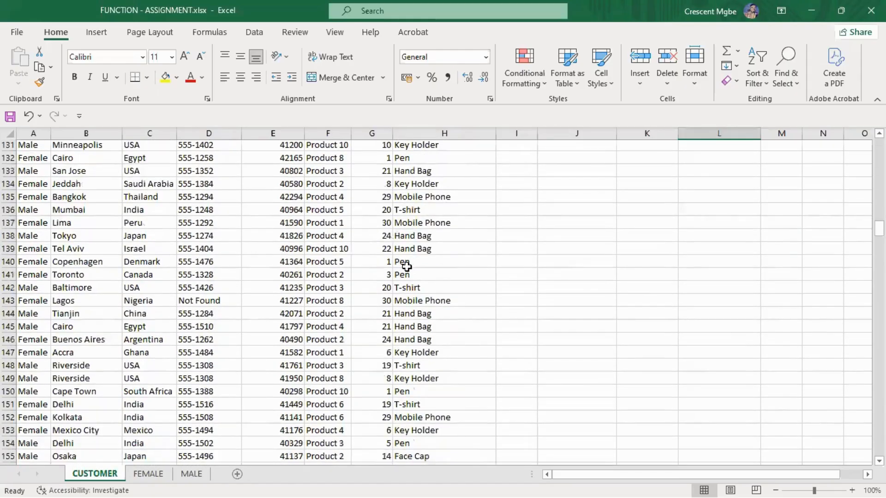
scroll(411, 261, up, 6)
scroll(411, 261, up, 10)
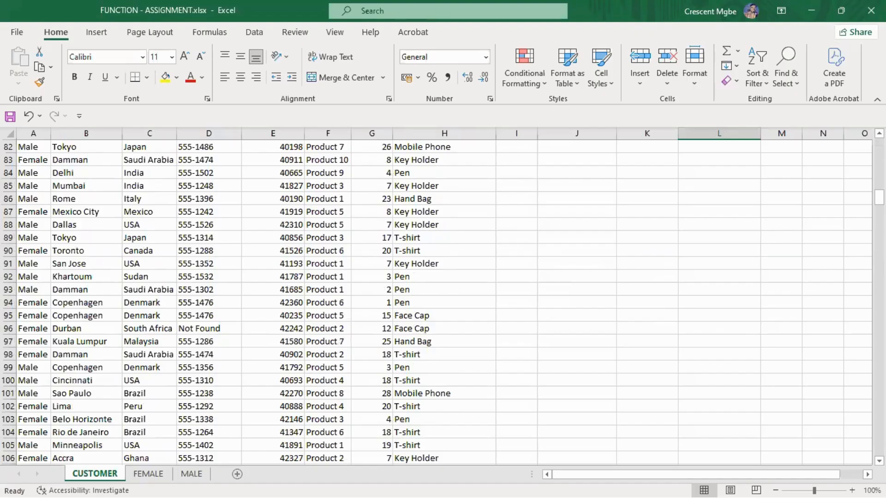
drag(879, 197, 879, 144)
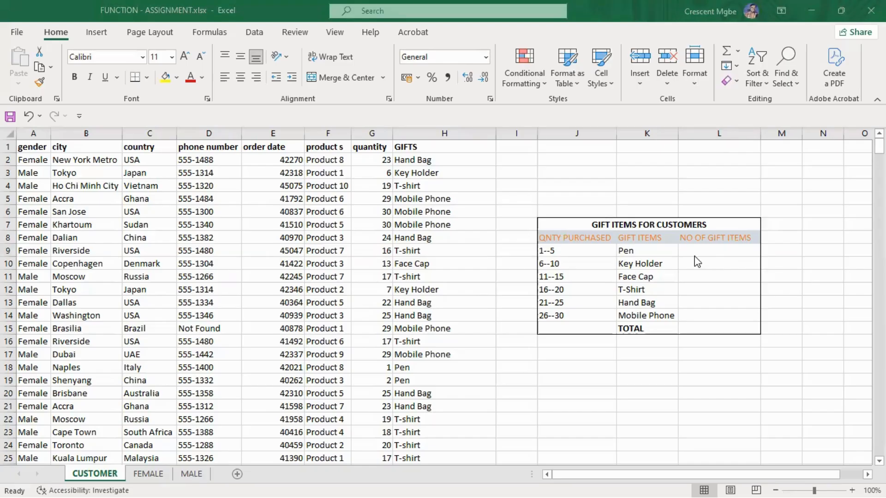
- Compare the Pen entry in the gift table with the GIFTS column as the criterion and range for the L9 count
click(639, 249)
click(639, 250)
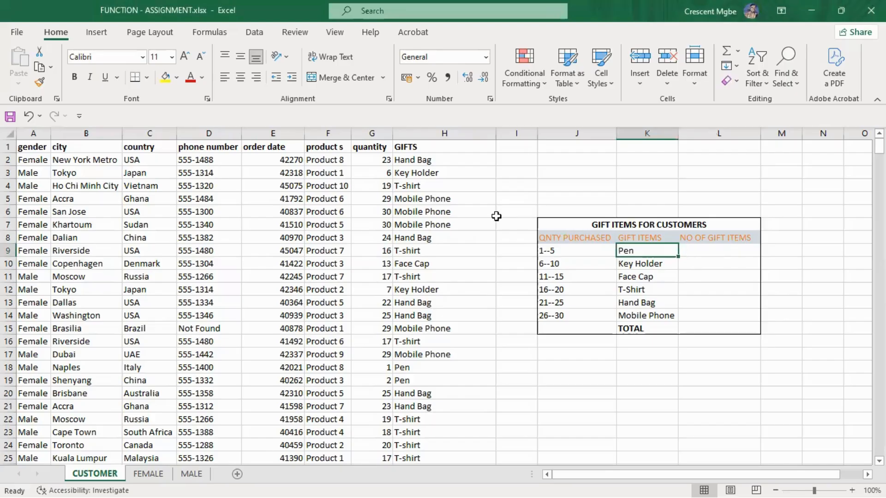
click(439, 133)
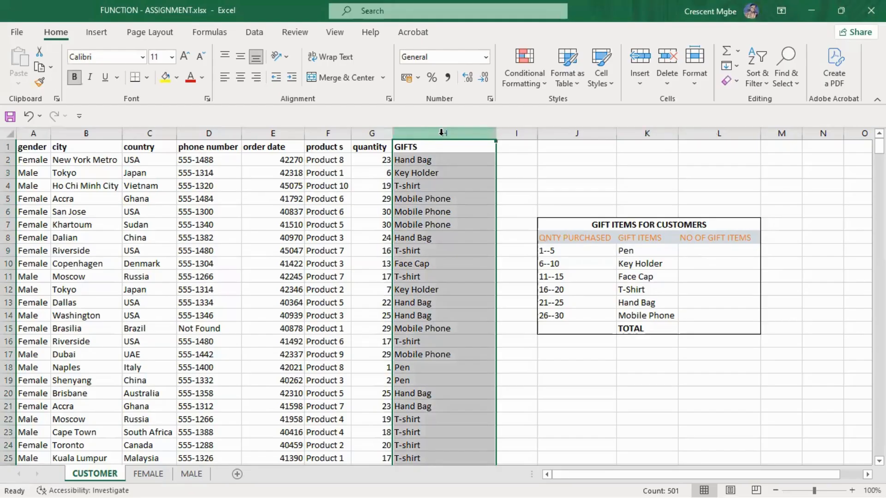
click(441, 160)
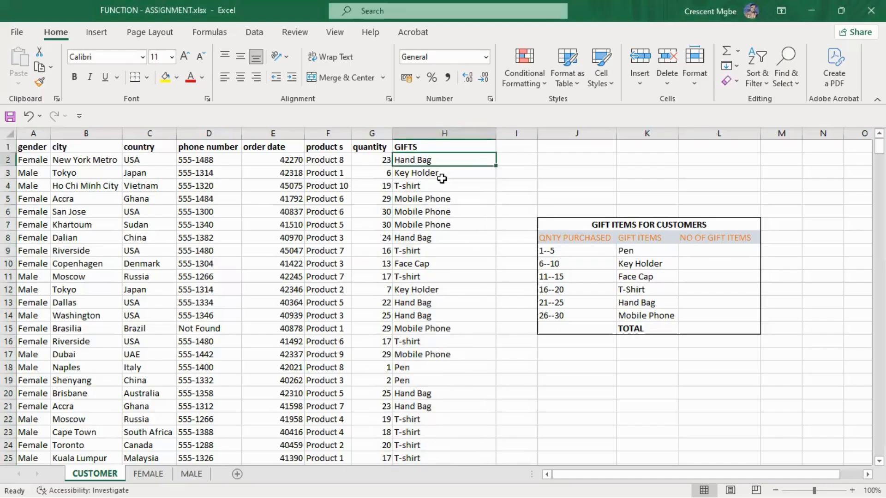
click(441, 175)
click(441, 199)
click(416, 225)
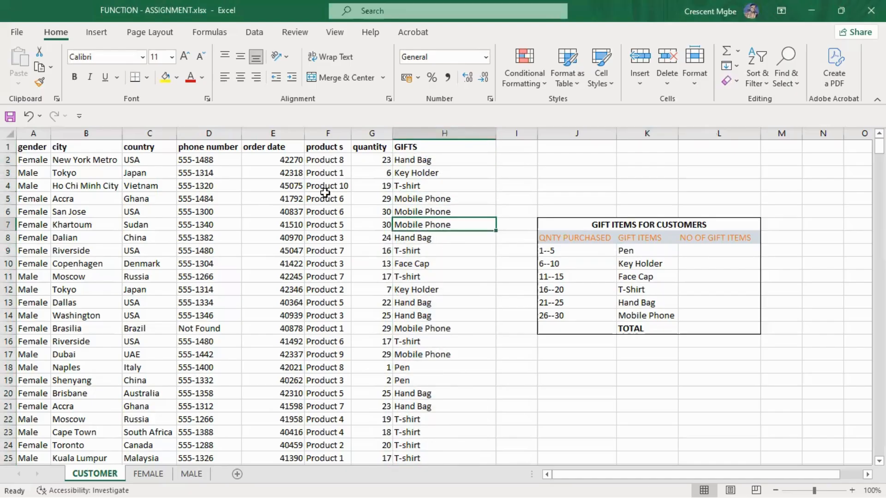
click(371, 134)
click(436, 133)
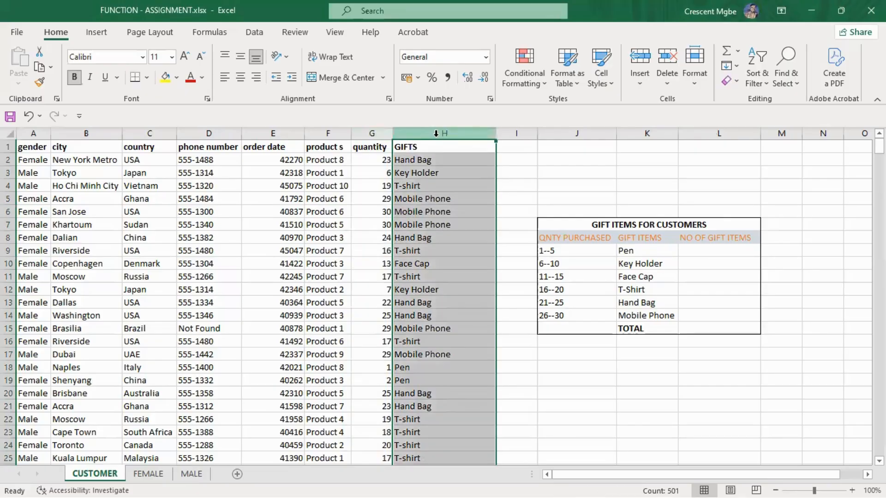
click(708, 252)
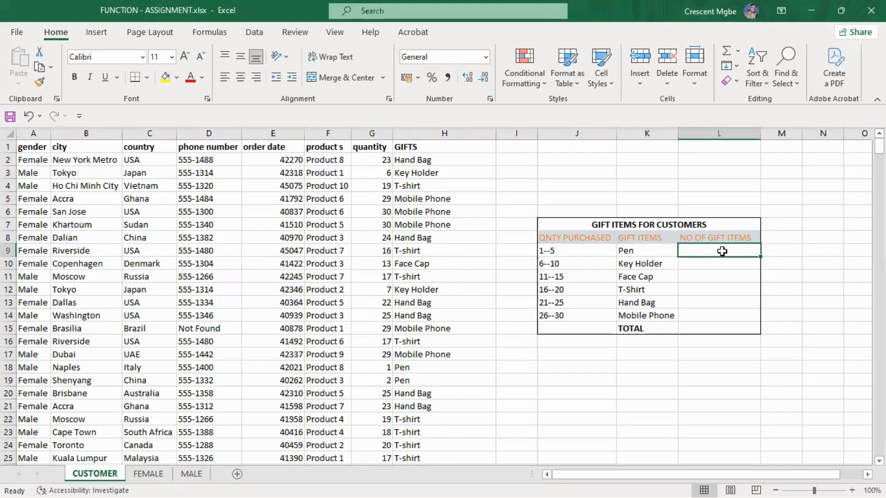
- Examine the gift table's items K9:K14, its TOTAL cell L15 and the quantity range for Pen
click(731, 327)
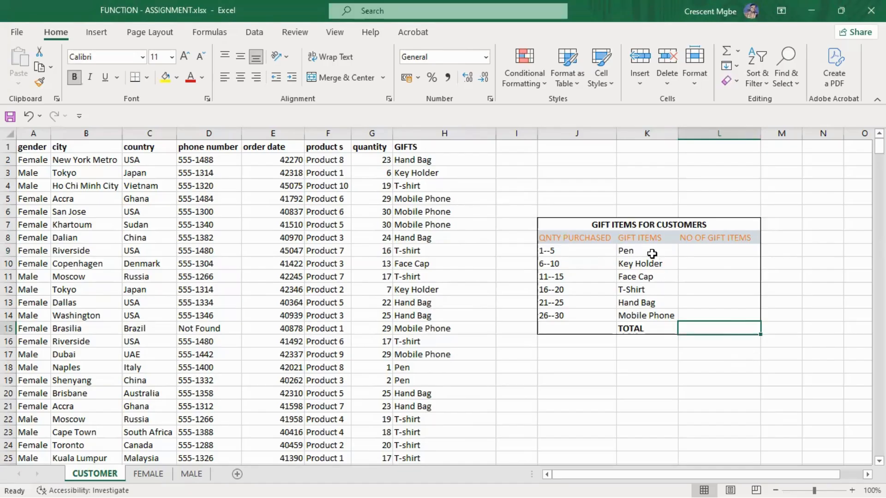
drag(652, 253, 652, 315)
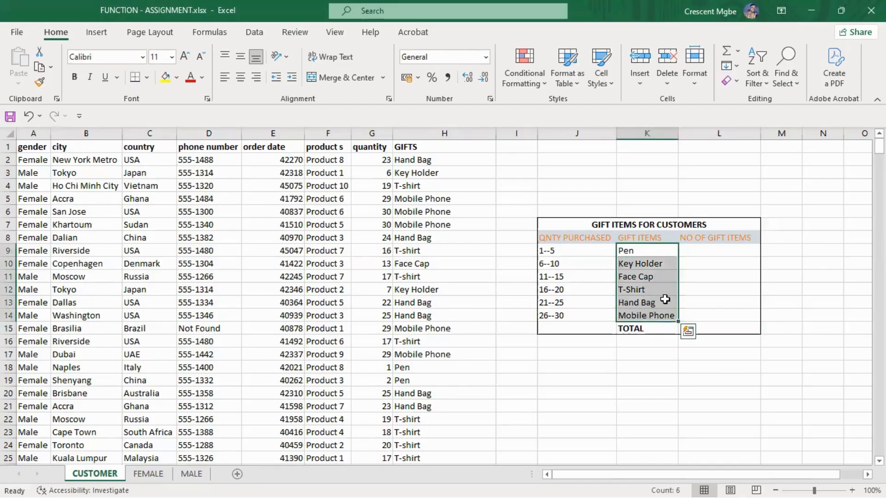
click(743, 333)
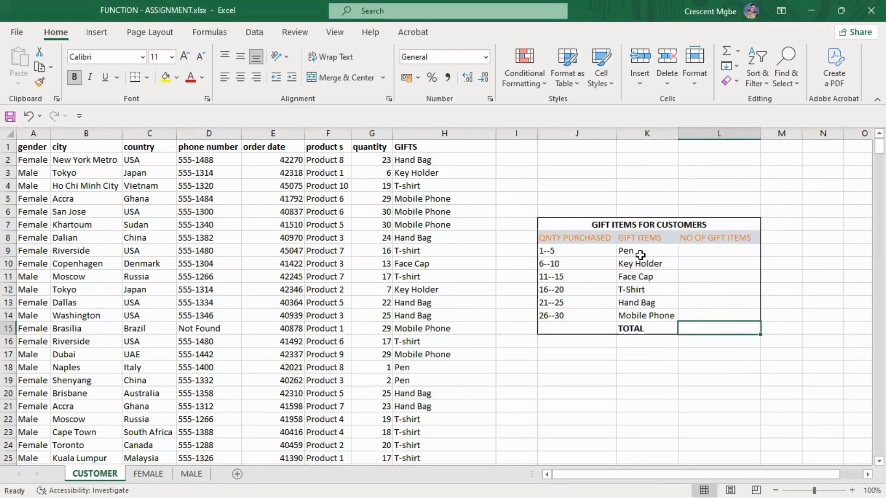
drag(640, 255, 654, 315)
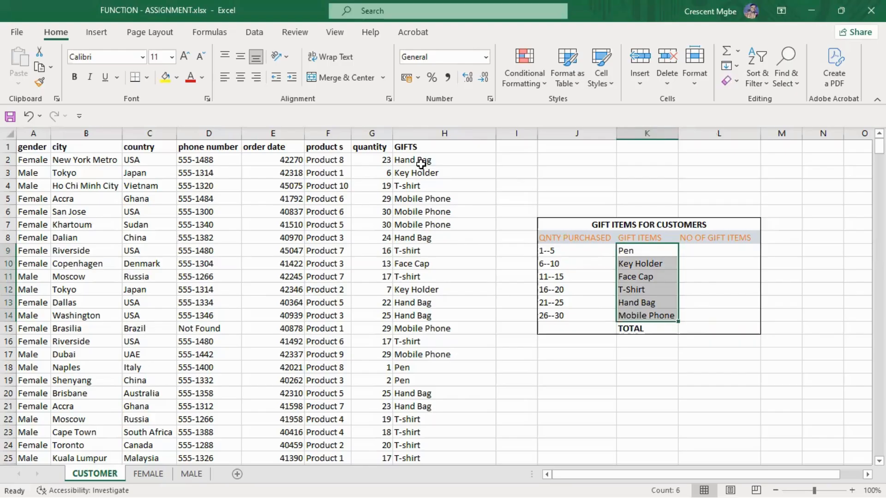
click(732, 252)
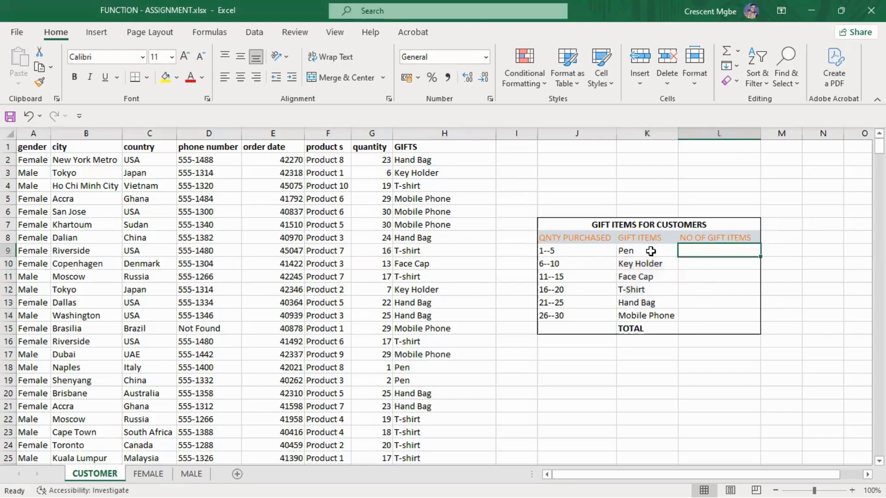
click(639, 250)
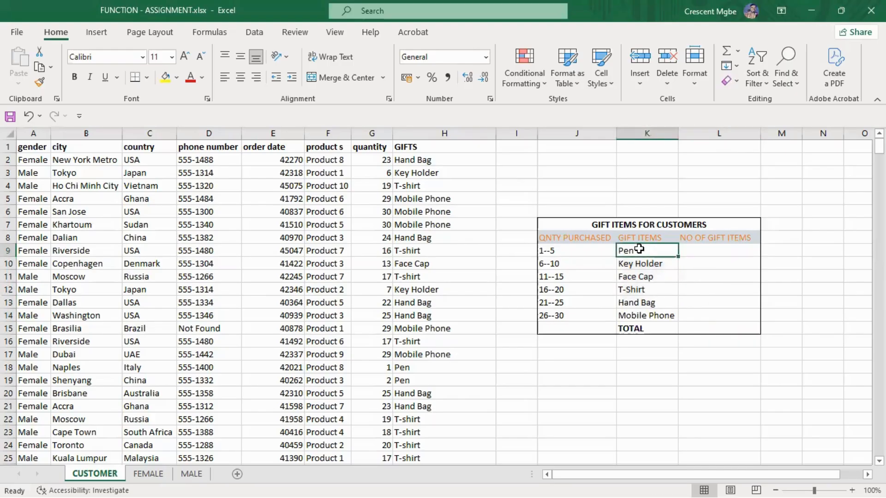
click(659, 267)
click(372, 133)
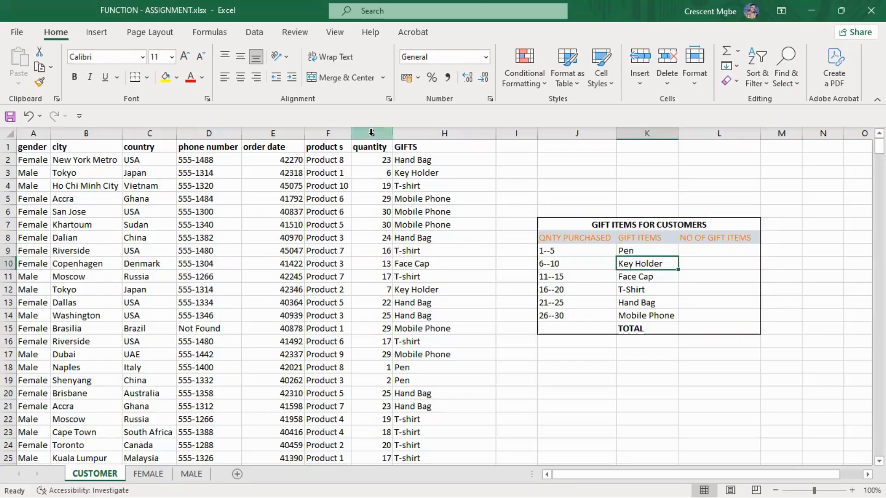
click(588, 253)
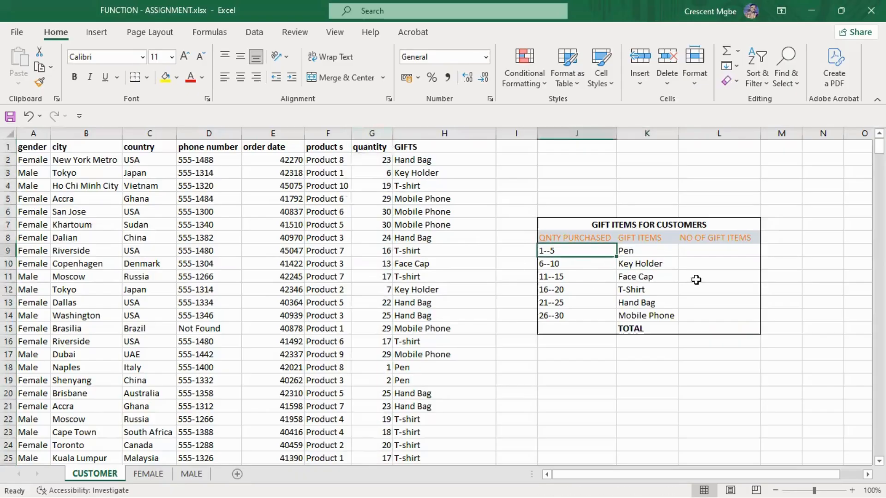
- Make the TOTAL cell L15 of the gift table bold
click(740, 329)
key(ctrl+b)
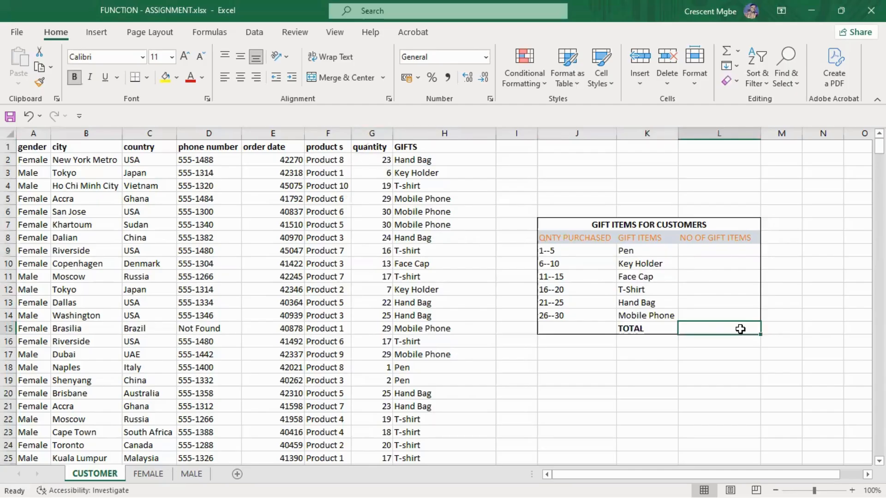
- Count the Pen gifts in L9 with =COUNTIF(H:H,K9)
click(732, 254)
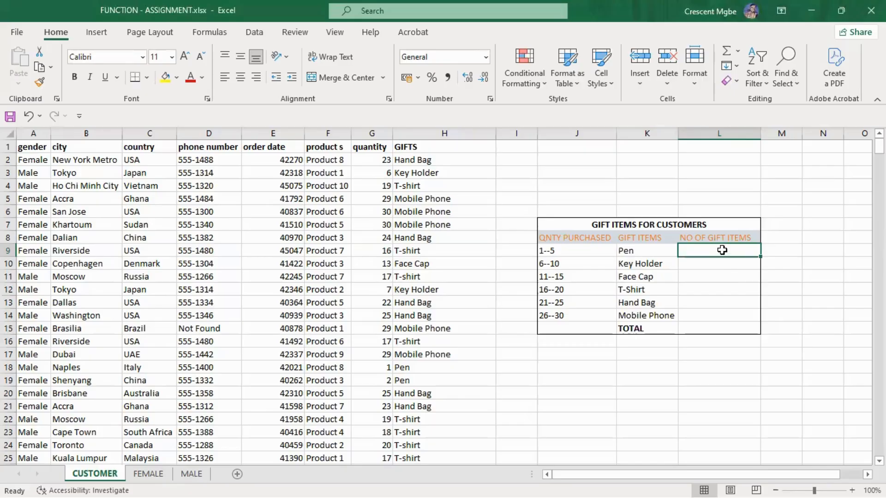
text(=)
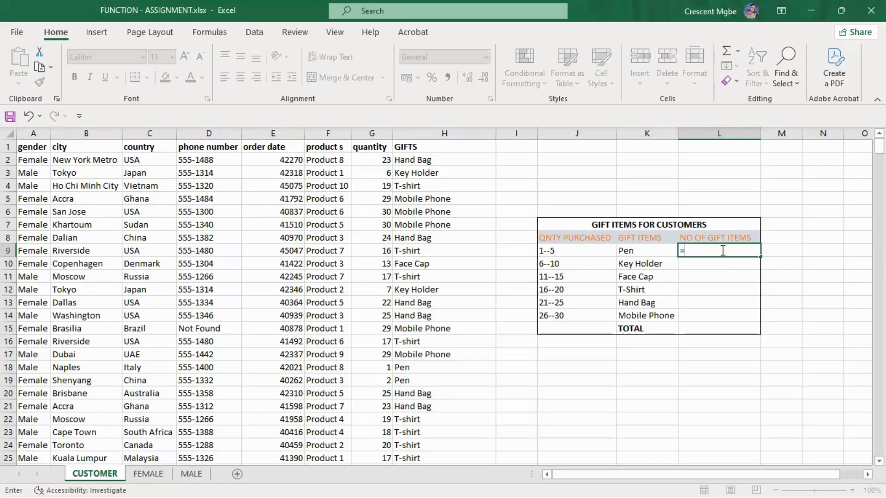
text(countif)
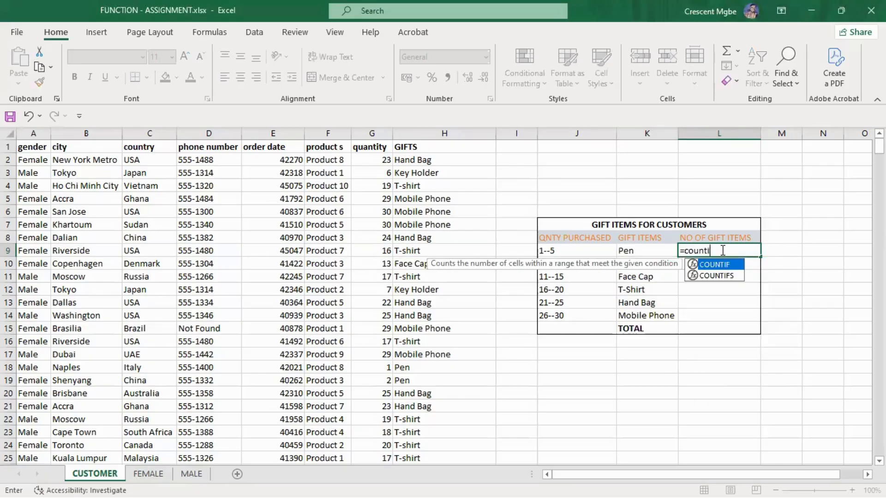
double_click(736, 265)
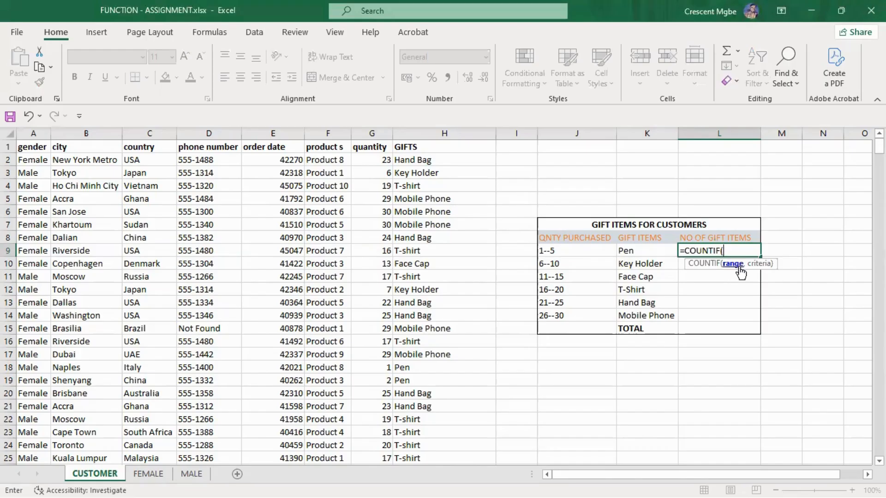
click(425, 133)
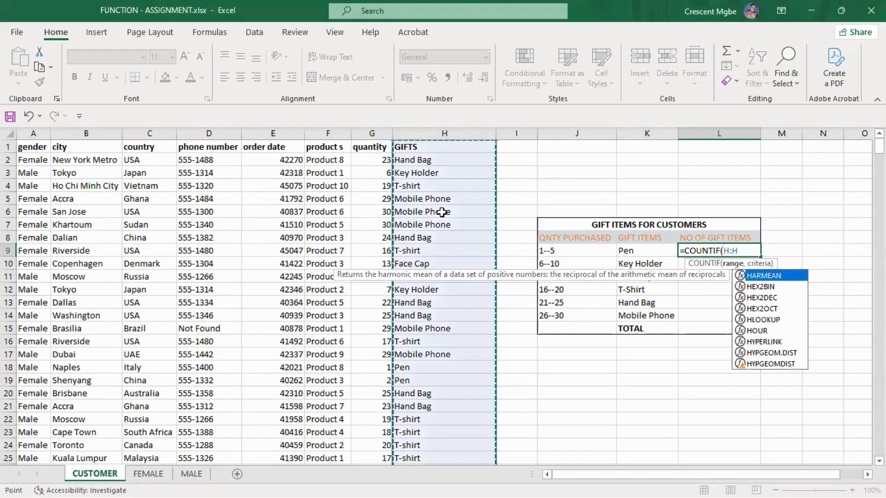
text(,)
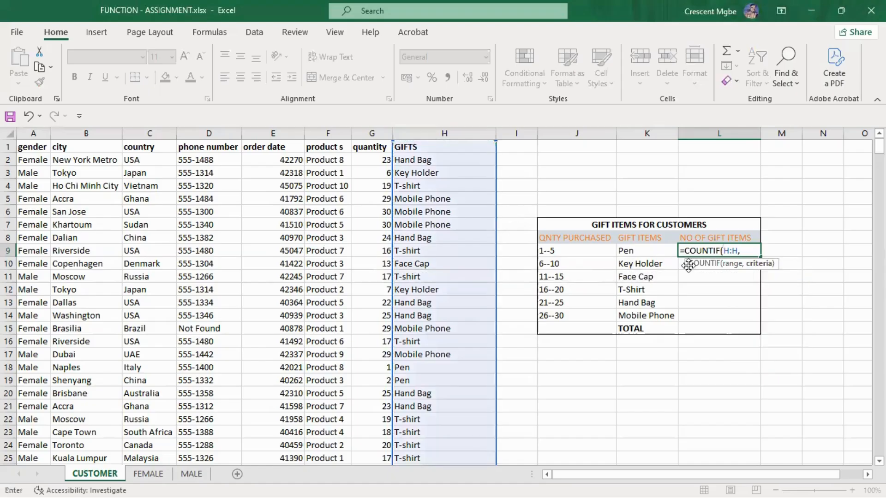
click(635, 252)
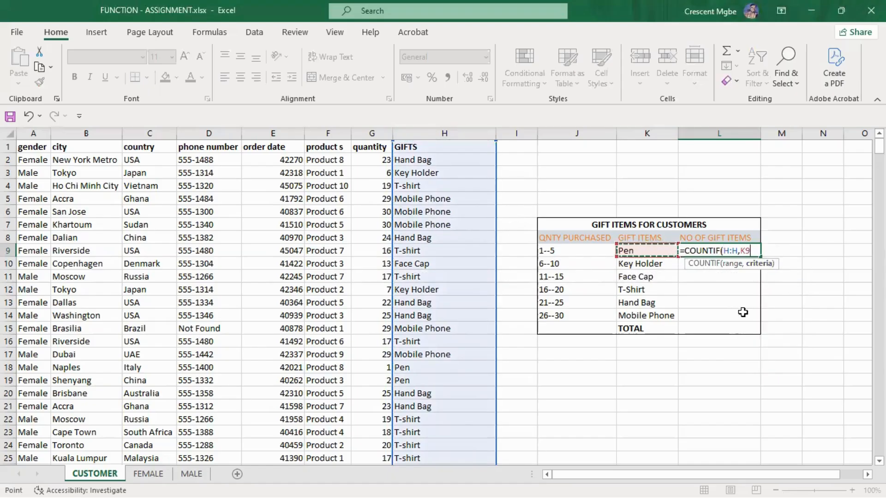
text())
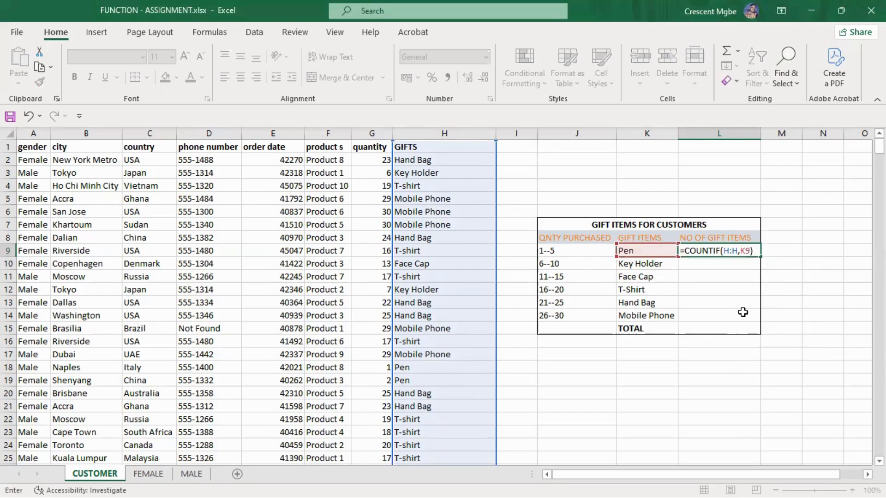
key(Return)
click(798, 254)
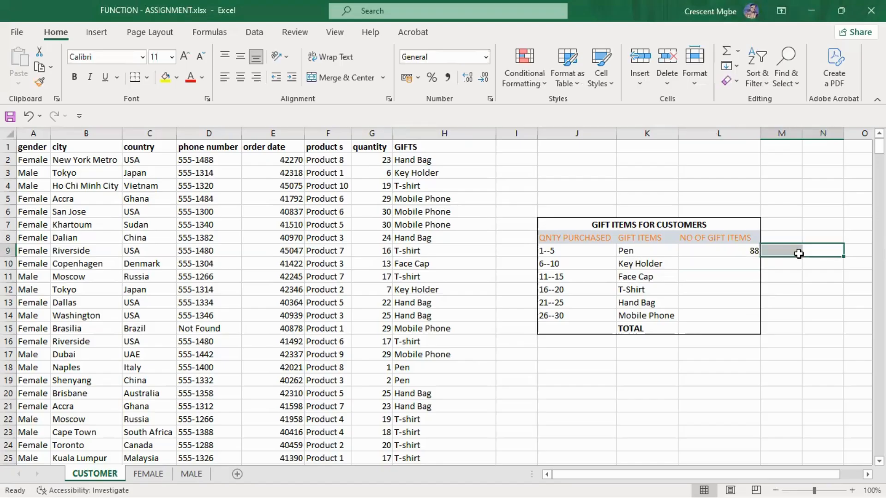
- Check the Pen entries down the GIFTS column against the Pen count in the gift table
scroll(436, 207, down, 2)
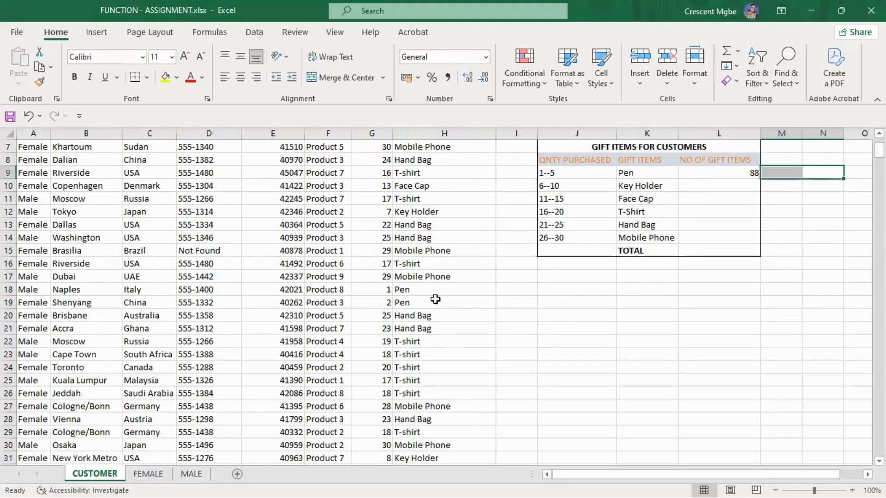
click(424, 289)
click(434, 304)
scroll(472, 314, down, 3)
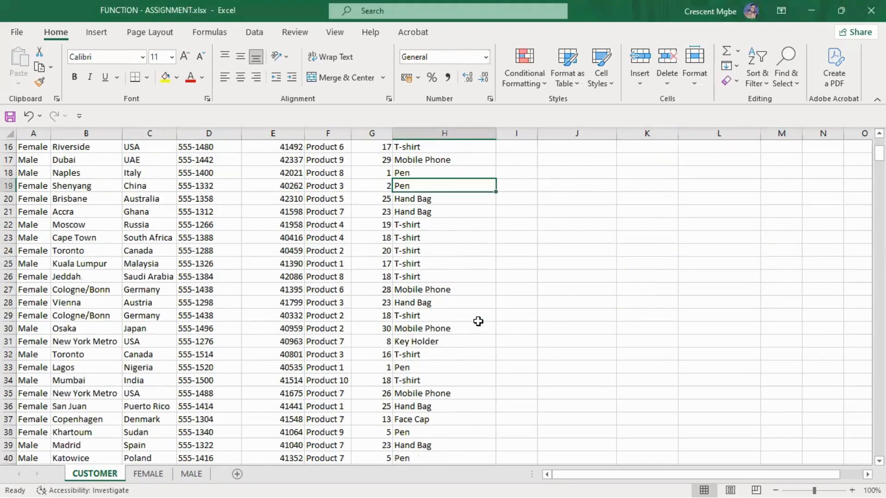
click(456, 365)
scroll(447, 277, up, 5)
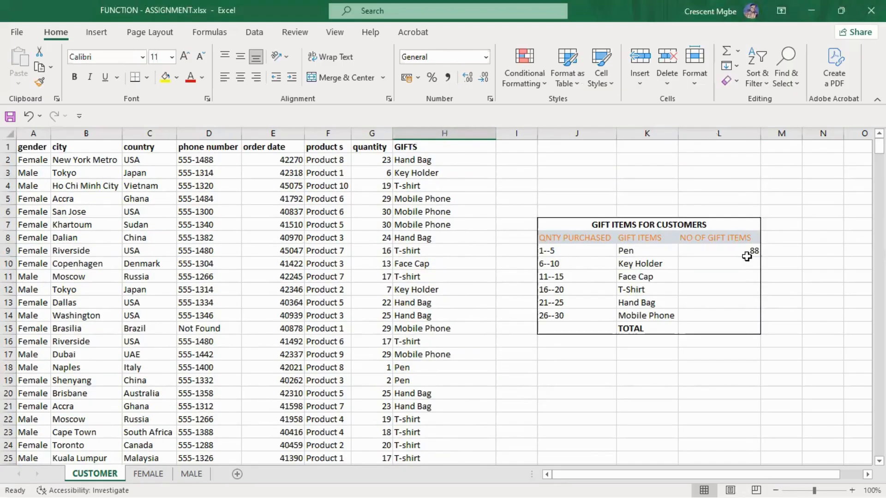
- Fill the COUNTIF formula from L9 down to L14 for the remaining gift items
click(742, 250)
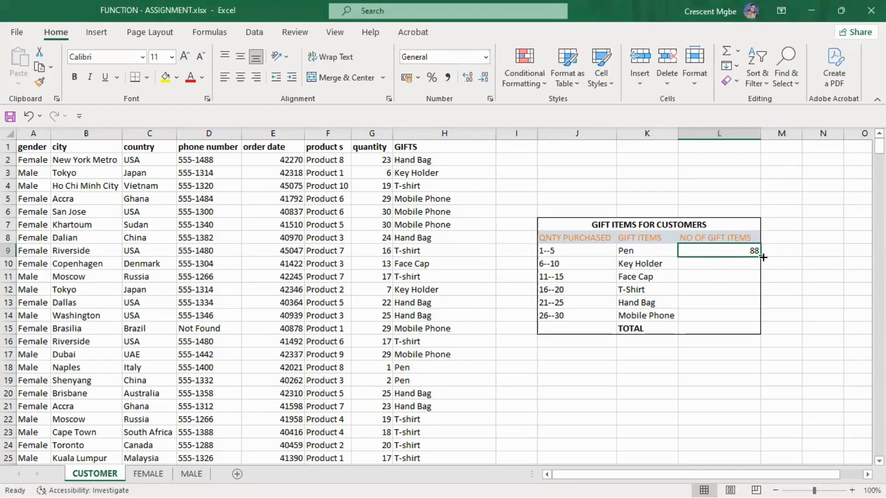
drag(760, 257, 777, 320)
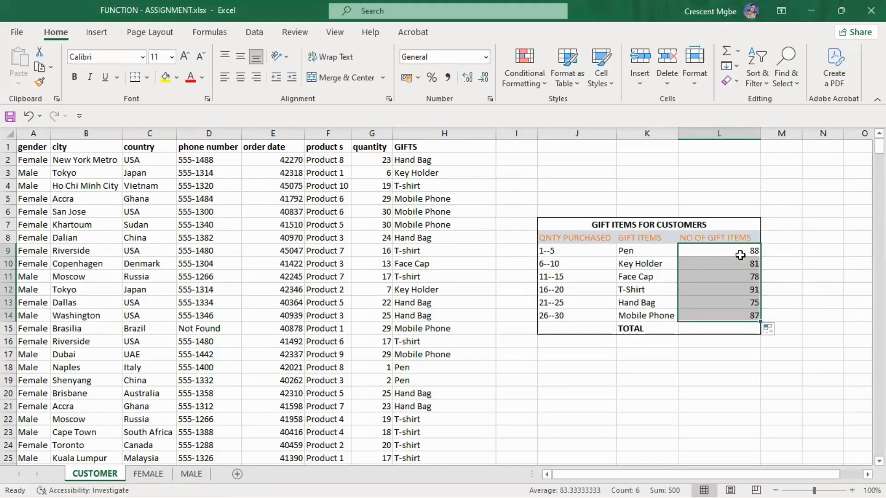
click(818, 253)
- Inspect the COUNTIF formulas in L9 to L12 to see which gift item each one uses as its criterion
double_click(732, 253)
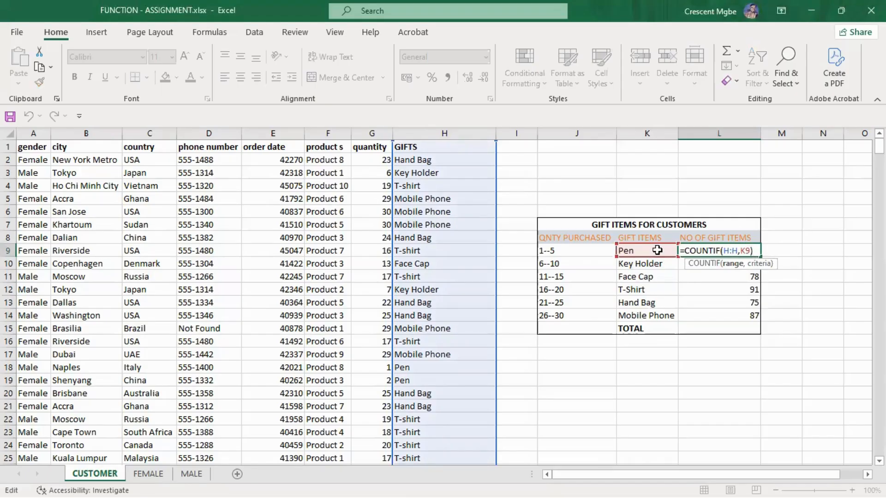
key(Return)
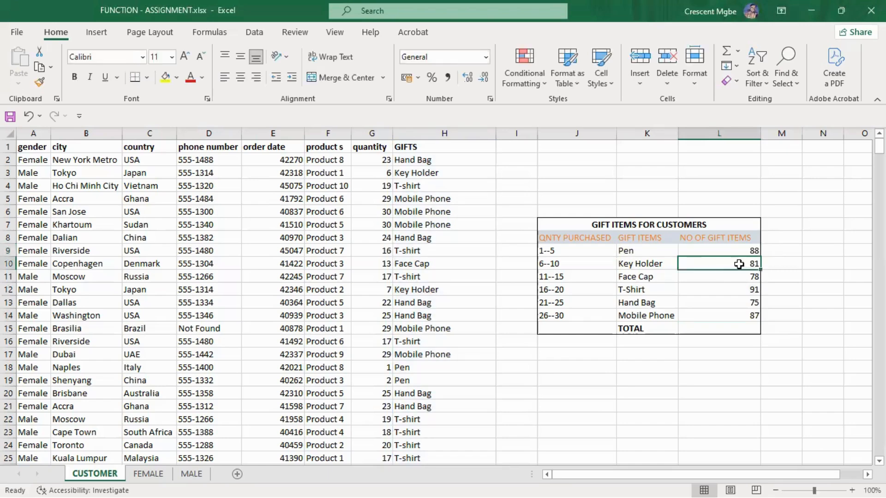
double_click(739, 266)
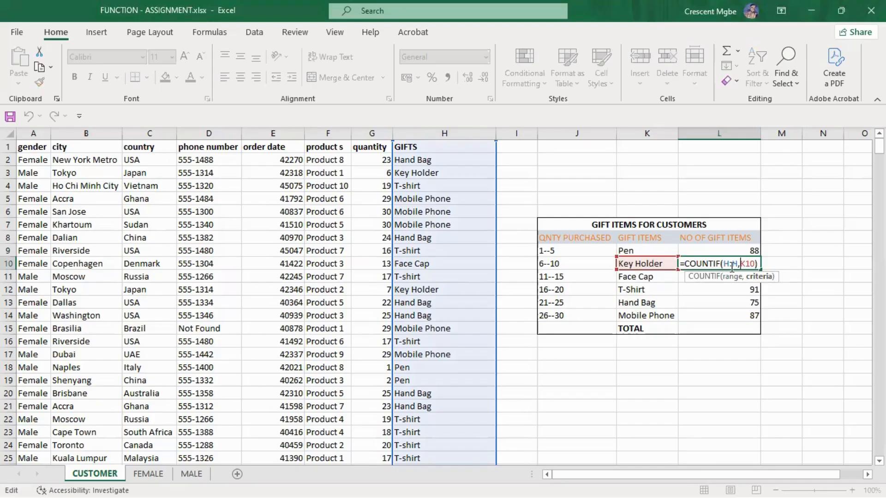
key(Return)
double_click(748, 277)
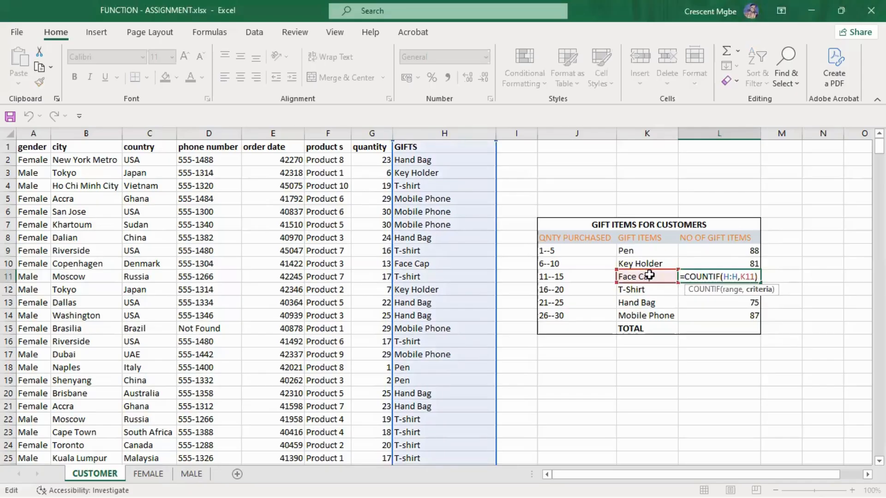
key(Return)
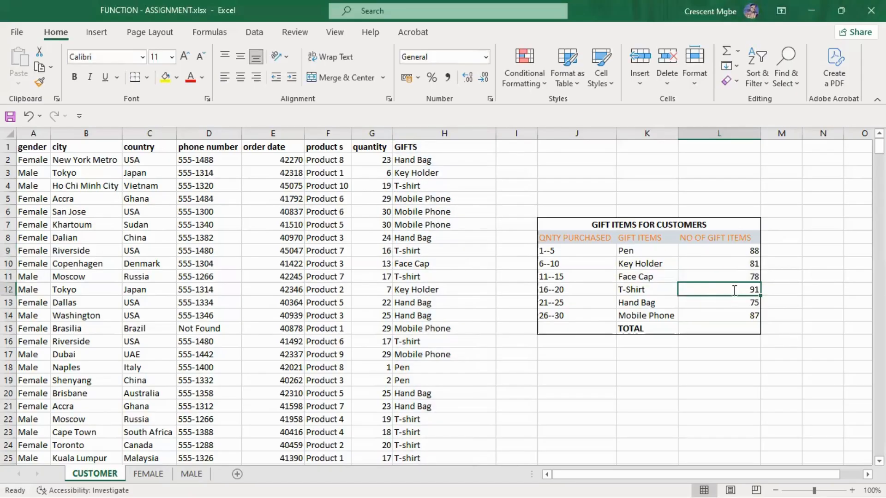
double_click(733, 289)
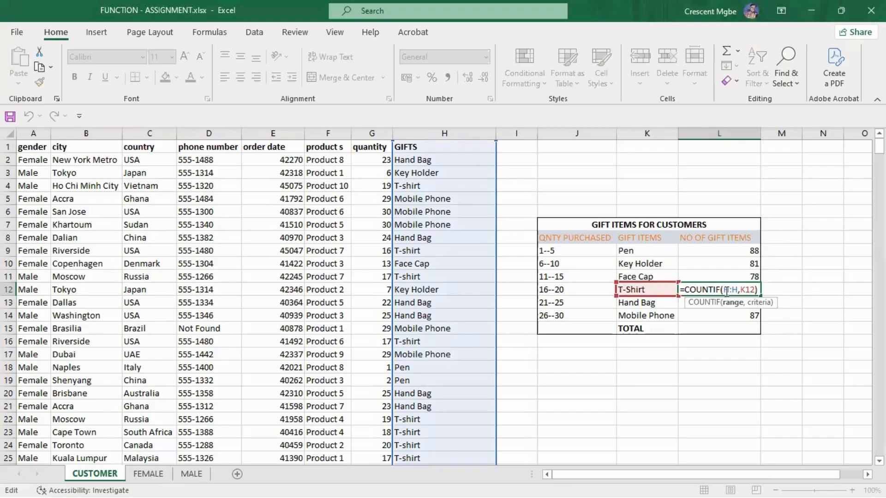
key(Return)
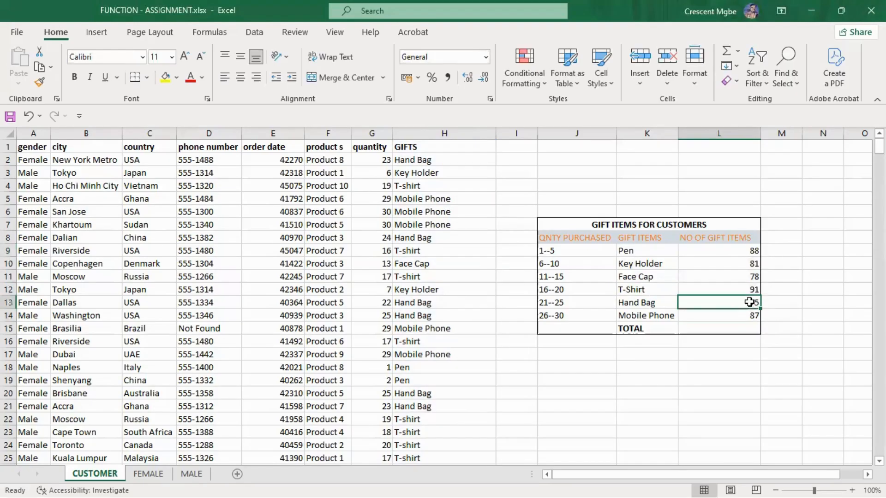
- Total the gift item counts in L15 with the SUM function over L9:L14
click(727, 329)
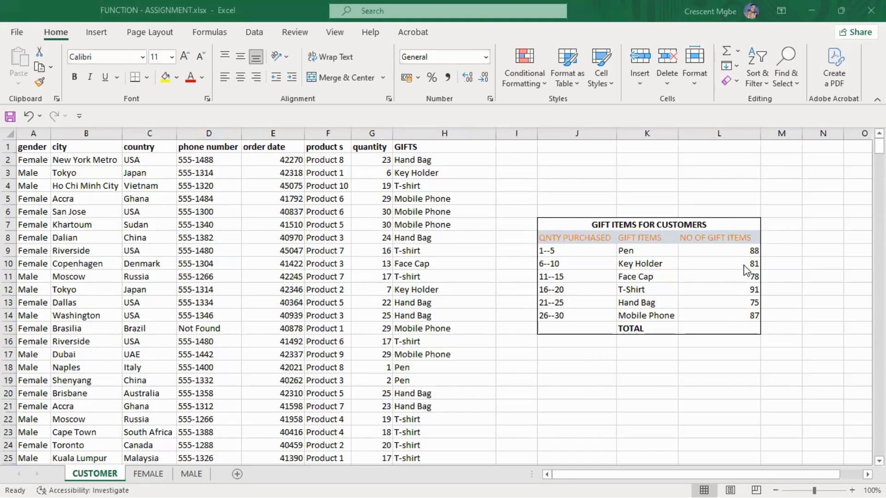
click(743, 329)
text(=sum)
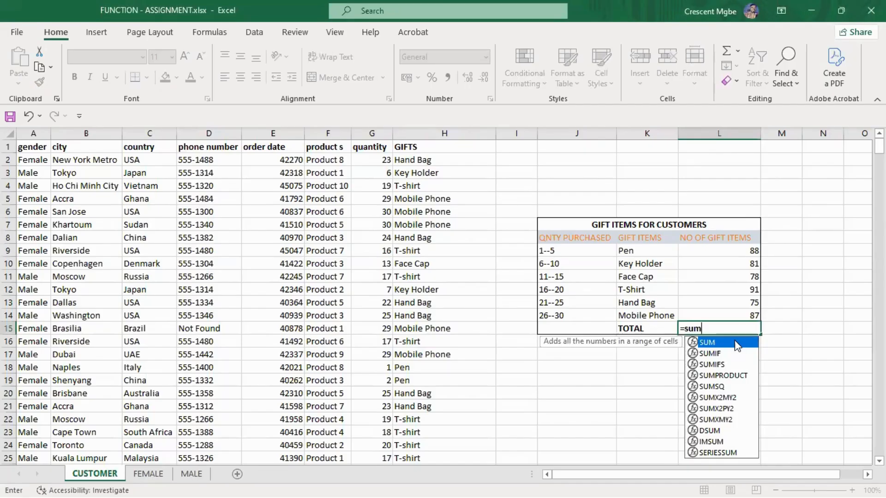
double_click(739, 343)
drag(736, 252, 737, 315)
key(Return)
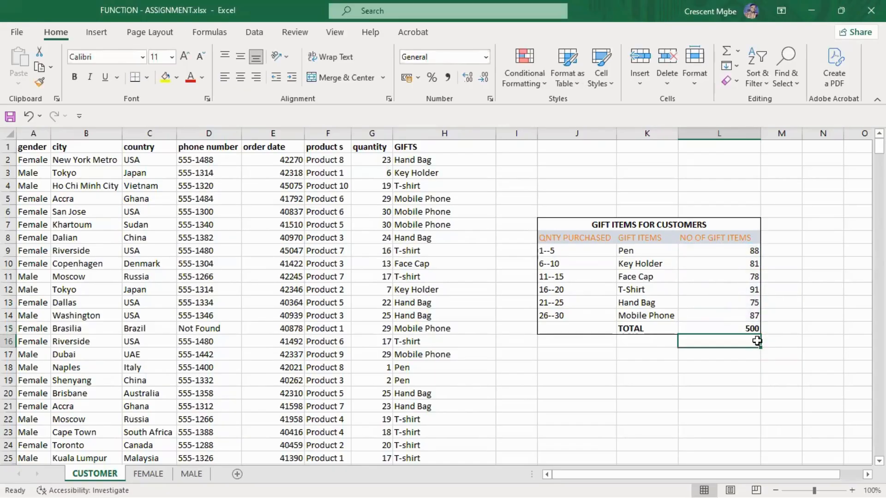
click(803, 380)
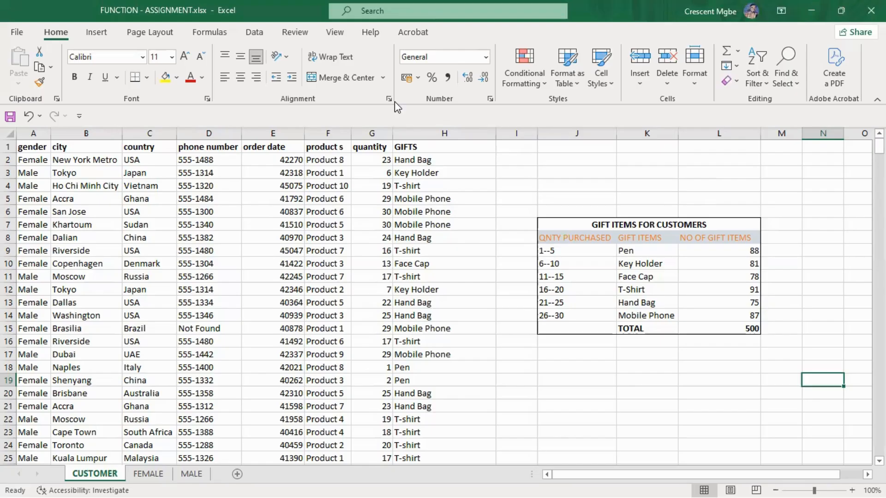
- Compare the whole GIFTS column H with the NO OF GIFT ITEMS column L using their selection statistics
click(318, 0)
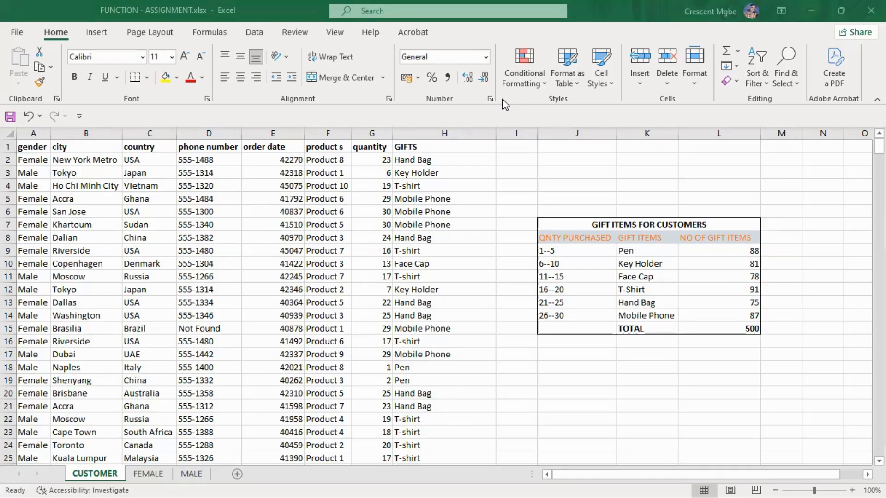
click(432, 134)
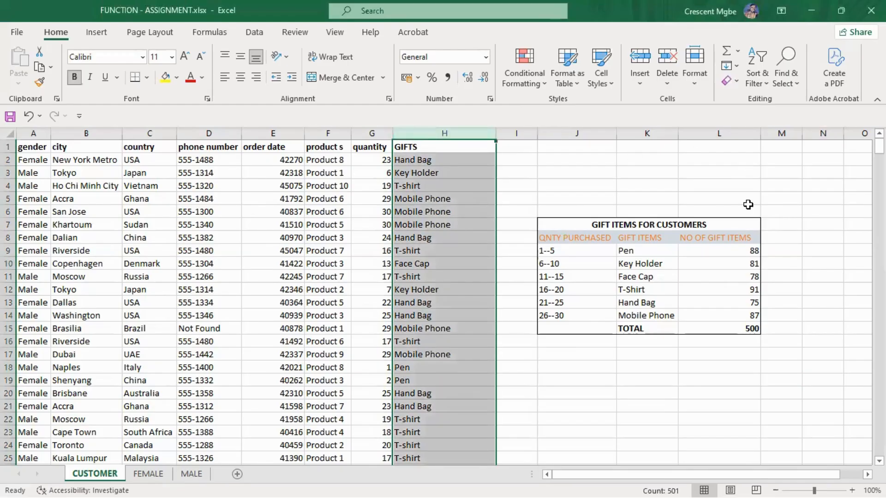
click(732, 133)
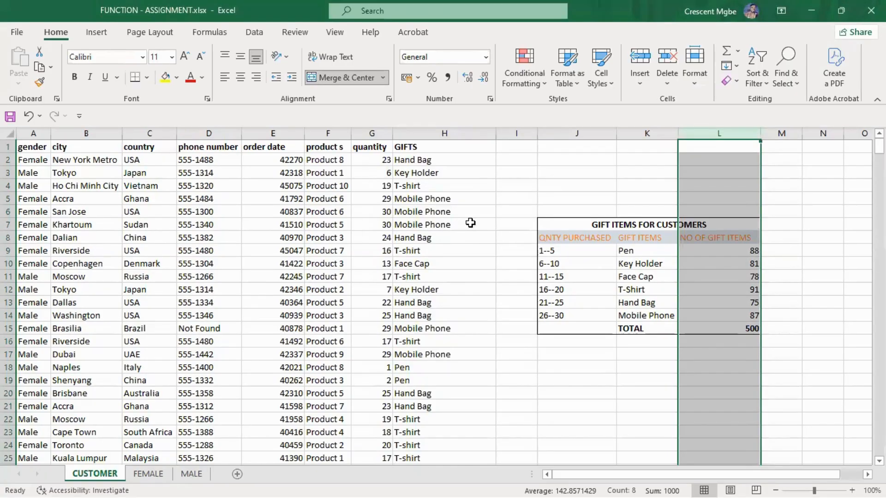
click(454, 132)
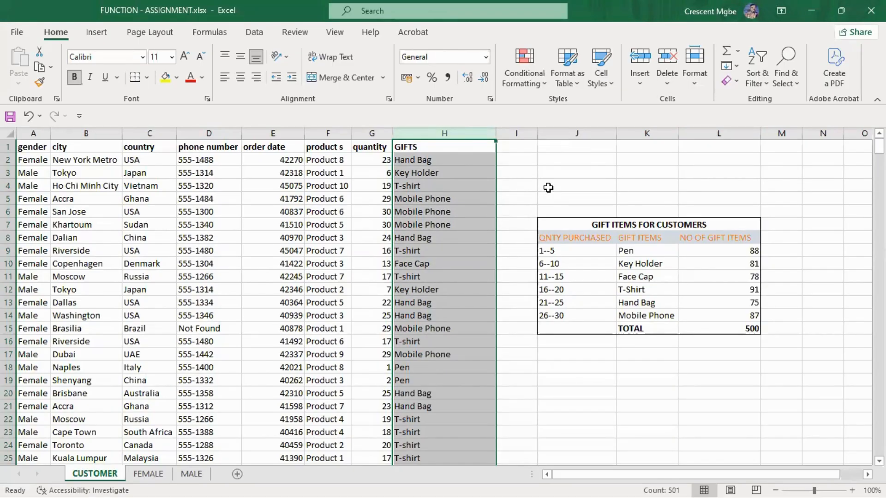
click(740, 134)
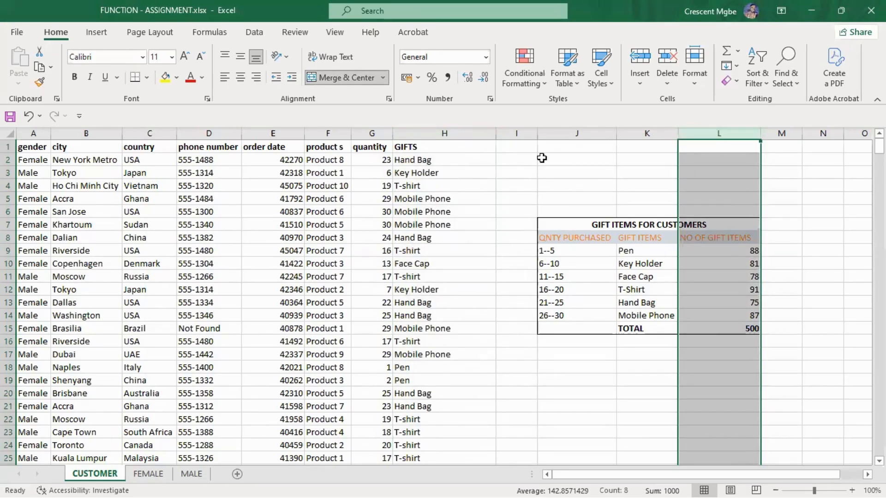
click(454, 134)
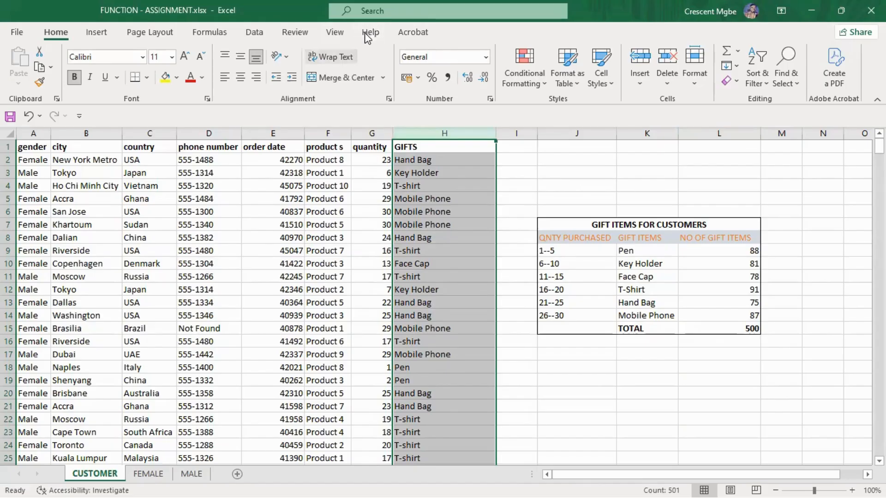
- Compare the CUSTOMER sheet's order data with the country and product table, finishing on the FEMALE sheet
click(148, 475)
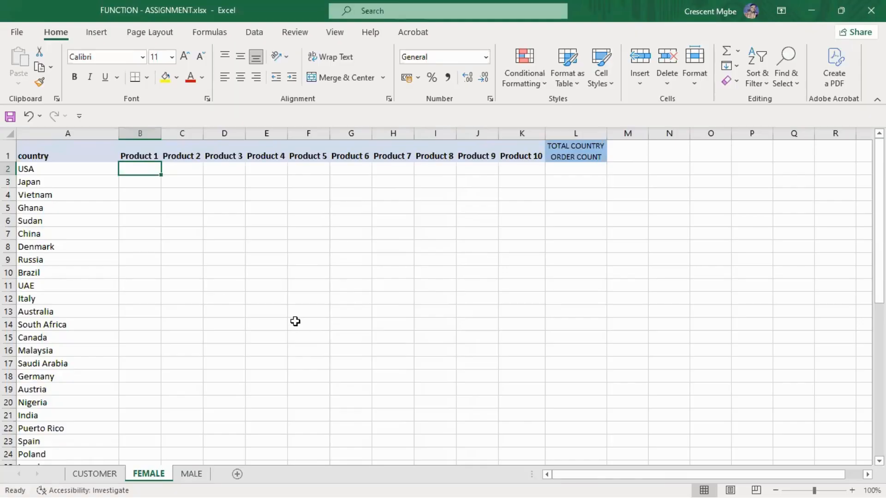
click(91, 474)
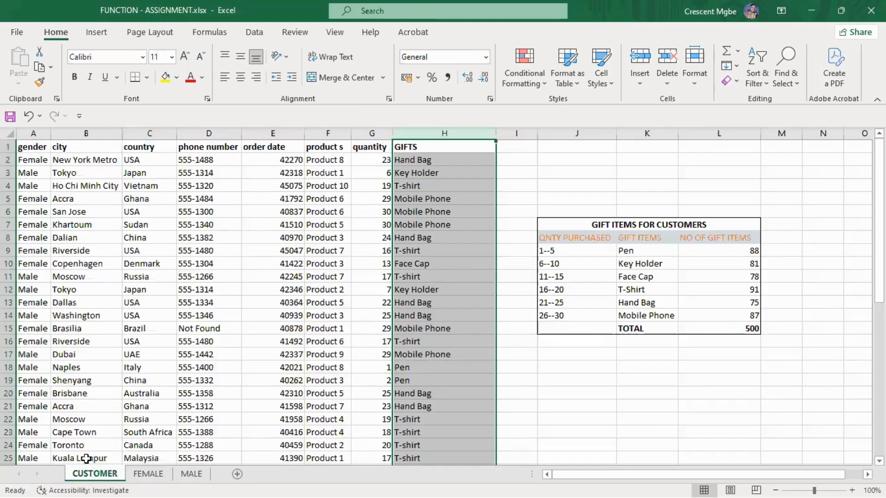
click(144, 477)
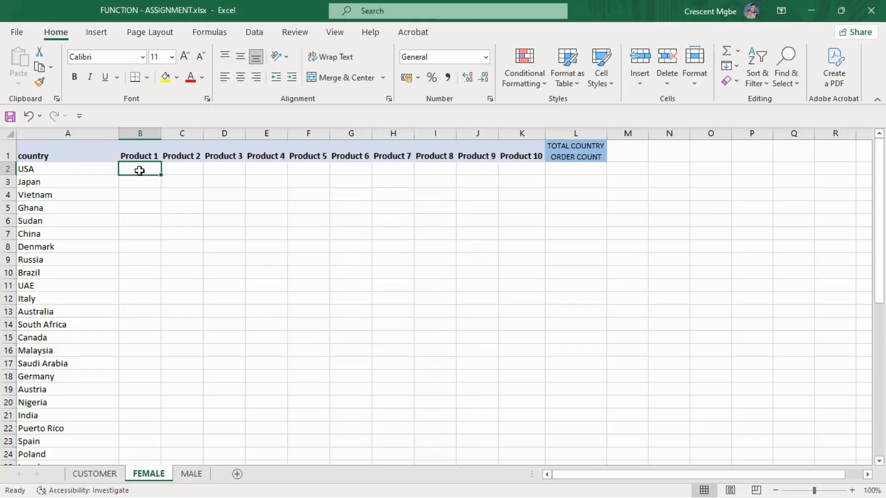
- List the counting criteria beside the FEMALE table: the heading condition in P7, then female, usa and product in P8 to P10
click(27, 169)
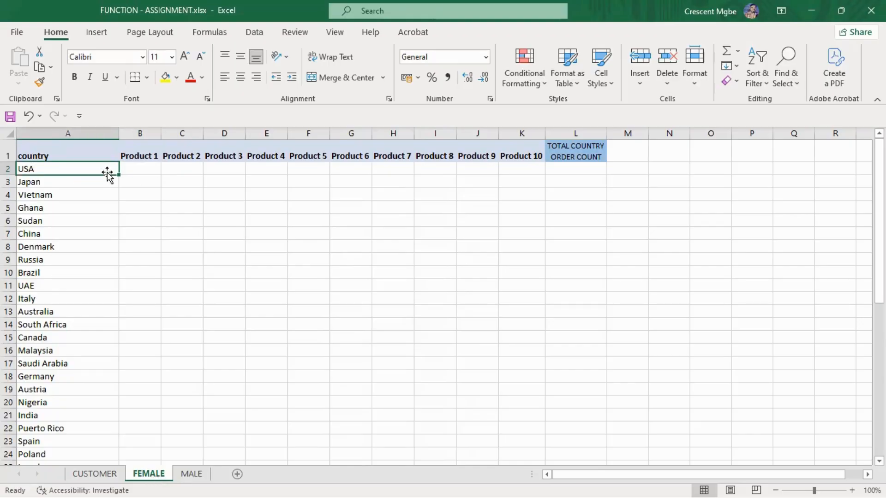
click(152, 156)
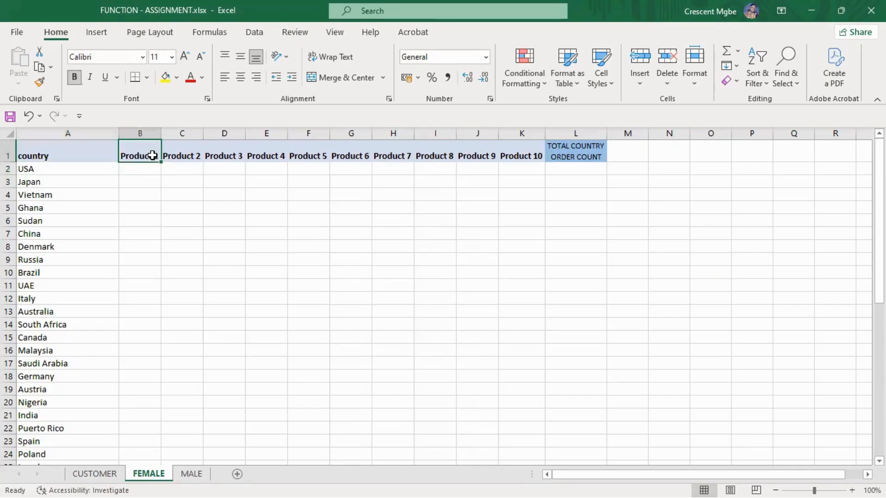
click(747, 232)
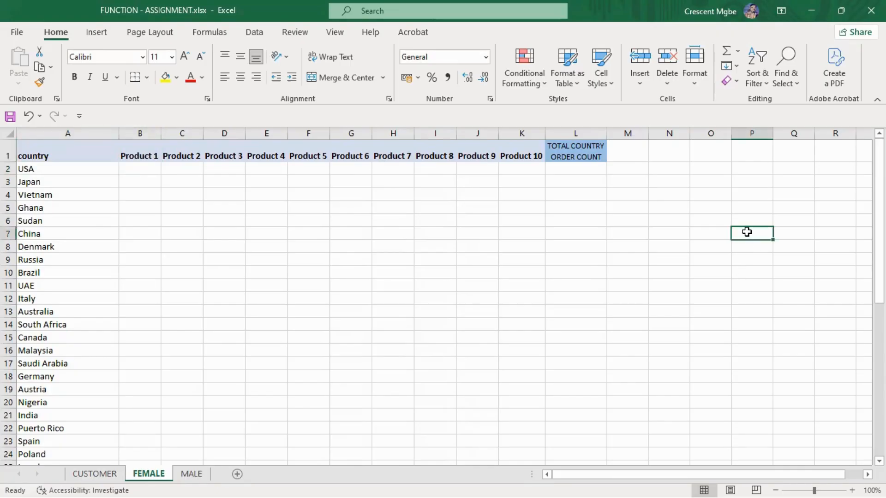
text(con)
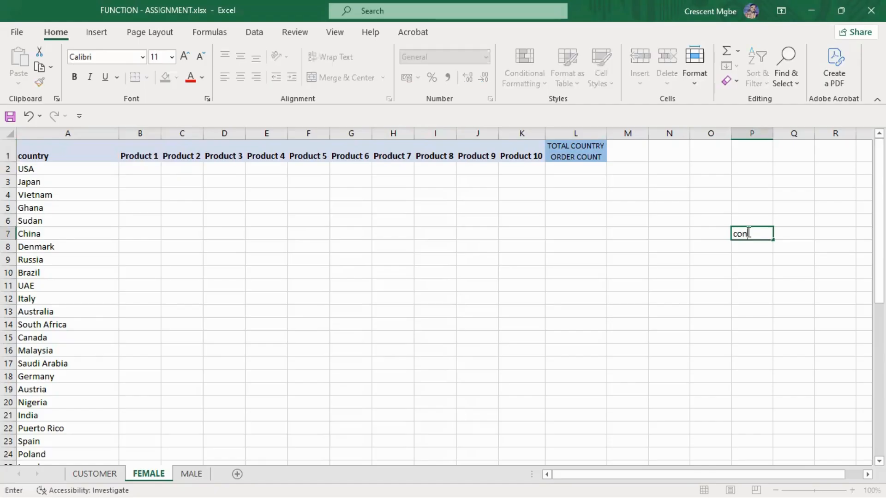
text(dition)
click(749, 246)
text(female)
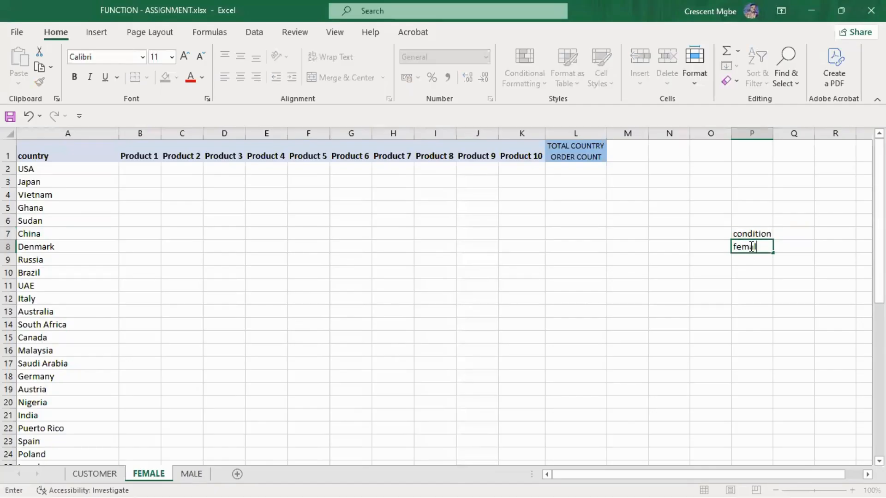
click(757, 261)
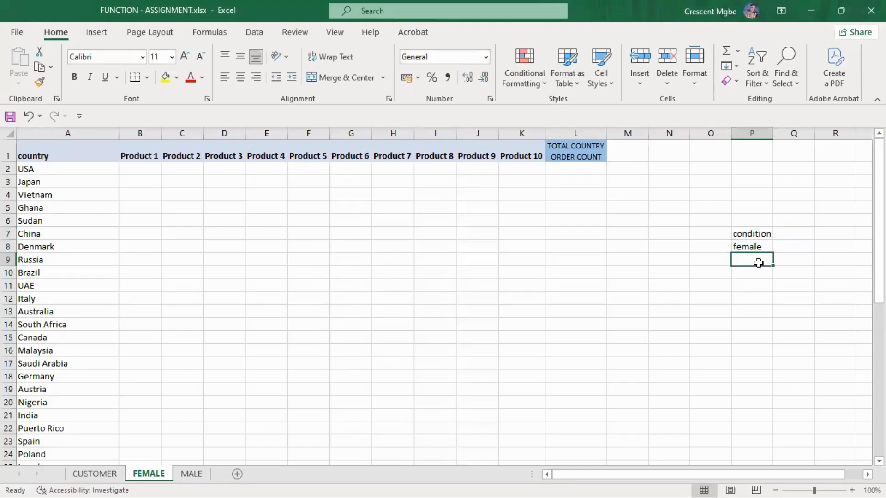
text(usa)
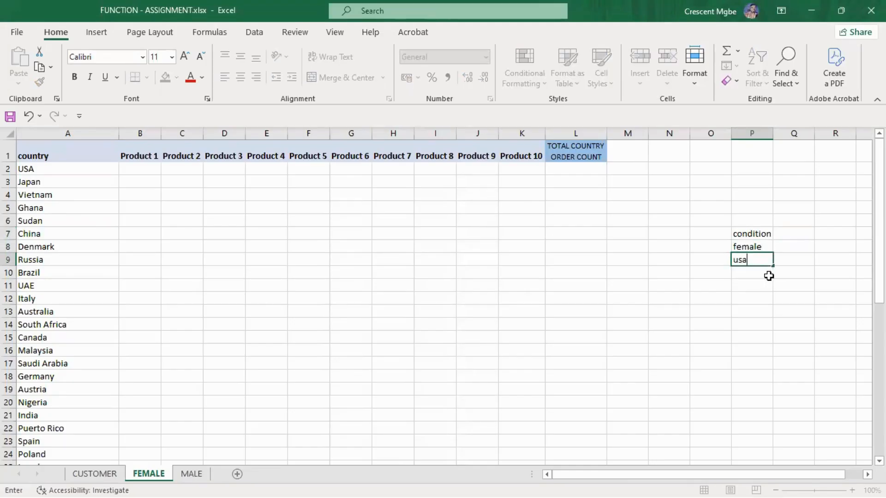
click(763, 274)
text(product)
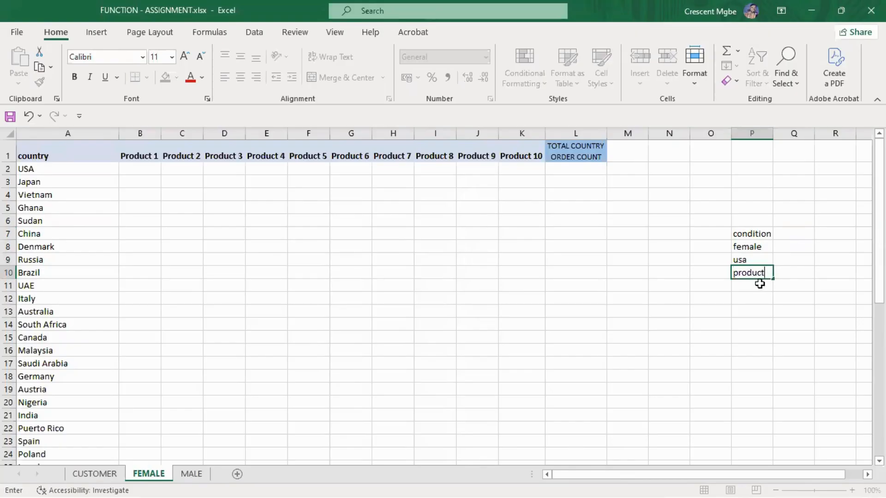
- Review the female, usa and product conditions in P8:P10 against the USA row and the first product cells on the FEMALE sheet
drag(748, 249, 755, 275)
click(752, 337)
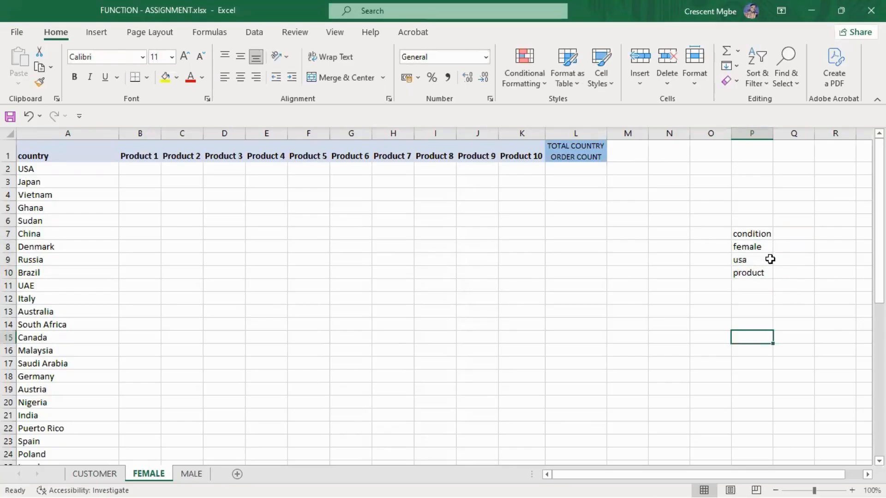
click(69, 169)
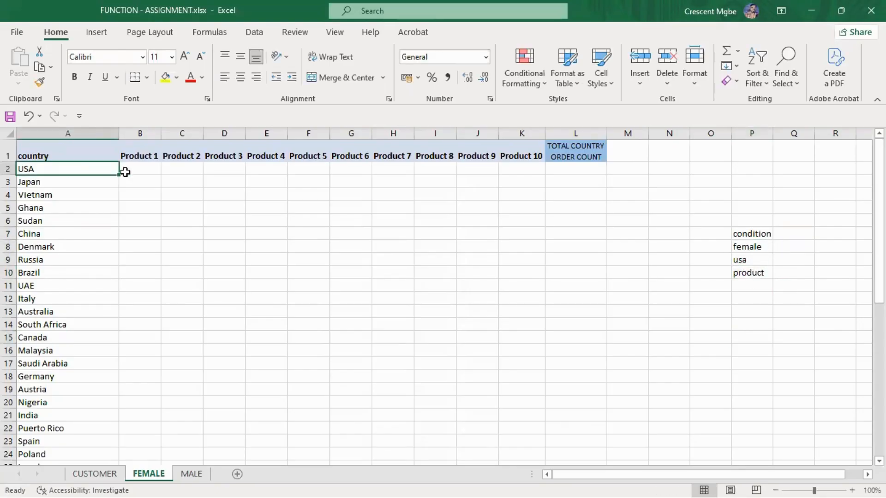
click(144, 169)
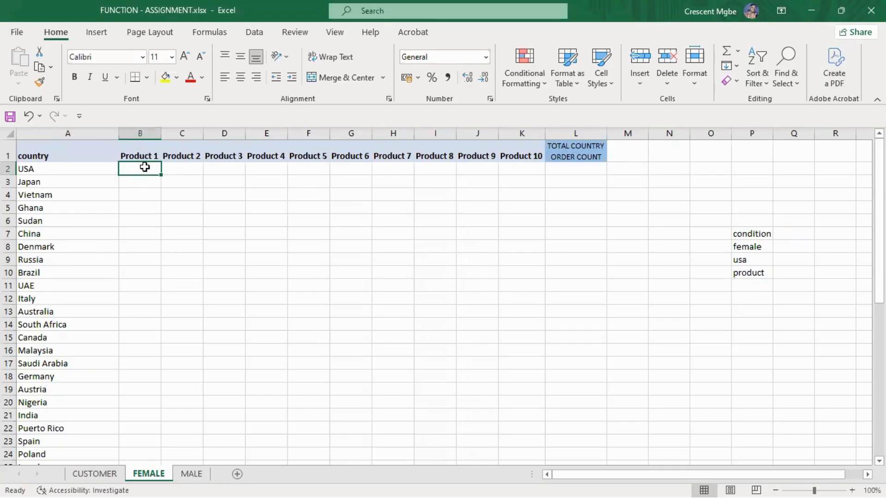
click(738, 247)
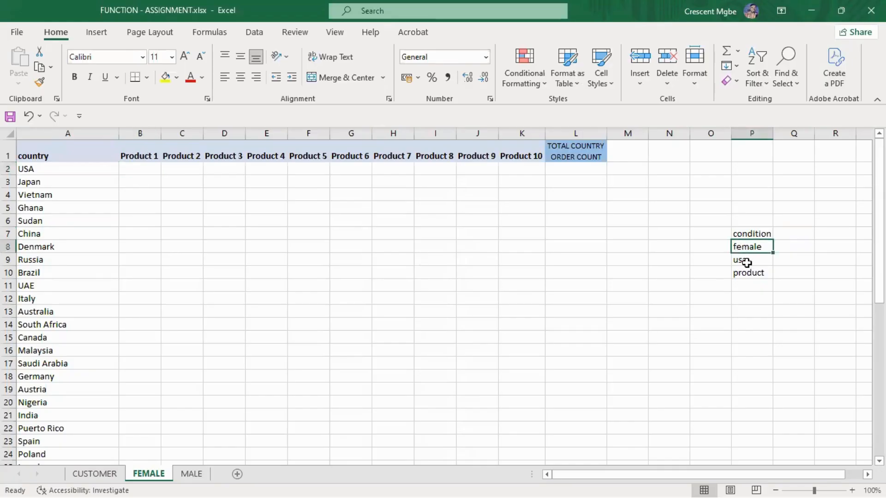
click(747, 261)
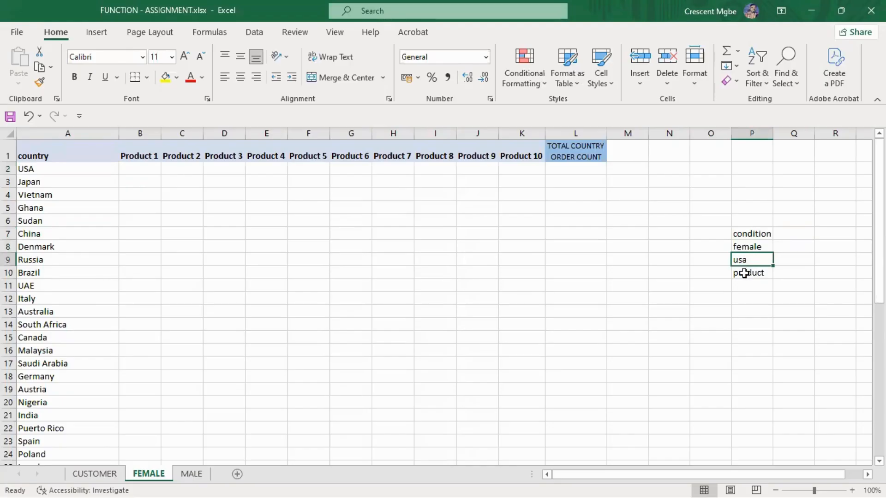
click(128, 169)
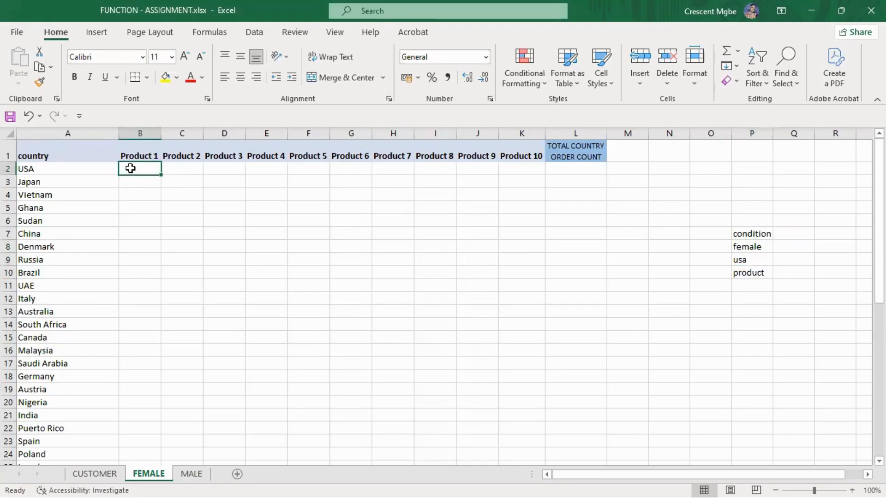
click(187, 168)
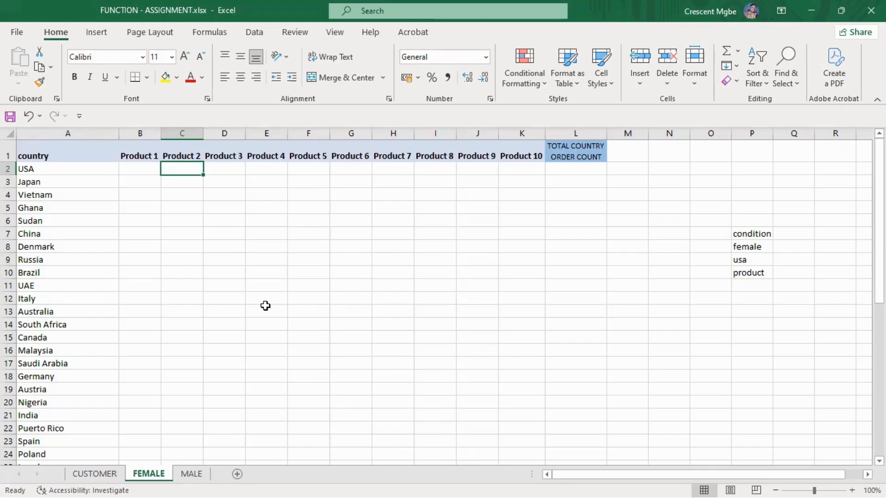
click(146, 174)
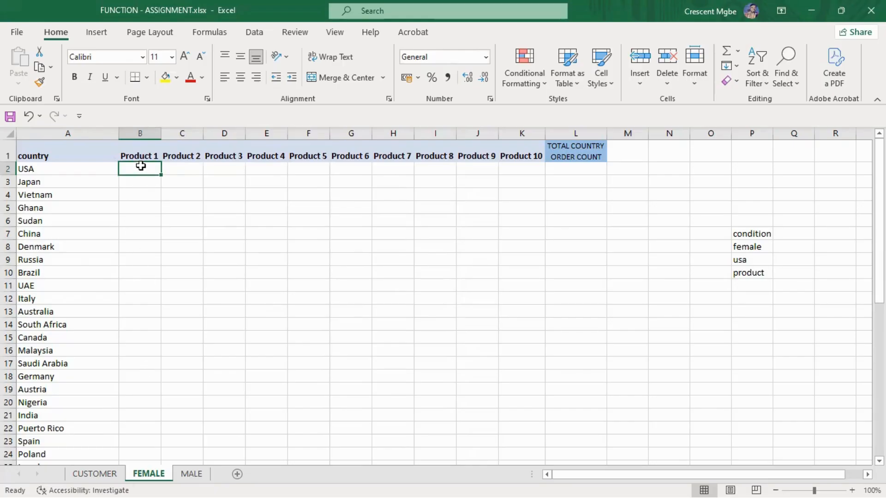
- On the CUSTOMER sheet, highlight the country, gender and products columns together as the data behind the three conditions
click(94, 474)
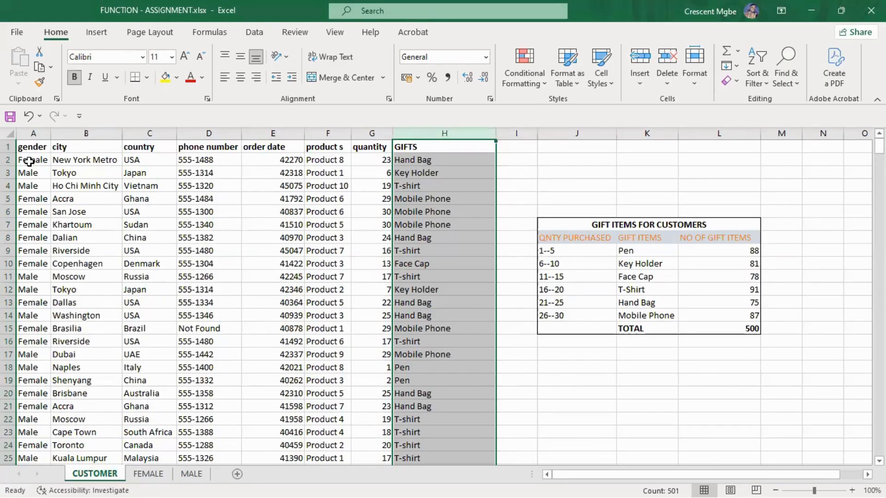
click(137, 131)
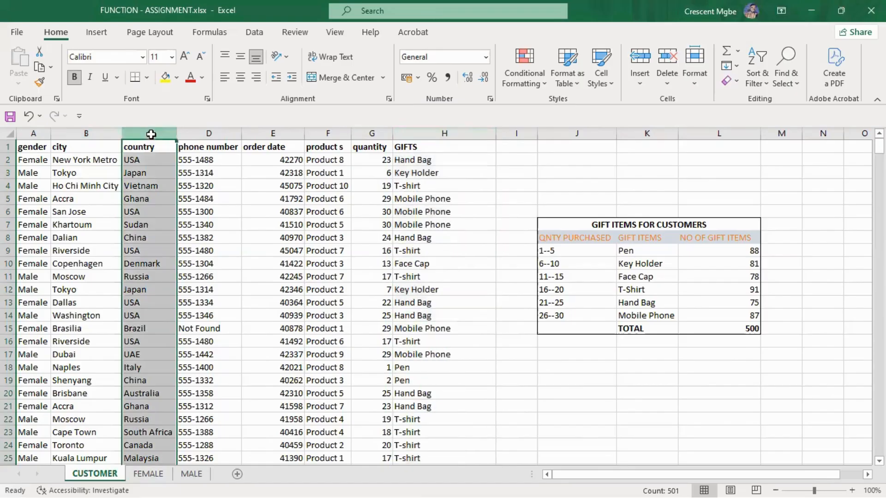
click(153, 160)
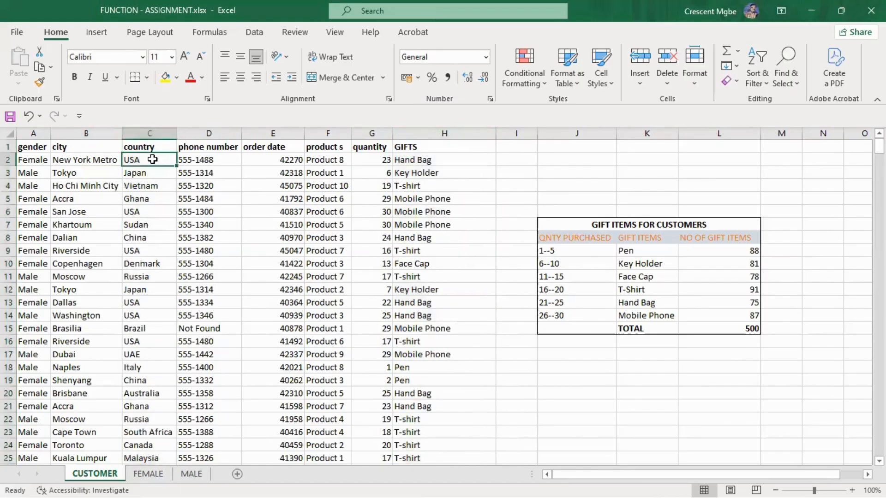
click(147, 130)
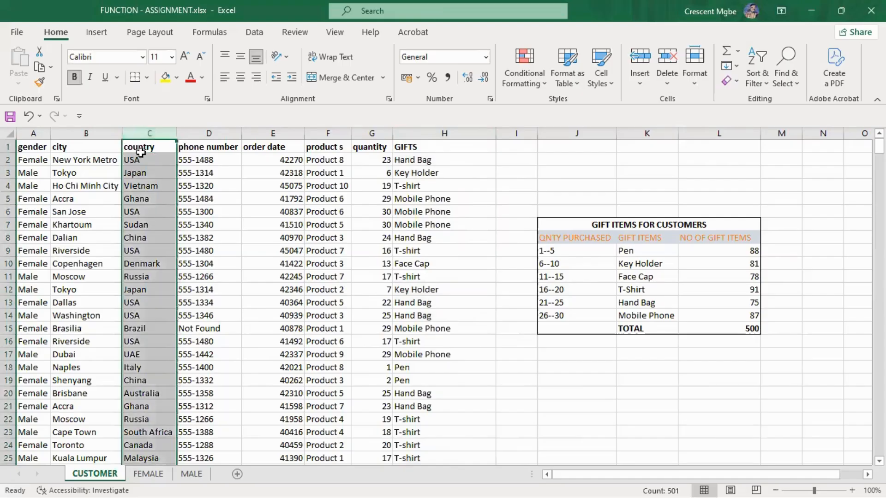
ctrl+click(37, 130)
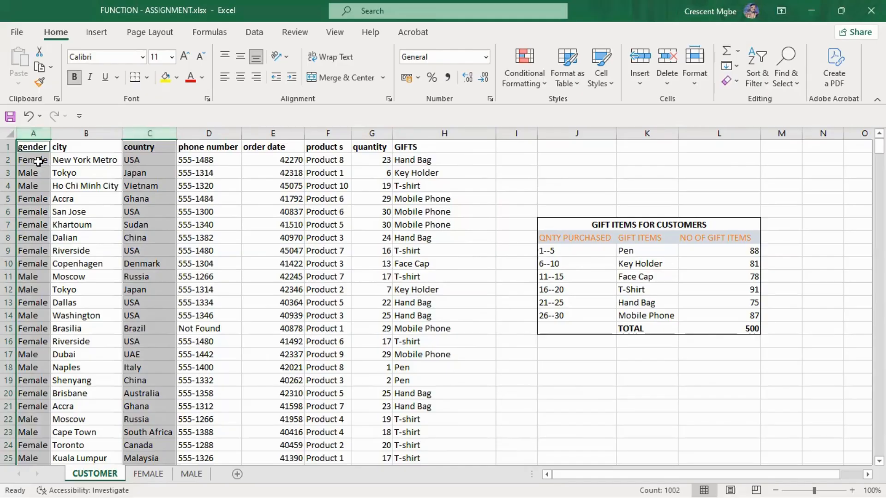
ctrl+click(336, 134)
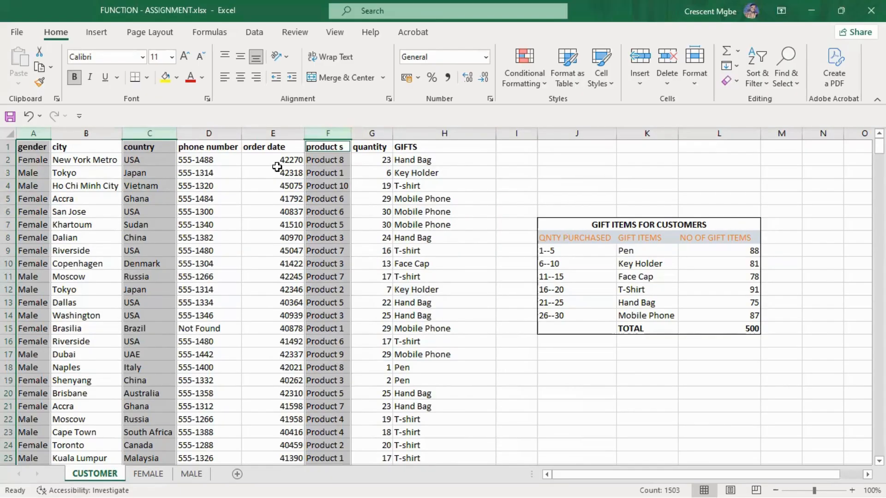
- Return to the FEMALE sheet and examine the Product 1 and Product 2 columns, ending on cell B2
click(155, 478)
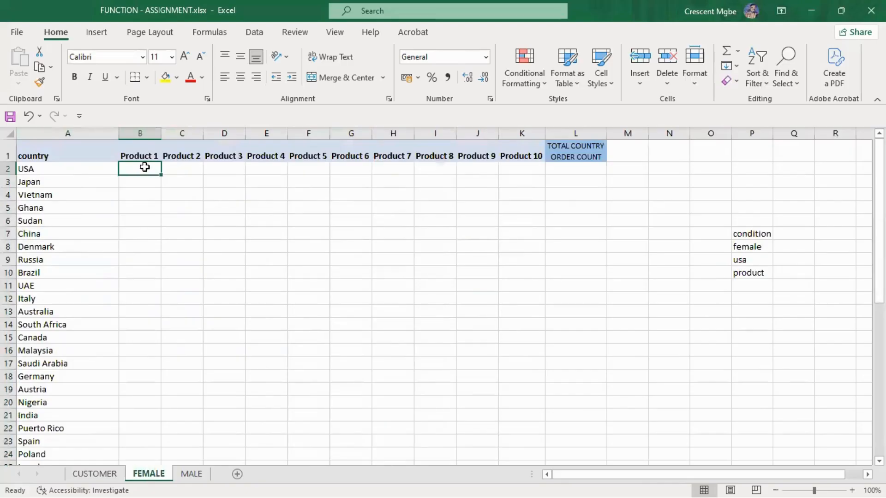
click(146, 133)
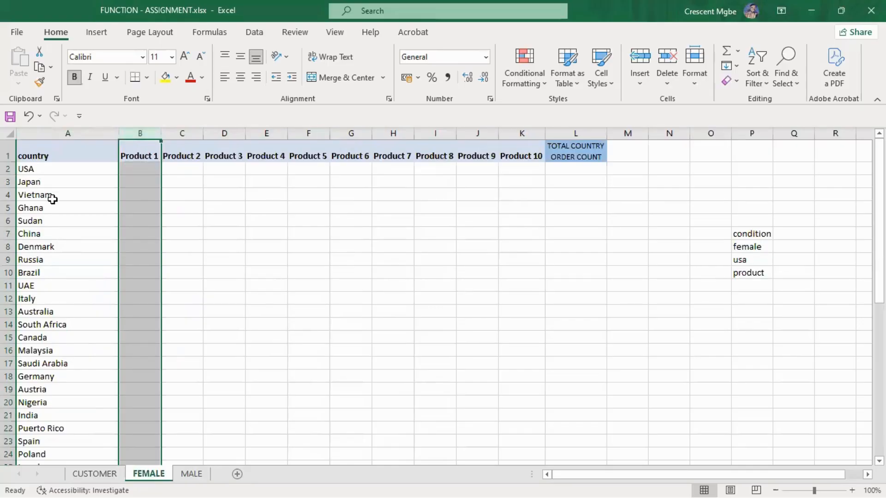
click(186, 131)
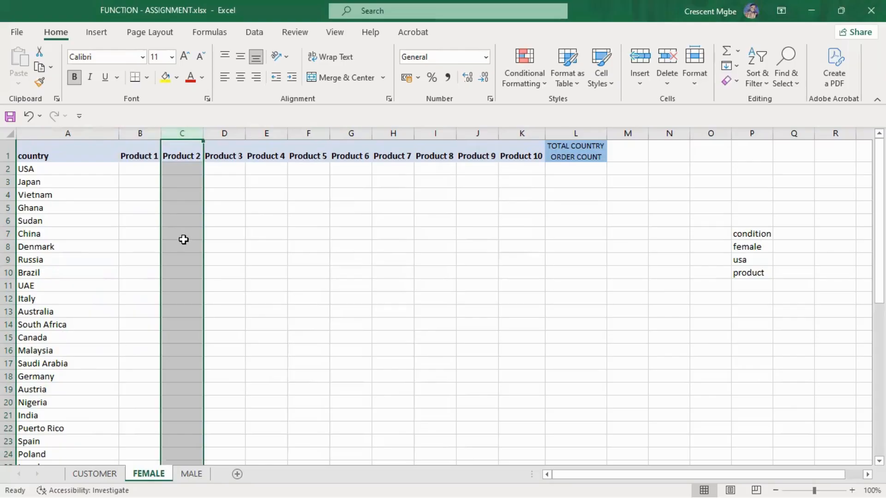
click(139, 171)
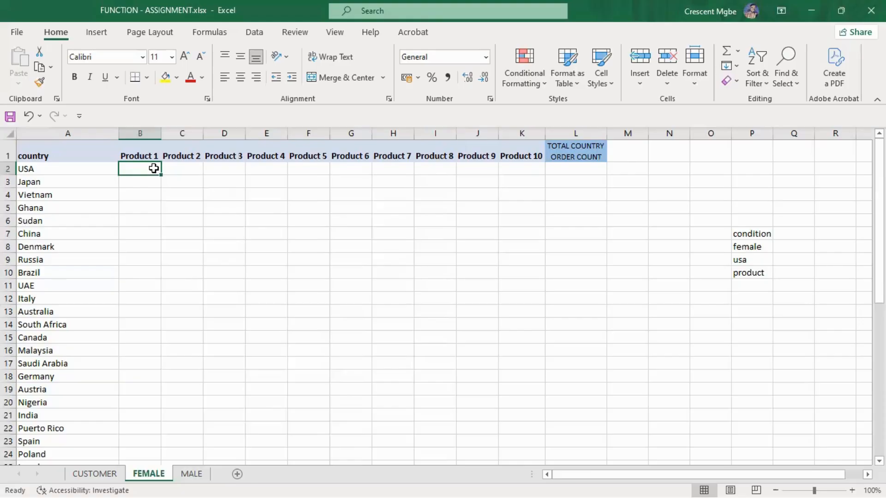
- List the function names count, countif and countifs in cells N7 to N9 of the FEMALE sheet
click(674, 236)
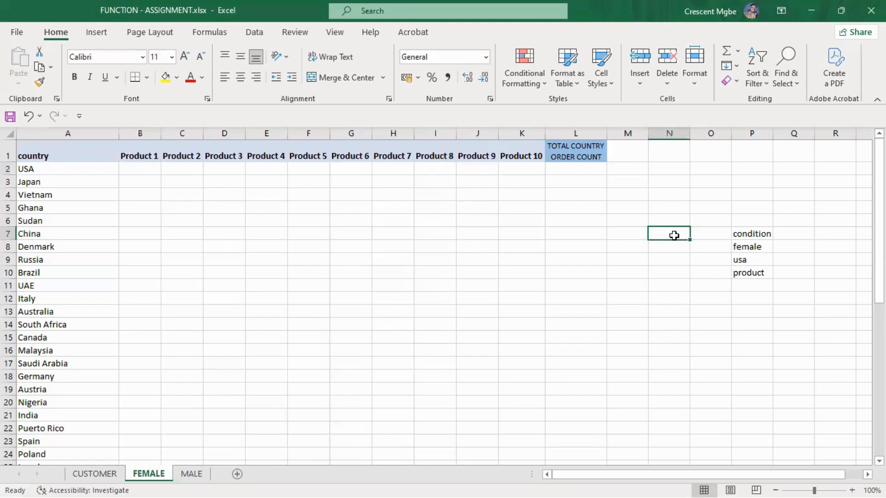
text(count)
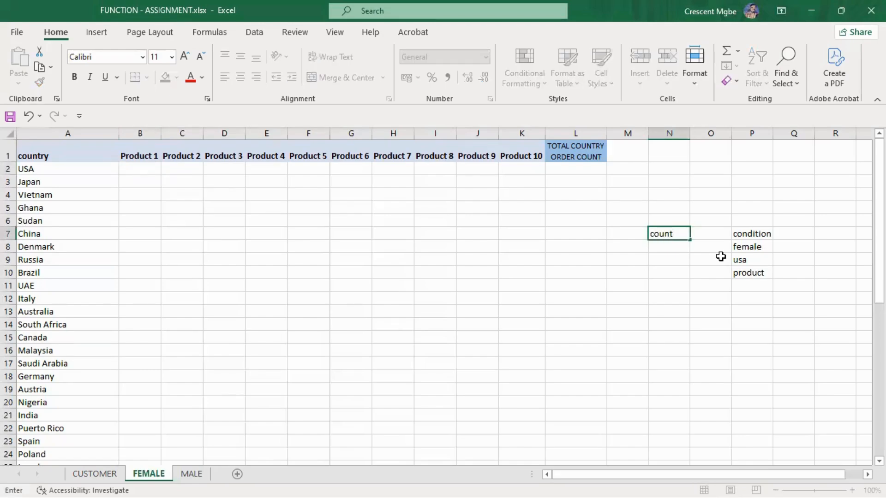
key(Return)
text(cou)
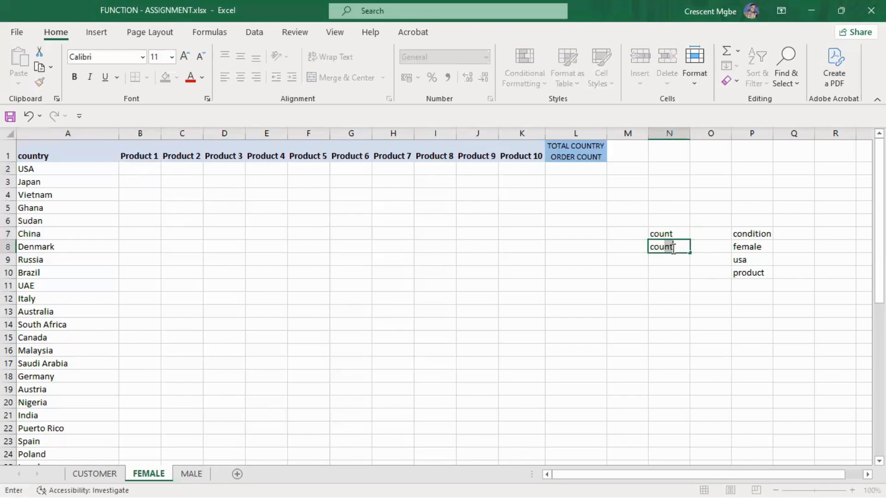
text(ntif)
click(681, 260)
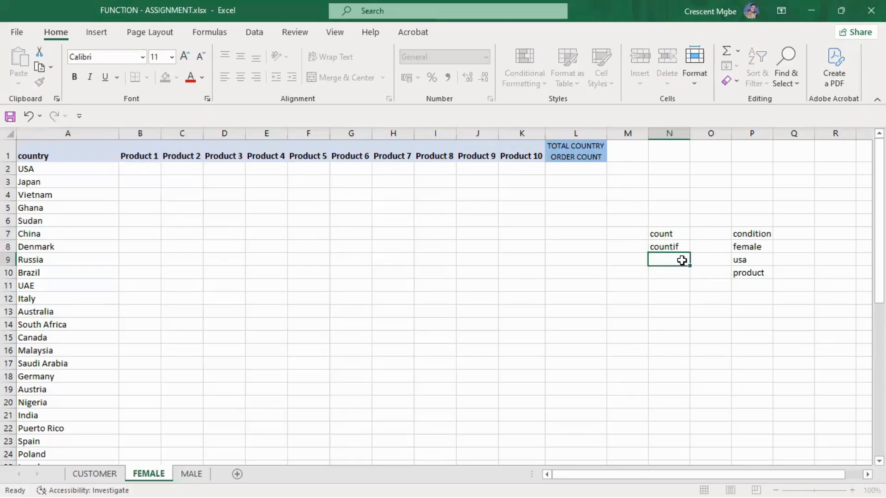
text(countifs)
- Clear the count note from cell N7 and select the countif note below it
click(673, 232)
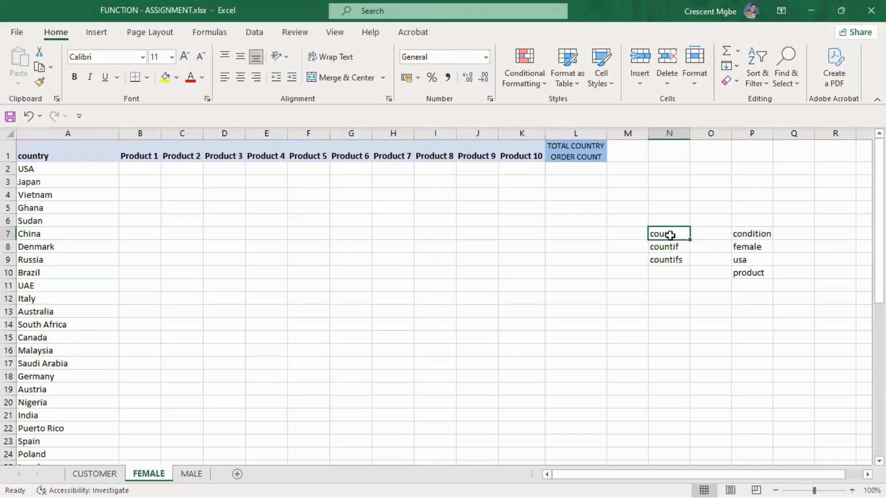
key(Delete)
click(682, 247)
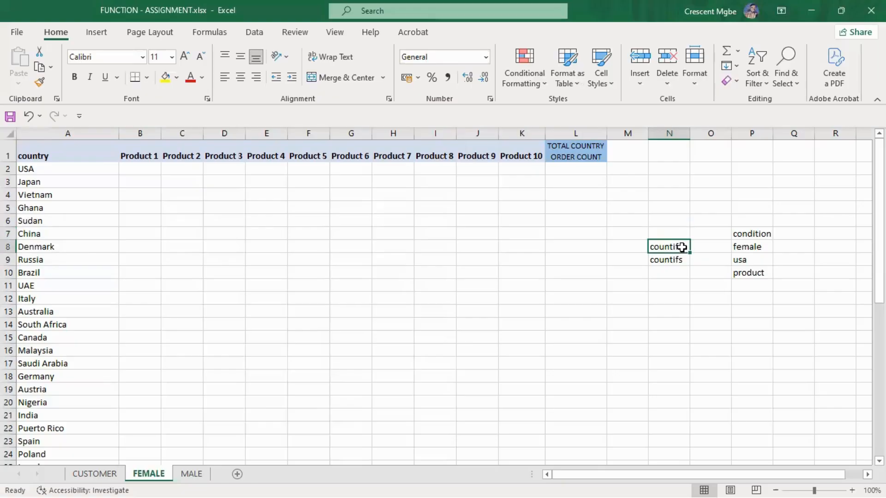
- On the CUSTOMER sheet, inspect the COUNTIF formula that counts the Pen gifts in the gift items table, leaving it as it is
click(95, 474)
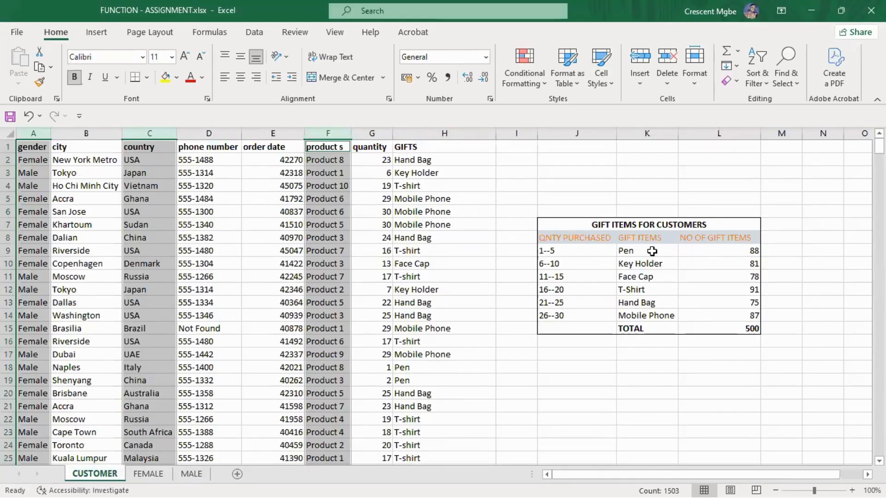
click(652, 251)
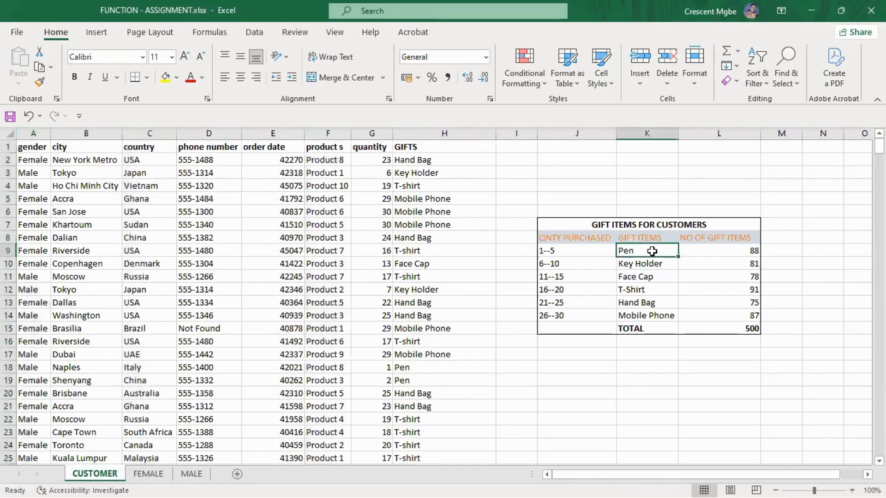
click(722, 252)
double_click(729, 251)
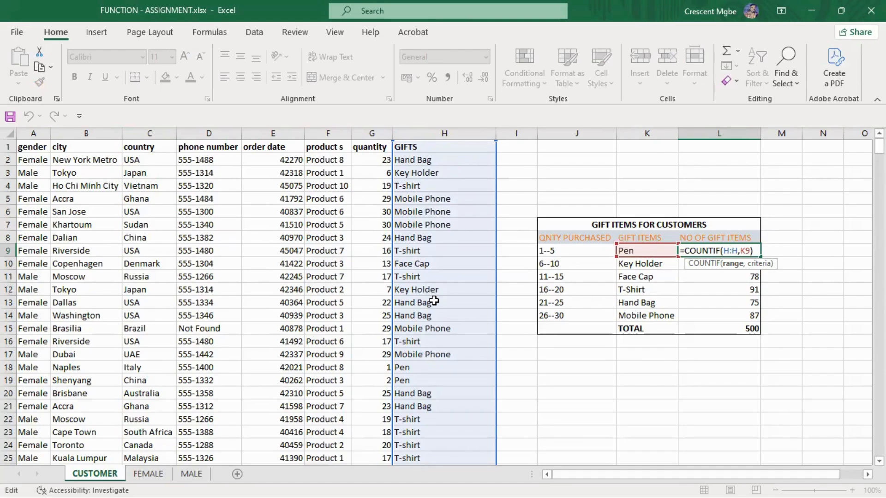
key(Return)
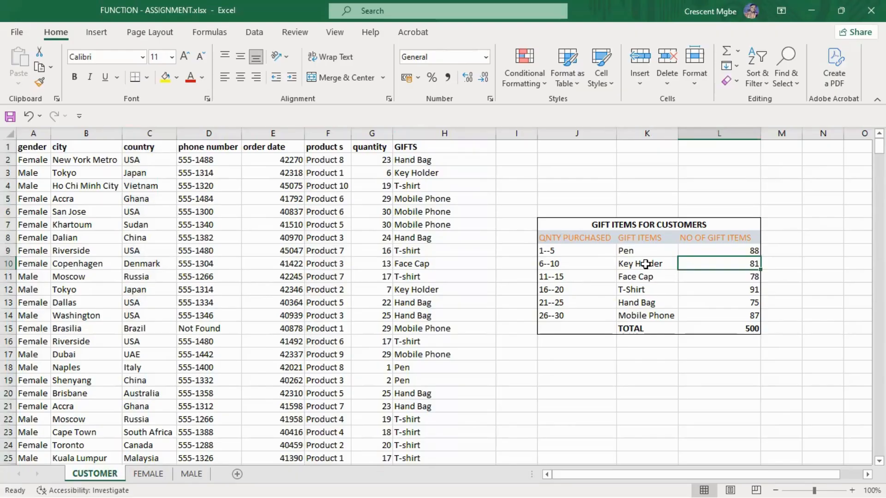
- Return to the FEMALE sheet and clear the countif note from cell N8
click(148, 474)
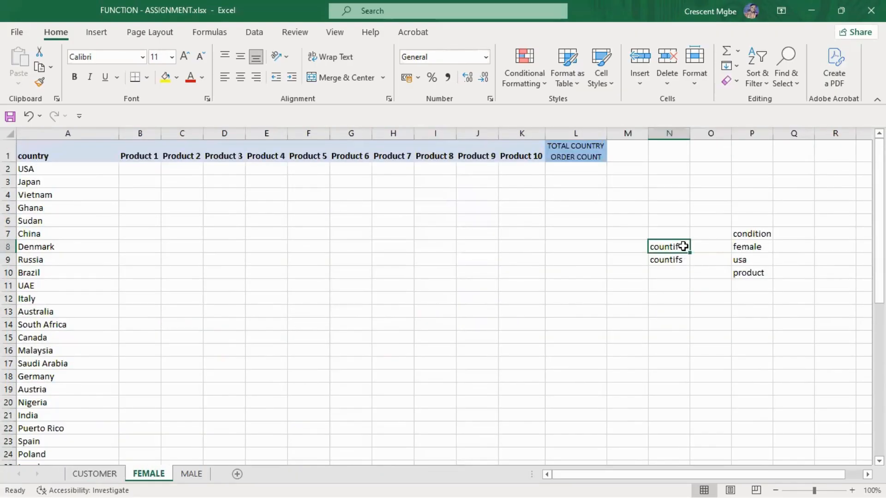
key(Delete)
- Start a COUNTIFS formula in B2 of the FEMALE sheet with country column A:A as the first range and A2 as its criterion
click(155, 171)
text(=)
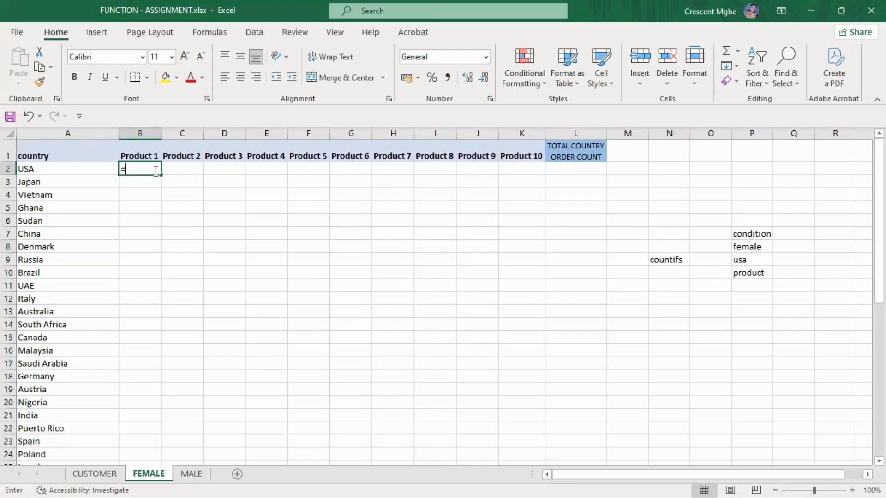
text(countifs)
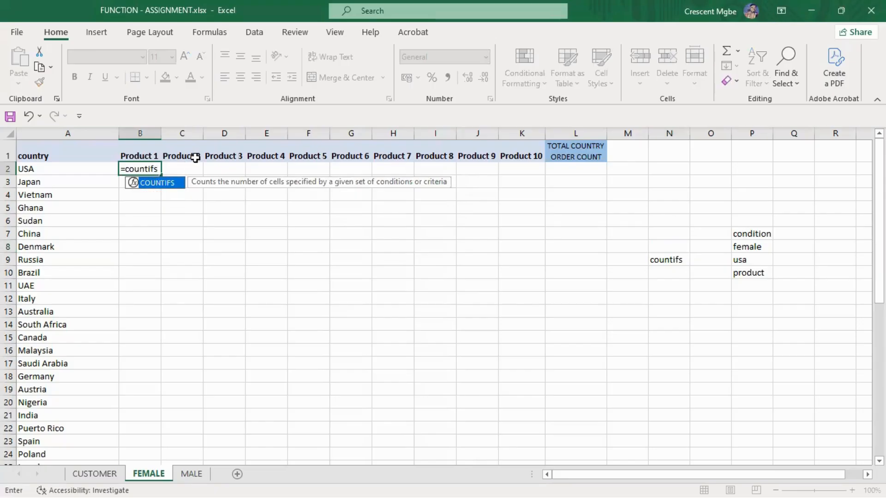
double_click(160, 185)
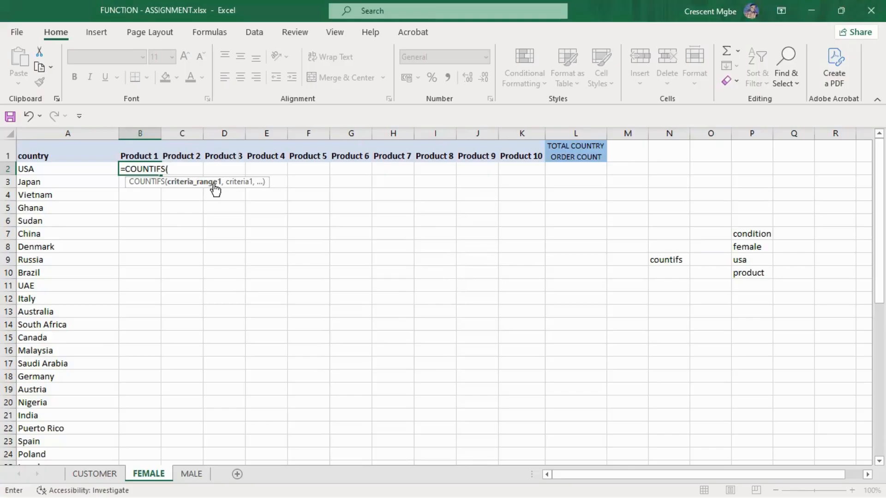
click(67, 133)
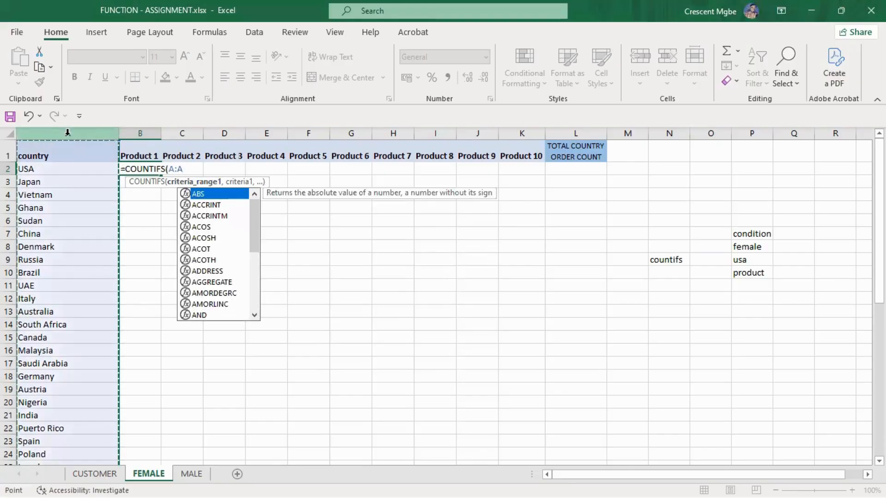
text(,)
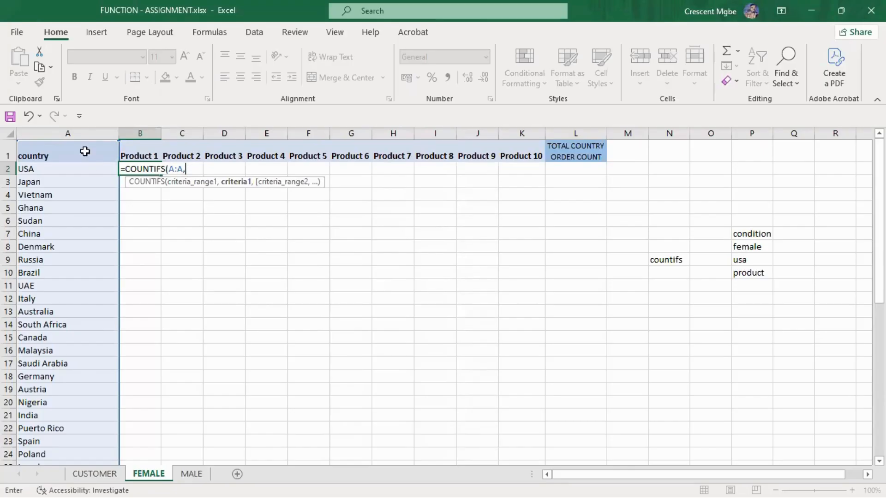
click(56, 170)
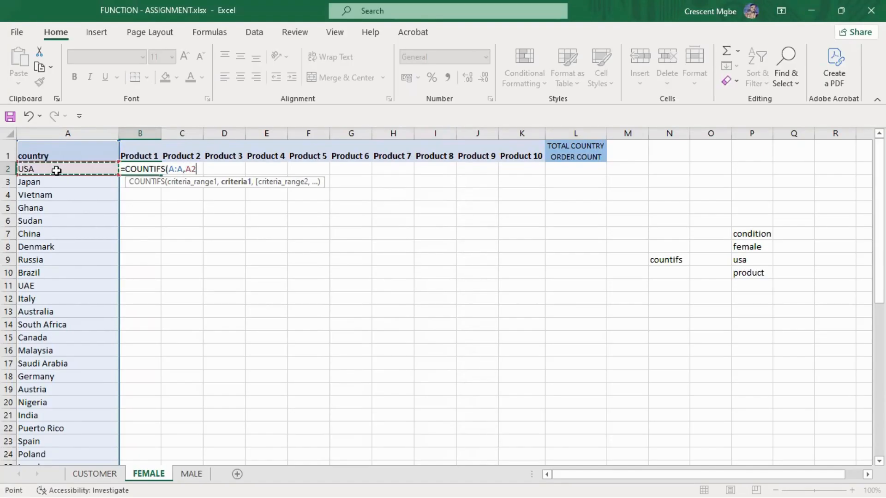
text(,)
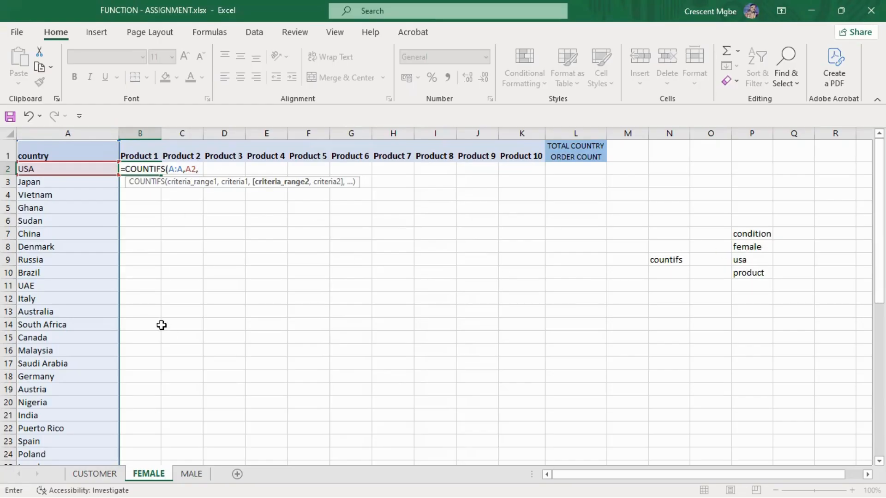
- Add the CUSTOMER sheet's gender column A:A as the second criteria range, with CUSTOMER!A2 (Female) as its criterion
click(97, 471)
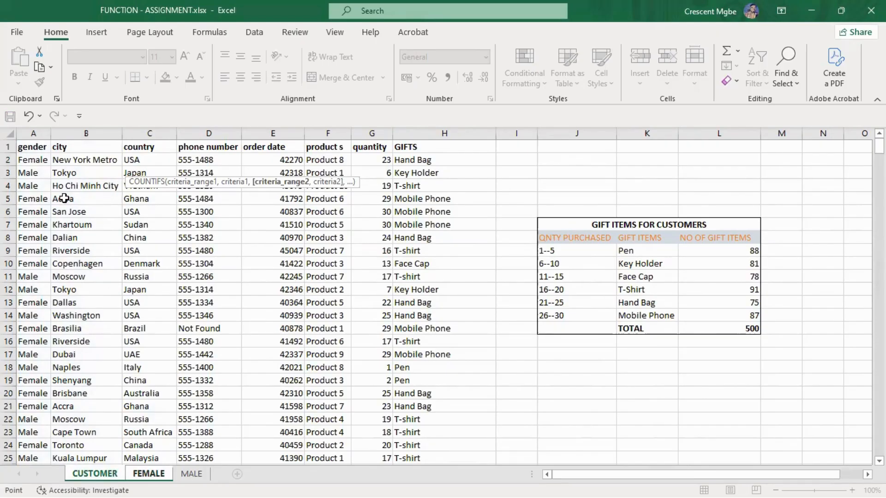
click(29, 133)
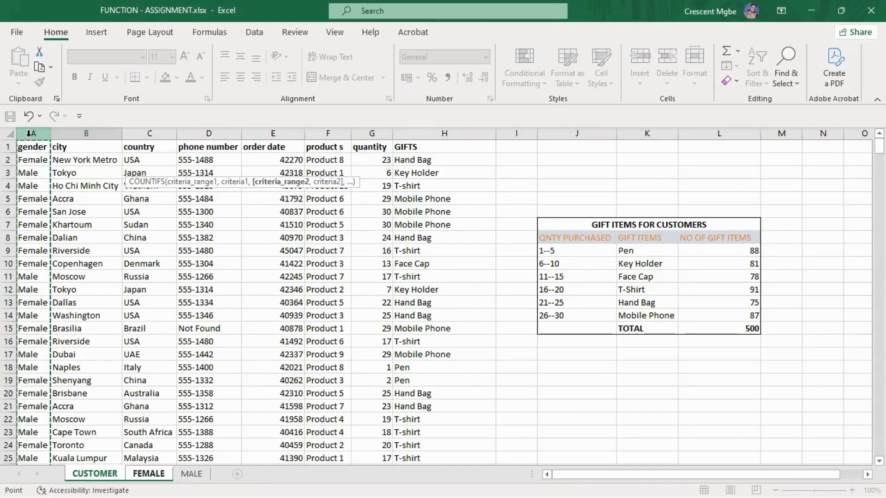
text(,)
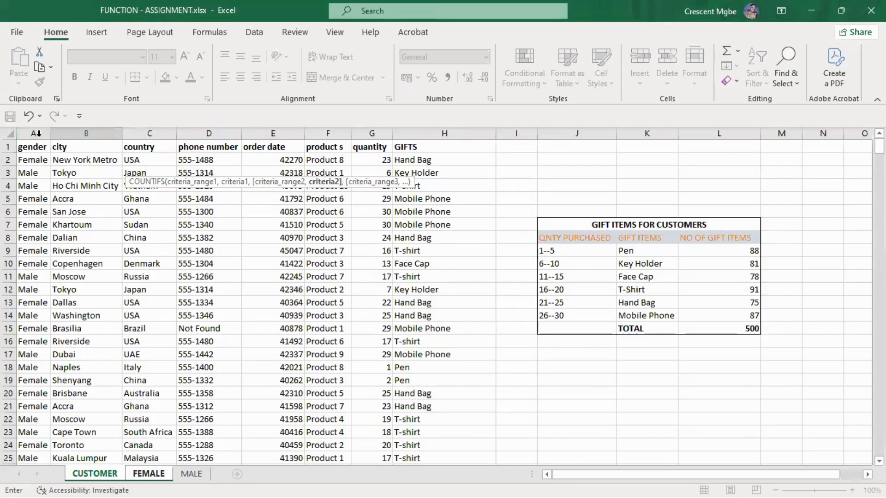
click(39, 160)
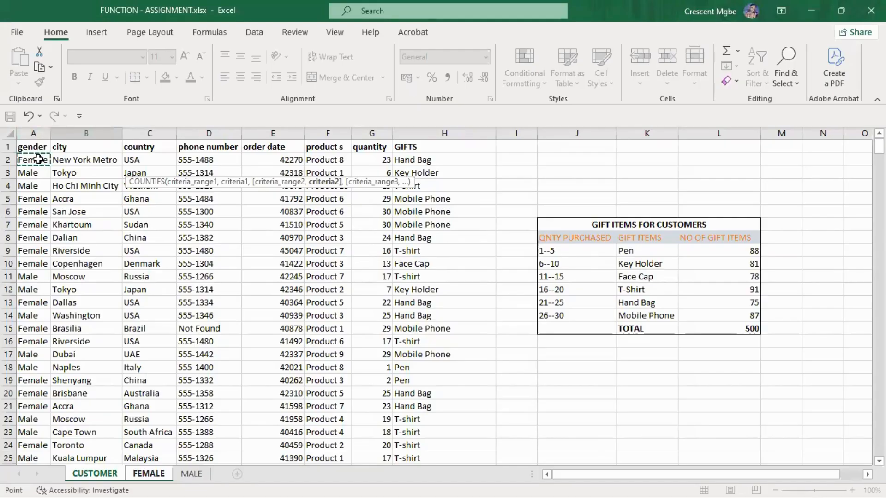
text(,)
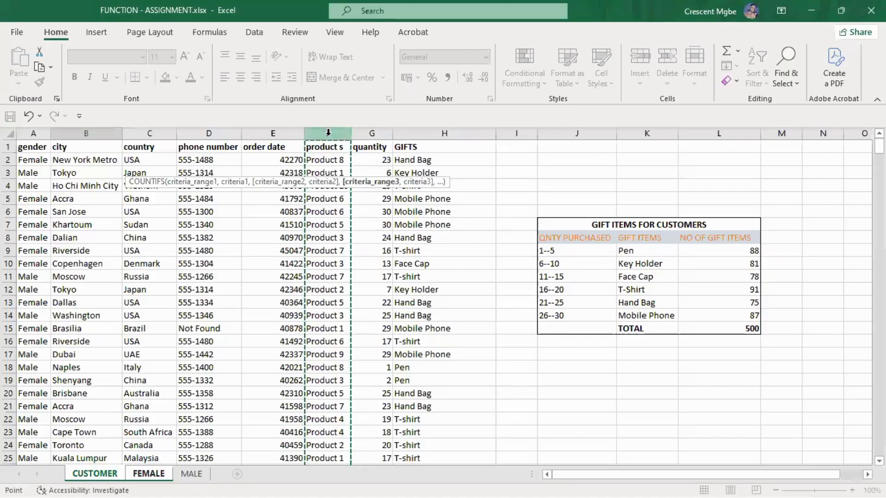
- Add the CUSTOMER sheet's product column F:F as the third criteria range, with CUSTOMER!F3 (Product 1) as its criterion
text(,)
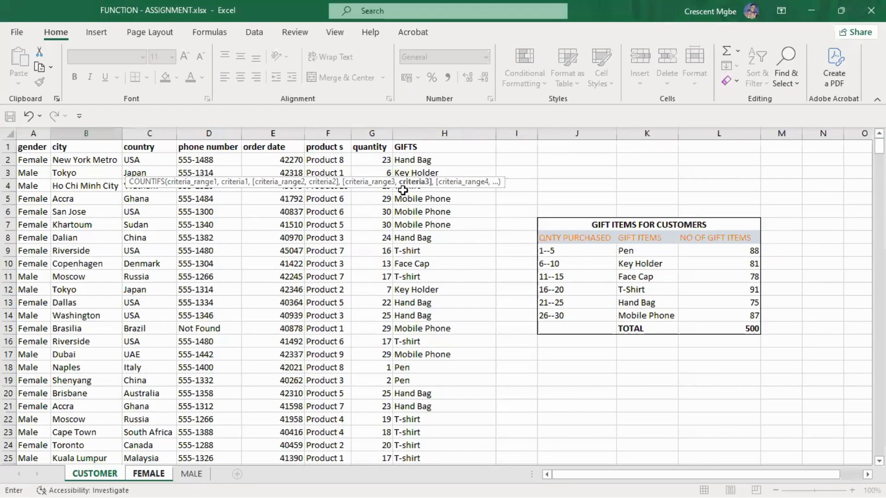
click(325, 171)
text(,)
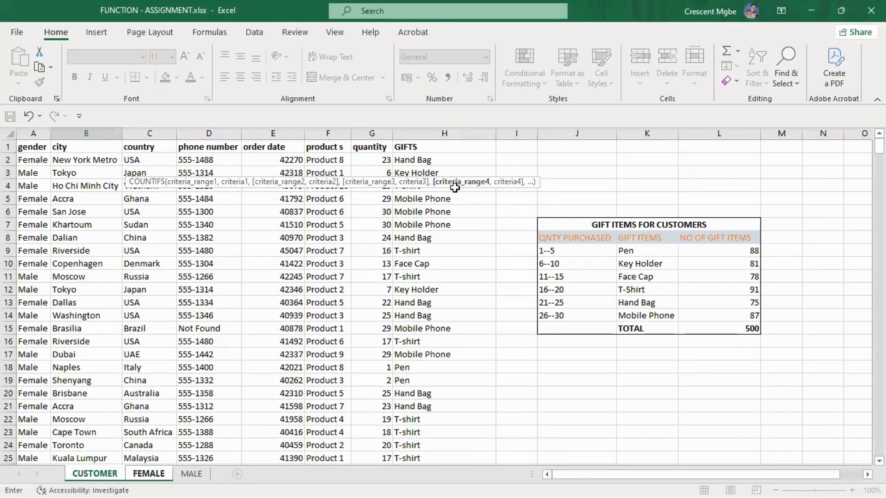
- Back on the FEMALE sheet, remove the stray FEMALE! reference after CUSTOMER!F3 and enter the COUNTIFS formula in B2
click(145, 475)
click(146, 474)
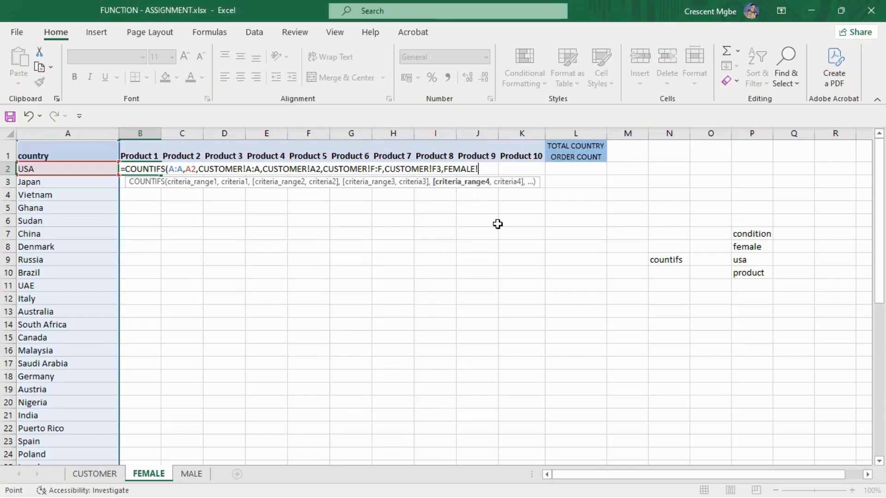
key(Return)
click(469, 294)
key(BackSpace)
key(BackSpace)
key(BackSpace)
key(BackSpace)
key(BackSpace)
key(BackSpace)
key(BackSpace)
key(BackSpace)
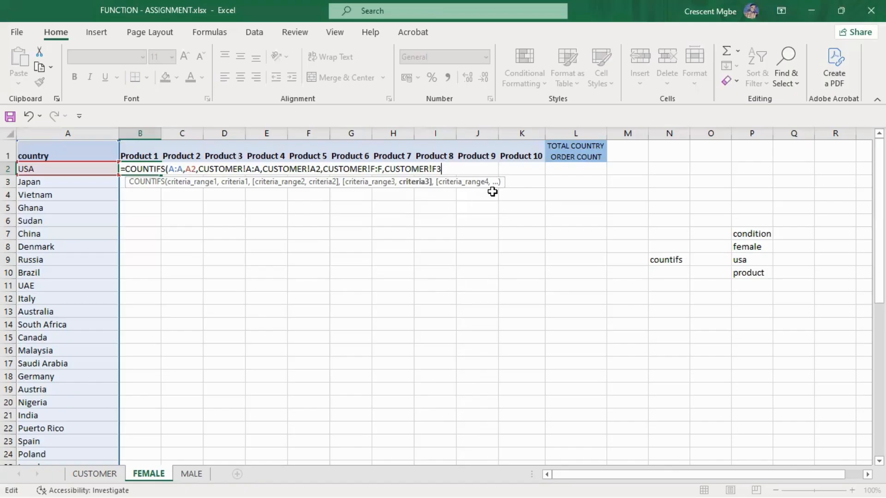
key(Return)
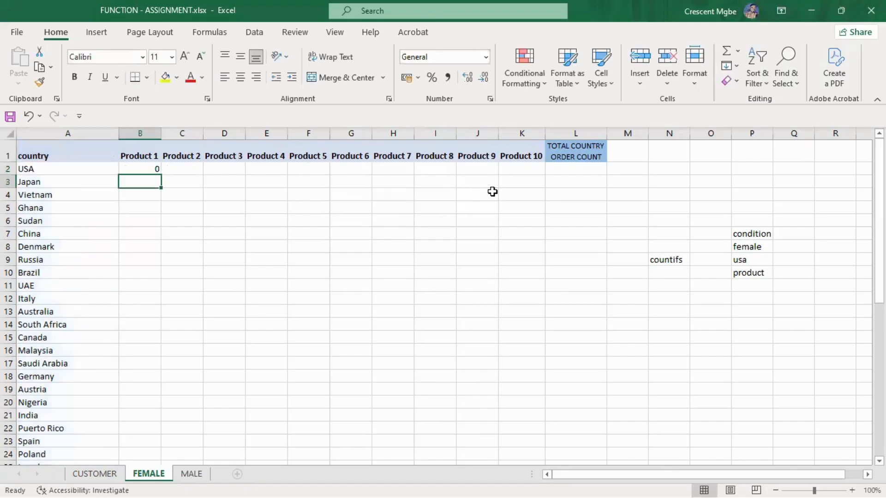
- Review the ranges and criteria of the COUNTIFS formula in B2, leaving it as it is
double_click(144, 166)
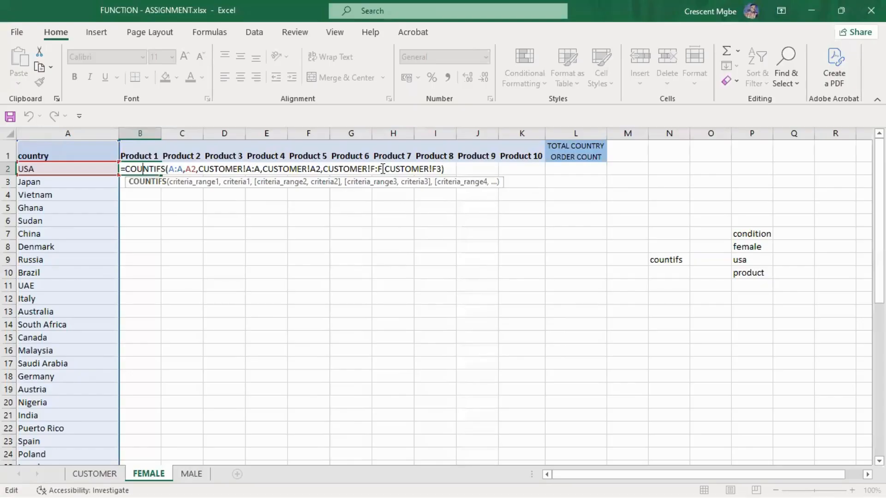
click(451, 168)
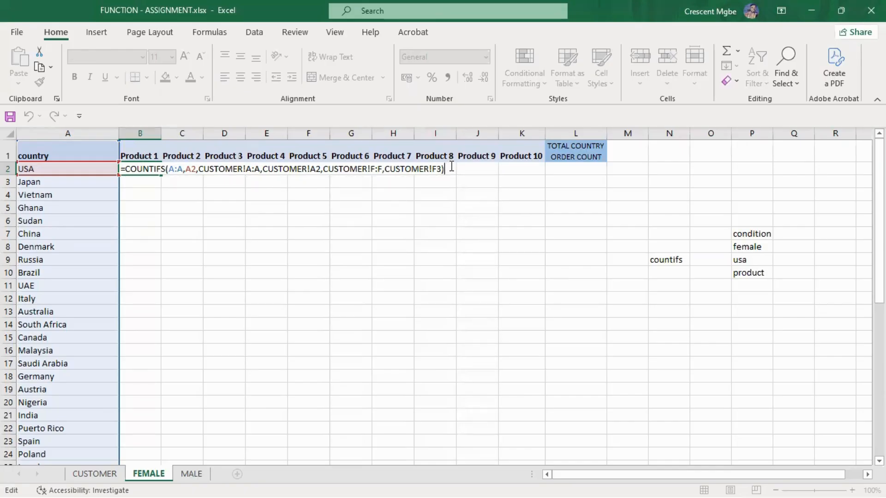
key(Return)
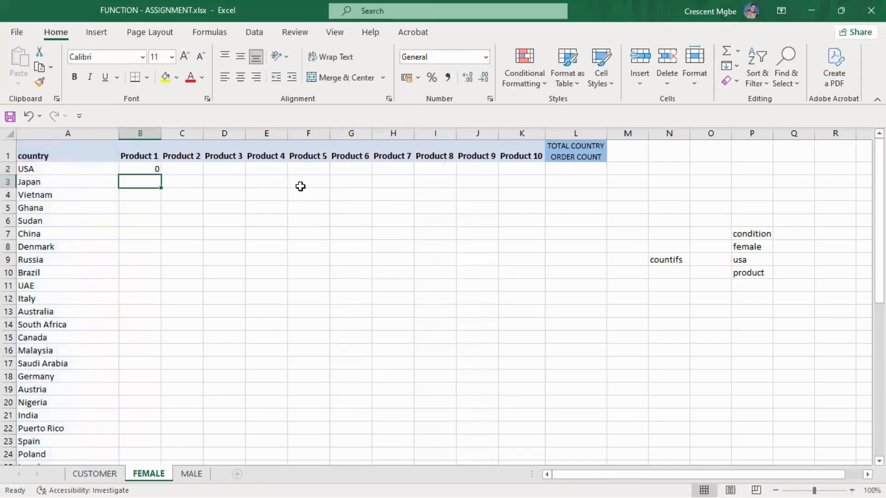
- Try to fill the B2 formula to other cells and clear the misplaced results from G5:H16
click(148, 169)
drag(161, 175, 379, 342)
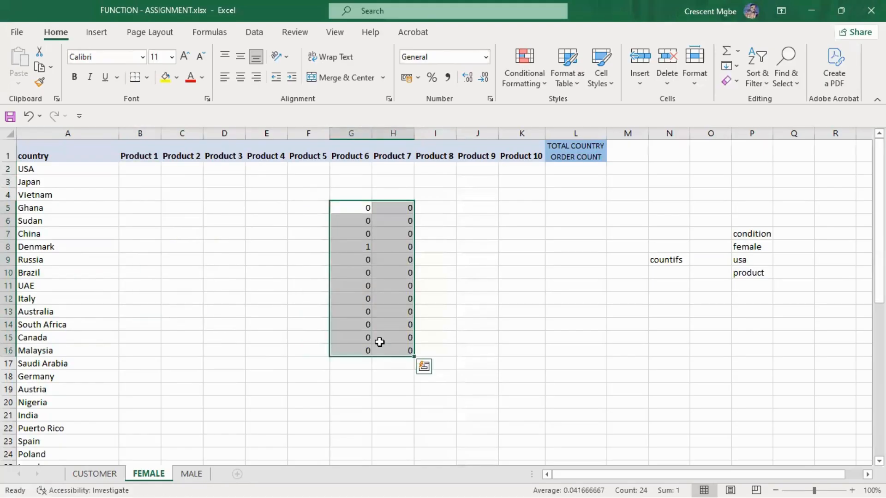
key(Delete)
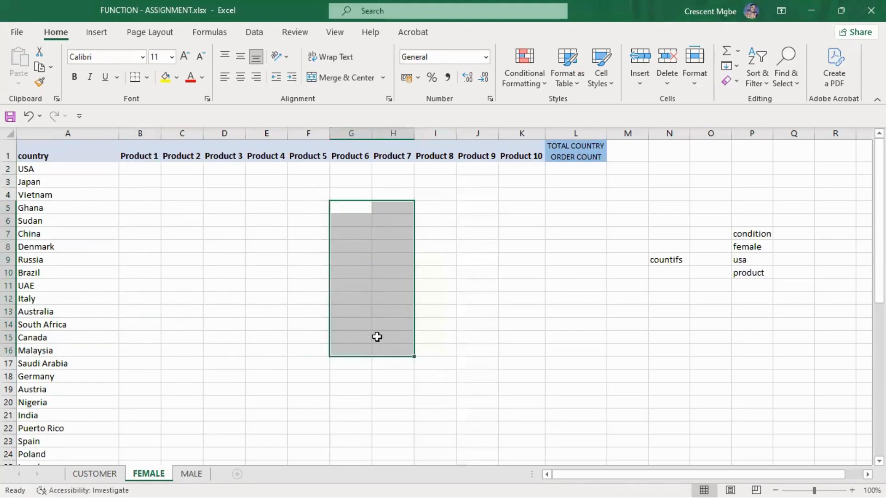
- Start a new COUNTIFS formula in B2 with the CUSTOMER sheet's gender column A:A as first range and CUSTOMER!A2 as its criterion
click(133, 168)
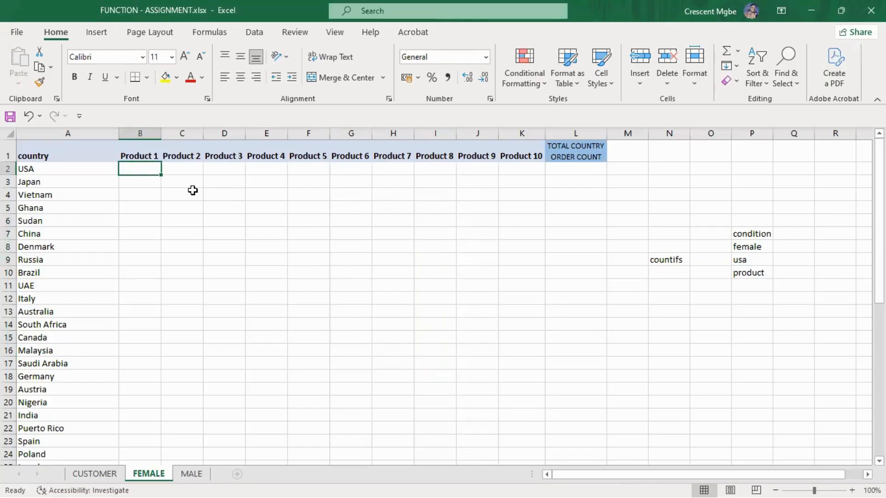
text(=)
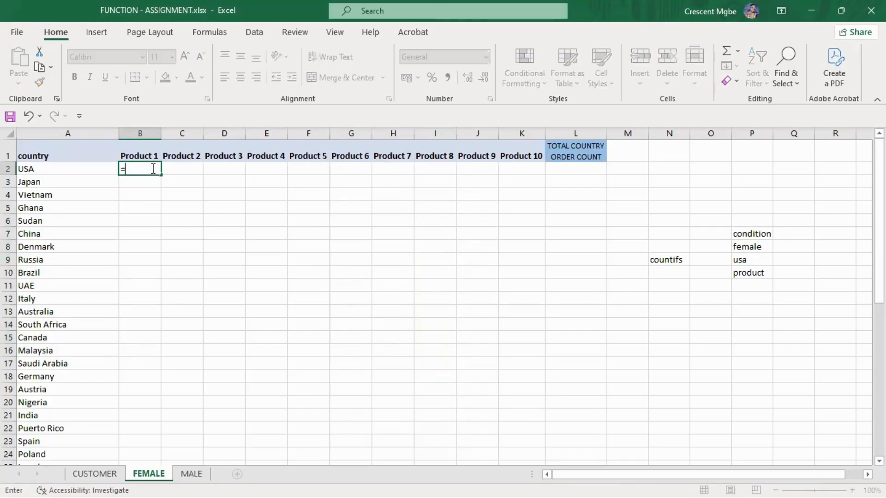
text(ccoun)
key(BackSpace)
click(155, 168)
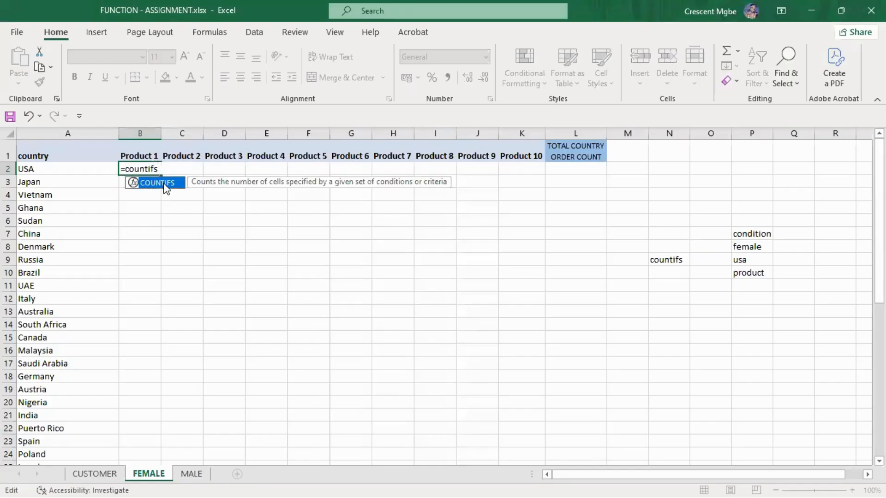
double_click(163, 184)
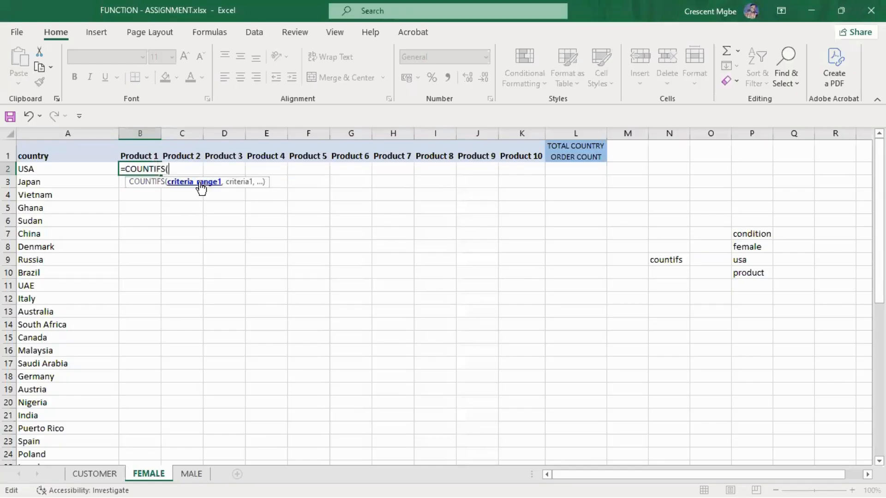
click(89, 475)
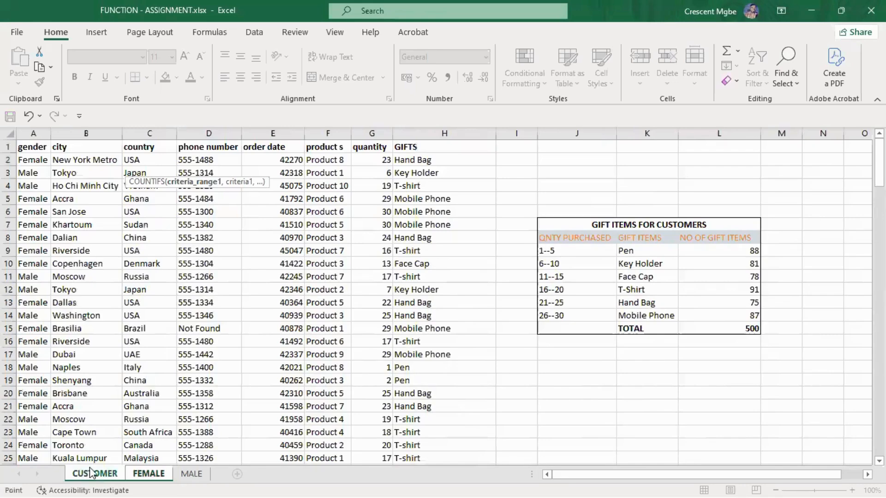
click(40, 133)
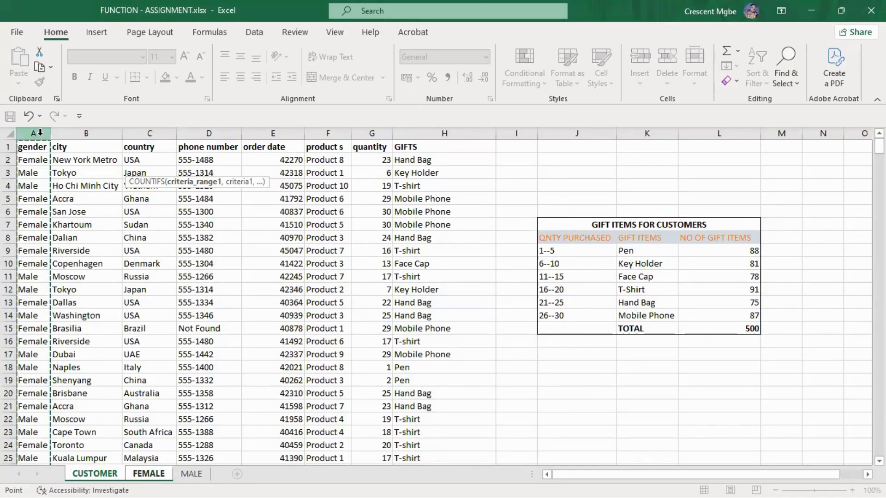
text(,)
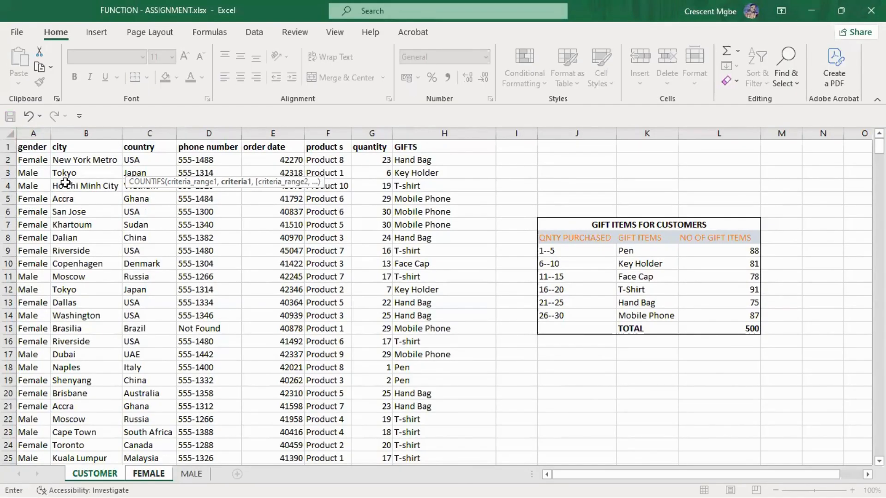
click(37, 159)
text(,)
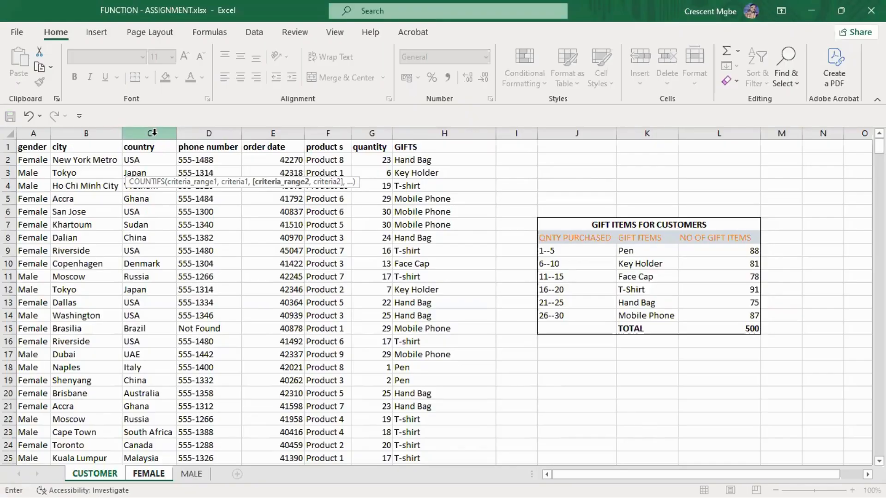
- Add the CUSTOMER sheet's country column C:C as the second criteria range, with USA in FEMALE!A2 as its criterion
click(154, 135)
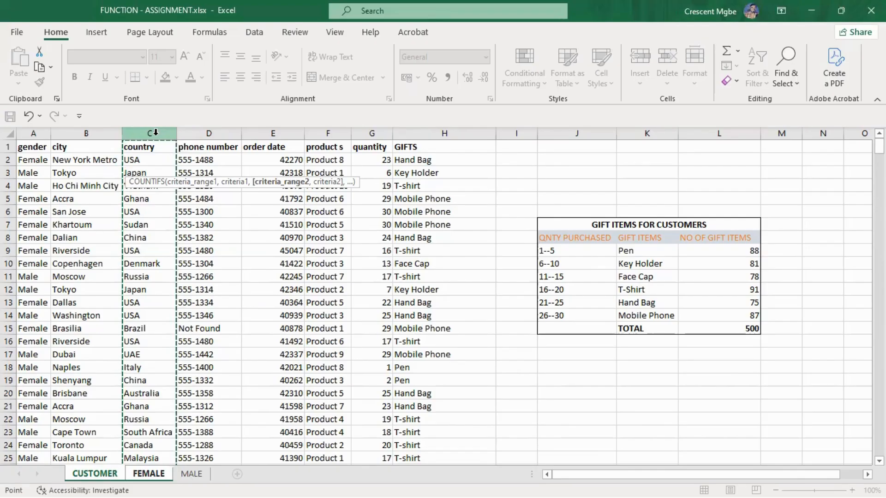
text(,)
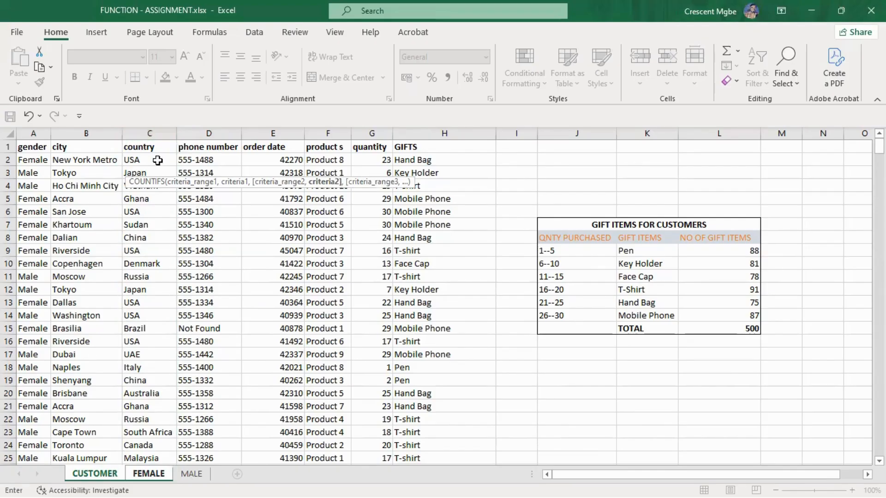
click(148, 474)
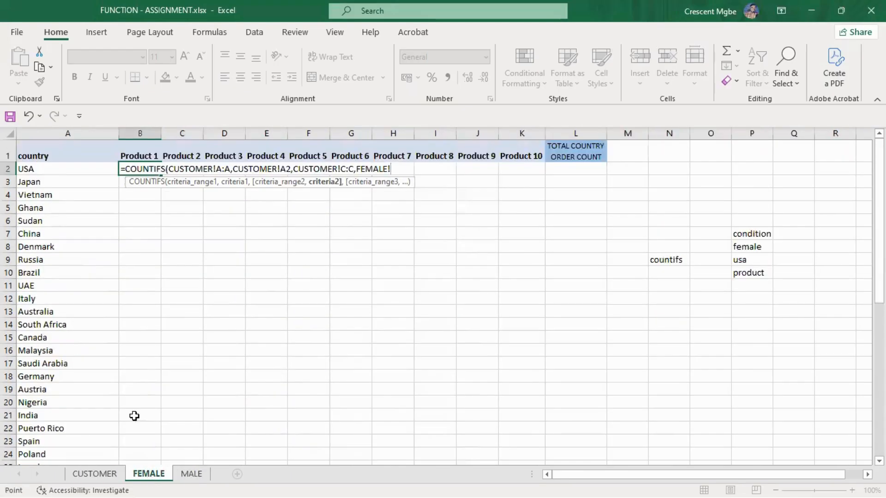
click(43, 169)
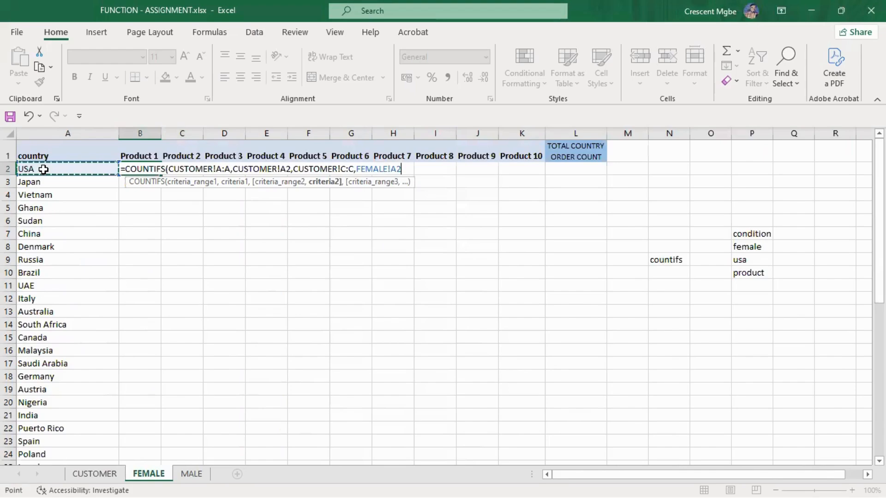
text(,)
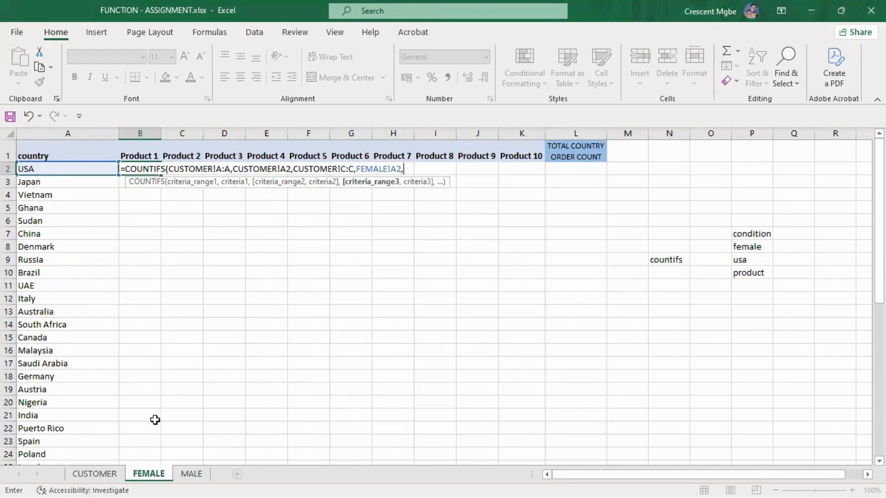
- Add the CUSTOMER sheet's product column F:F as third criteria range with CUSTOMER!F3 as its criterion, and complete the B2 formula
click(94, 474)
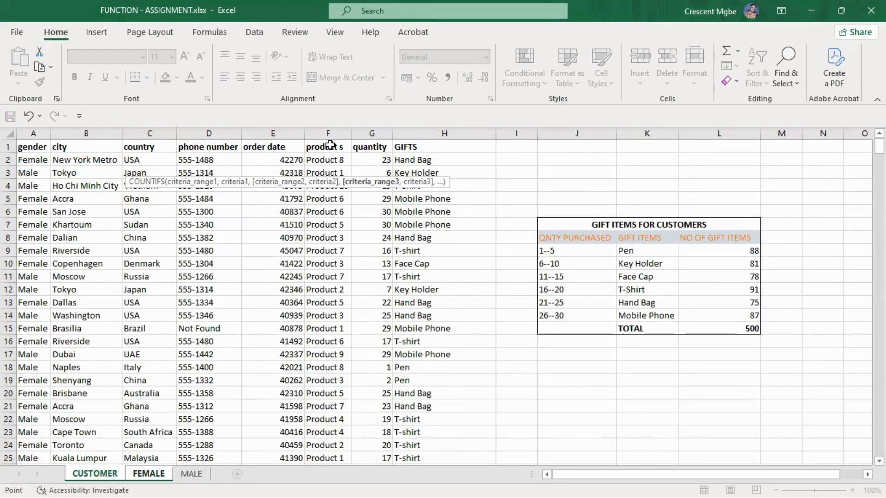
click(326, 130)
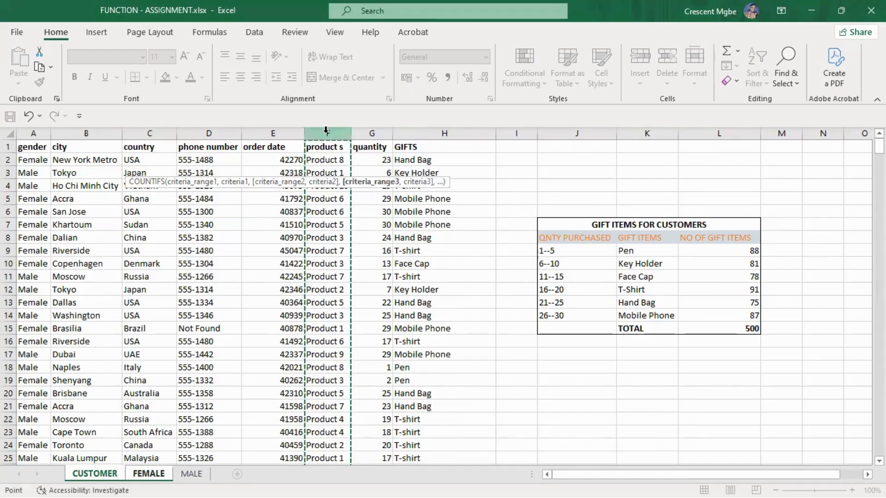
text(,)
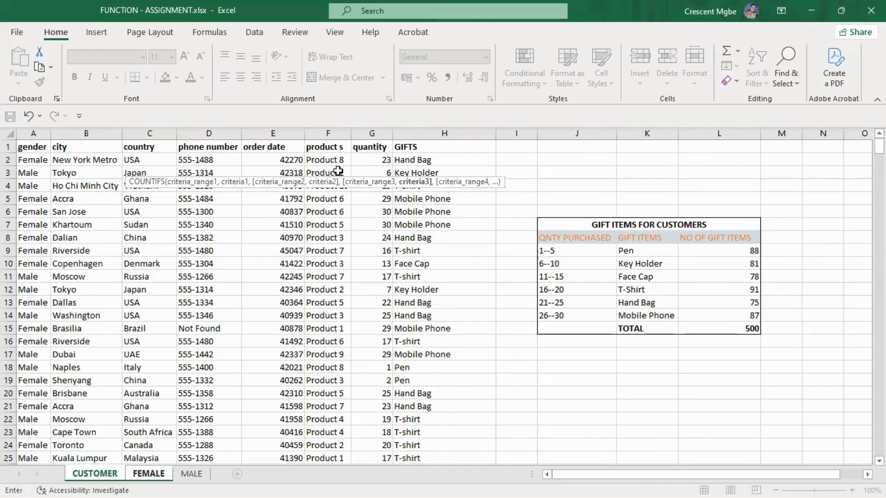
click(338, 171)
key(Return)
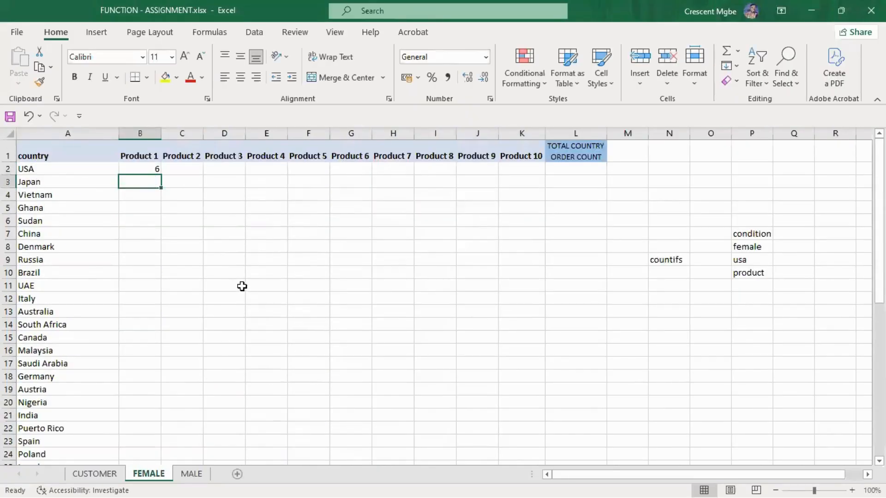
- Try to fill the B2 formula across to F2 and clear the results from C2:F2
click(145, 168)
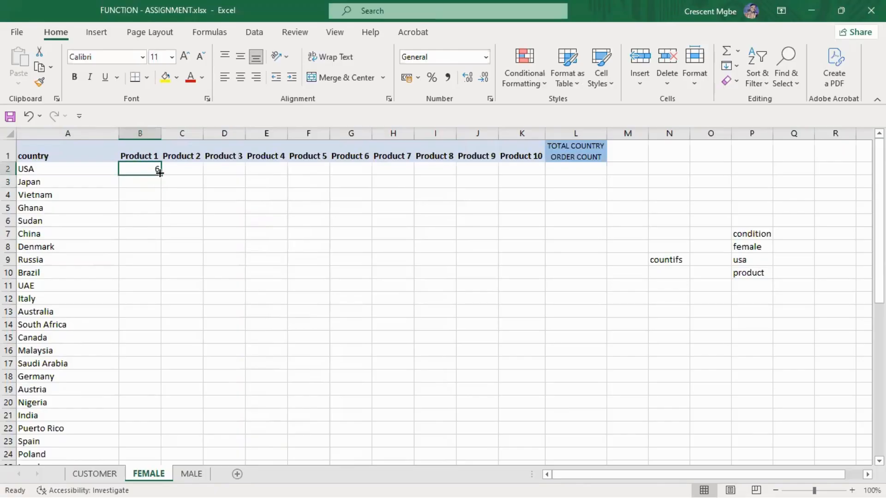
drag(159, 171, 325, 178)
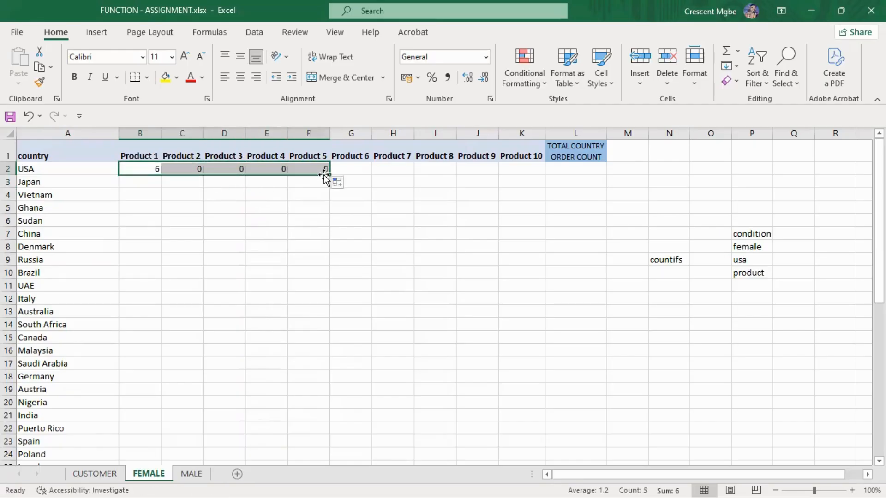
click(196, 167)
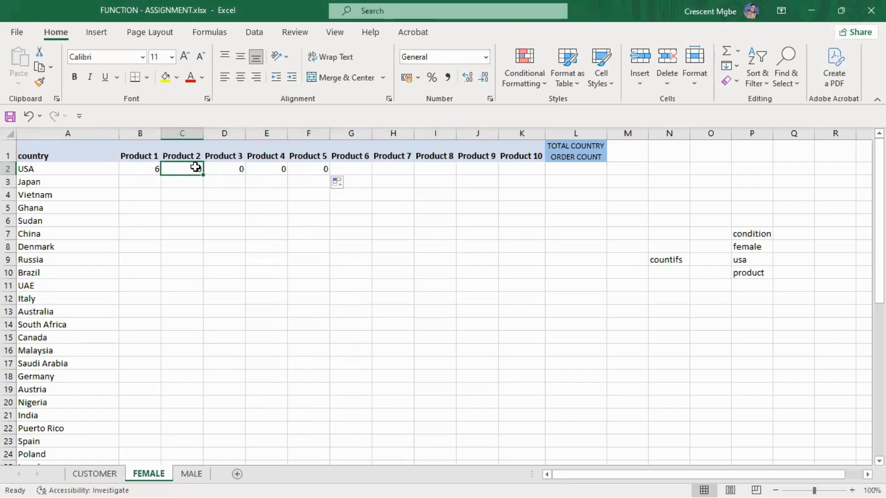
click(216, 169)
key(Delete)
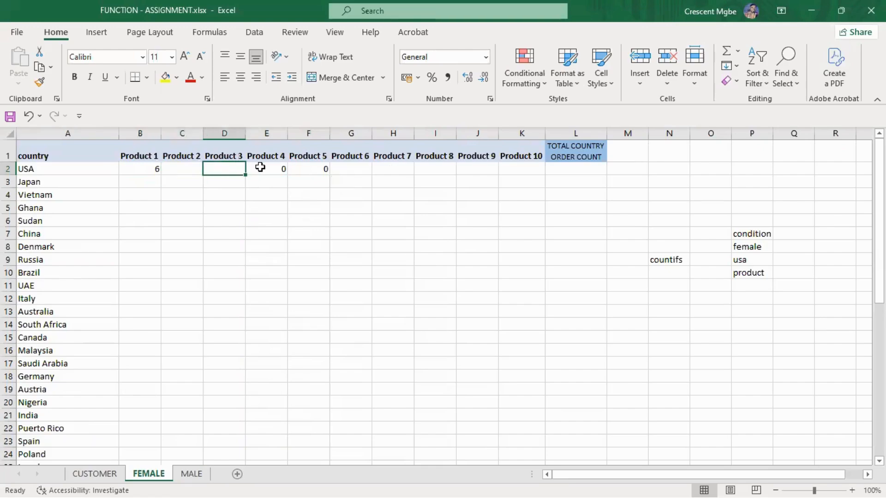
click(260, 168)
click(307, 169)
key(Delete)
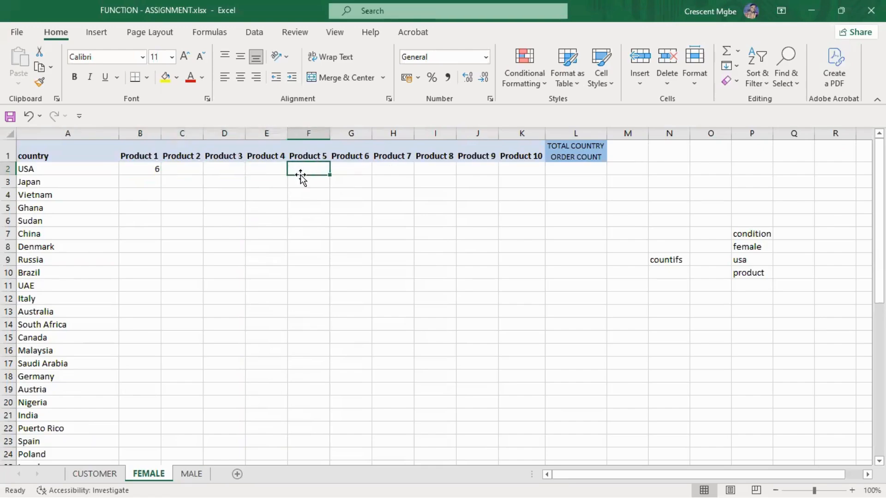
- Fill the B2 formula down the Product 1 column for all listed countries
click(158, 171)
drag(162, 174, 161, 277)
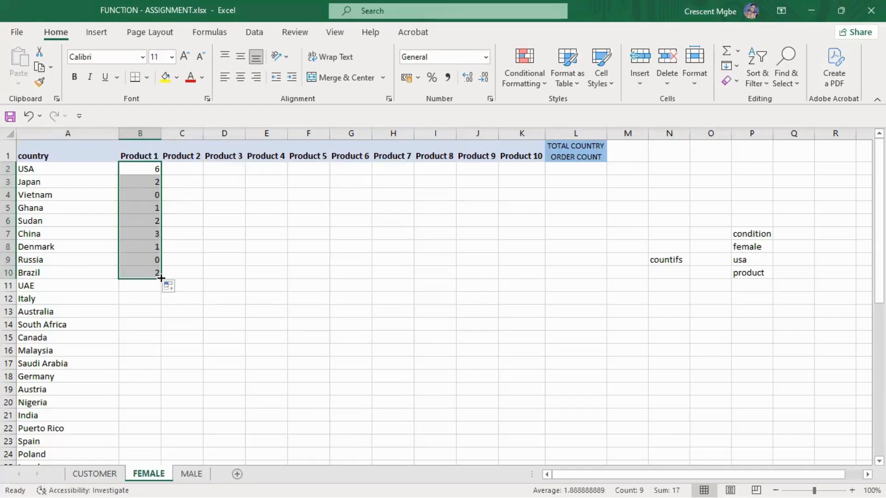
drag(161, 276, 143, 215)
scroll(233, 219, up, 3)
scroll(233, 219, up, 11)
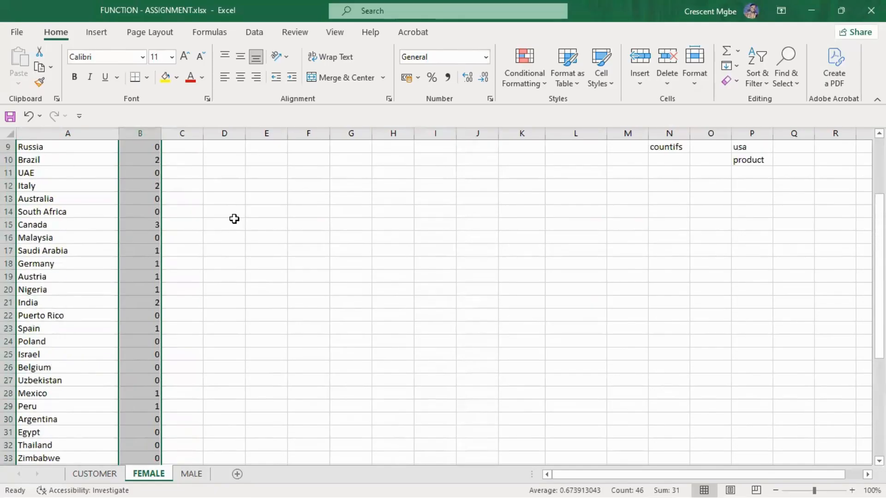
click(267, 231)
- Review the ranges and criteria of the COUNTIFS formula in B2
click(189, 166)
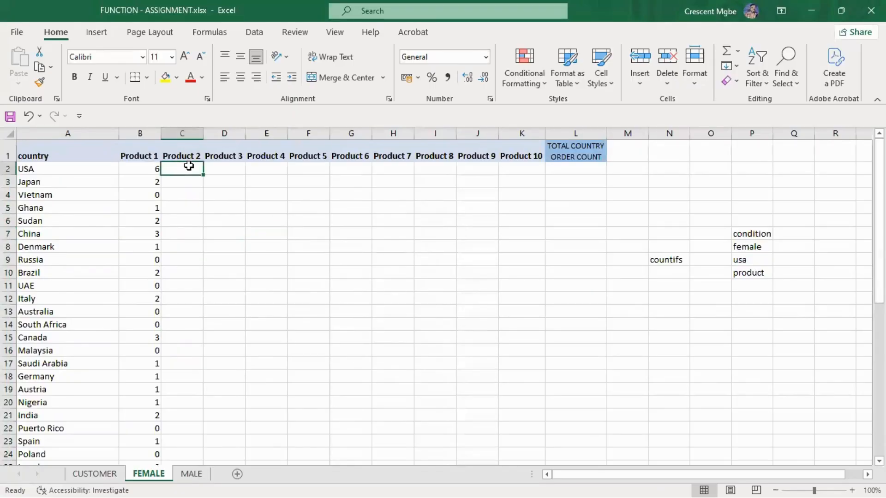
double_click(151, 169)
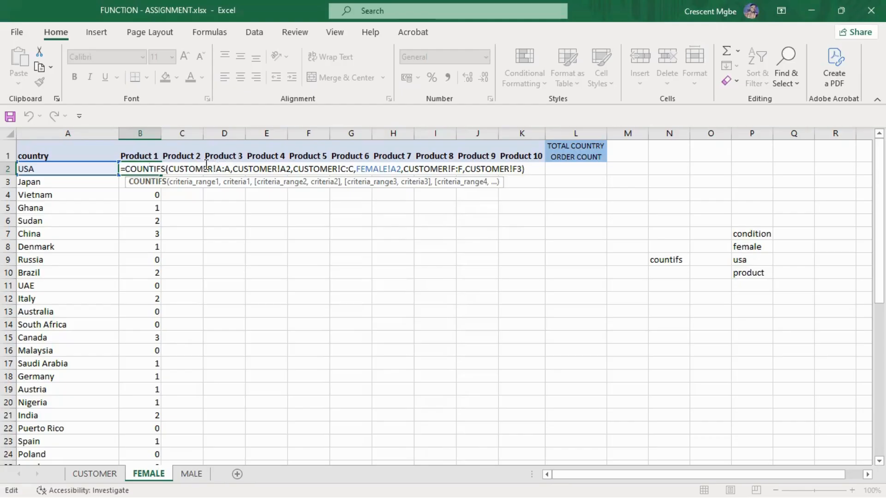
key(Return)
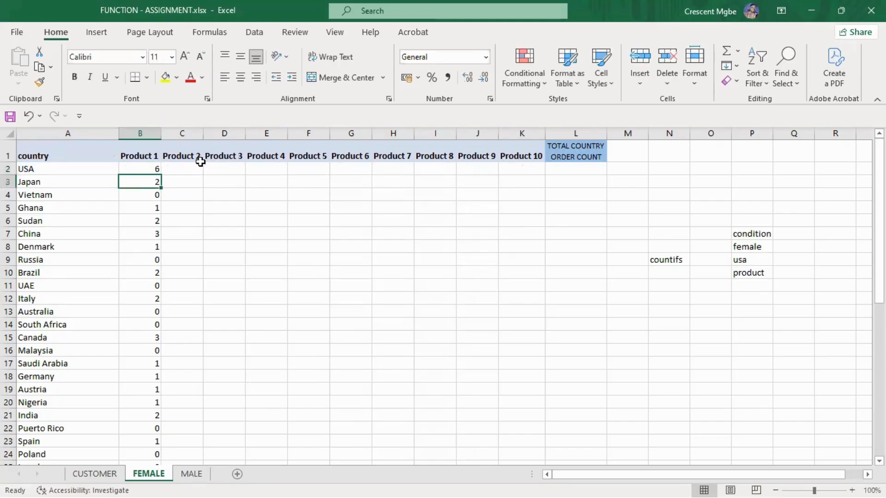
- Start a COUNTIFS formula in C2 for the USA's Product 2 orders
click(190, 167)
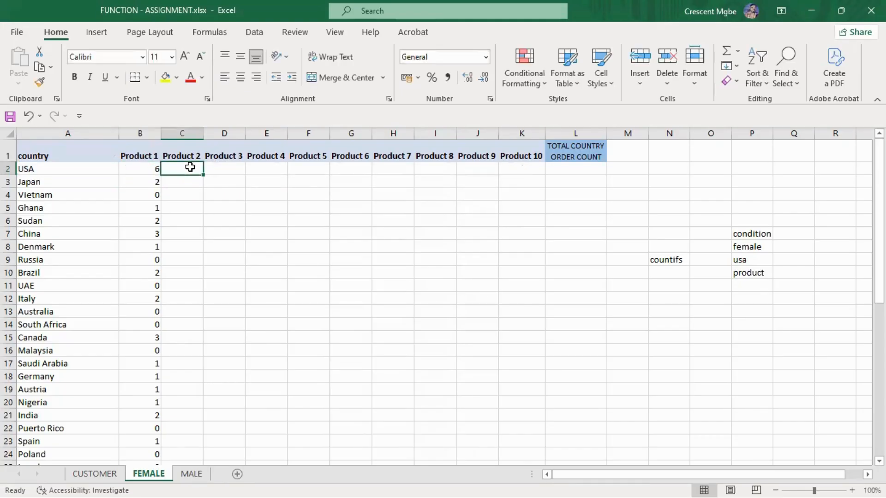
text(=c)
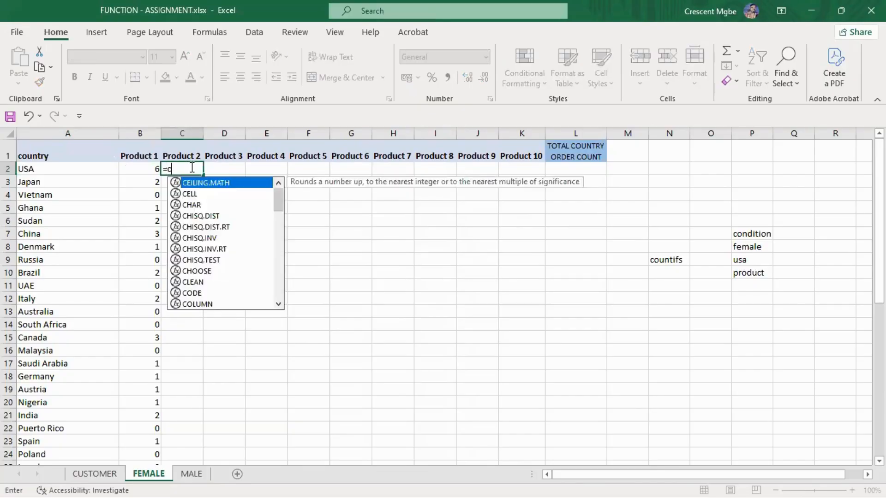
text(ountif)
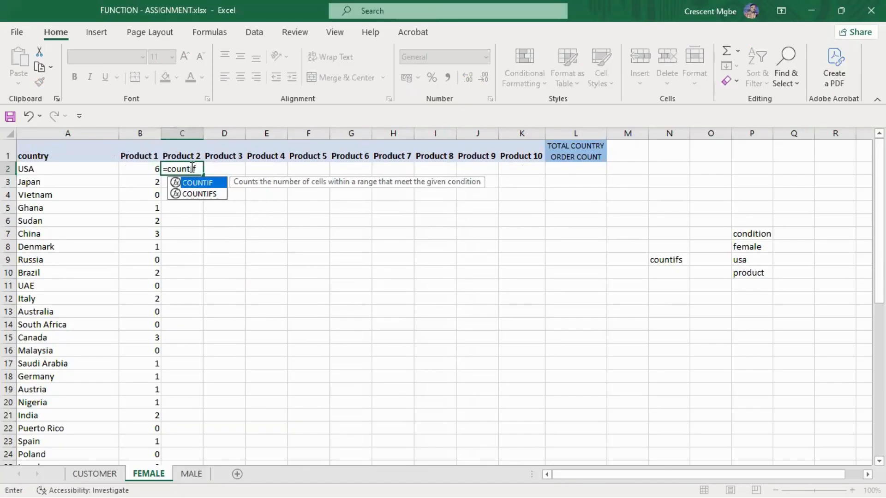
double_click(185, 193)
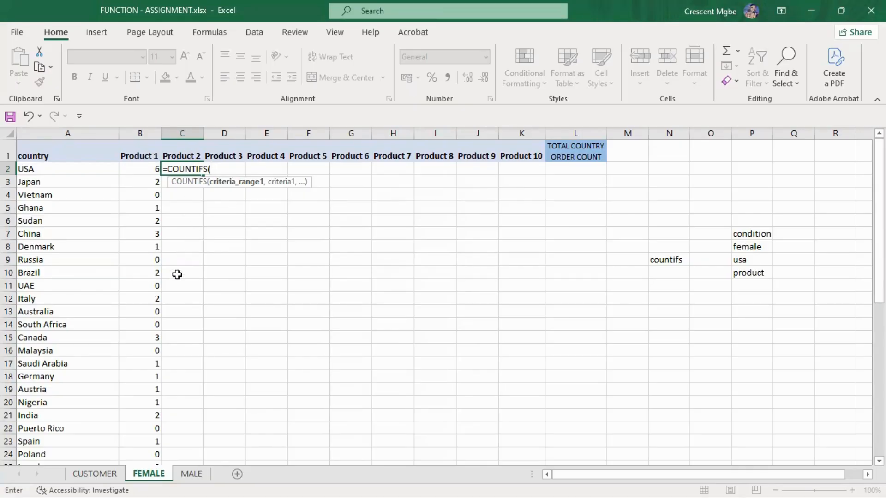
- Add the CUSTOMER sheet's gender column A:A as first criteria range, with CUSTOMER!A2 as its criterion
click(102, 475)
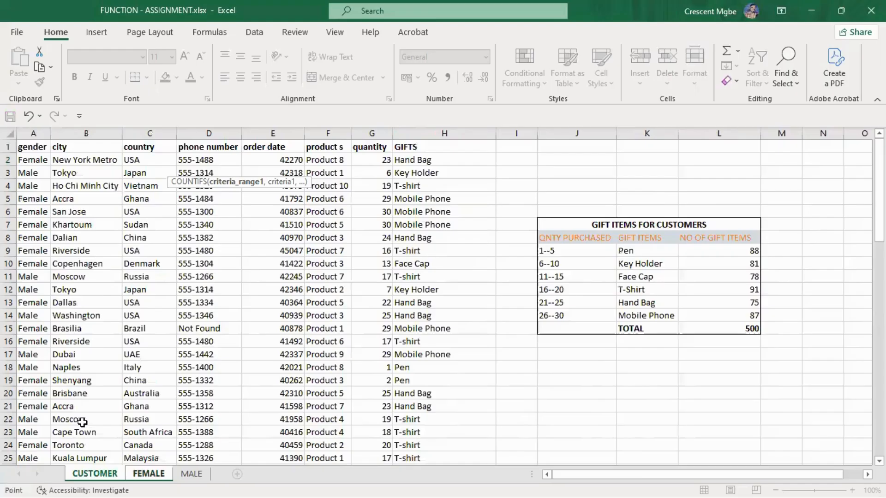
click(31, 133)
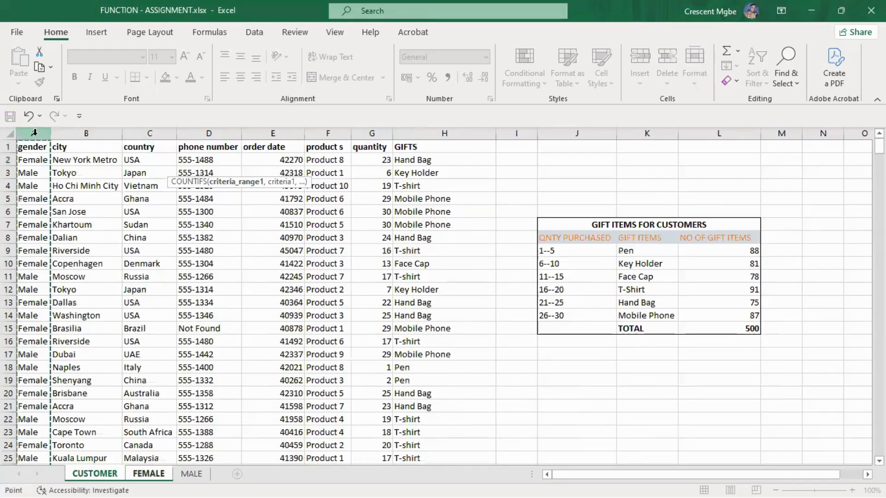
text(,)
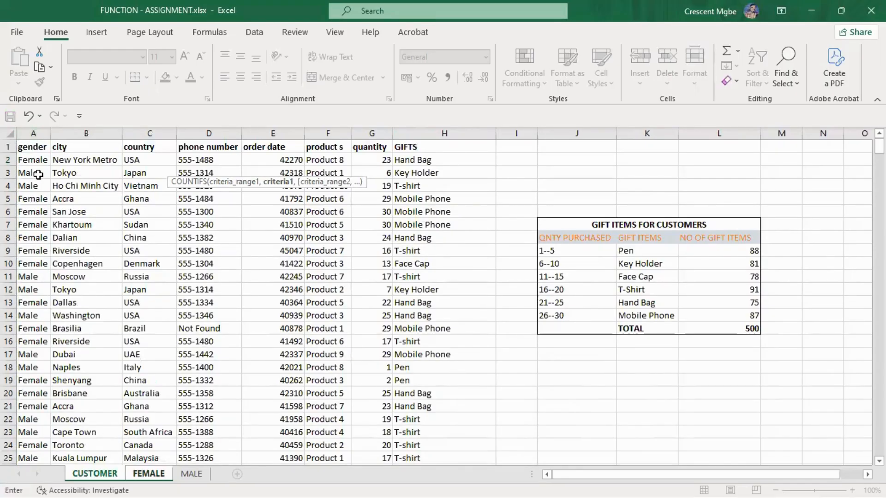
click(33, 161)
text(,)
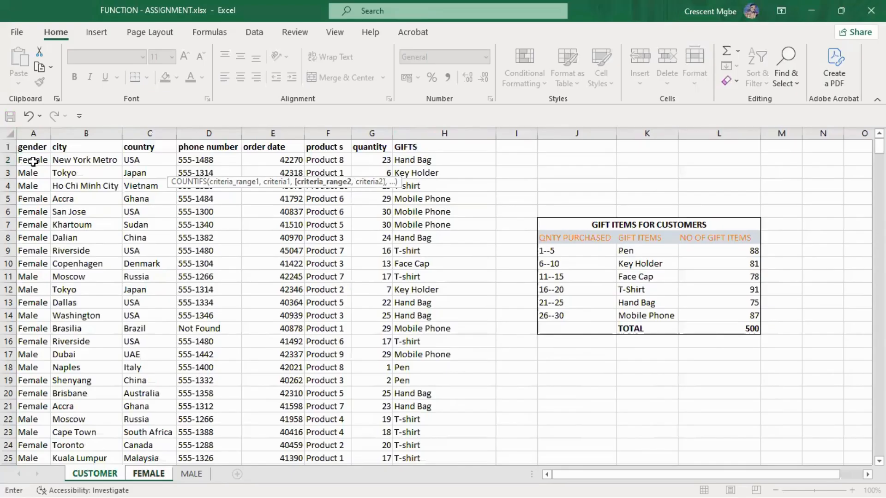
- Try to add the CUSTOMER sheet's country column C:C as second criteria range, with USA in FEMALE!A2 as its criterion
click(185, 134)
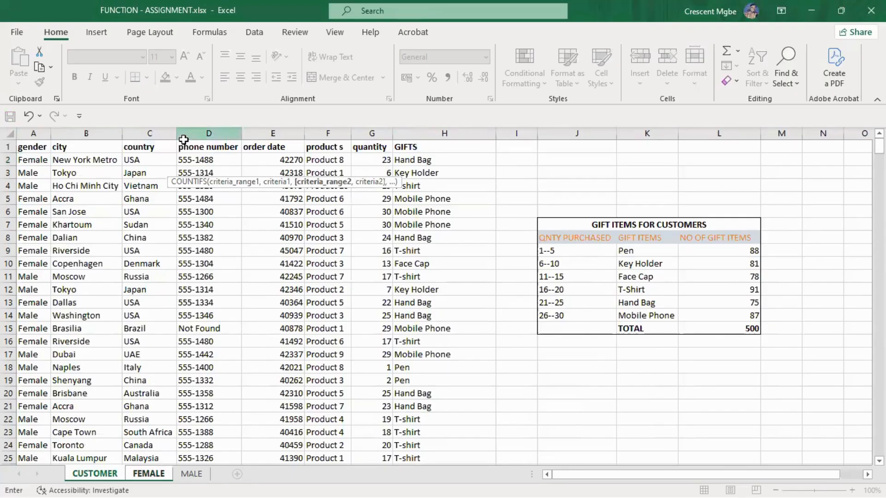
click(149, 132)
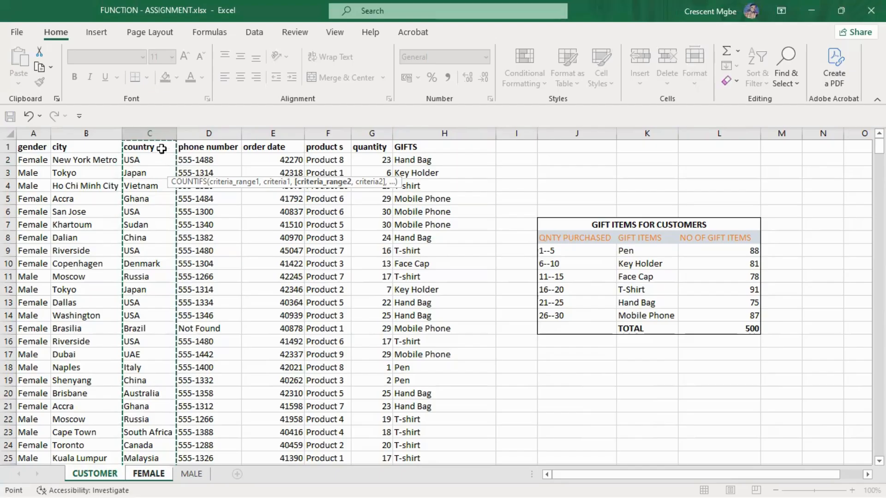
text(,)
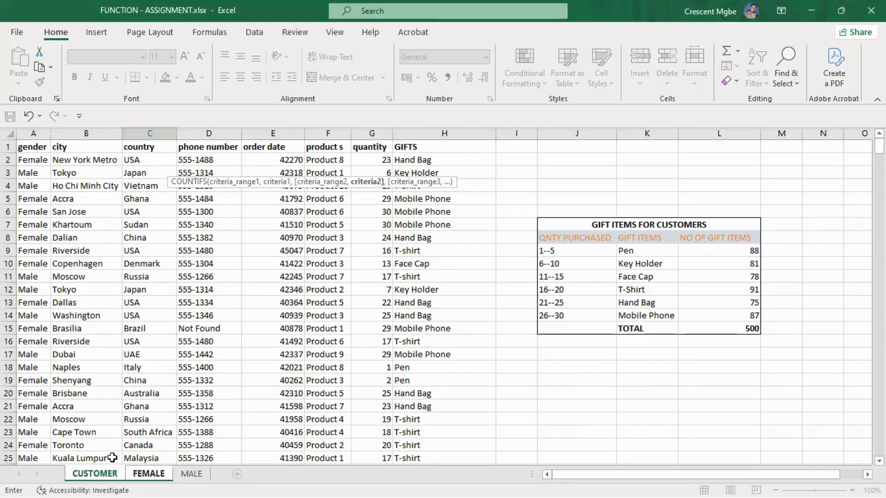
click(150, 474)
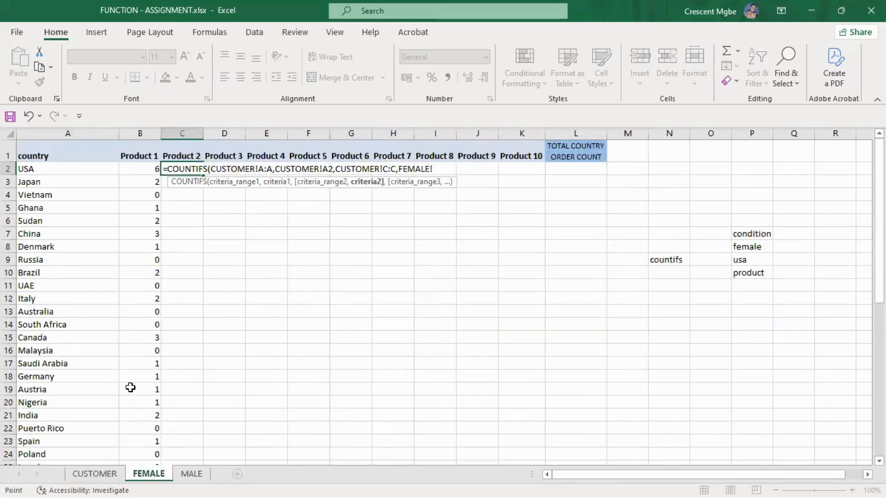
click(58, 168)
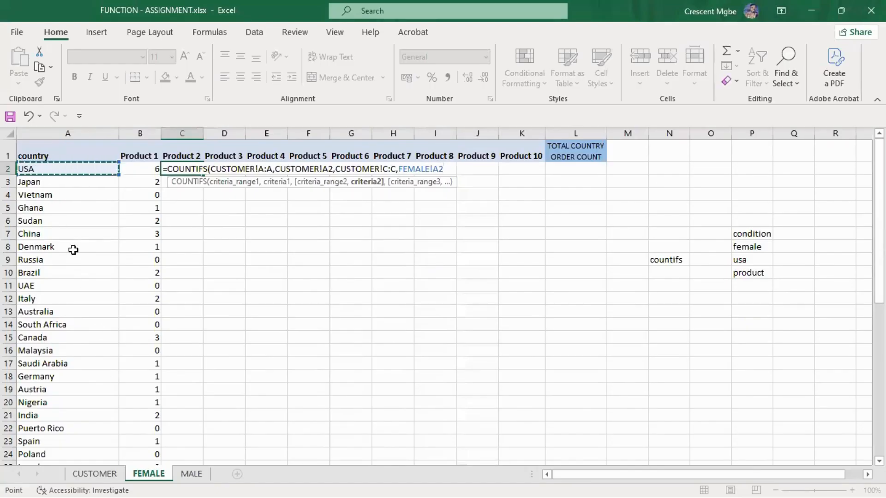
click(83, 475)
text(,)
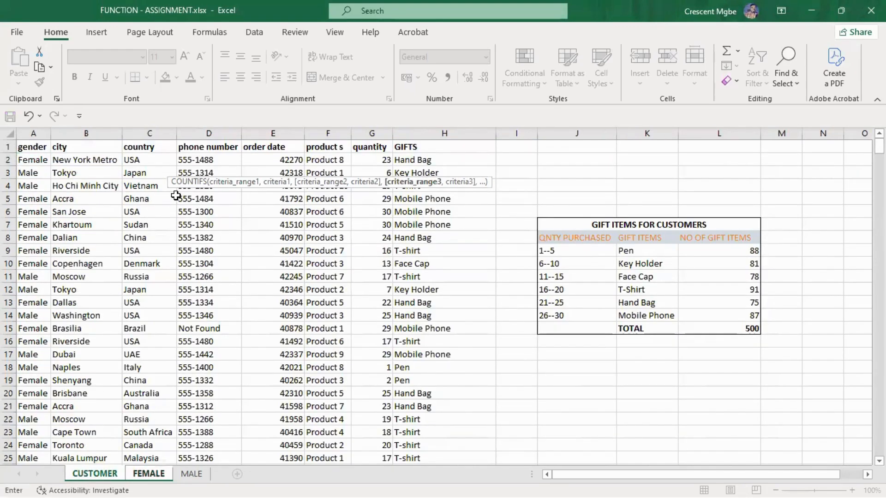
click(148, 474)
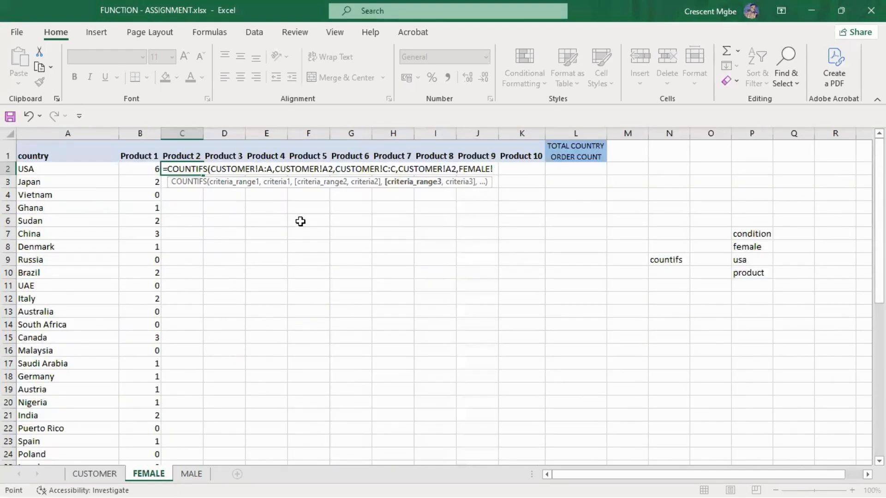
- Remove all entered ranges and criteria from the C2 formula, back to =COUNTIFS(
key(BackSpace)
key(BackSpace)
key(BackSpace)
key(BackSpace)
key(BackSpace)
key(BackSpace)
key(BackSpace)
key(BackSpace)
key(BackSpace)
key(BackSpace)
key(BackSpace)
key(BackSpace)
key(BackSpace)
key(BackSpace)
key(BackSpace)
key(BackSpace)
key(BackSpace)
key(BackSpace)
key(BackSpace)
key(BackSpace)
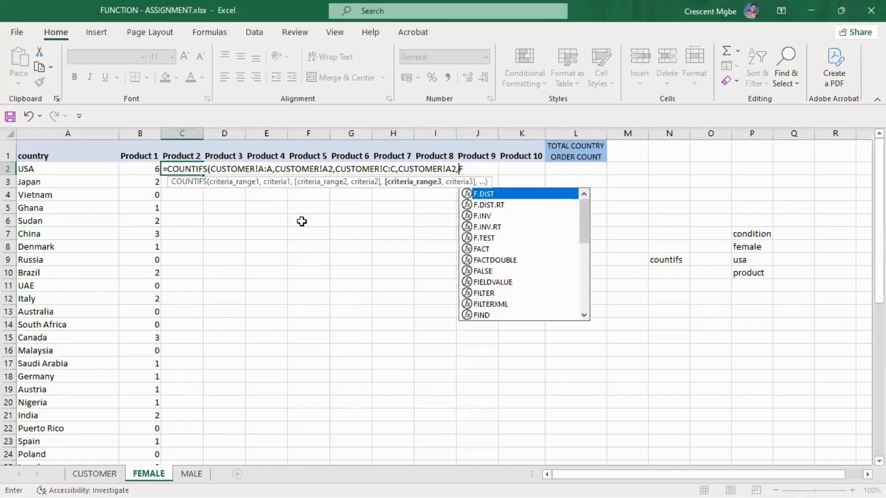
key(BackSpace)
key(BackSpace)
key(BackSpace)
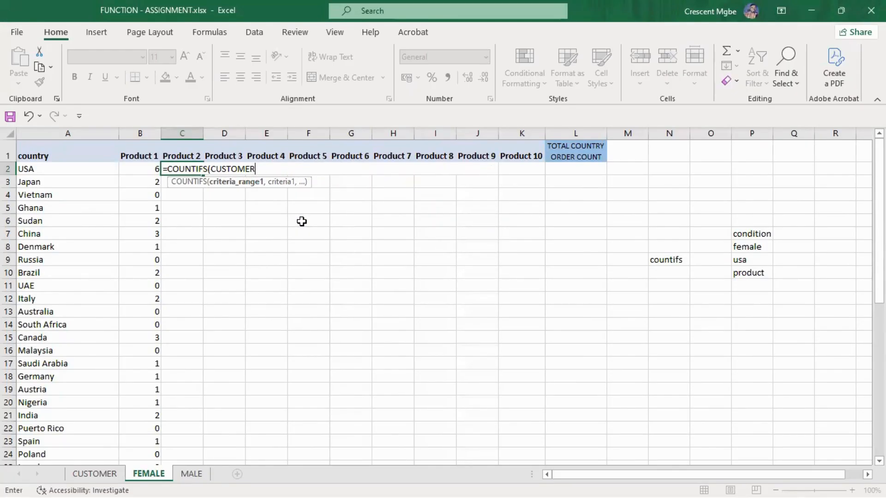
key(BackSpace)
key(BackSpace)
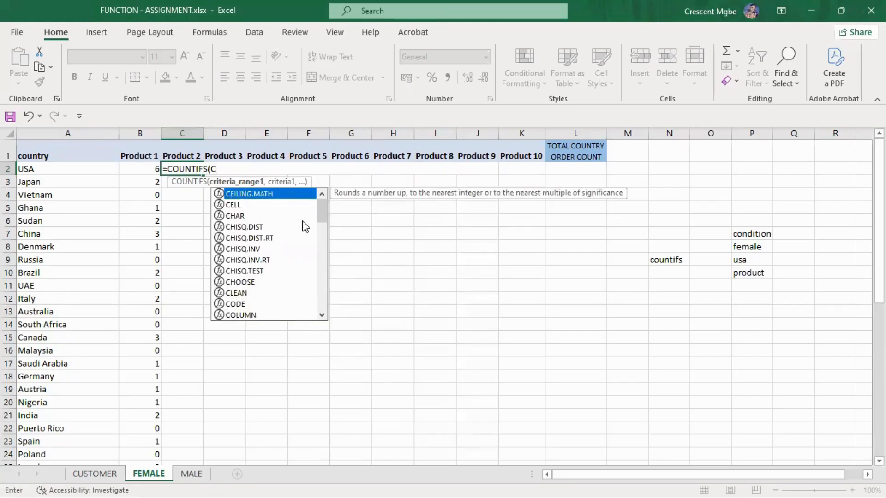
key(BackSpace)
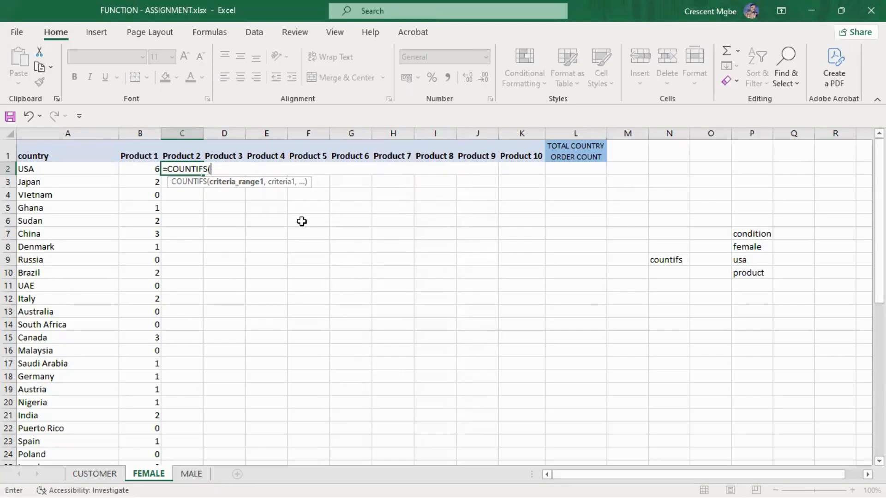
- Set the C2 formula's first criteria range to the CUSTOMER sheet's gender column A:A, with CUSTOMER!A2 as its criterion
click(79, 480)
click(35, 133)
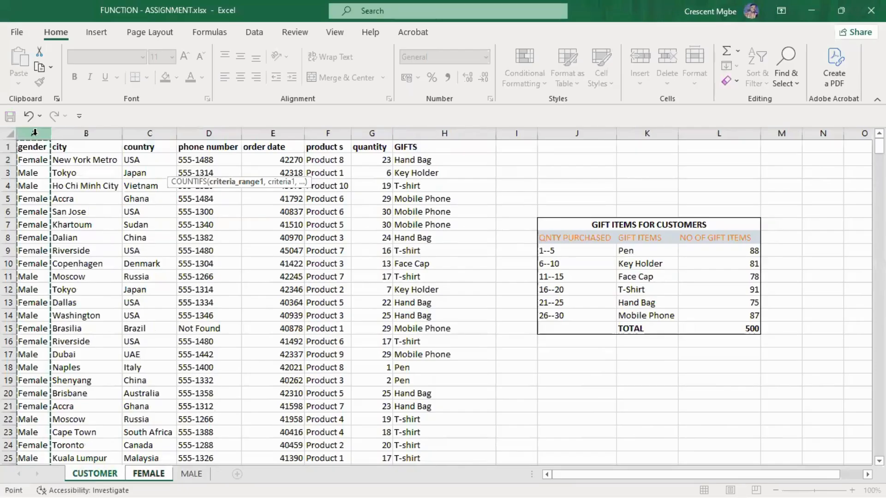
text(,)
click(44, 159)
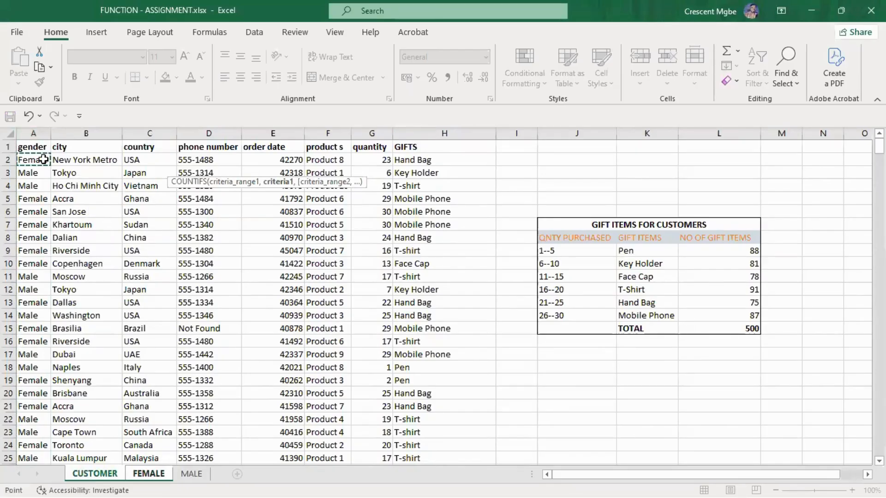
- Add the CUSTOMER sheet's product column F:F as second criteria range in C2, with Product 2 in CUSTOMER!F12 as its criterion
text(,)
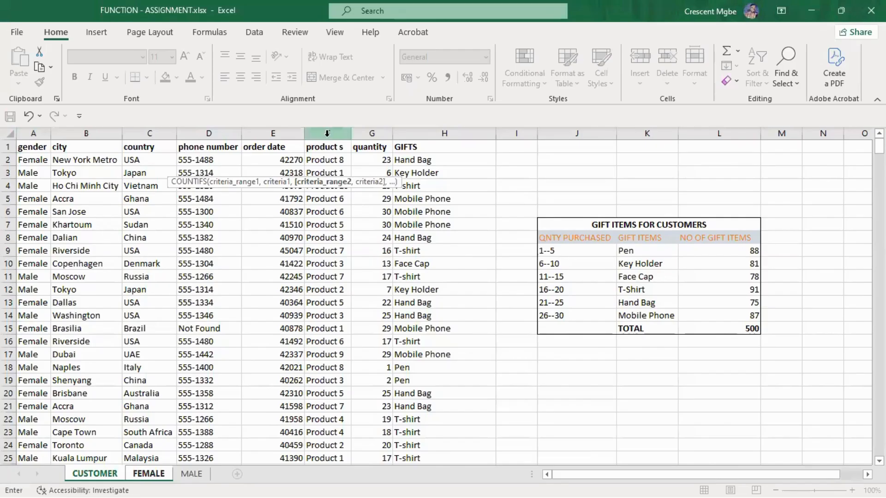
click(328, 134)
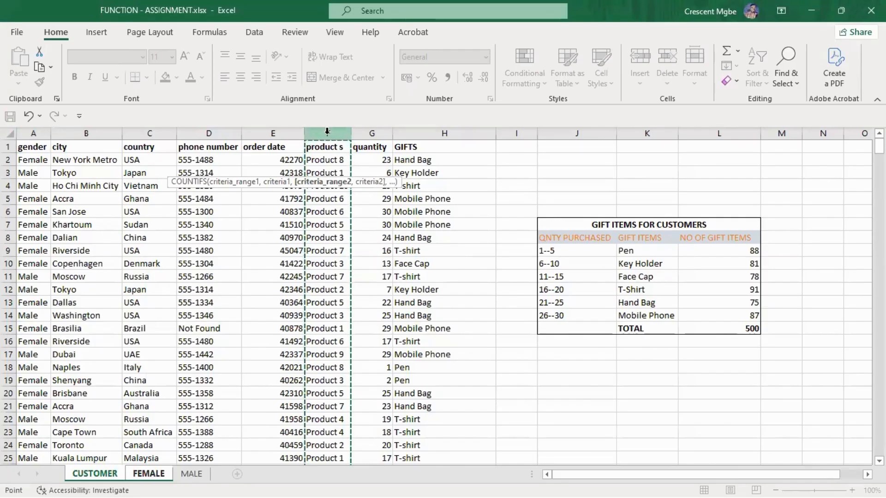
text(,)
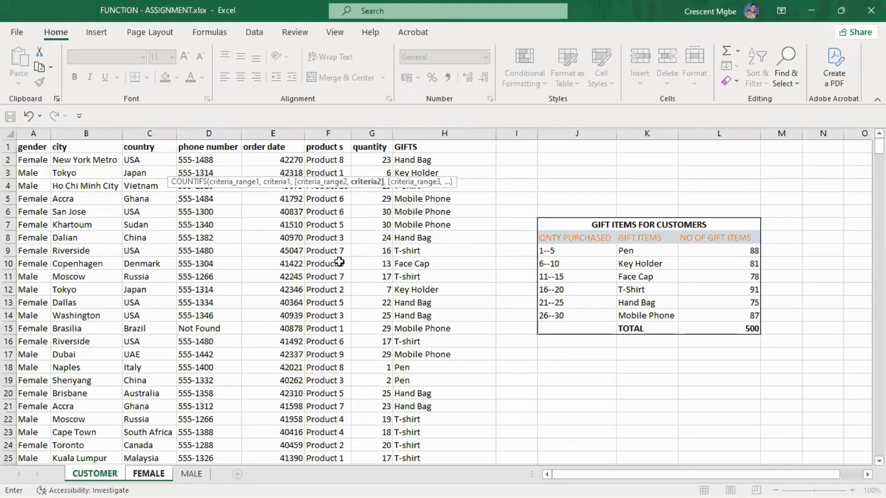
click(330, 291)
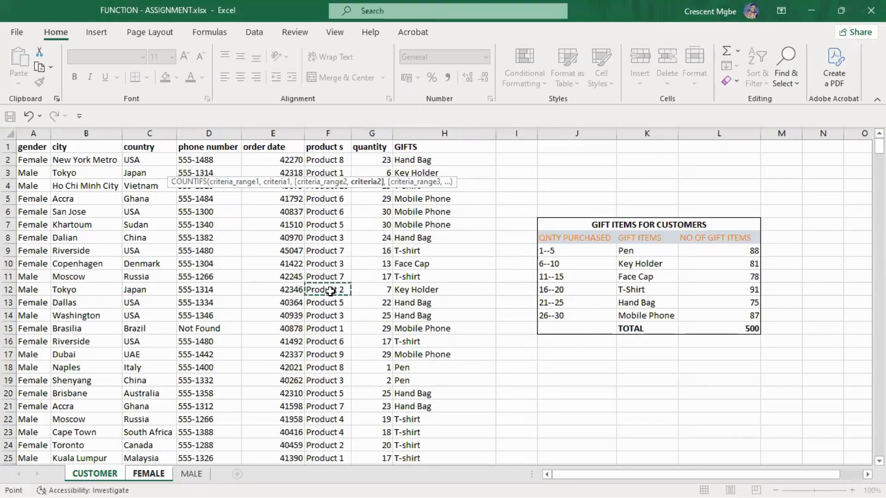
text(,)
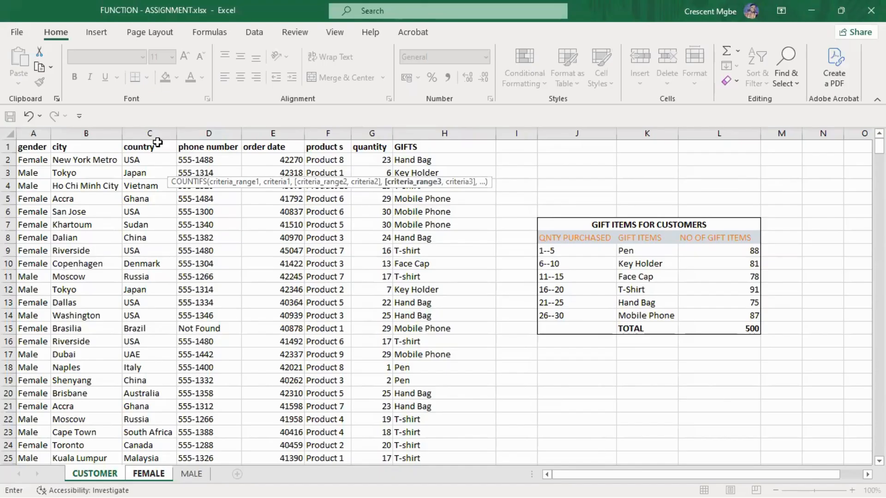
- Try to add the country column C:C as third criteria range with FEMALE!A2 as its criterion, and enter the C2 formula
click(148, 133)
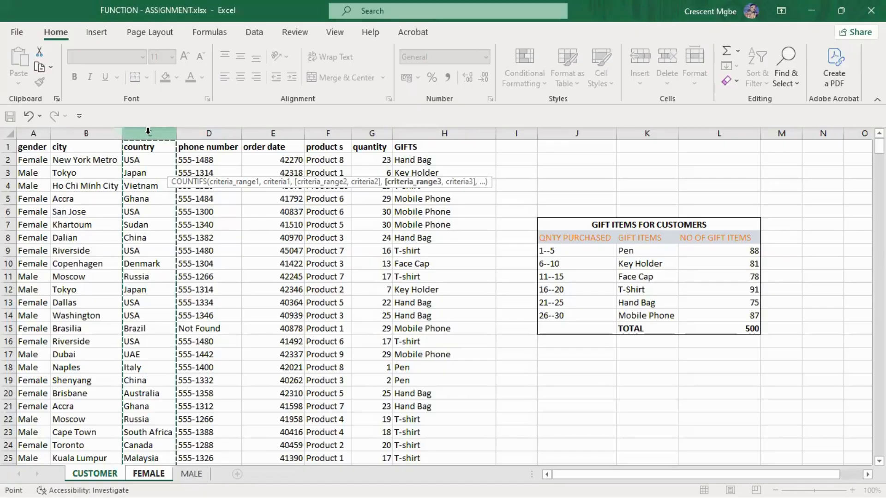
click(152, 477)
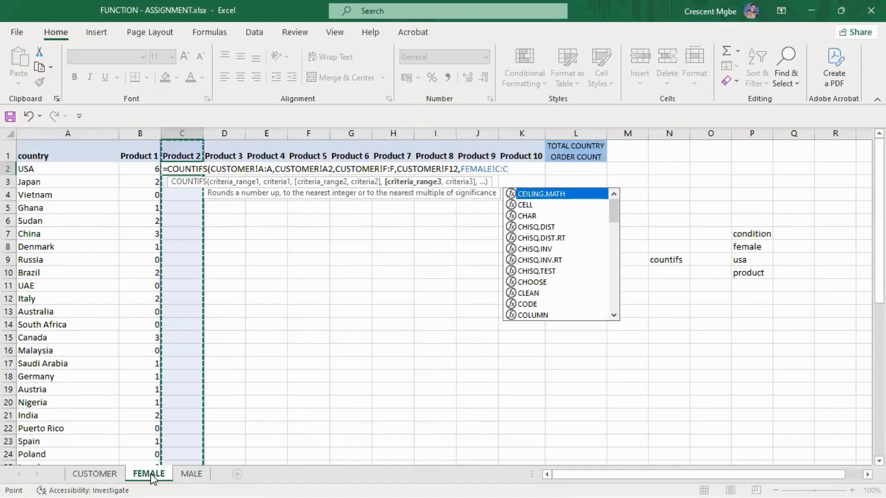
text(,)
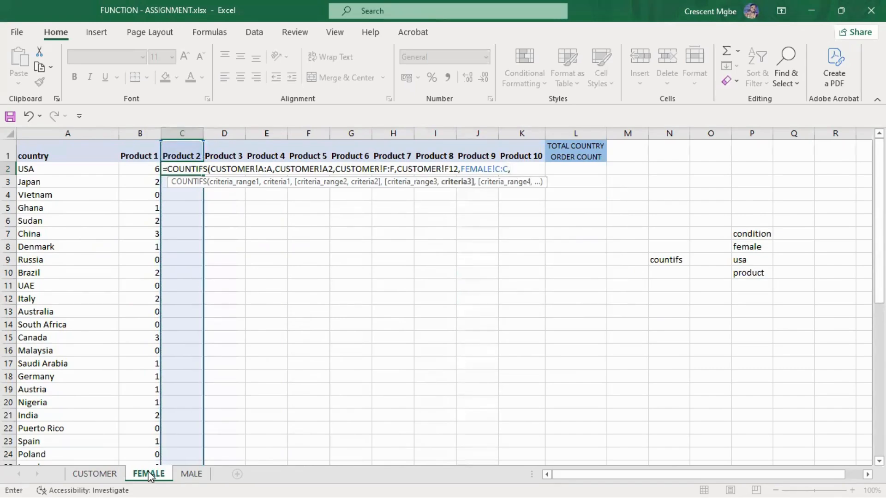
click(47, 169)
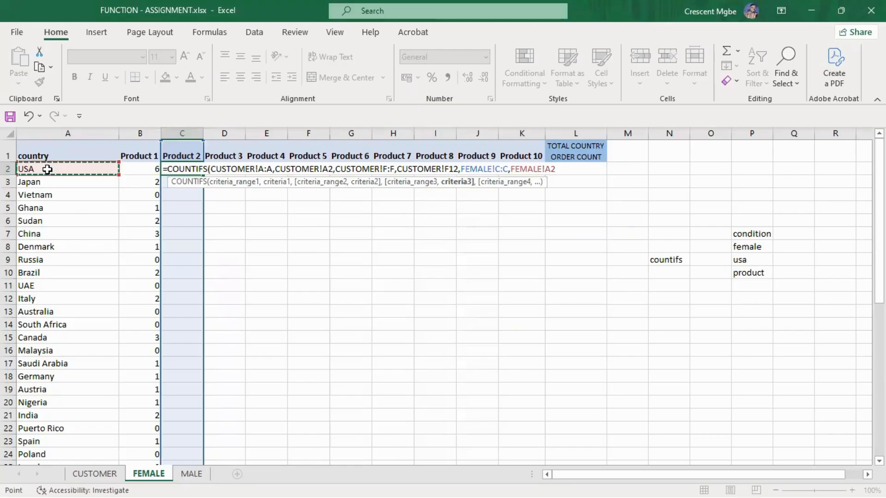
key(Return)
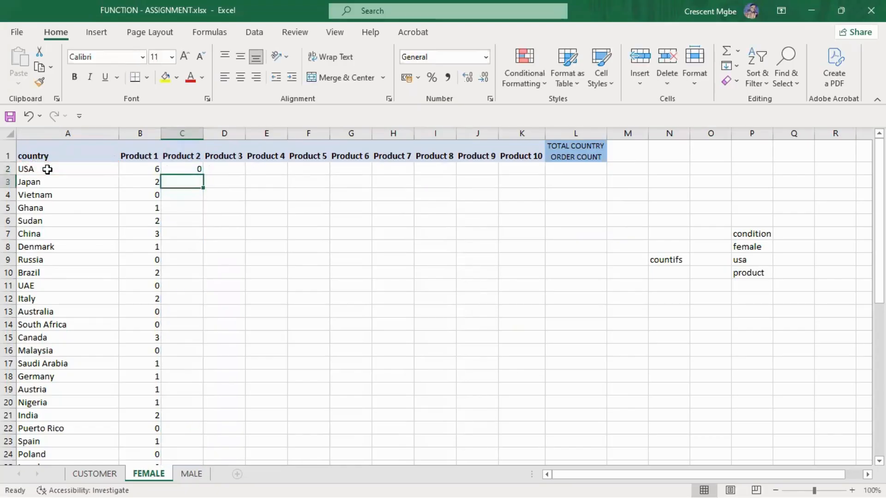
- Reopen the C2 formula, try to remove the C:C reference after FEMALE! in the third criteria range, and commit the edit
click(184, 168)
double_click(184, 168)
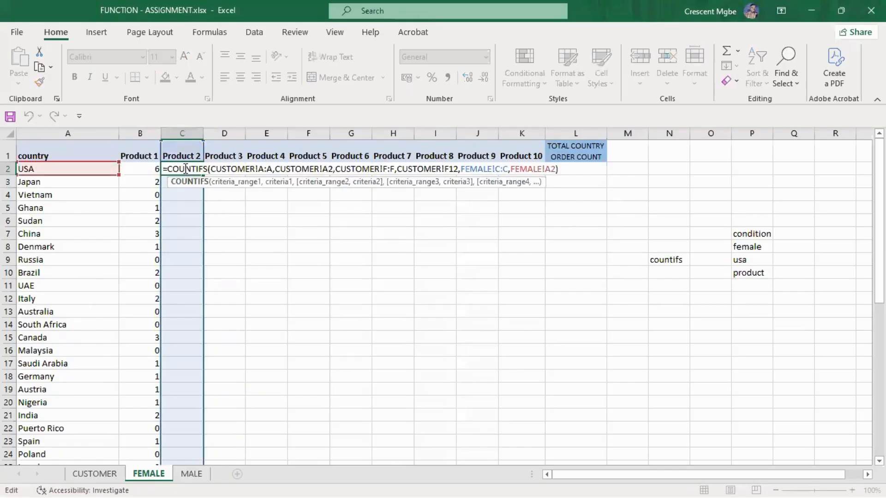
click(507, 168)
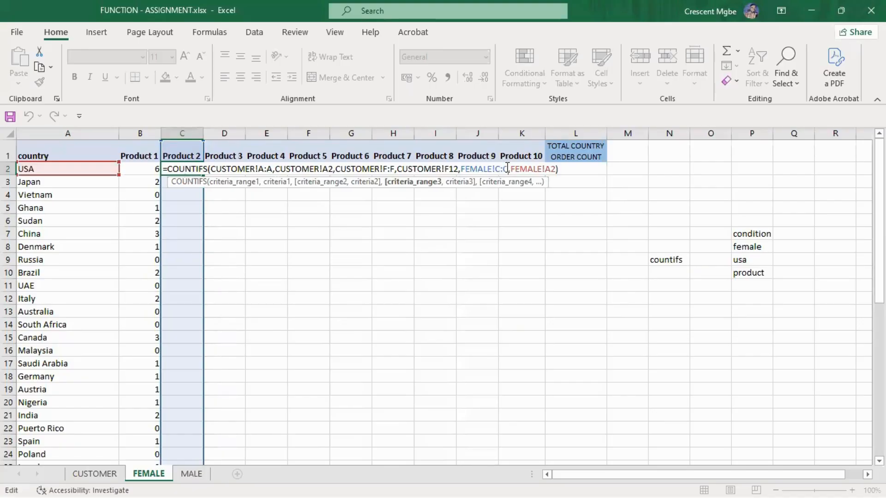
key(BackSpace)
key(BackSpace)
key(BackSpace)
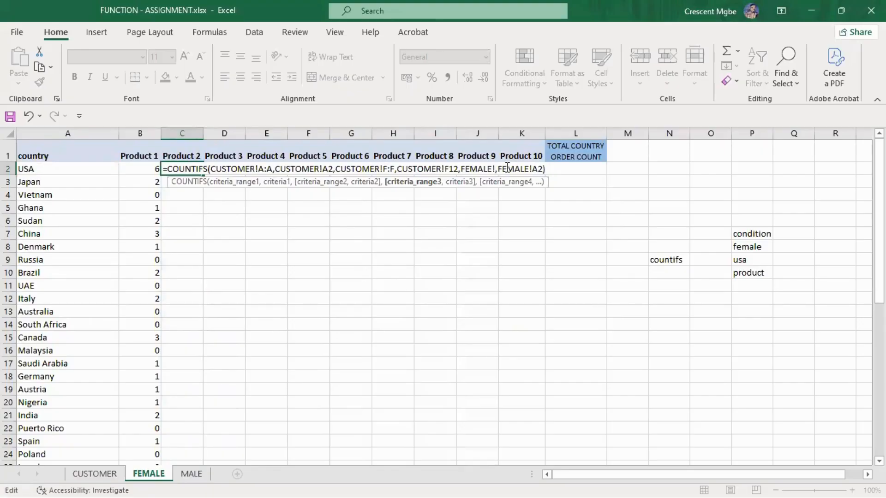
key(Return)
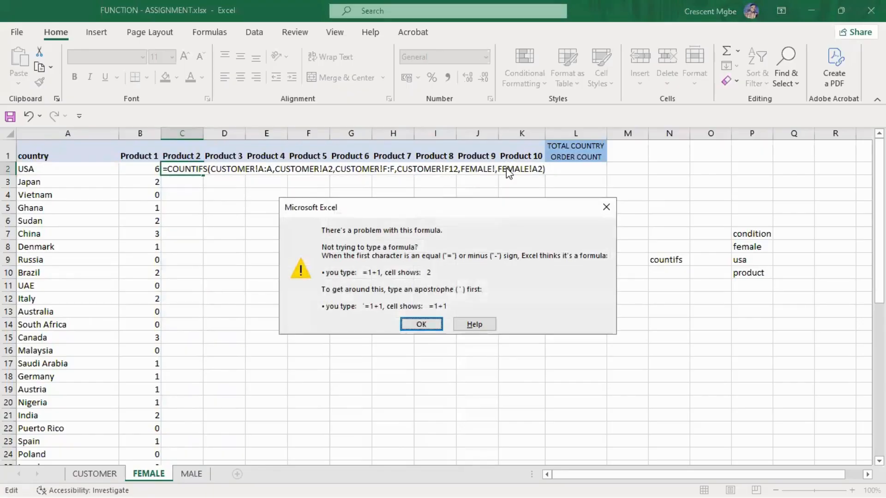
click(420, 324)
- Clear all the ranges and criteria from the C2 formula back to the opening =COUNTIFS(
click(543, 170)
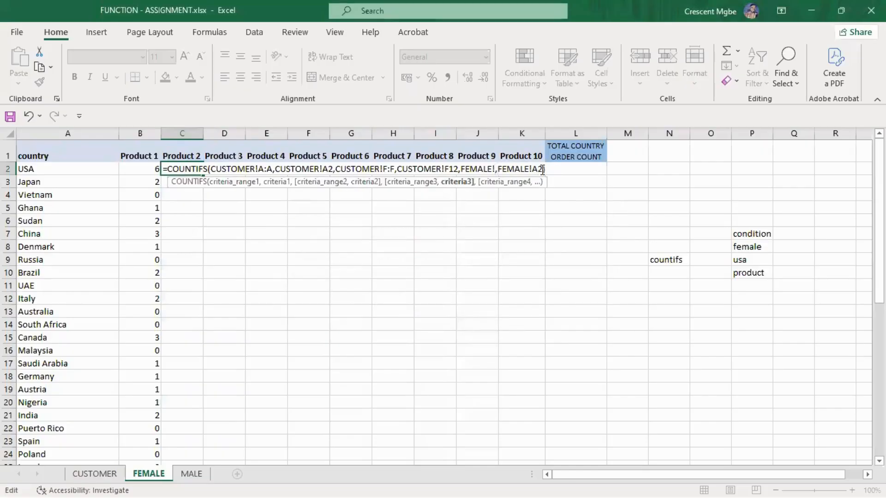
click(548, 169)
key(BackSpace)
key(BackSpace)
key(BackSpace)
key(BackSpace)
key(BackSpace)
key(BackSpace)
key(BackSpace)
key(BackSpace)
key(BackSpace)
key(BackSpace)
key(BackSpace)
key(BackSpace)
key(BackSpace)
key(BackSpace)
key(BackSpace)
key(BackSpace)
key(BackSpace)
key(BackSpace)
key(BackSpace)
key(BackSpace)
key(BackSpace)
key(BackSpace)
key(BackSpace)
key(BackSpace)
key(BackSpace)
key(BackSpace)
key(BackSpace)
key(BackSpace)
key(BackSpace)
key(BackSpace)
key(BackSpace)
key(BackSpace)
key(BackSpace)
key(BackSpace)
key(BackSpace)
key(BackSpace)
key(BackSpace)
key(BackSpace)
key(BackSpace)
key(BackSpace)
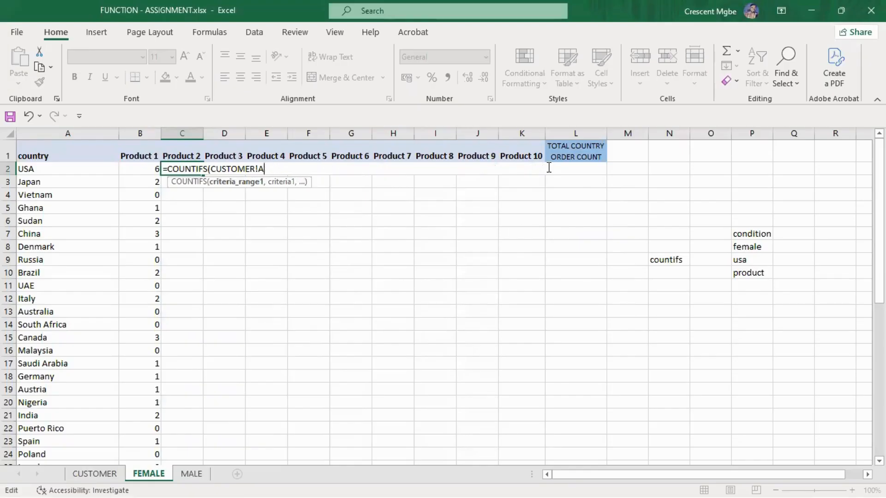
key(BackSpace)
key(BackSpace)
- Set the C2 formula's first criteria range to the CUSTOMER sheet's gender column A:A, with Female in CUSTOMER!A2 as its criterion
click(96, 476)
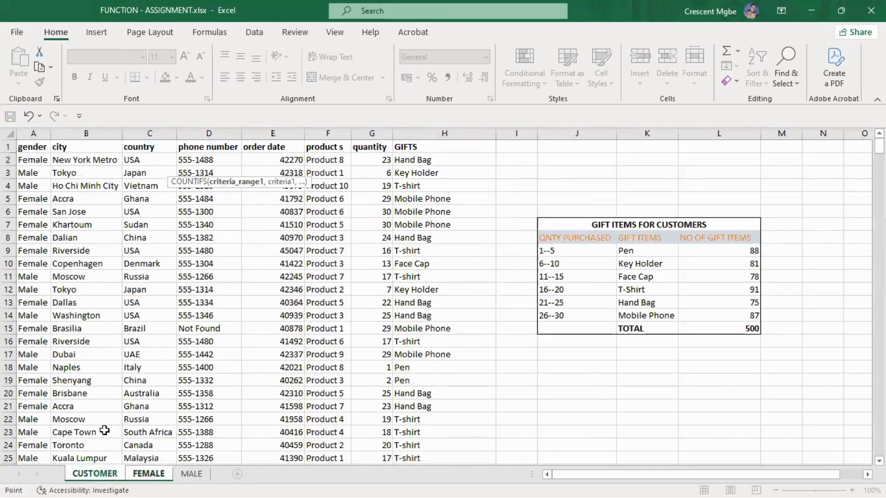
click(34, 134)
text(,)
click(38, 159)
text(,)
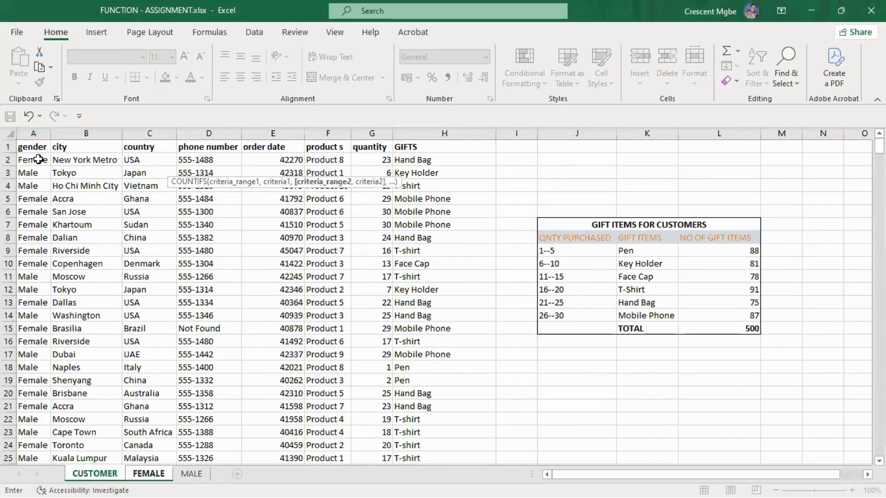
- Set the second criteria range to the CUSTOMER sheet's product column F:F, with Product 2 in CUSTOMER!F12 as its criterion
click(335, 133)
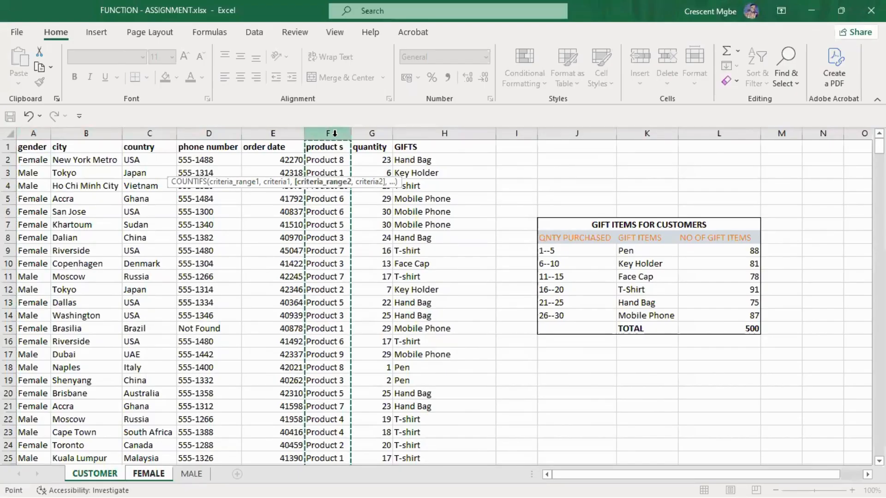
text(,)
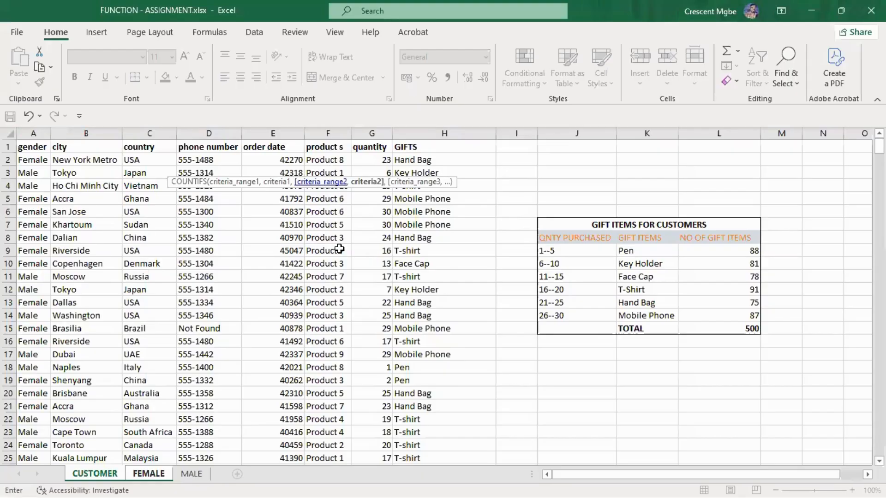
click(335, 289)
text(,)
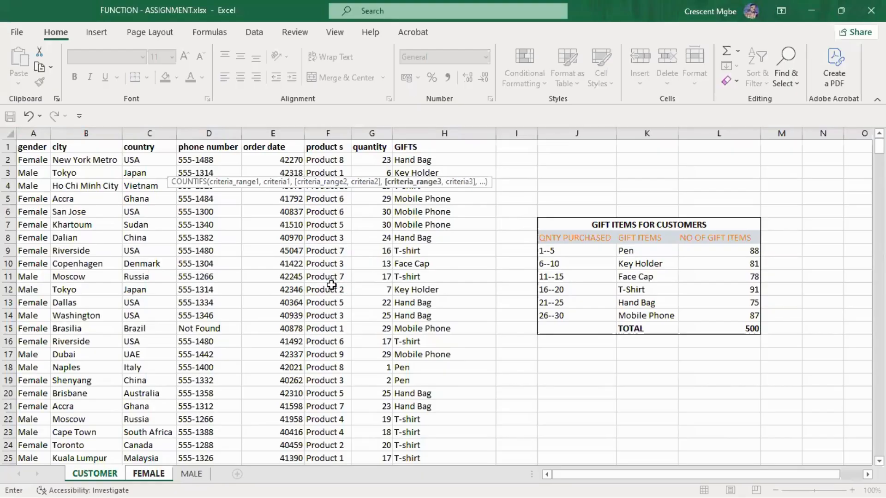
- Complete and enter the C2 formula with the CUSTOMER sheet's country column C:C as third range and USA in FEMALE!A2 as its criterion
click(139, 134)
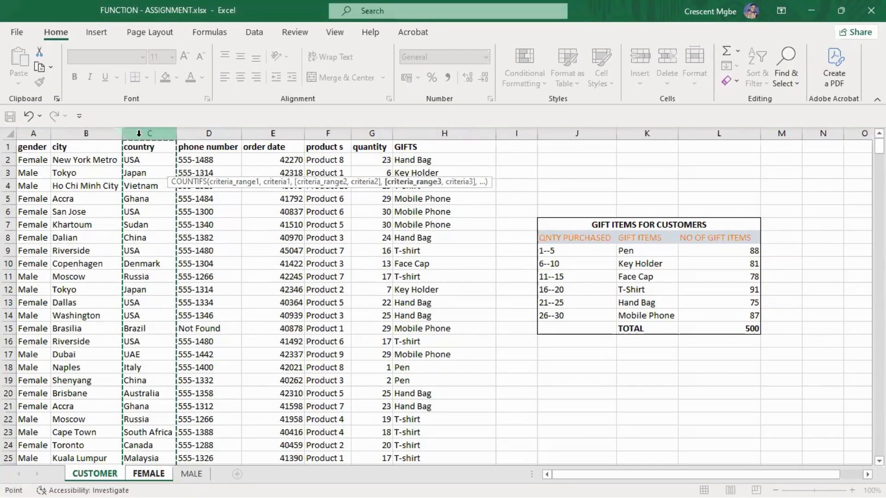
text(,)
click(137, 480)
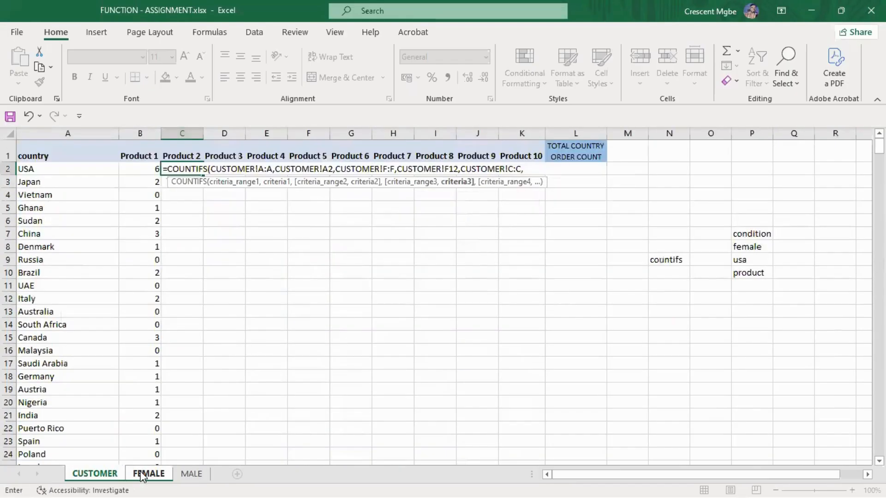
click(73, 170)
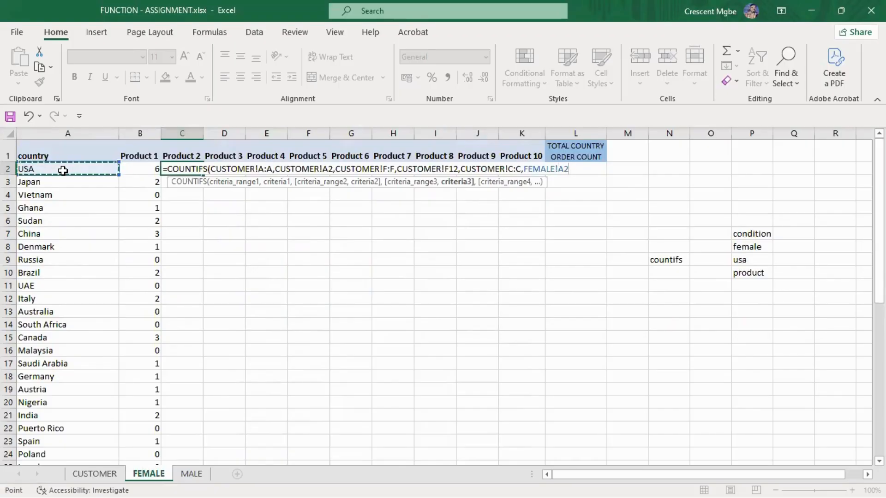
key(Return)
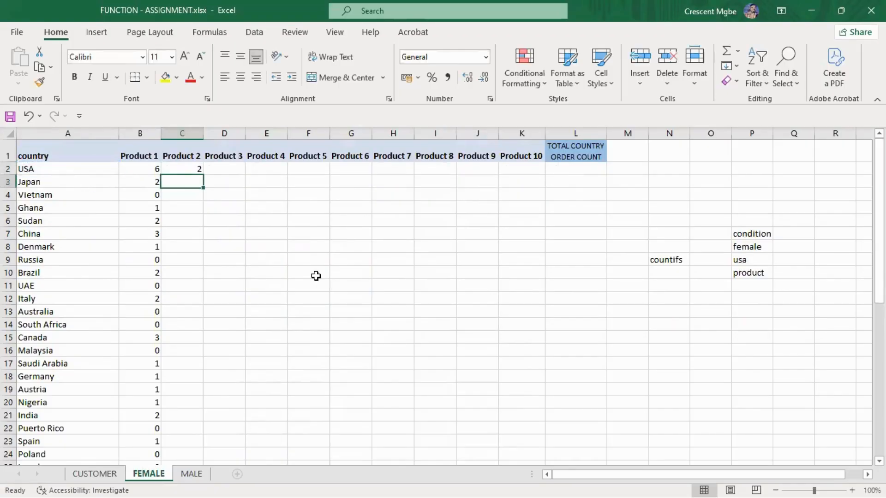
- Fill the C2 formula down the Product 2 column through row 48
click(190, 169)
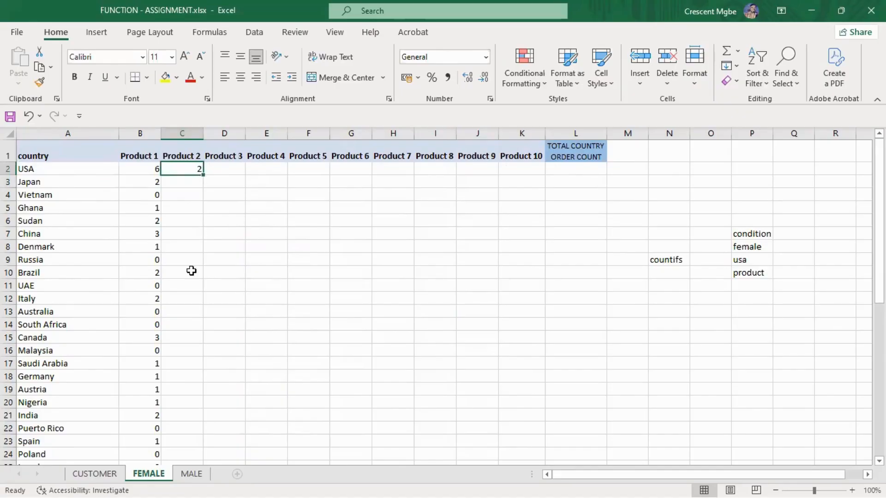
double_click(204, 174)
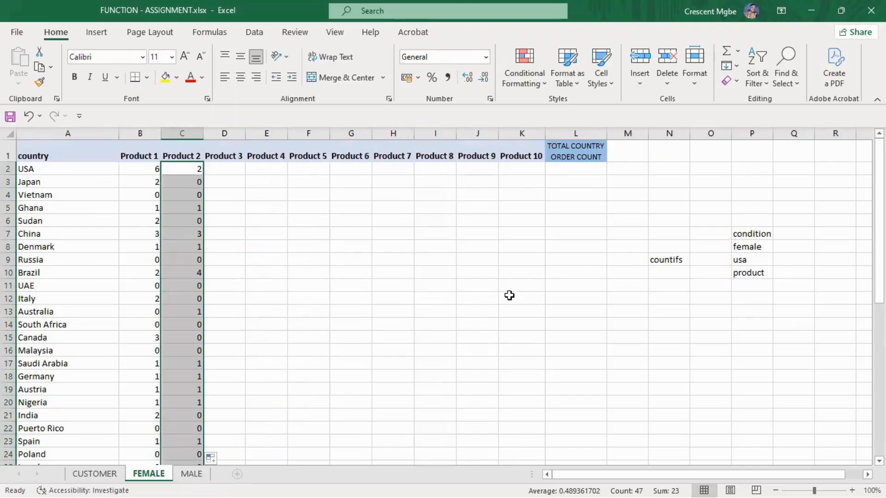
scroll(510, 295, down, 10)
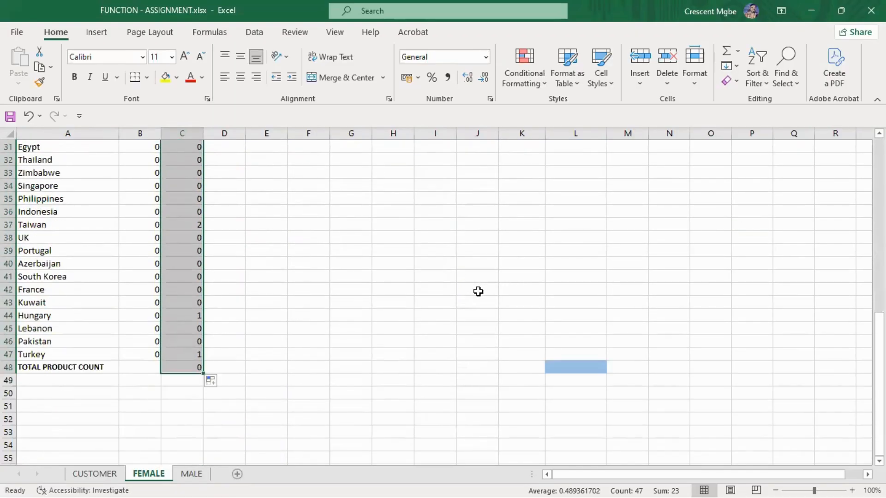
scroll(475, 290, up, 10)
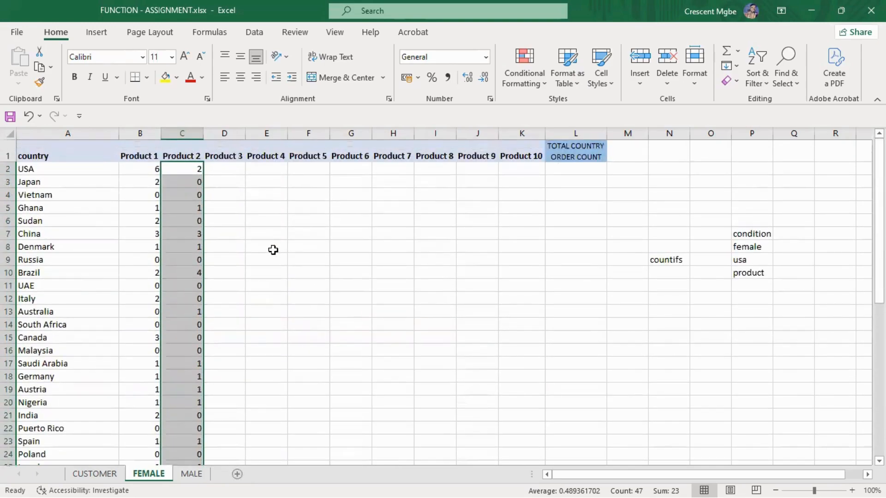
- Examine the cell references of the C2 COUNTIFS formula and the matching columns on the CUSTOMER sheet
click(191, 181)
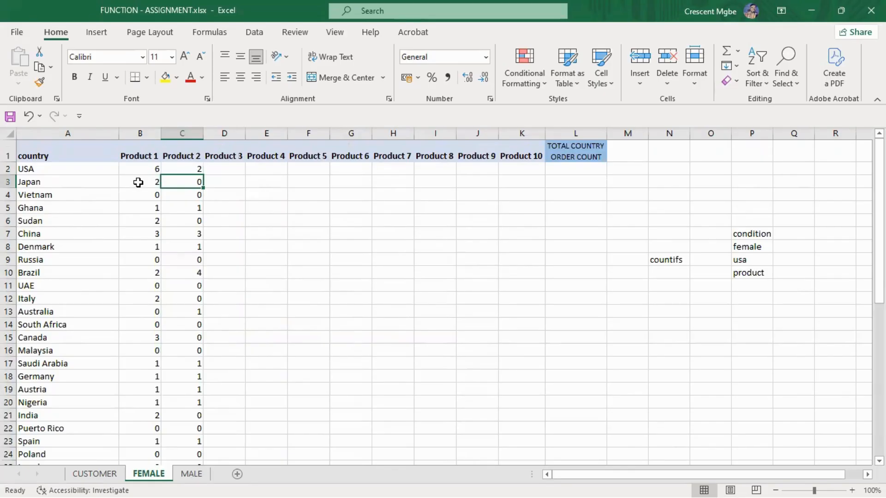
double_click(191, 169)
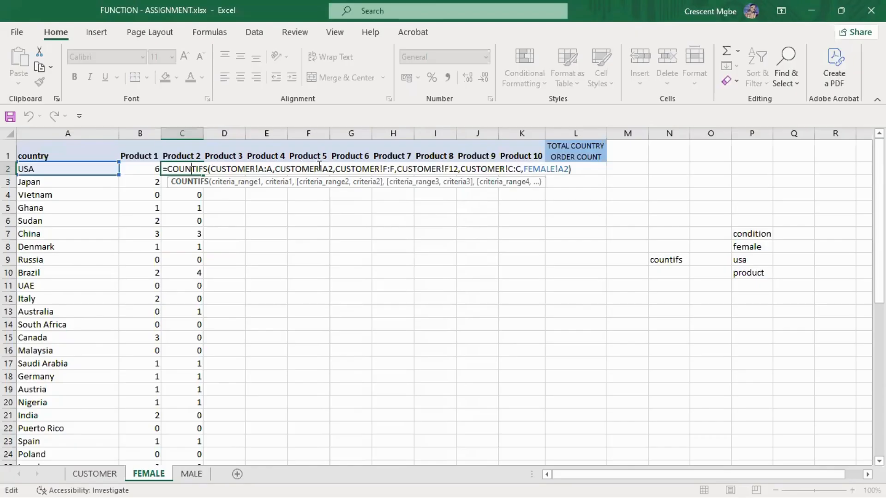
click(337, 169)
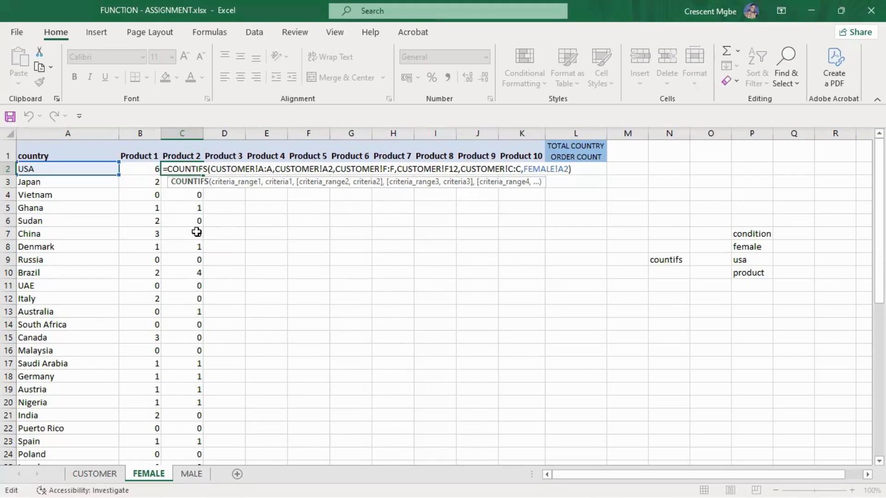
key(Return)
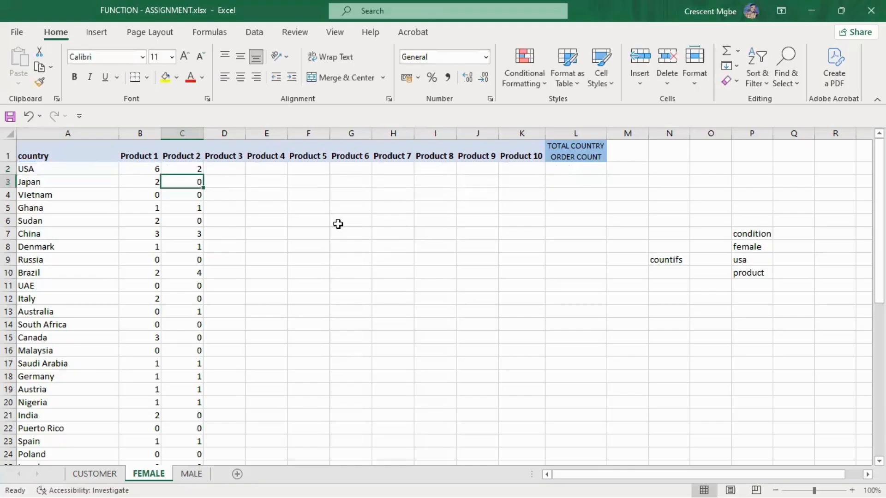
click(95, 474)
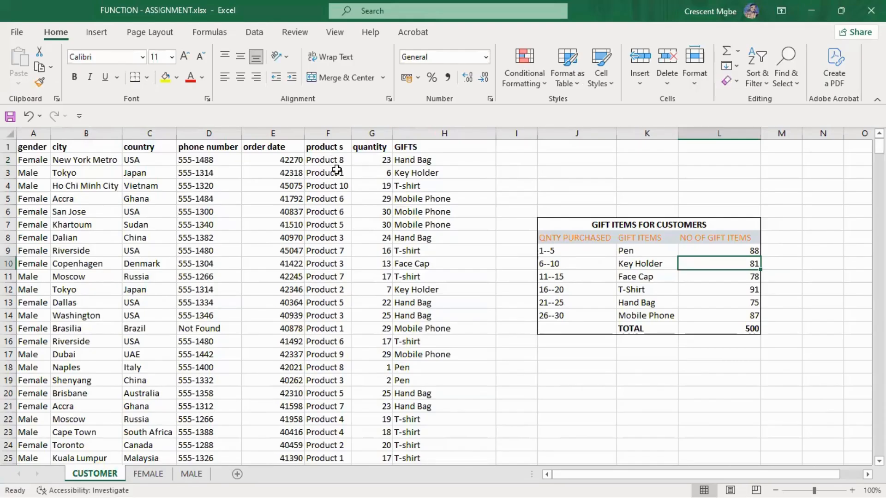
click(150, 475)
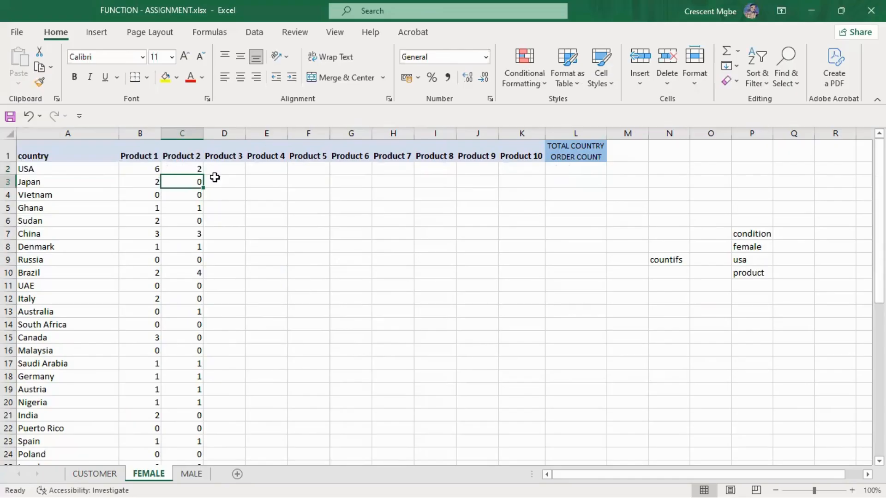
- Compare the country and product columns on the CUSTOMER sheet with the country rows and product headers on the FEMALE sheet
click(90, 472)
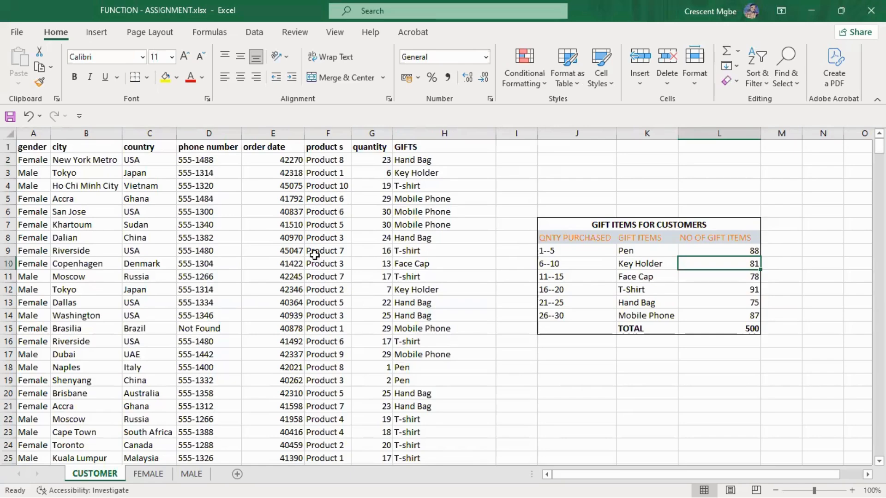
click(148, 474)
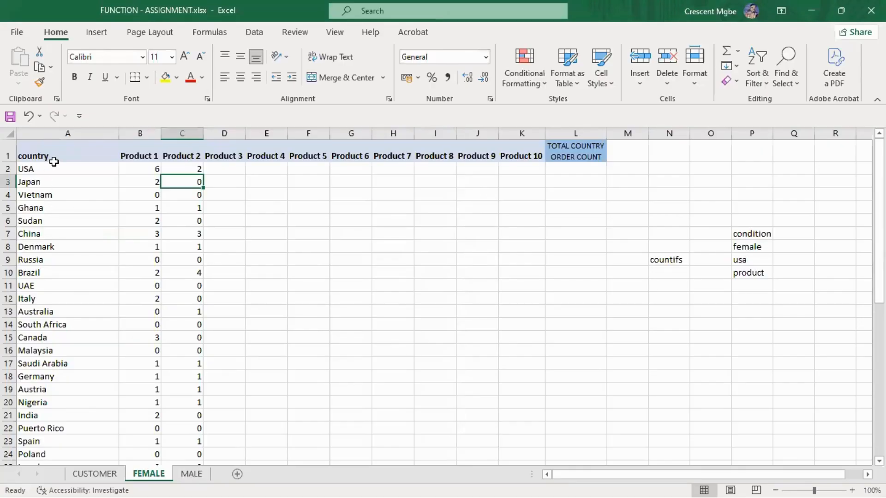
click(92, 474)
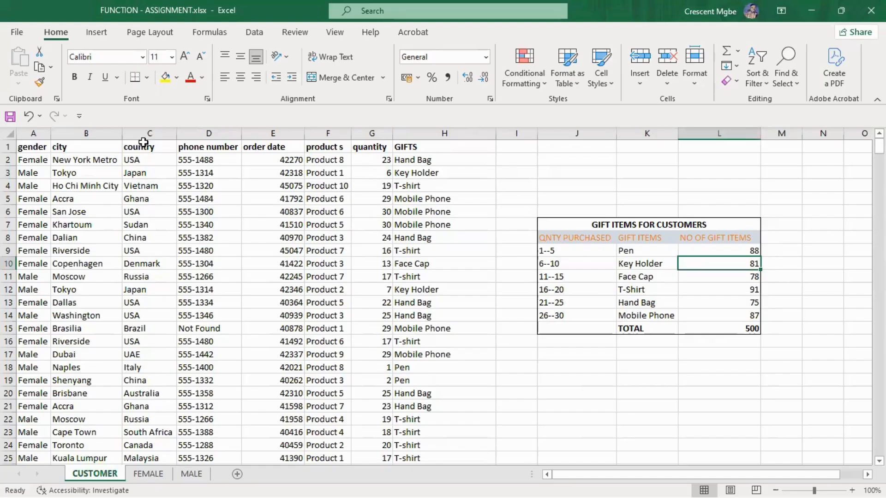
click(148, 474)
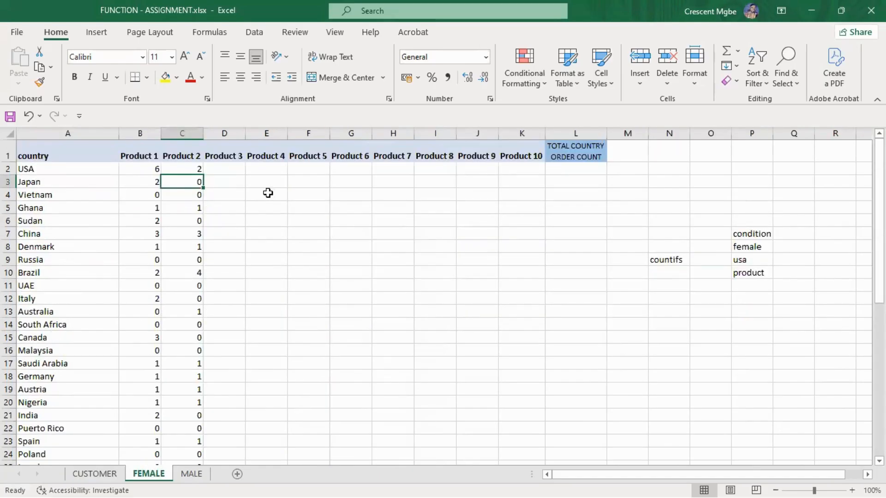
click(104, 475)
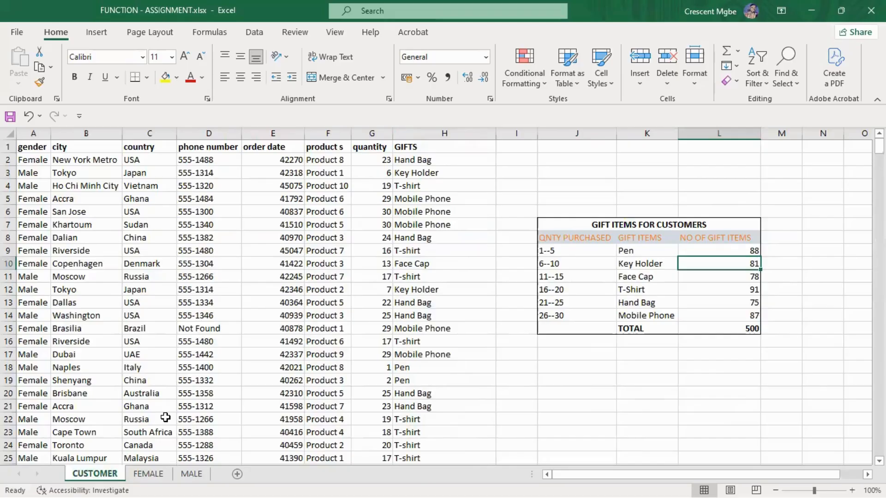
click(328, 131)
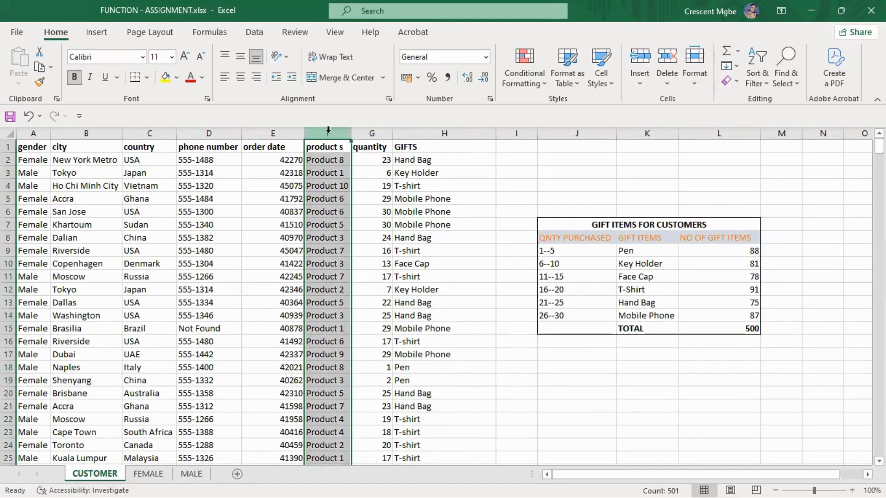
click(149, 474)
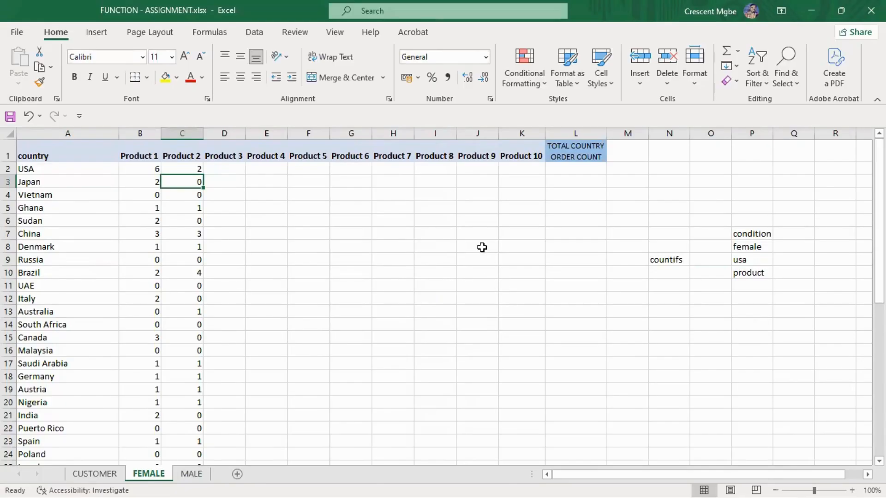
- Examine the CUSTOMER sheet's product column as a whole against individual cells in the product, order date, phone number and country columns
click(95, 474)
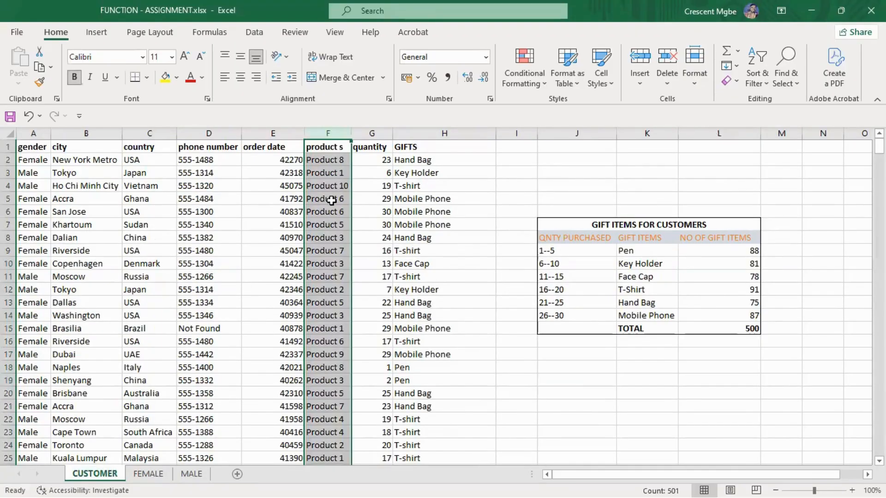
click(330, 160)
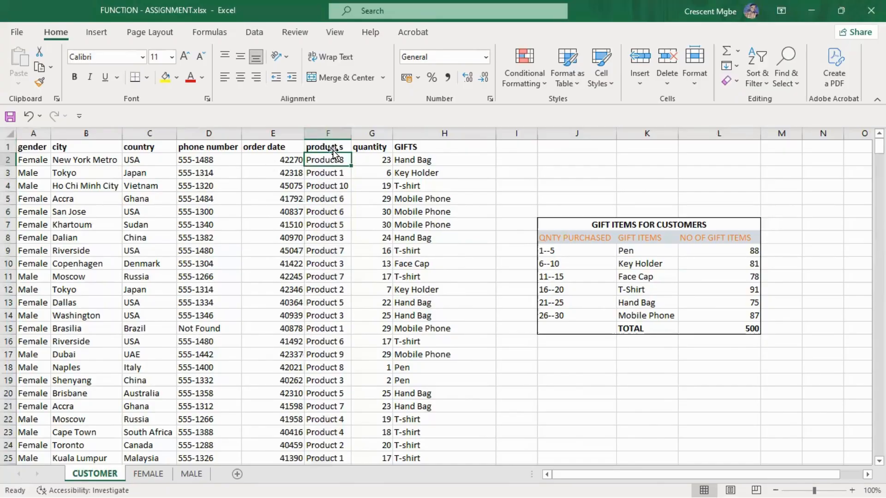
click(328, 134)
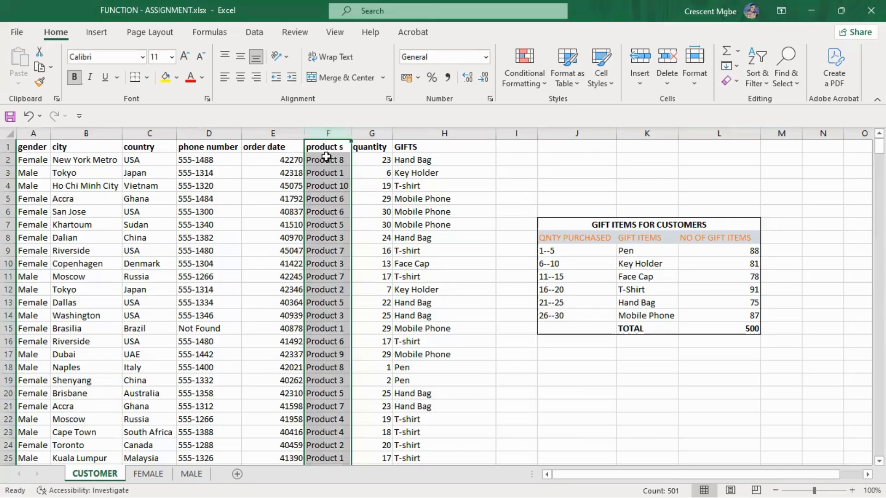
click(324, 161)
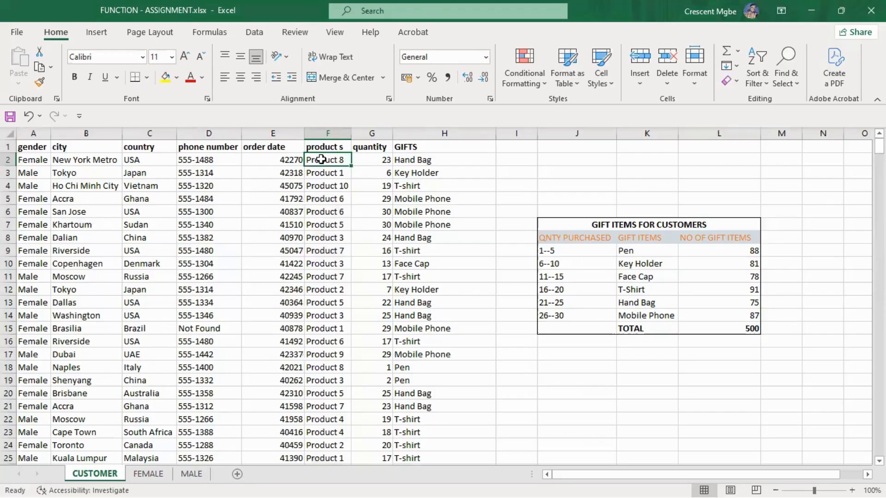
click(328, 134)
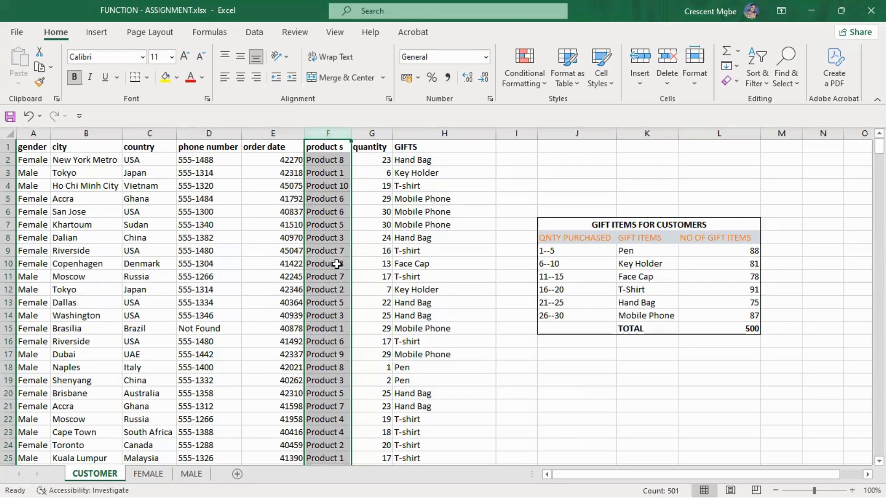
click(340, 160)
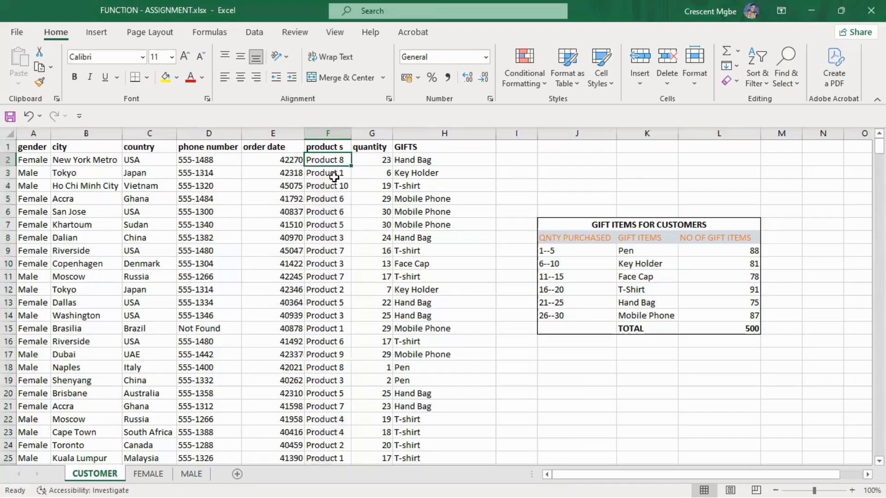
click(335, 173)
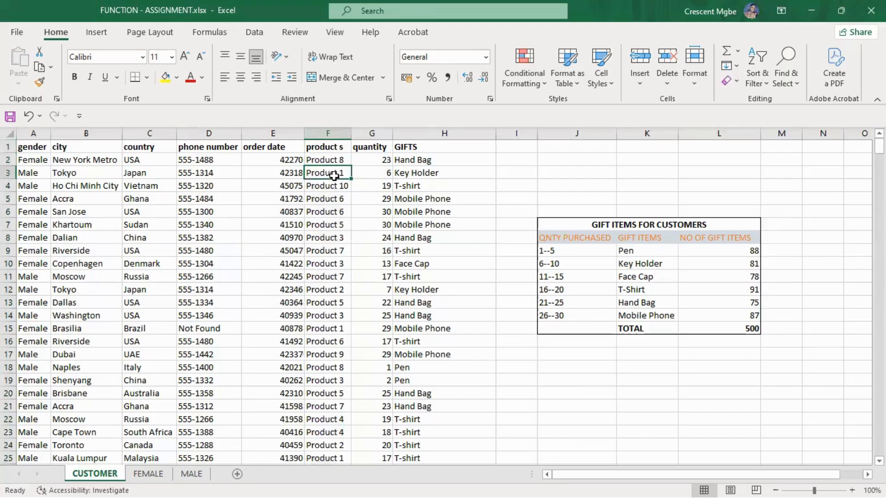
click(270, 161)
click(213, 157)
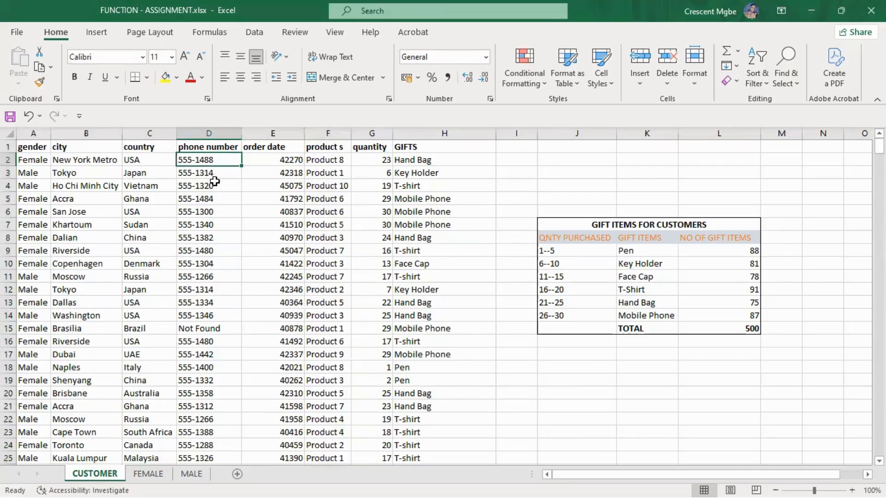
click(214, 173)
click(138, 159)
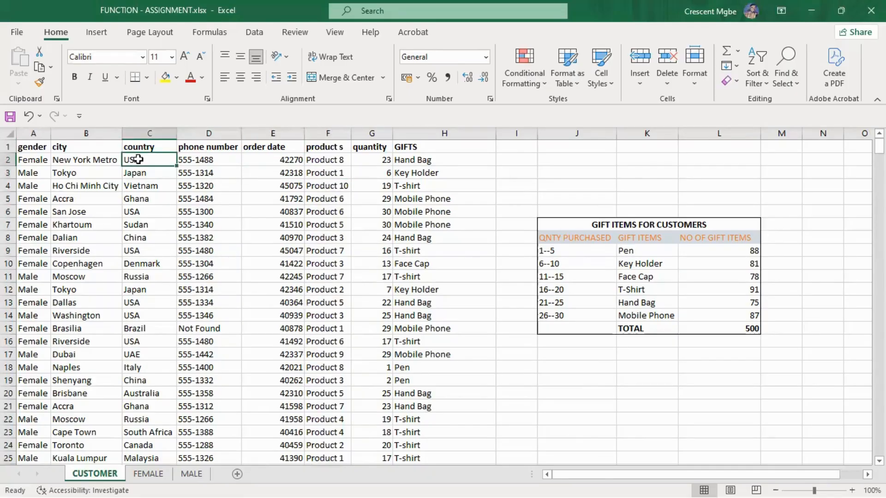
click(140, 179)
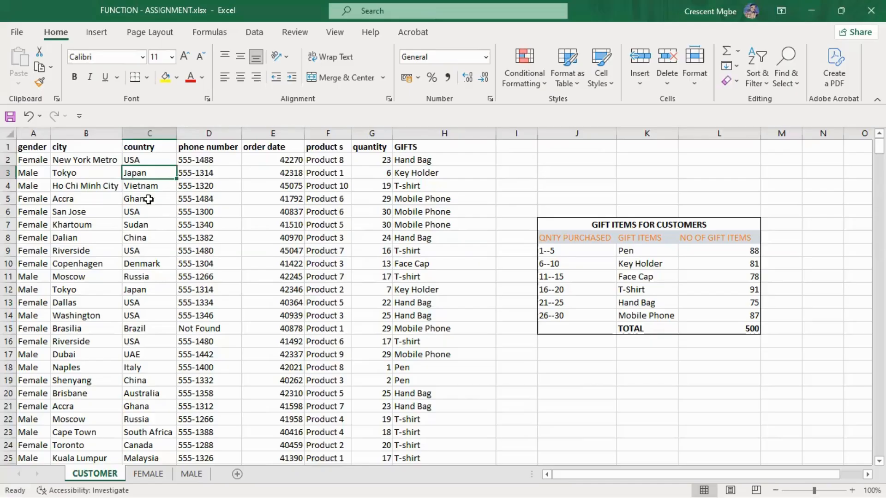
click(332, 135)
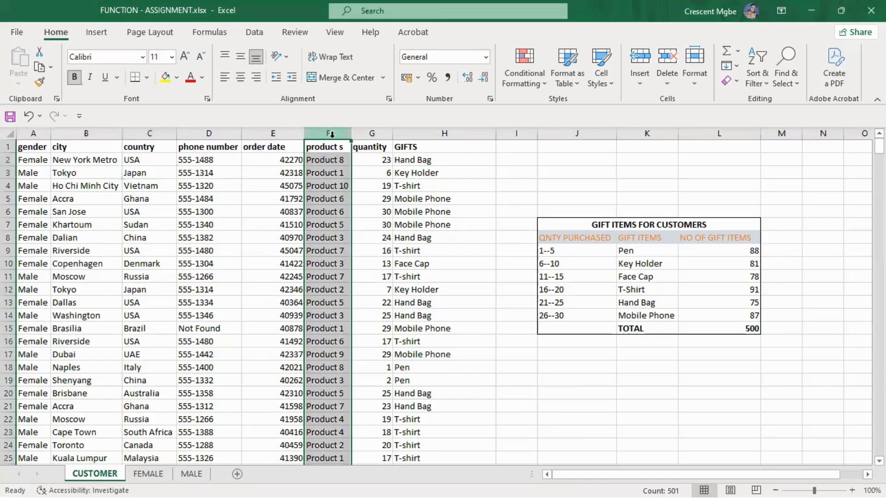
- Review the FEMALE sheet's remaining product columns, the TOTAL COUNTRY ORDER COUNT column and the TOTAL PRODUCT COUNT row
click(148, 474)
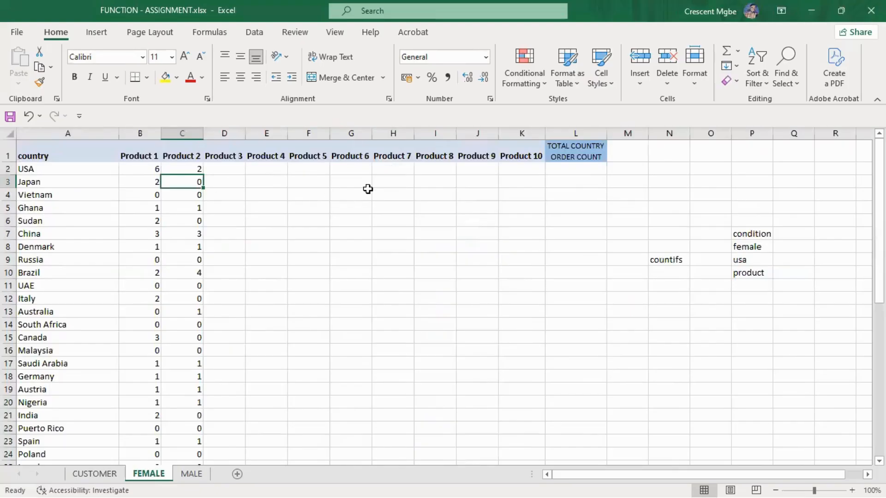
click(232, 167)
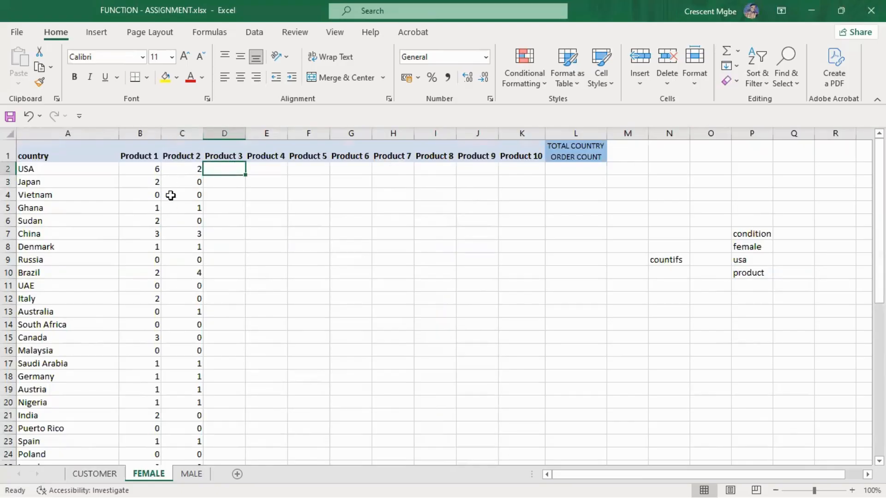
scroll(187, 317, down, 14)
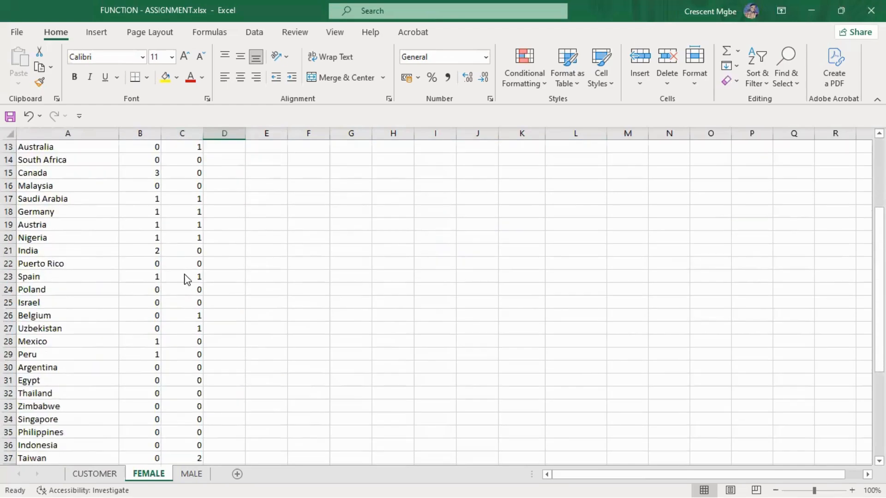
scroll(183, 277, up, 10)
scroll(196, 255, up, 4)
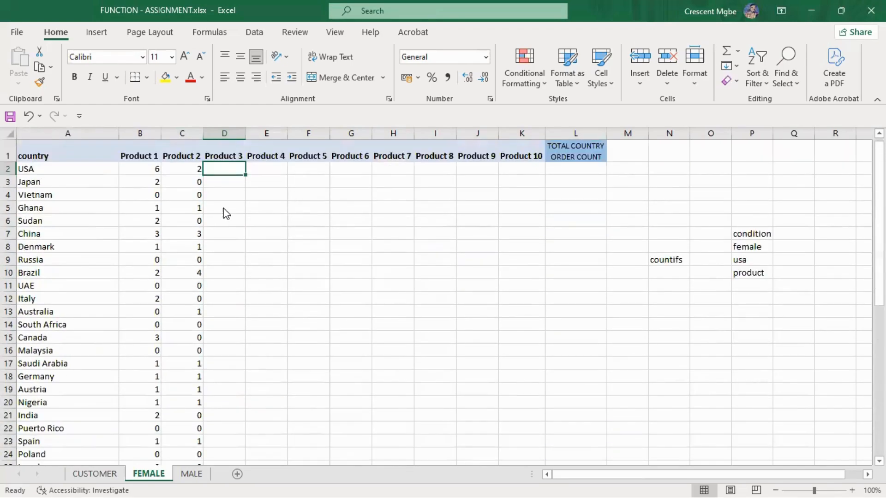
click(526, 173)
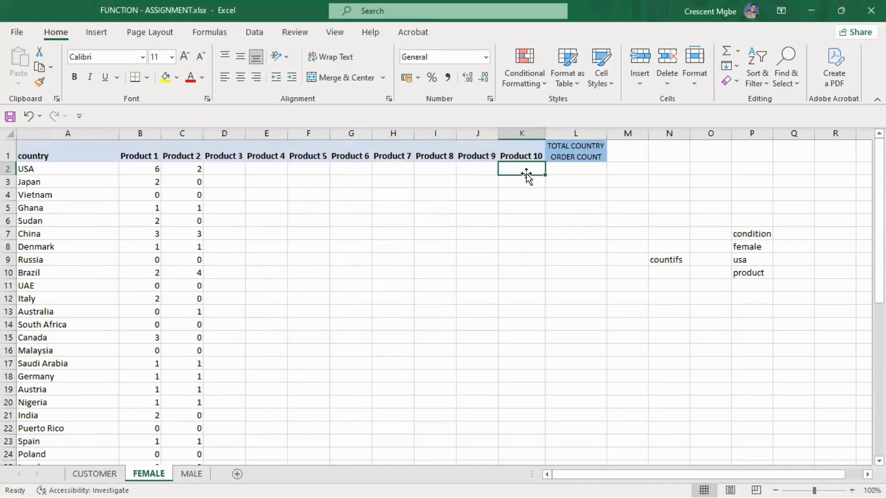
click(582, 171)
scroll(593, 234, down, 4)
scroll(592, 235, down, 4)
click(598, 445)
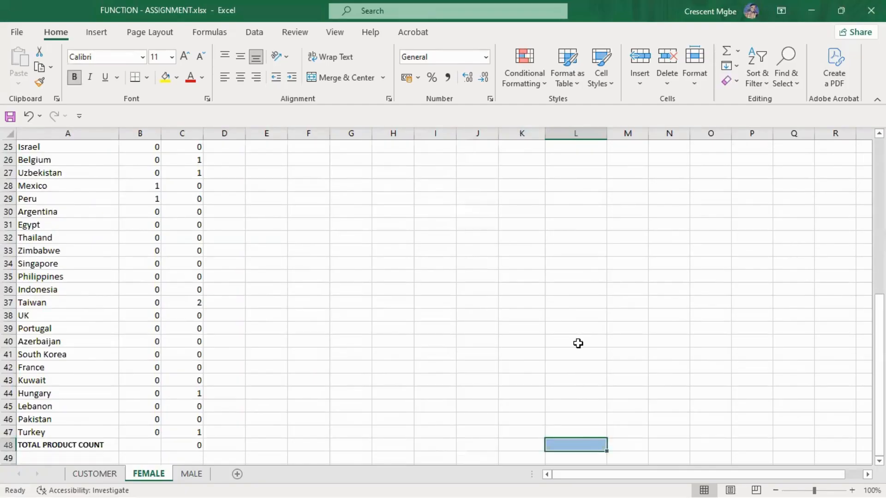
scroll(580, 344, up, 4)
key(ctrl+Up)
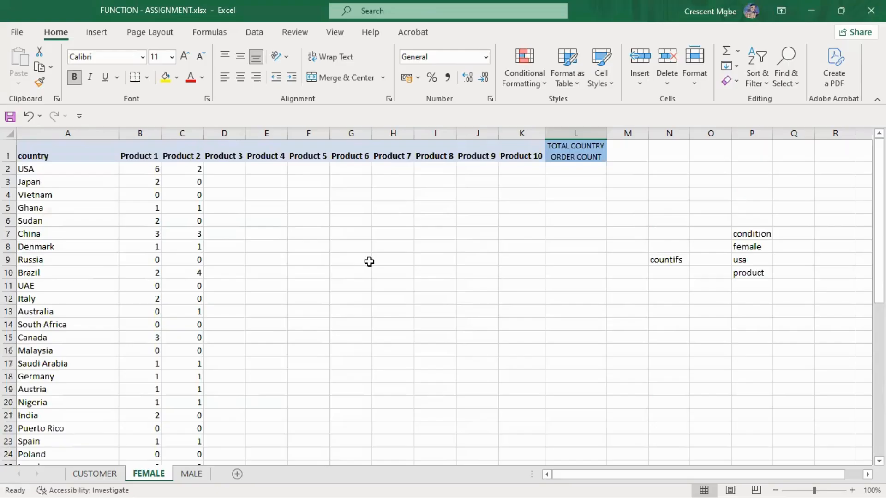
- Start a COUNTIFS formula in FEMALE!D2 with the CUSTOMER sheet's gender column as first criteria range and its Female cell as the criterion
click(227, 170)
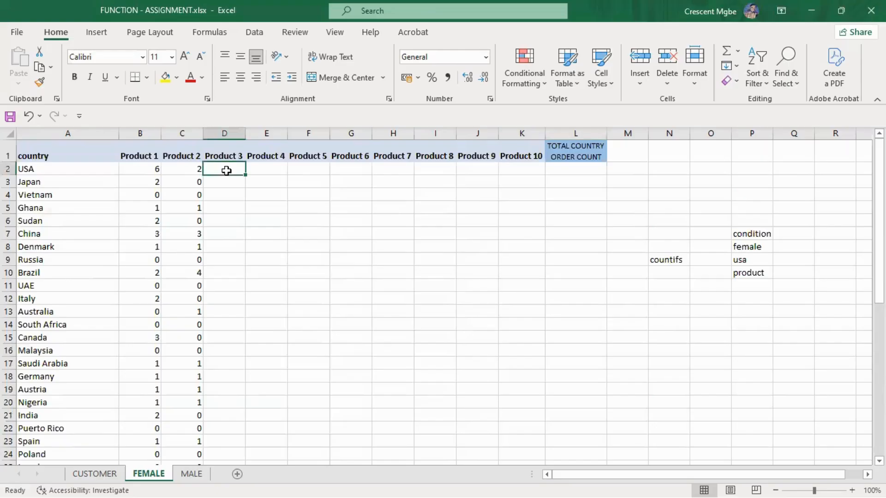
text(=)
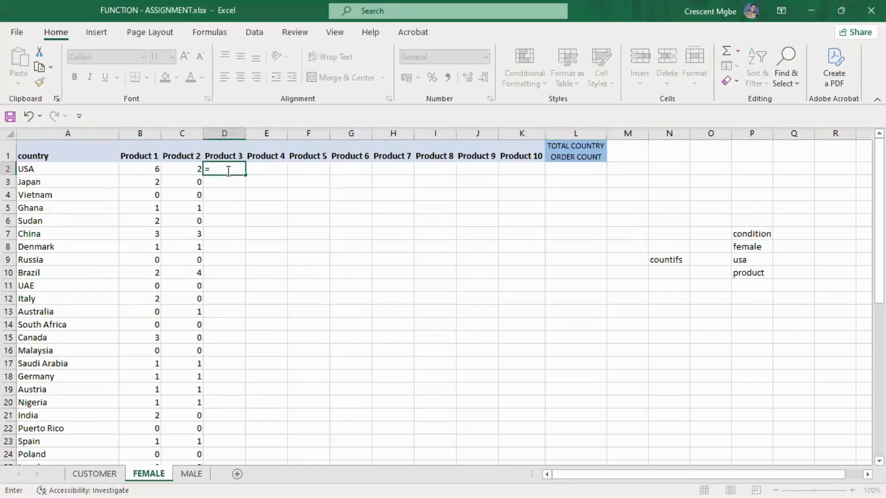
text(coun)
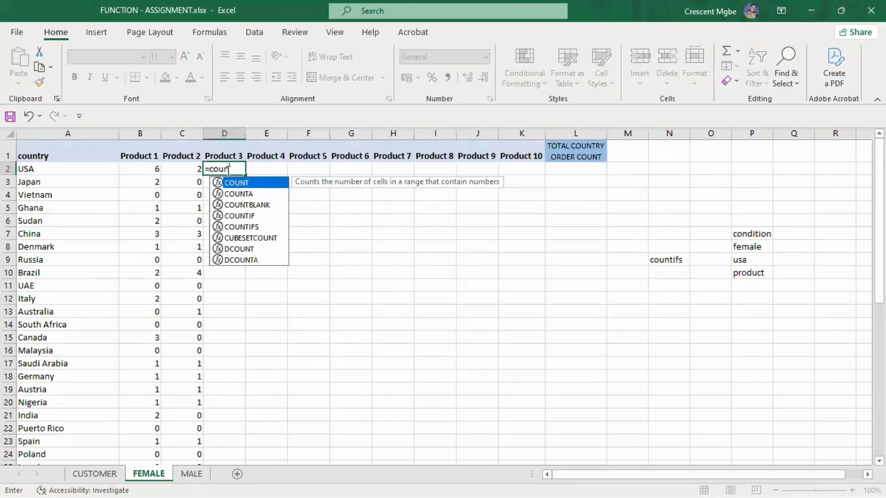
double_click(253, 227)
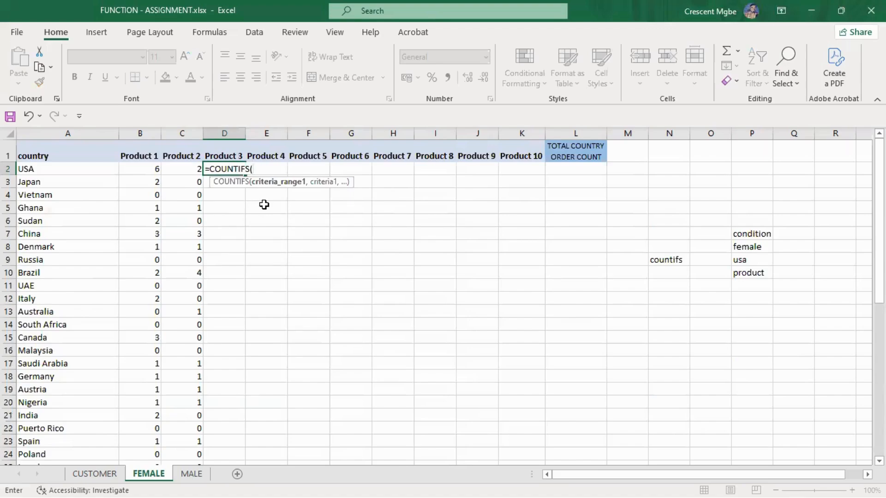
click(85, 474)
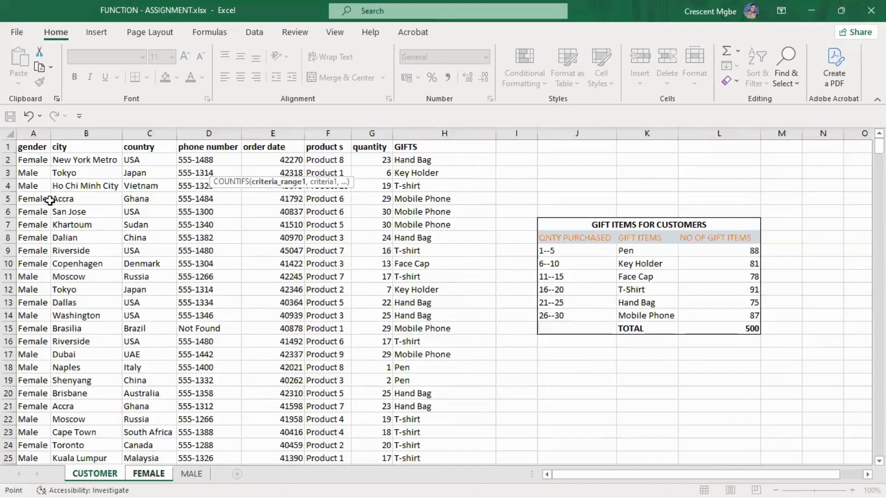
click(37, 154)
key(ctrl+shift+Down)
text(,)
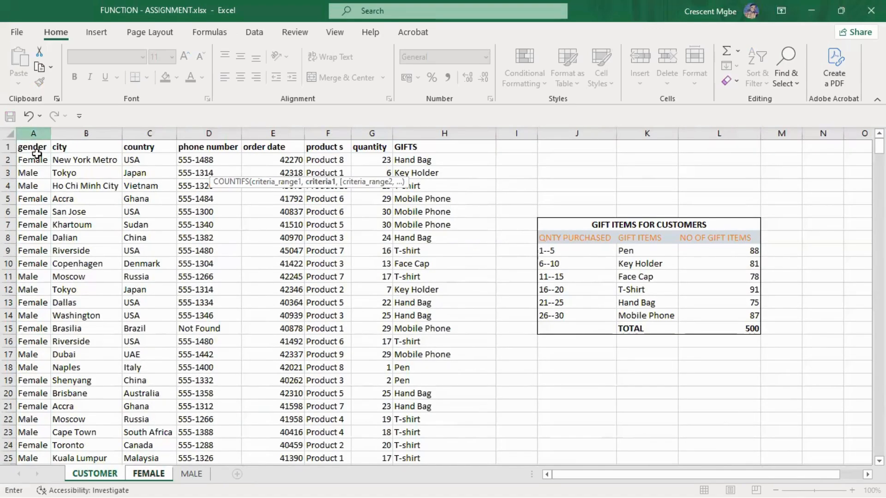
click(37, 154)
text(,)
- Extend the COUNTIFS formula in FEMALE!D2 with the CUSTOMER product column, its Product 3 cell F8, and the country column as third criteria range
click(337, 133)
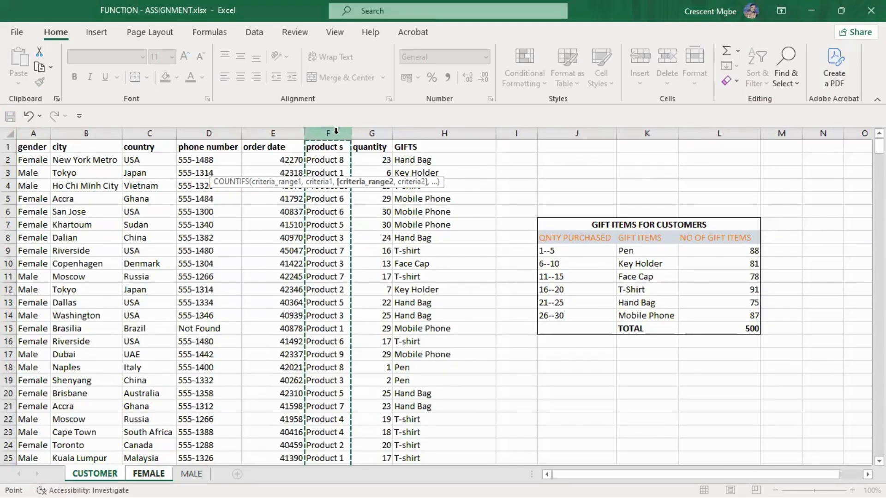
text(,)
click(335, 238)
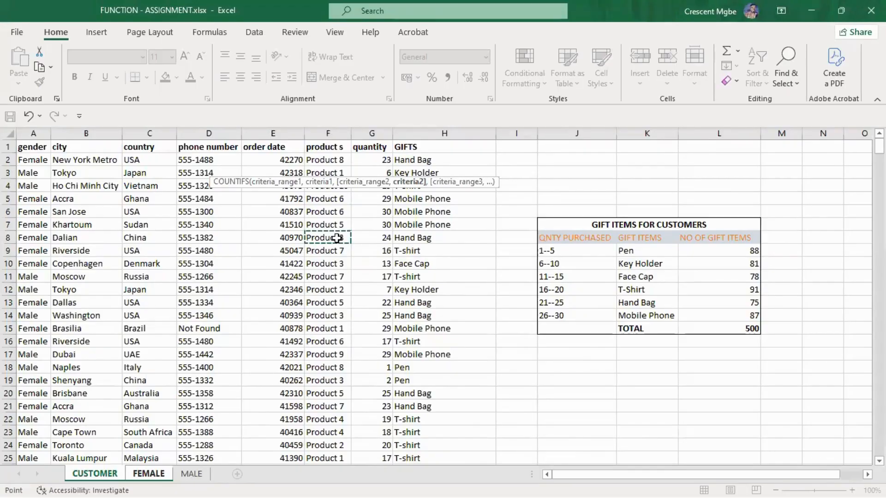
text(,)
click(149, 134)
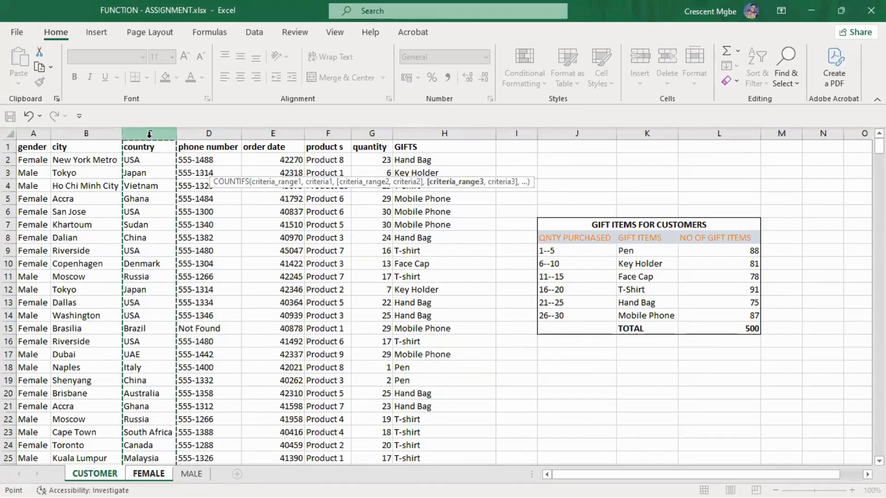
text(,)
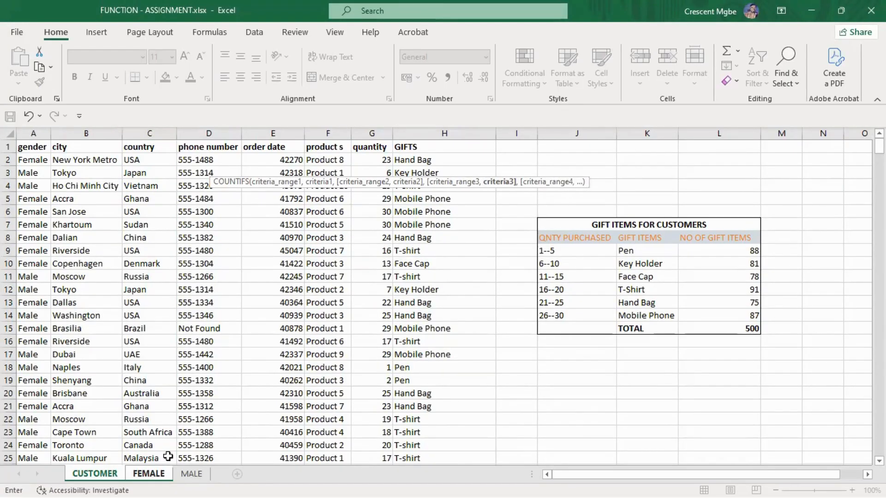
click(145, 476)
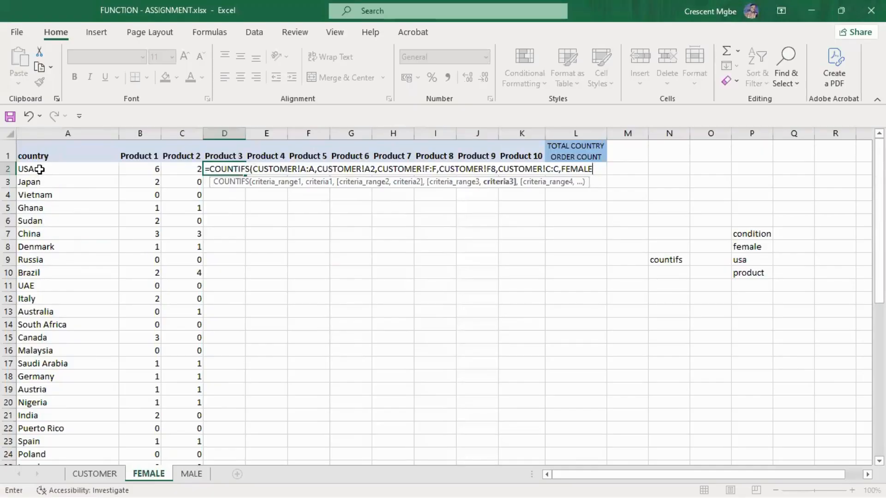
- Clear all the arguments from the COUNTIFS formula in FEMALE!D2, keeping only the function name and opening parenthesis
key(BackSpace)
key(BackSpace)
key(BackSpace)
key(BackSpace)
key(BackSpace)
key(BackSpace)
key(BackSpace)
key(BackSpace)
key(BackSpace)
key(BackSpace)
key(BackSpace)
key(BackSpace)
key(BackSpace)
key(BackSpace)
key(BackSpace)
key(BackSpace)
key(BackSpace)
key(BackSpace)
key(BackSpace)
key(BackSpace)
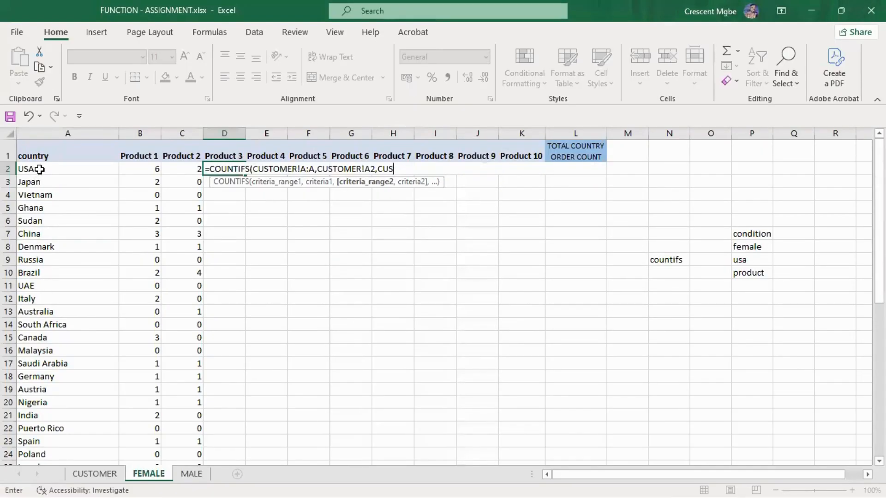
key(BackSpace)
key(BackSpace)
key(BackSpace)
key(BackSpace)
key(BackSpace)
key(BackSpace)
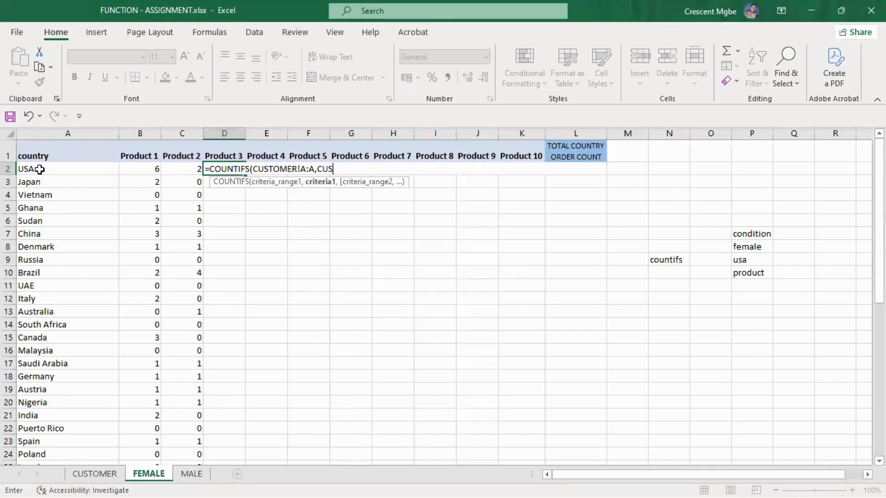
key(BackSpace)
key(BackSpace)
key(BackSpace)
key(BackSpace)
key(BackSpace)
key(BackSpace)
key(BackSpace)
key(BackSpace)
key(BackSpace)
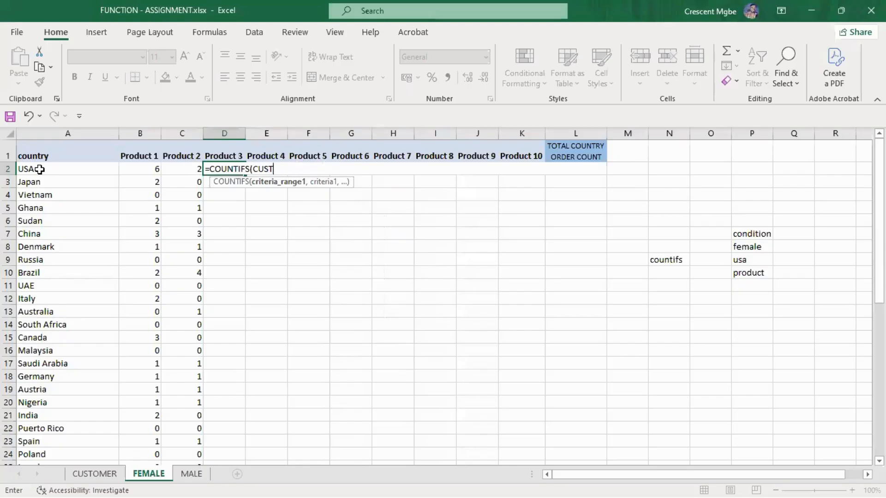
key(BackSpace)
key(BackSpace)
- Enter the CUSTOMER sheet's gender column as first criteria range and its Female cell A2 as the criterion in the D2 formula
click(95, 474)
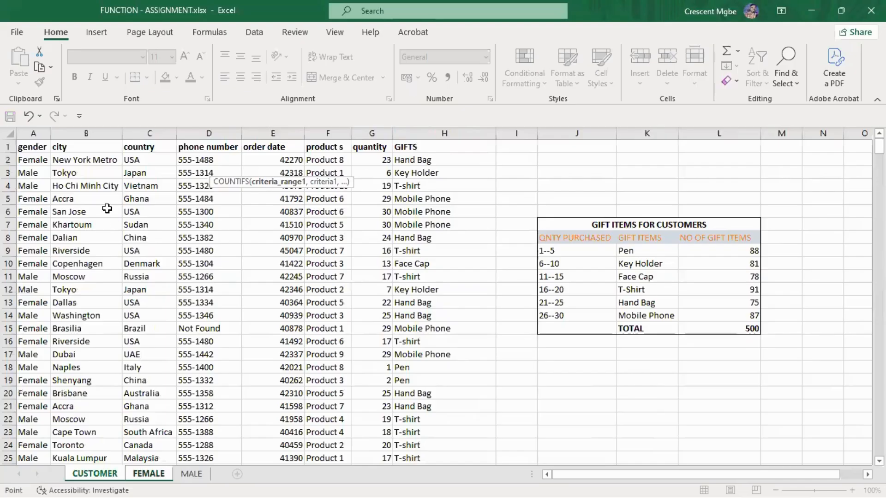
click(36, 130)
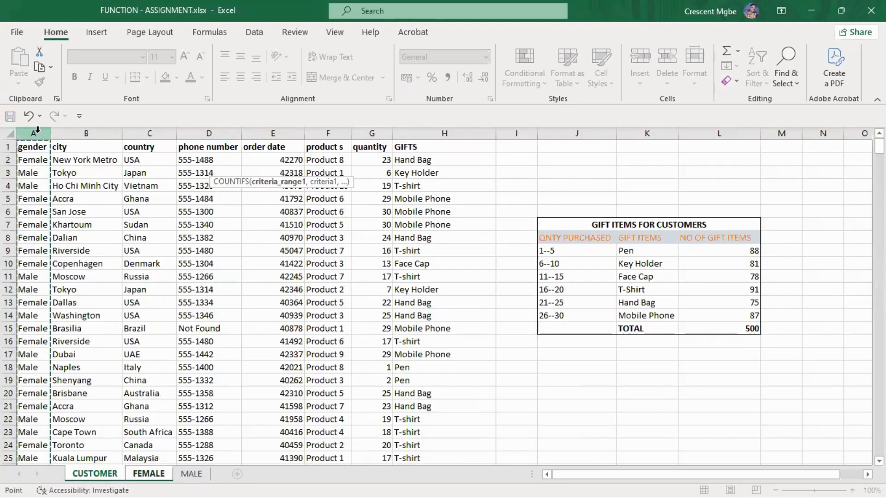
text(,)
click(36, 160)
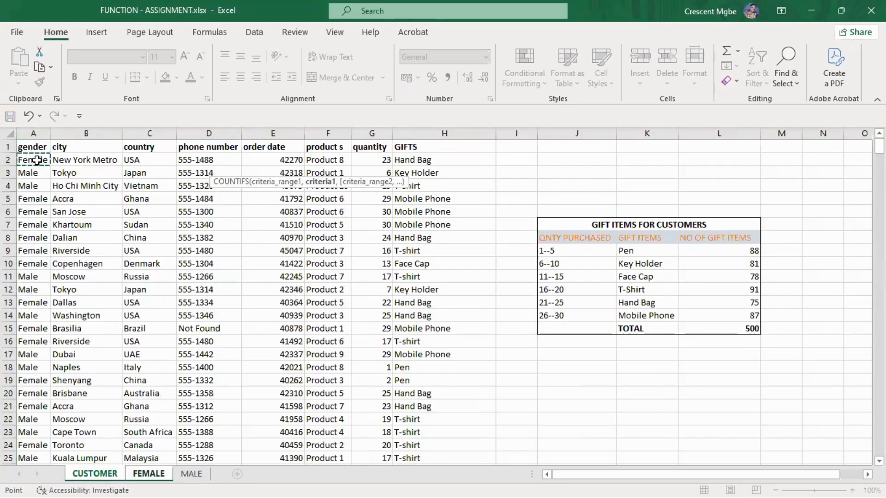
text(,)
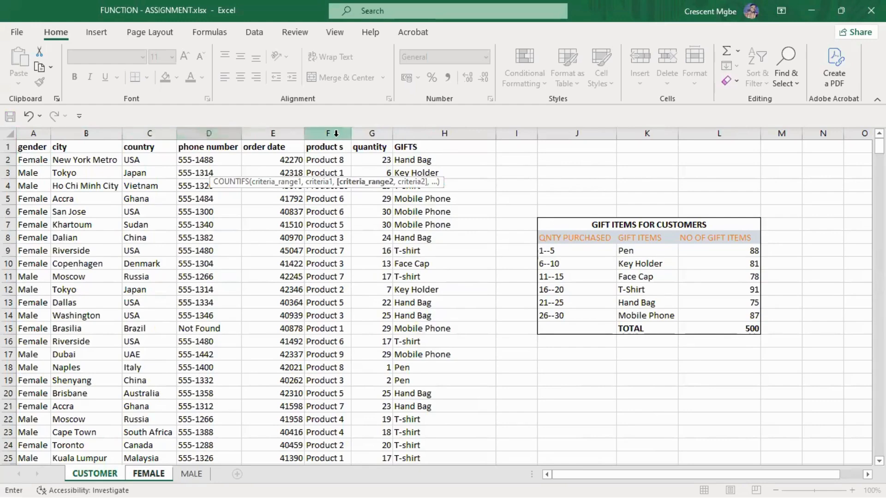
- Add the CUSTOMER sheet's product column as second criteria range with Product 3 cell F8 as its criterion
click(336, 133)
text(,)
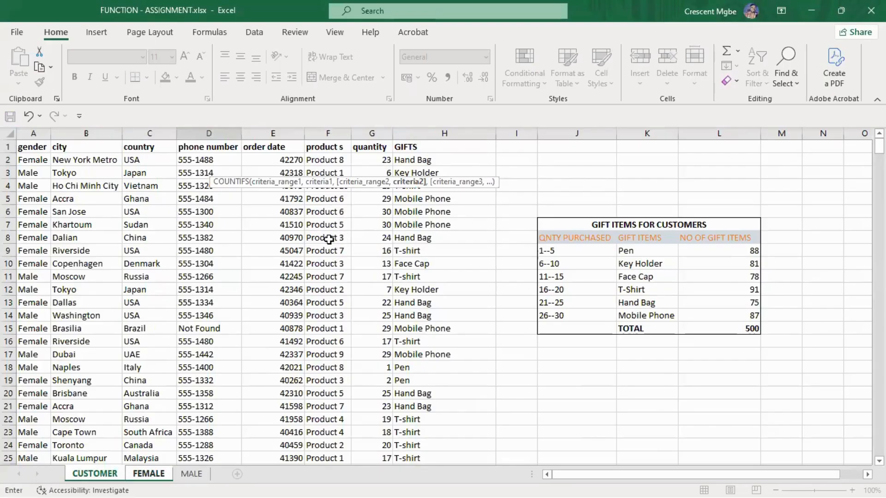
click(328, 240)
text(,)
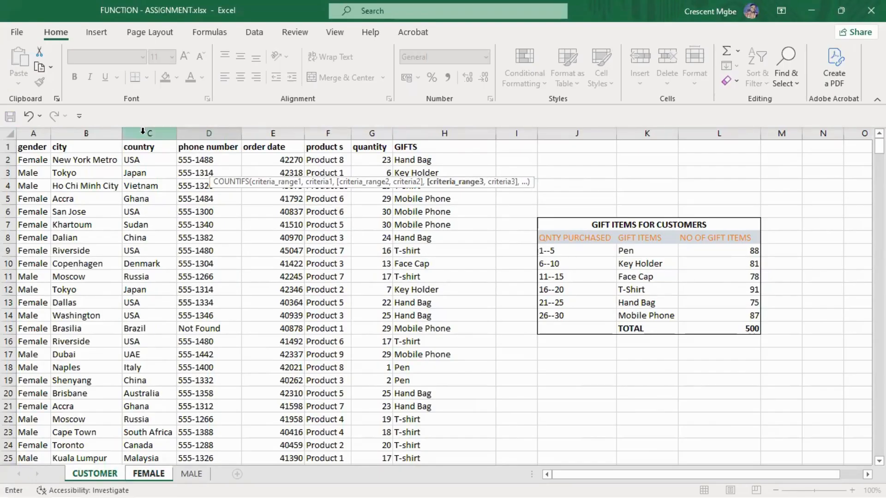
- Complete the D2 formula with the CUSTOMER sheet's country column as third criteria range and FEMALE!A2 (USA) as its criterion
click(142, 133)
text(,)
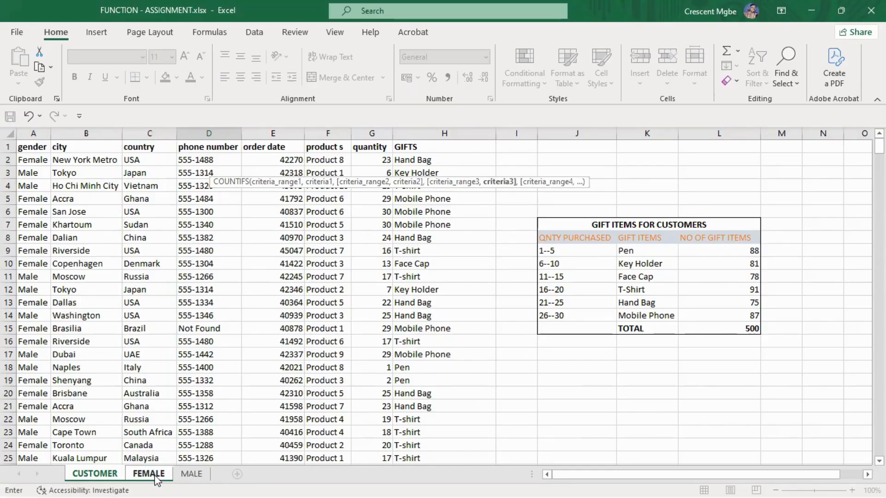
click(148, 474)
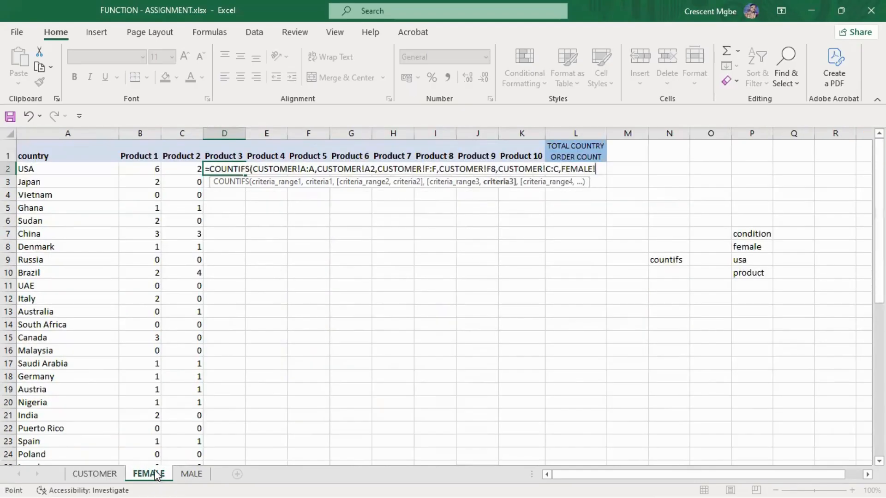
click(57, 169)
key(Return)
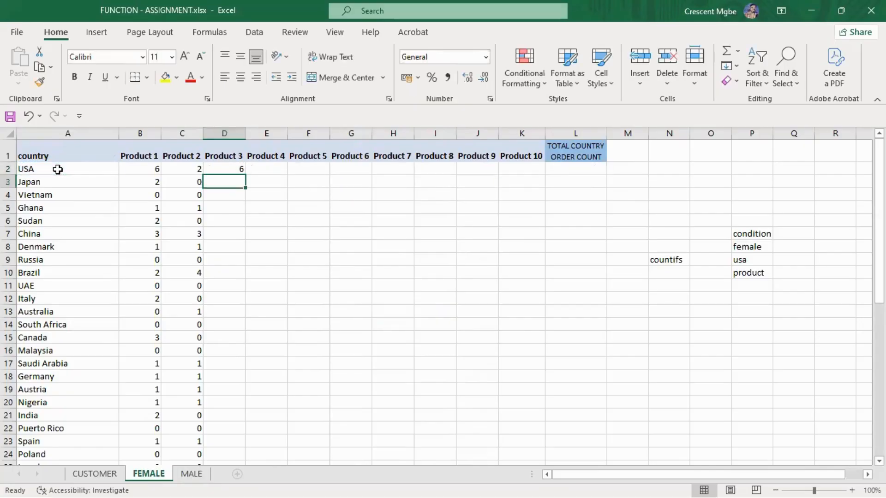
- Start a COUNTIFS formula in FEMALE!E2 with the CUSTOMER sheet's gender column as first criteria range and its Female cell A2 as criterion
click(270, 170)
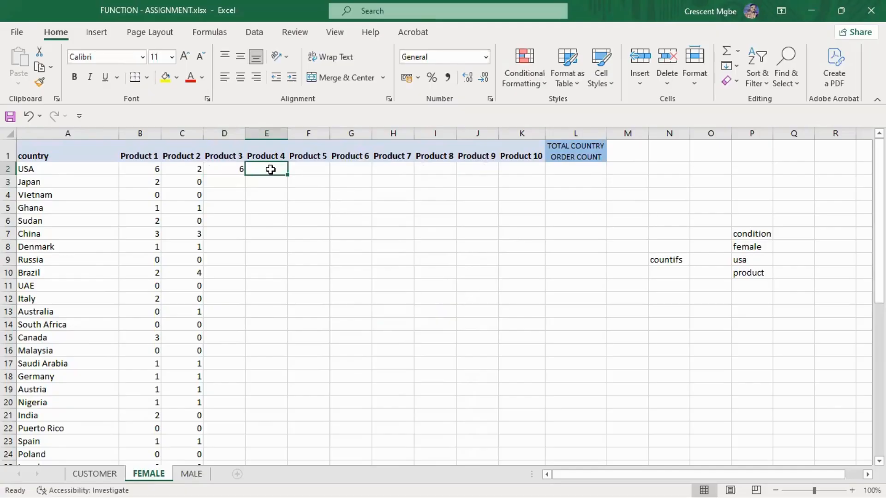
text(=coun)
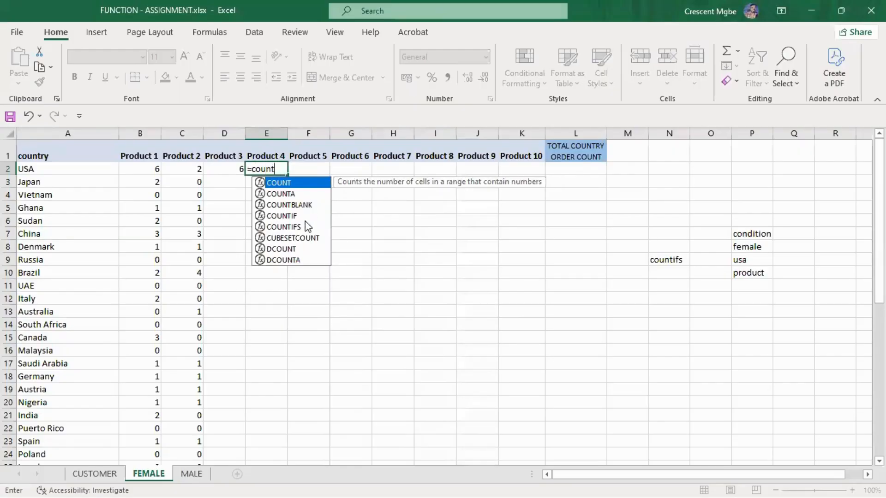
text(t)
click(304, 226)
double_click(303, 225)
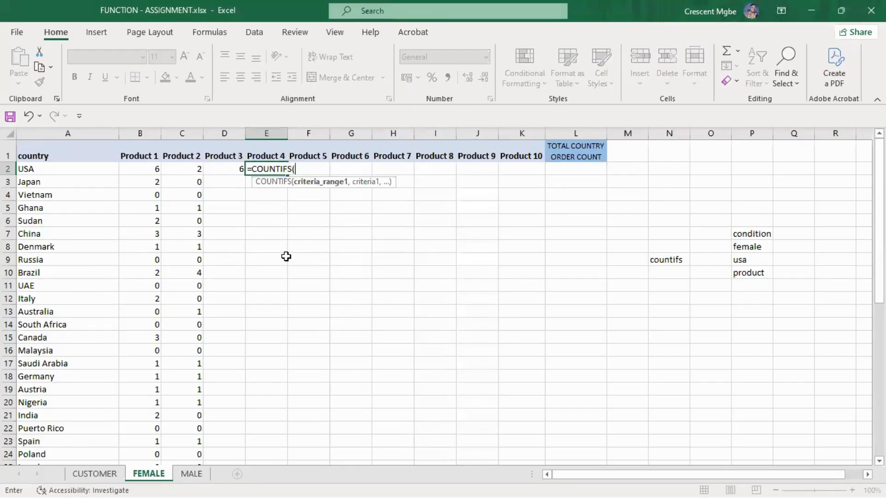
click(94, 474)
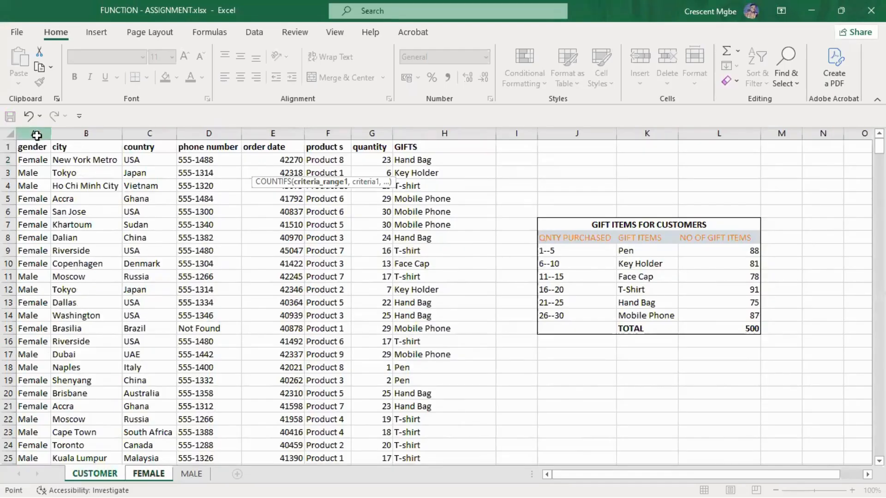
text(,)
click(28, 160)
text(,)
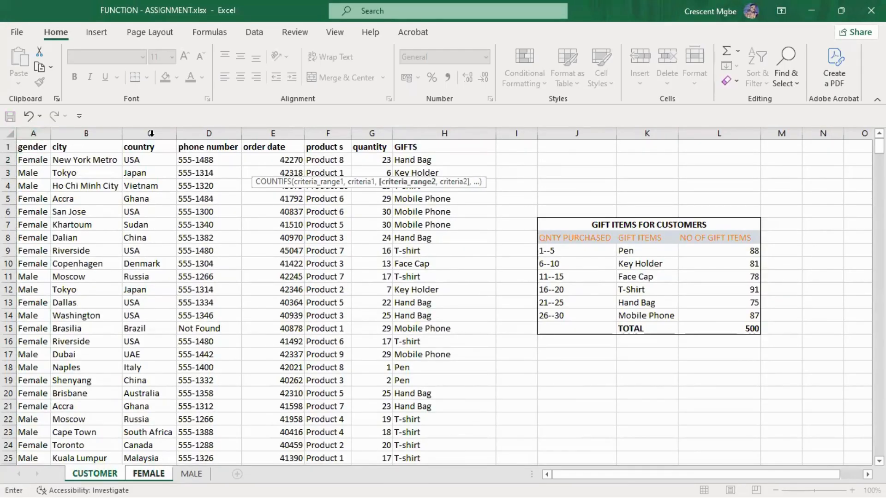
- Add the CUSTOMER sheet's product column as second criteria range with Product 4 cell F22 as its criterion
click(329, 135)
text(,)
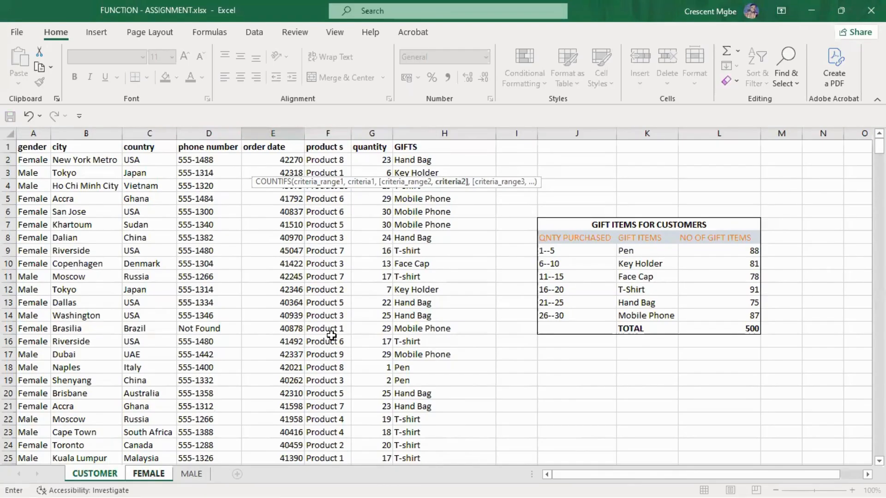
click(336, 419)
text(,)
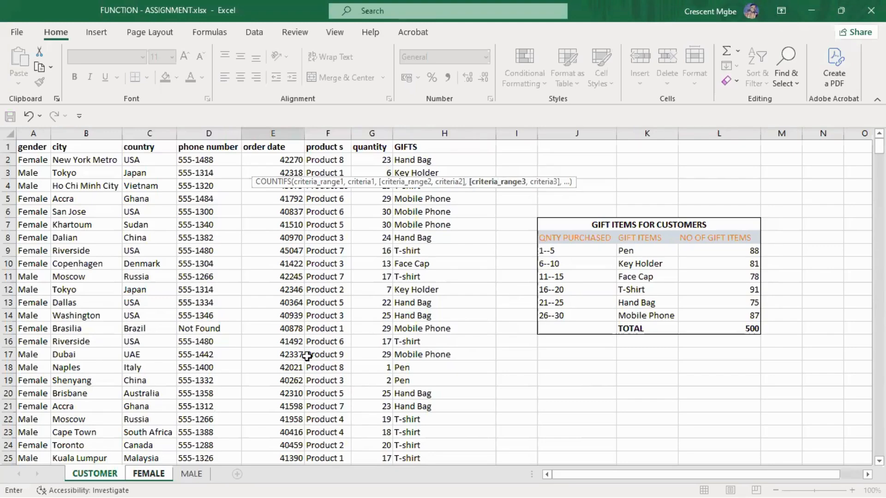
- Complete the E2 formula with the CUSTOMER sheet's country column as third criteria range and FEMALE!A2 (USA) as its criterion
click(149, 134)
text(,)
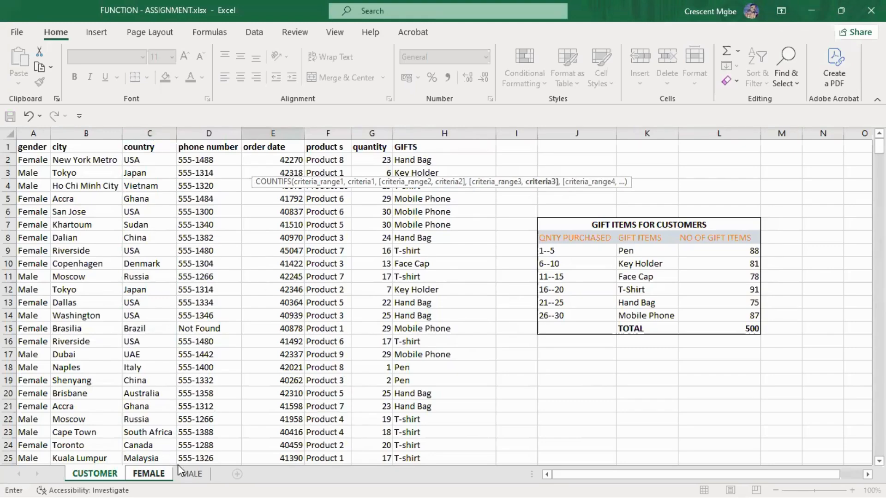
click(148, 474)
click(41, 169)
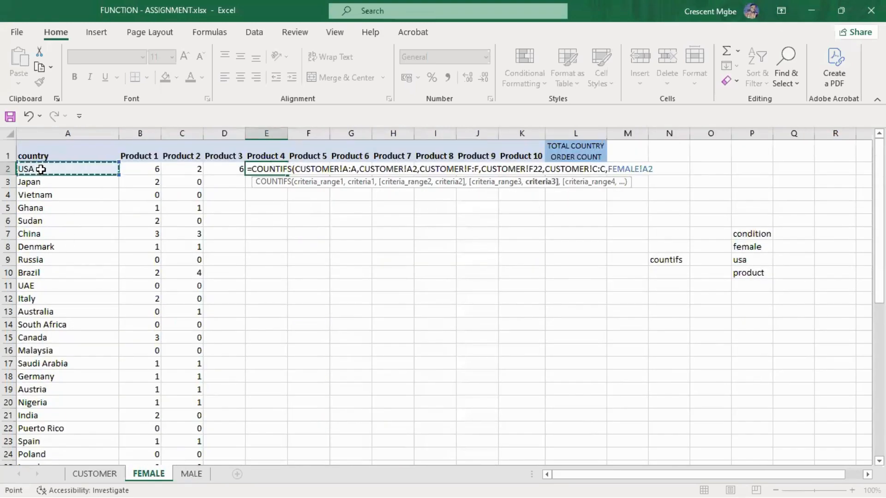
key(Return)
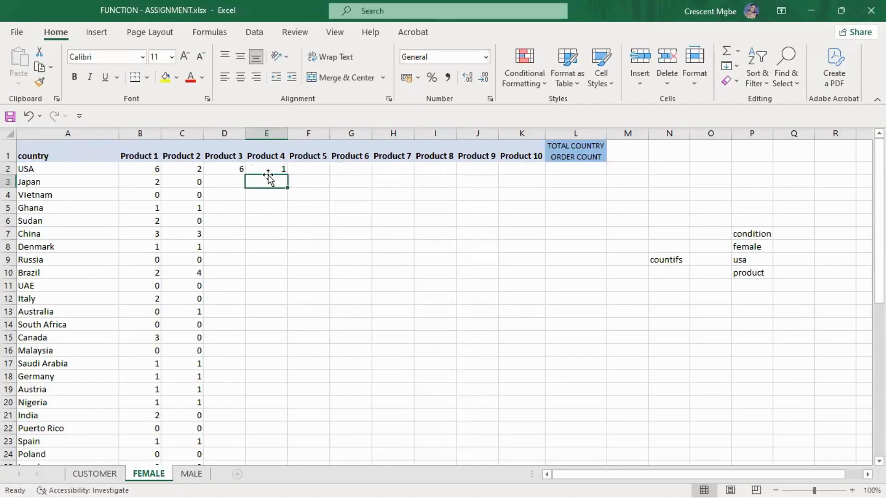
- Start a COUNTIFS formula in FEMALE!F2 with the CUSTOMER sheet's gender column as first criteria range and its Female cell A2 as criterion
click(315, 168)
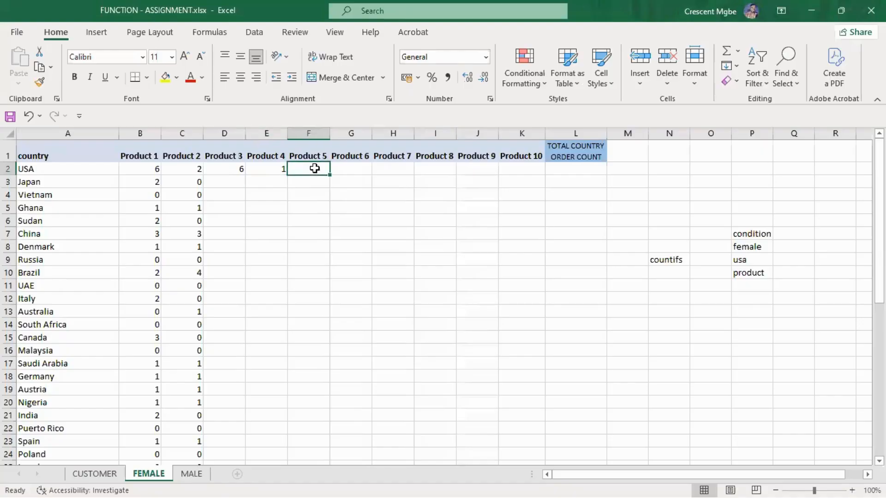
text(=counti)
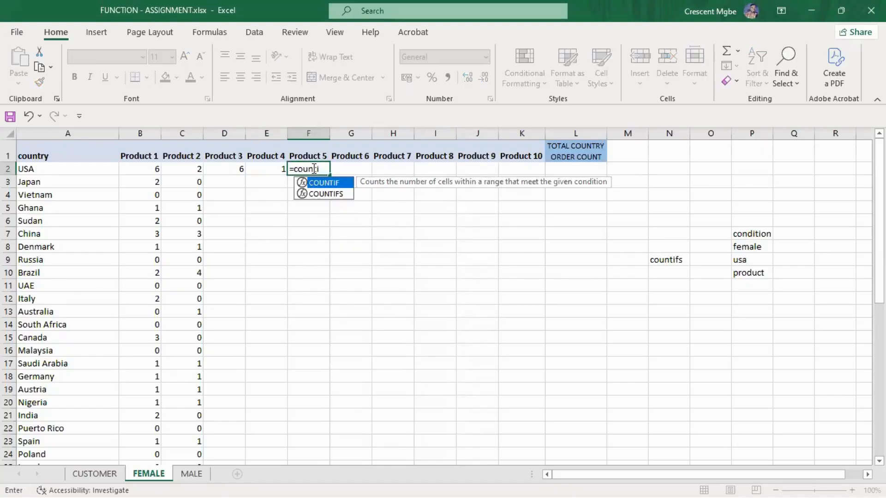
click(342, 194)
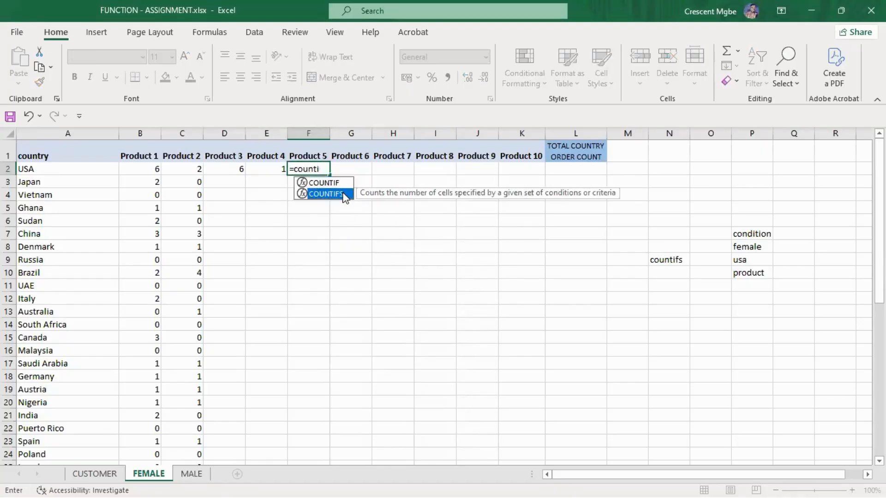
double_click(342, 194)
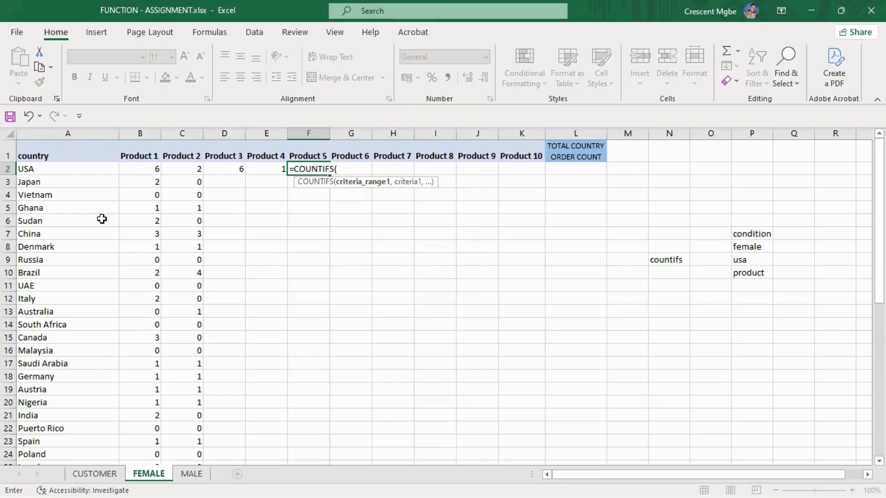
click(108, 480)
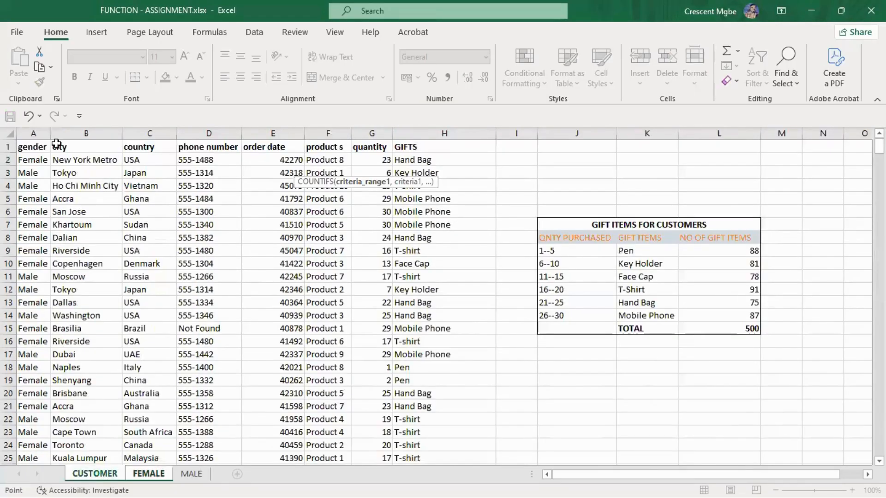
click(34, 133)
text(,)
click(39, 160)
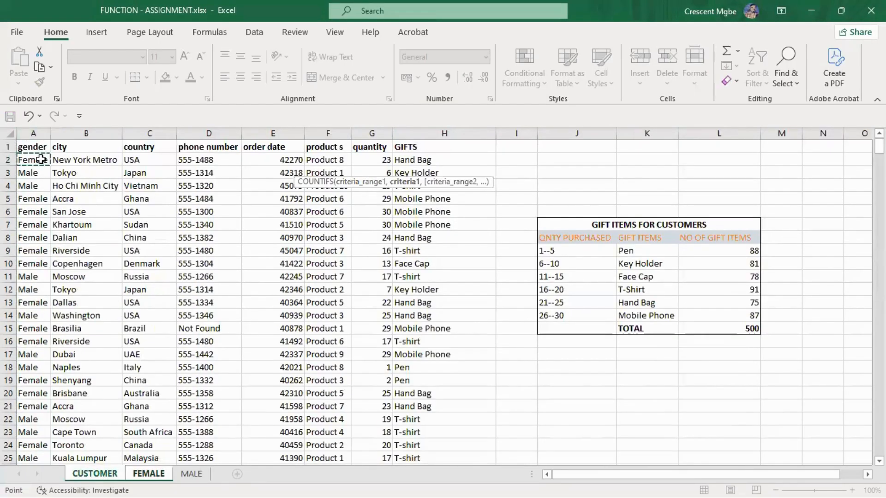
text(,)
- Add the CUSTOMER sheet's product column as second criteria range with Product 5 cell F7 as its criterion
click(372, 134)
click(328, 133)
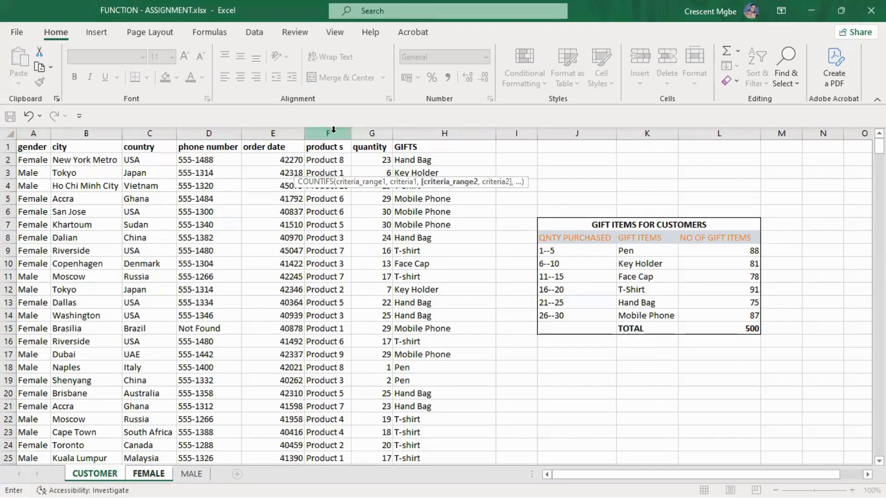
text(,)
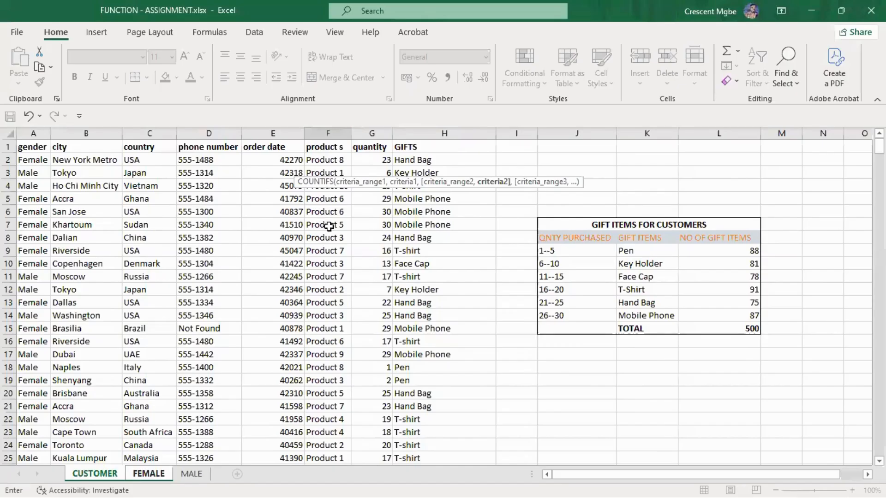
text(,)
- Complete the F2 formula with the CUSTOMER sheet's country column as third criteria range and FEMALE!A2 (USA) as its criterion
click(155, 133)
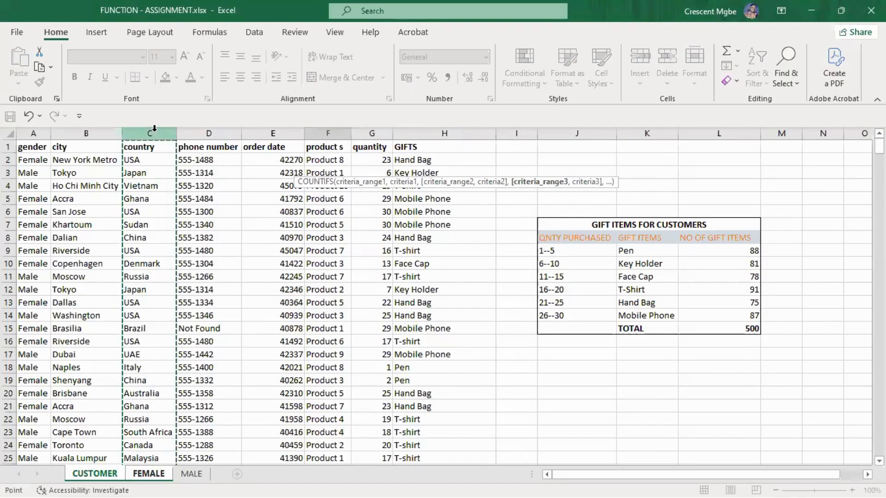
text(,)
click(148, 474)
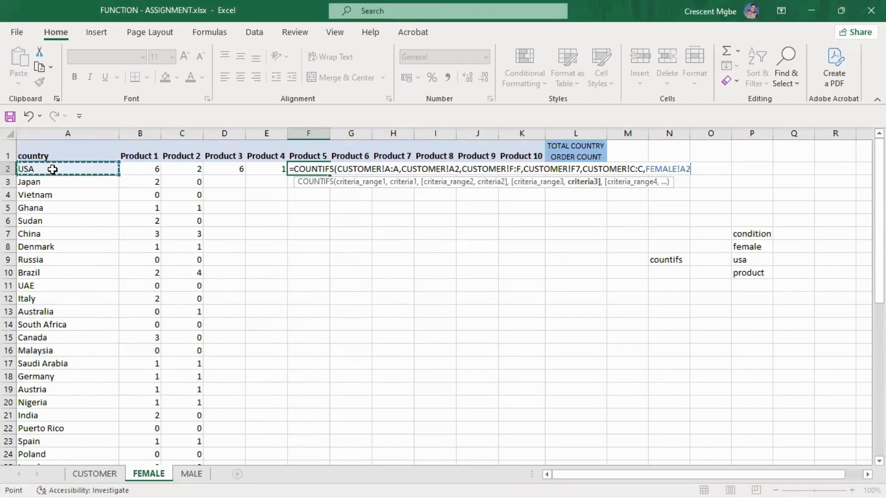
key(Return)
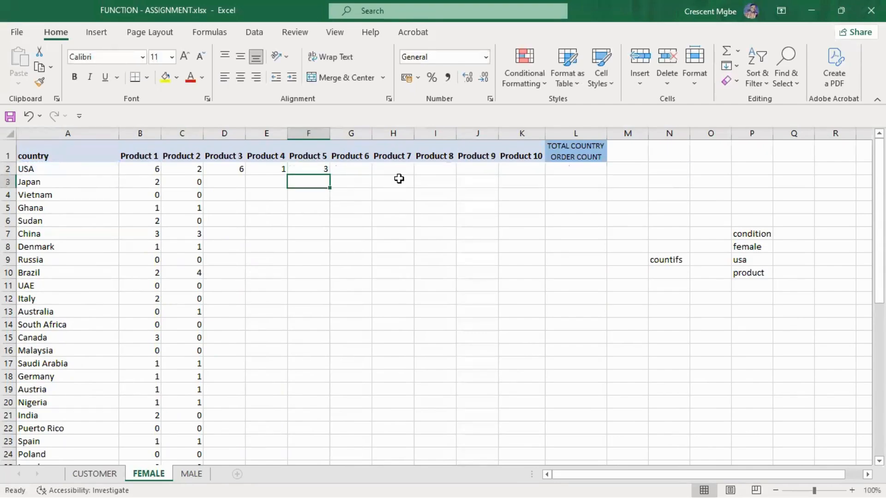
- Fill the COUNTIFS formulas in D2, E2 and F2 of the FEMALE sheet down their columns through row 48
click(239, 173)
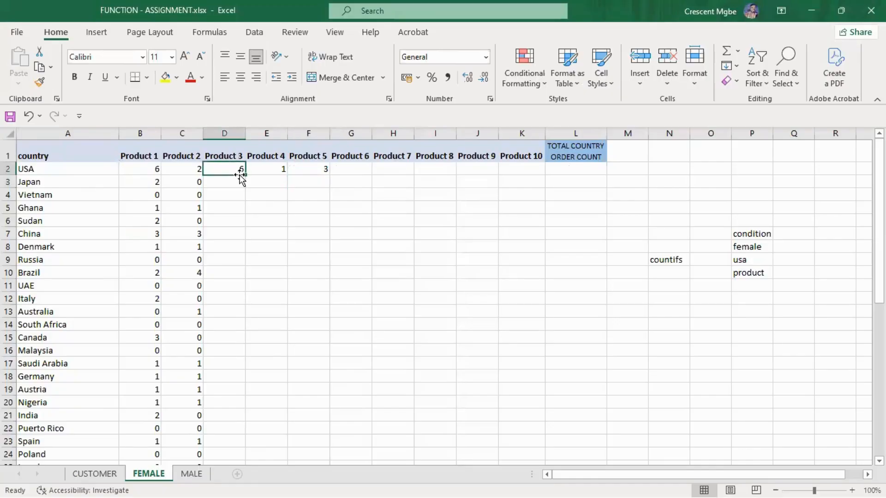
double_click(246, 175)
click(283, 169)
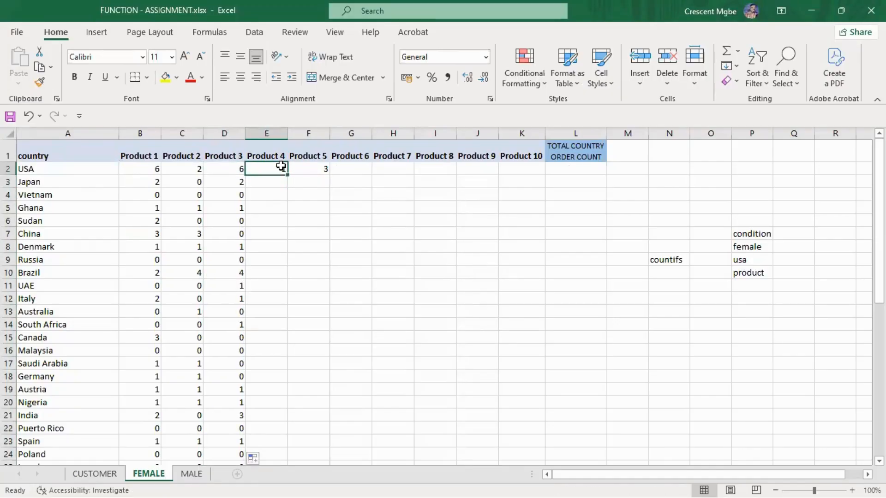
double_click(287, 175)
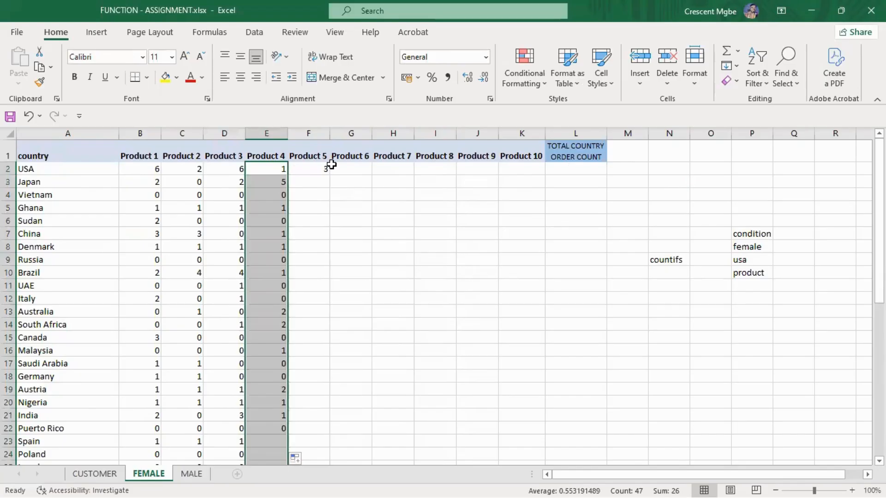
click(325, 166)
key(Delete)
double_click(330, 175)
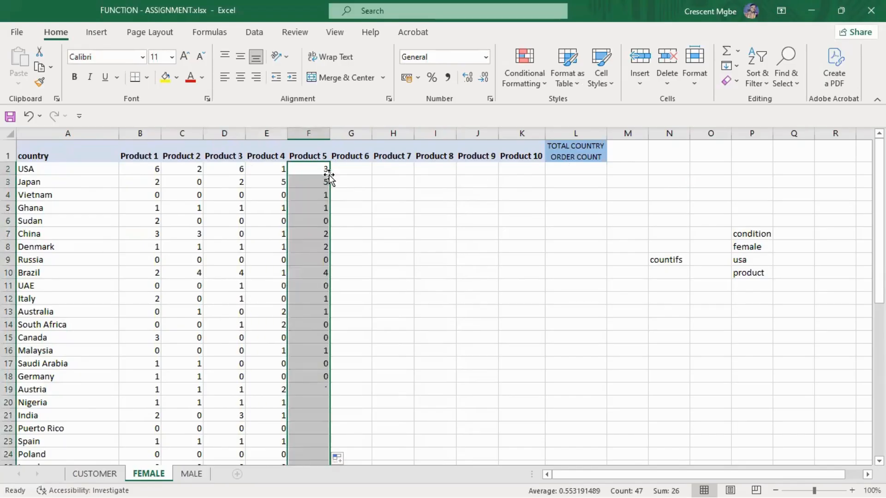
- Examine the product columns on the MALE sheet and the TOTAL COUNTRY ORDER COUNT column on the FEMALE sheet
click(198, 474)
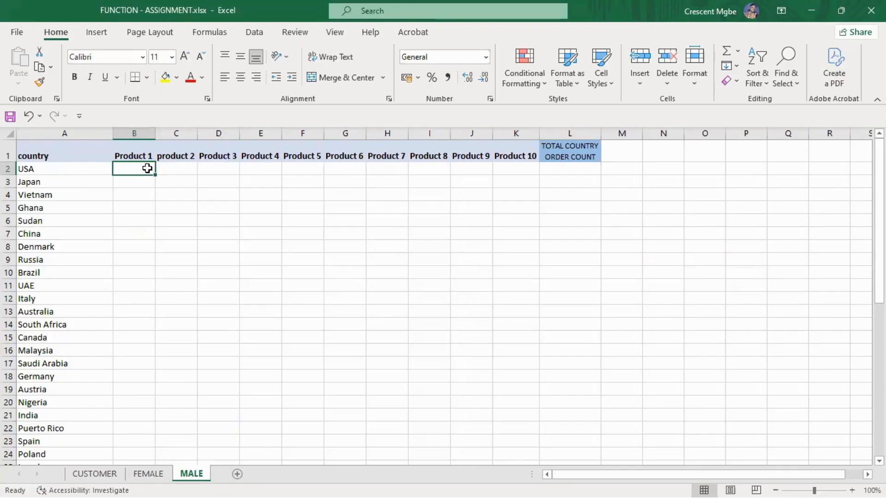
click(157, 475)
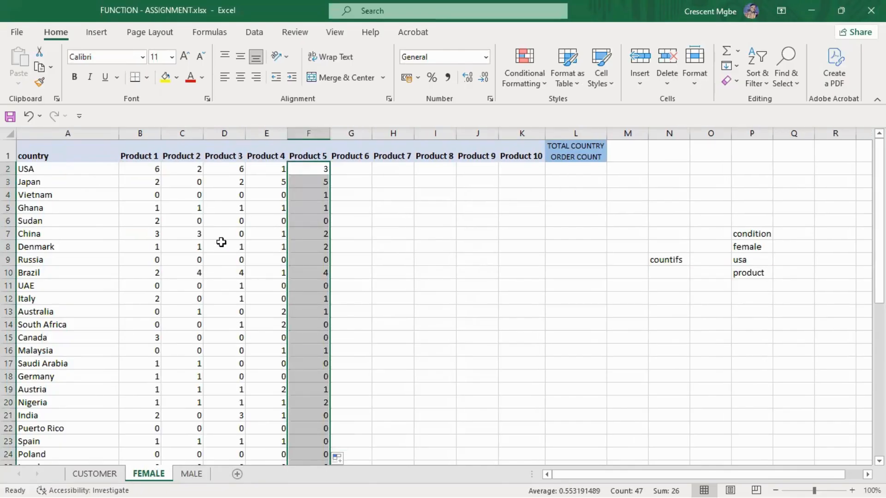
click(585, 170)
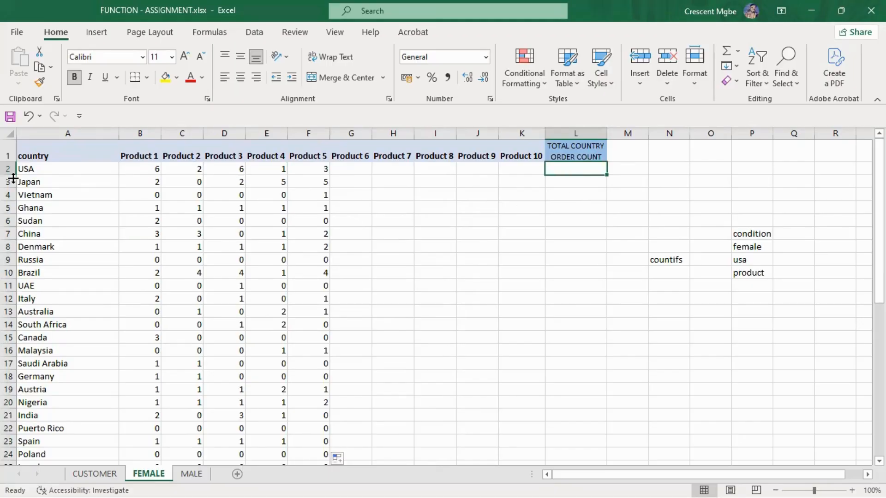
click(193, 475)
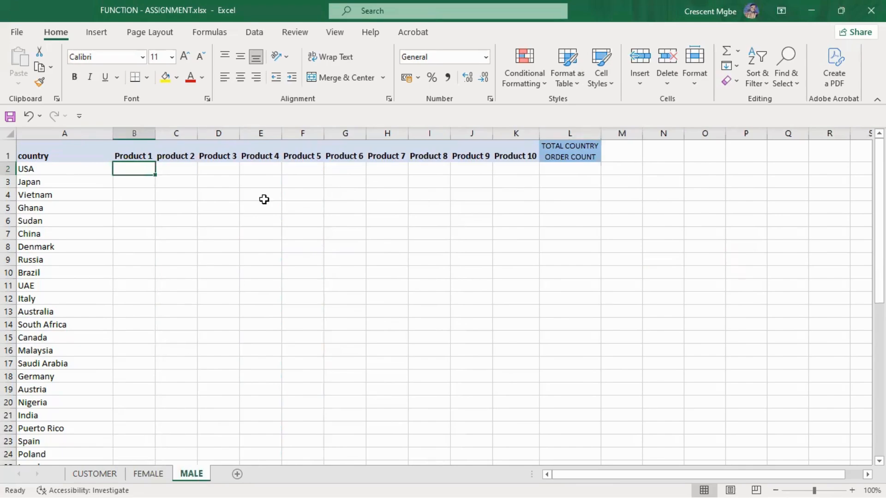
click(148, 475)
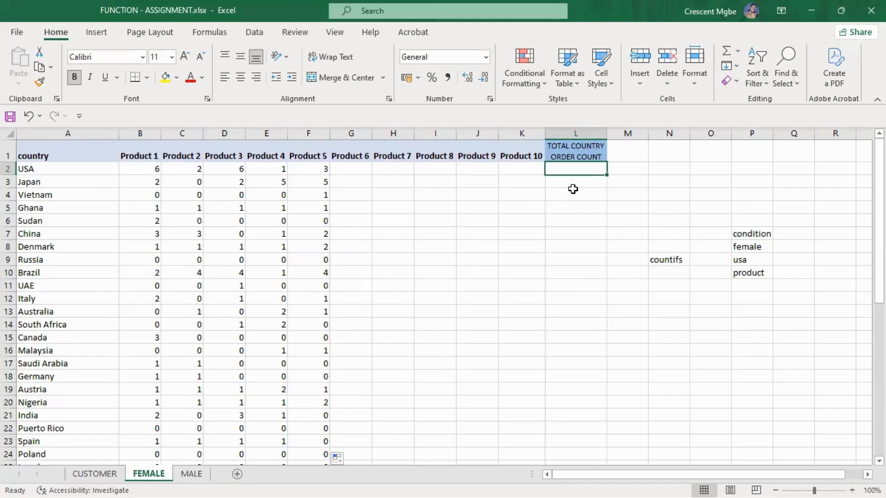
click(526, 168)
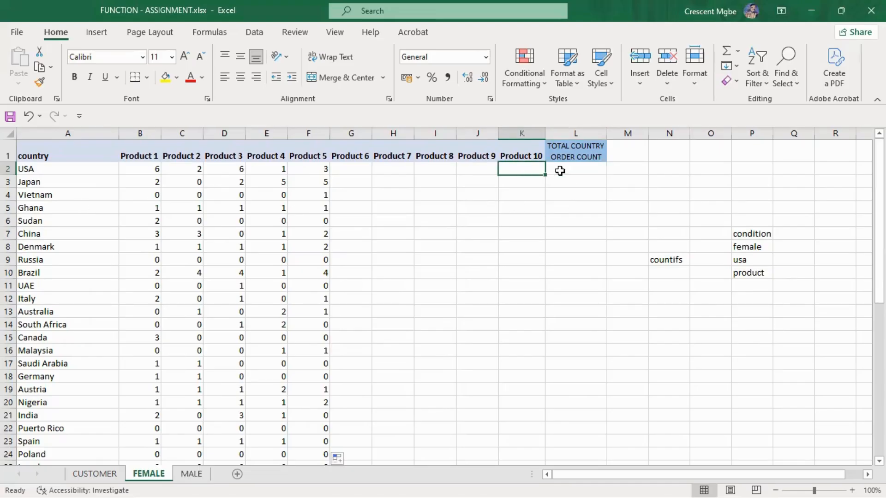
click(589, 170)
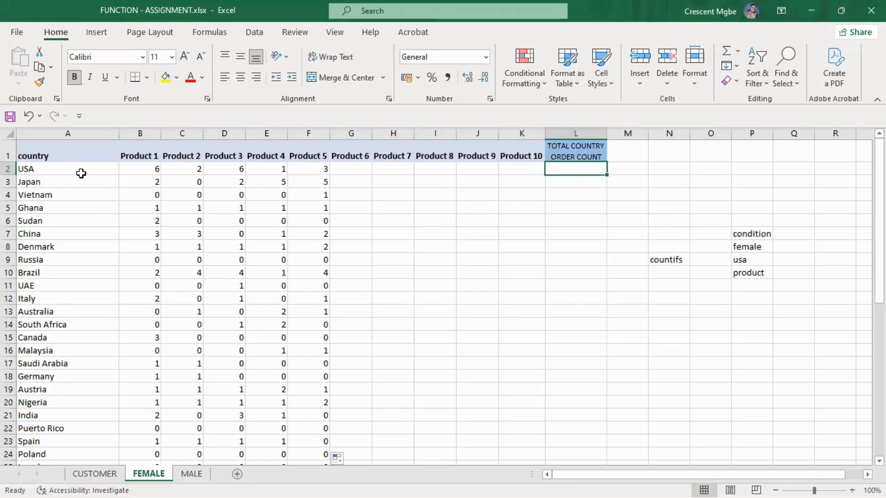
click(581, 184)
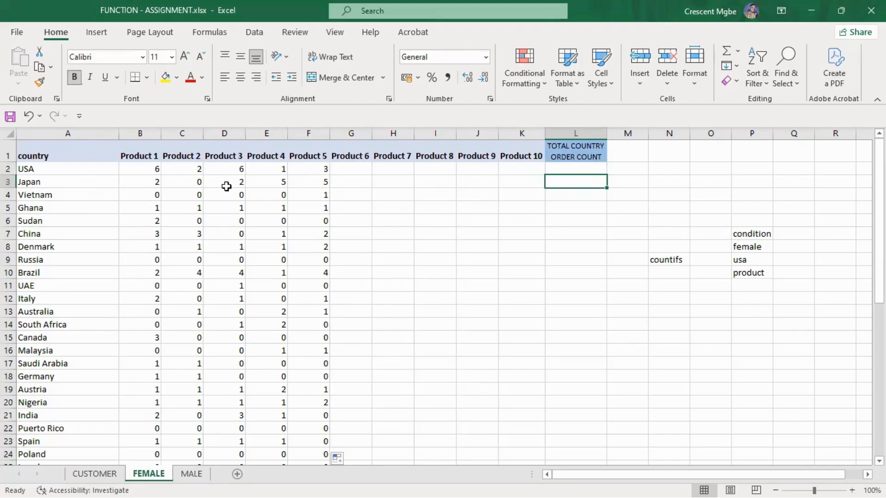
- Examine the TOTAL PRODUCT COUNT row and grand total cell L48 on both the FEMALE and MALE sheets
scroll(575, 204, down, 7)
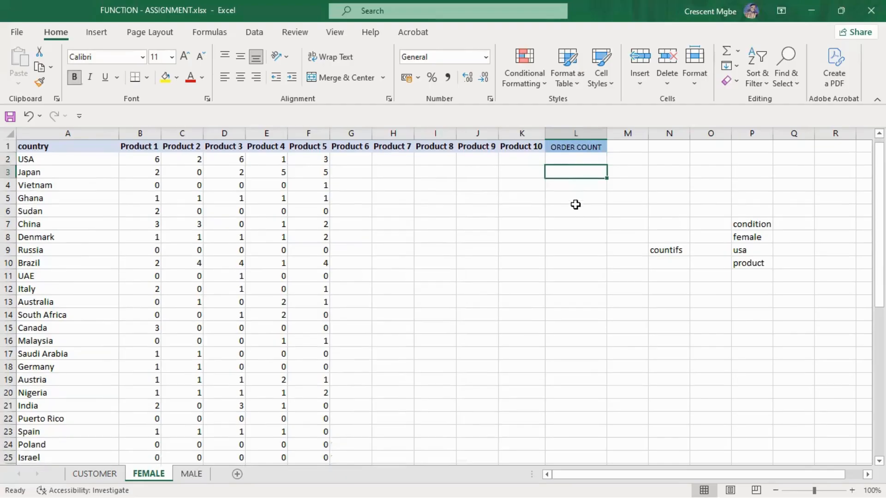
scroll(567, 240, down, 5)
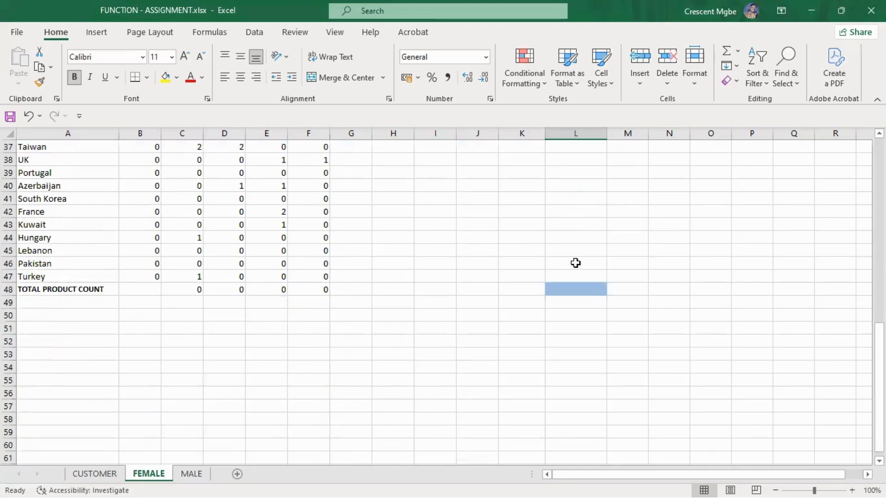
click(574, 293)
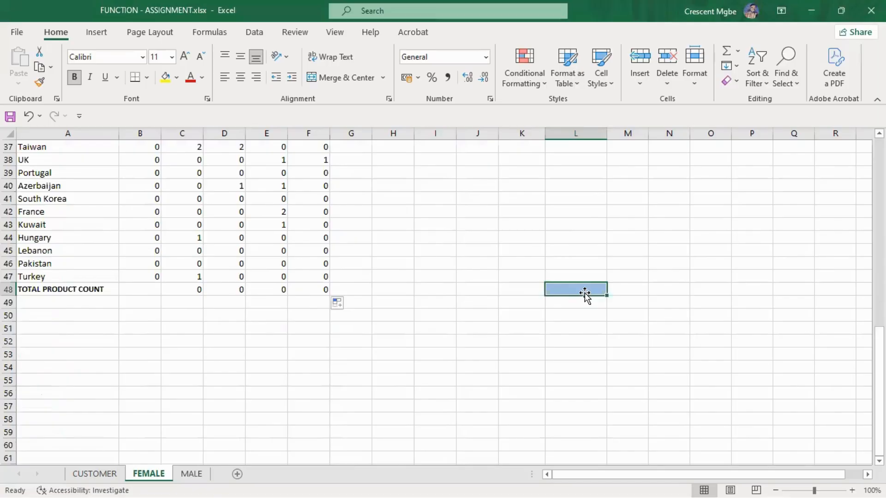
click(192, 473)
scroll(584, 323, down, 10)
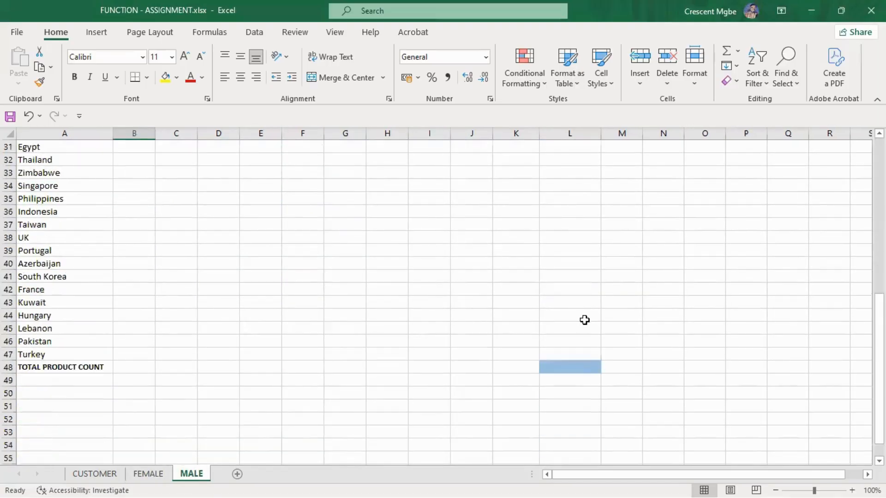
click(582, 367)
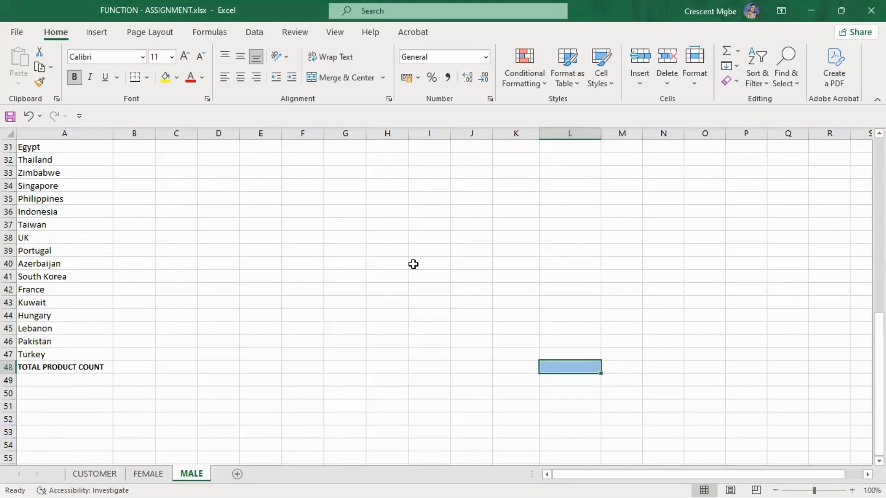
scroll(413, 264, up, 10)
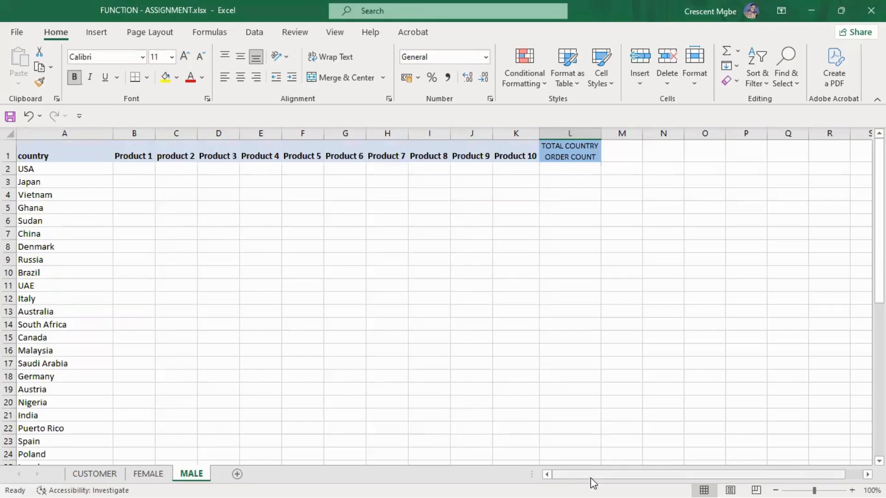
- Compare the CUSTOMER source data with the country and product summary tables on the FEMALE and MALE sheets
click(94, 474)
drag(38, 147, 421, 443)
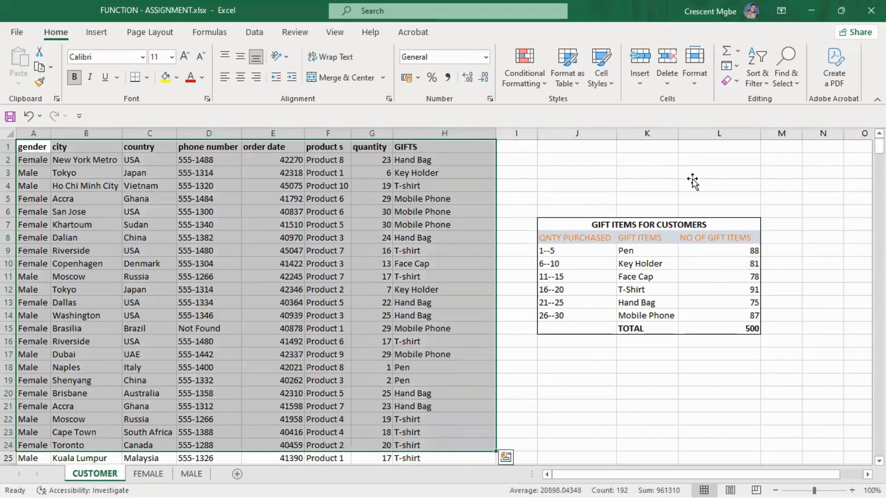
click(693, 182)
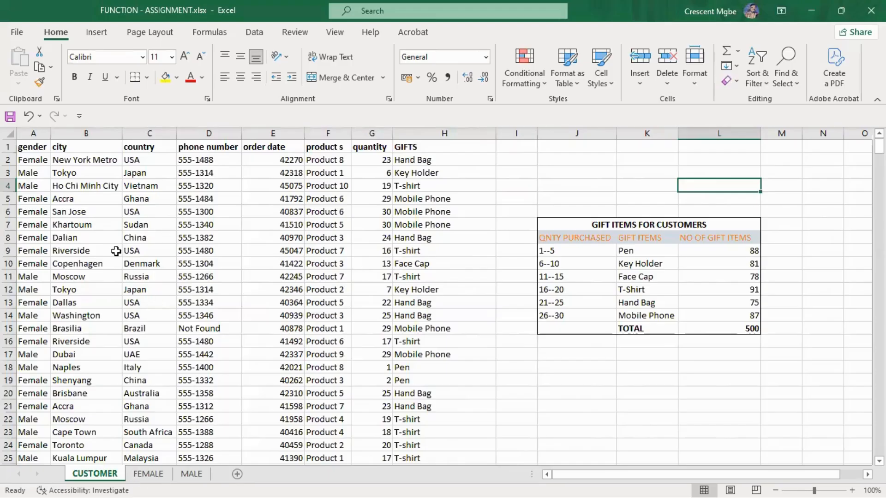
click(148, 474)
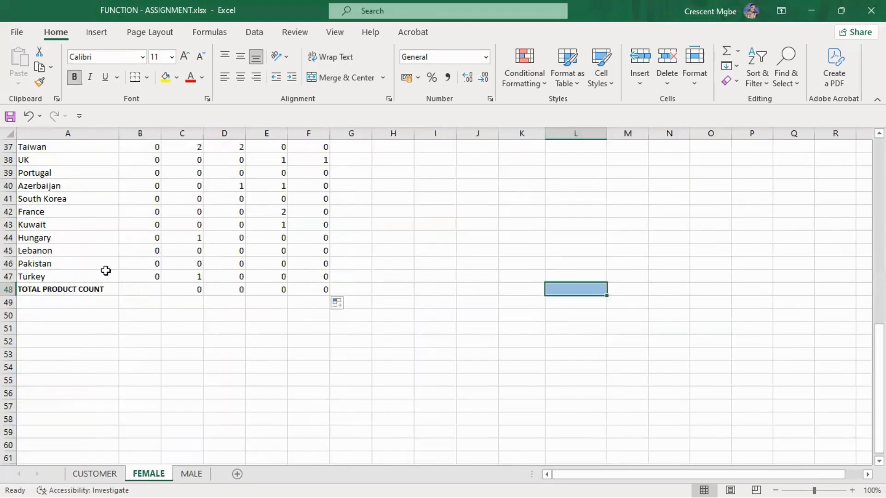
scroll(341, 249, up, 9)
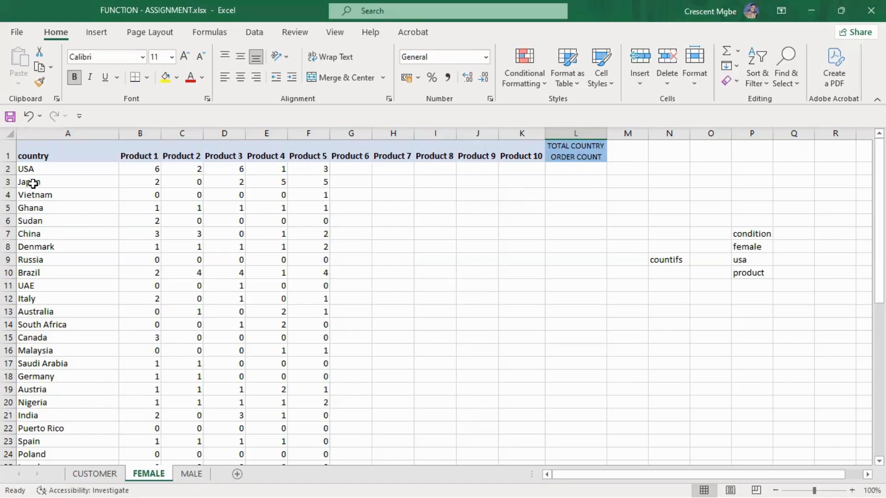
click(193, 182)
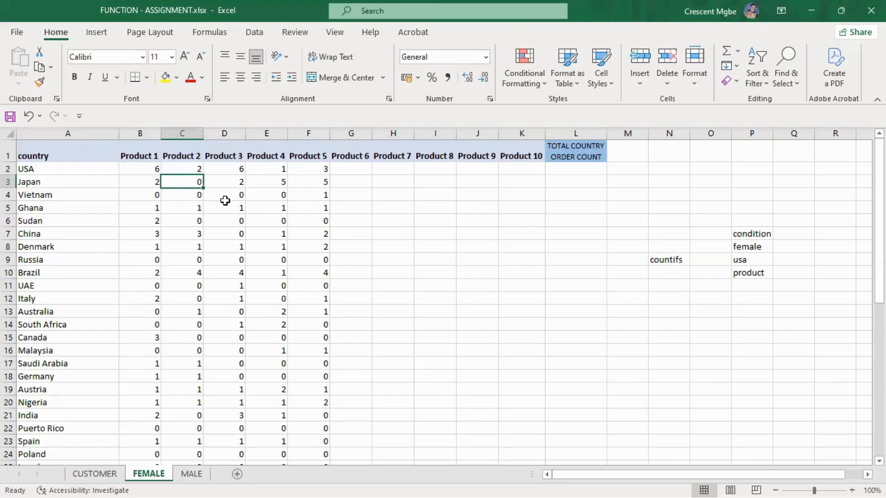
click(187, 476)
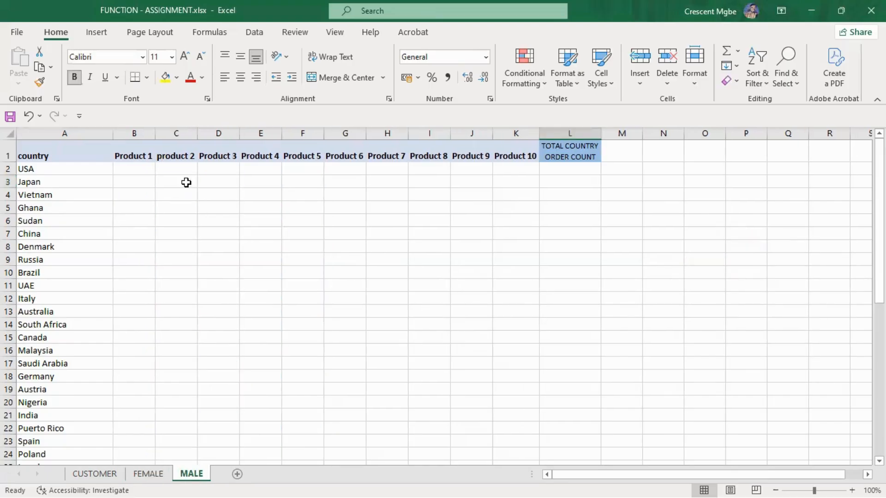
click(170, 185)
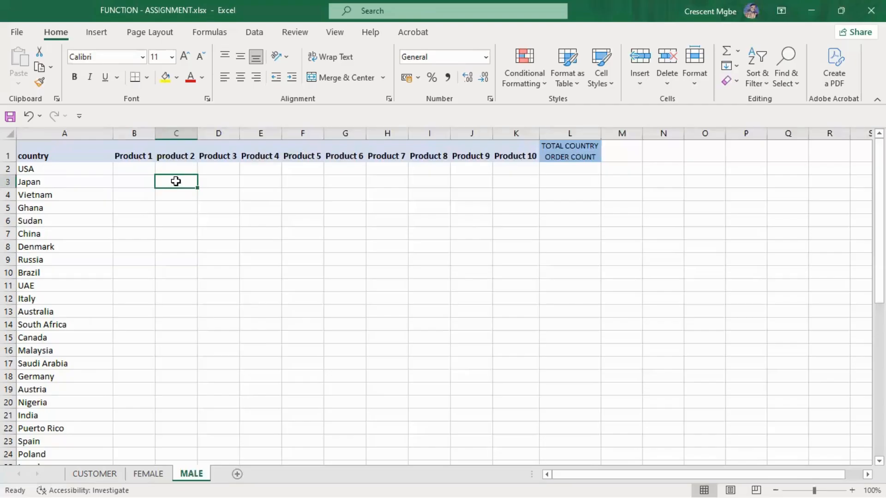
click(148, 475)
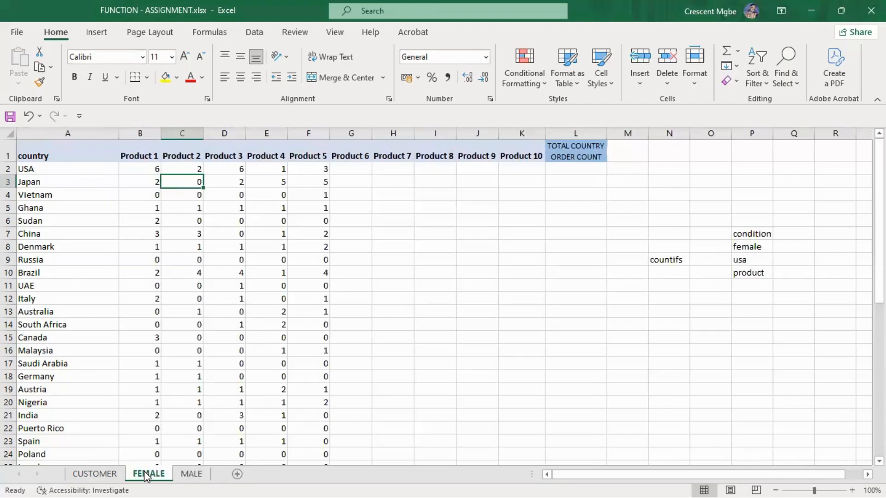
click(93, 473)
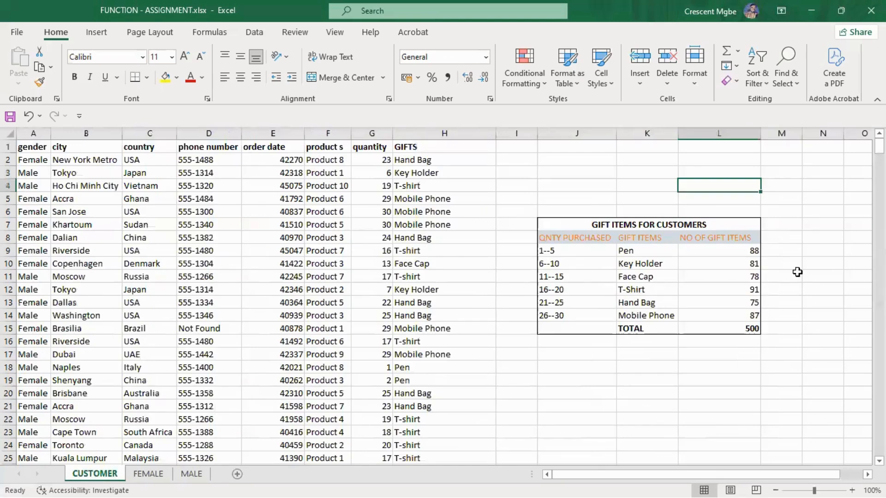
- Review the GIFTS column and the number of gift items in the gift table on the CUSTOMER sheet
click(798, 272)
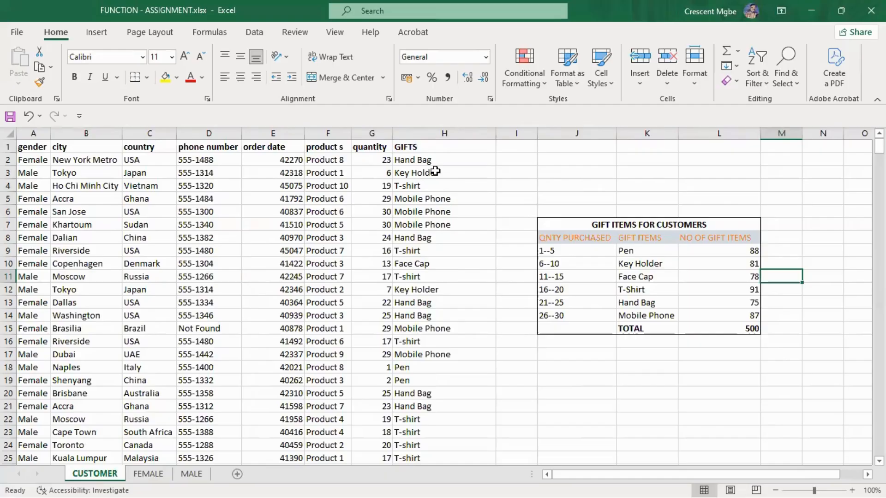
drag(425, 159, 434, 173)
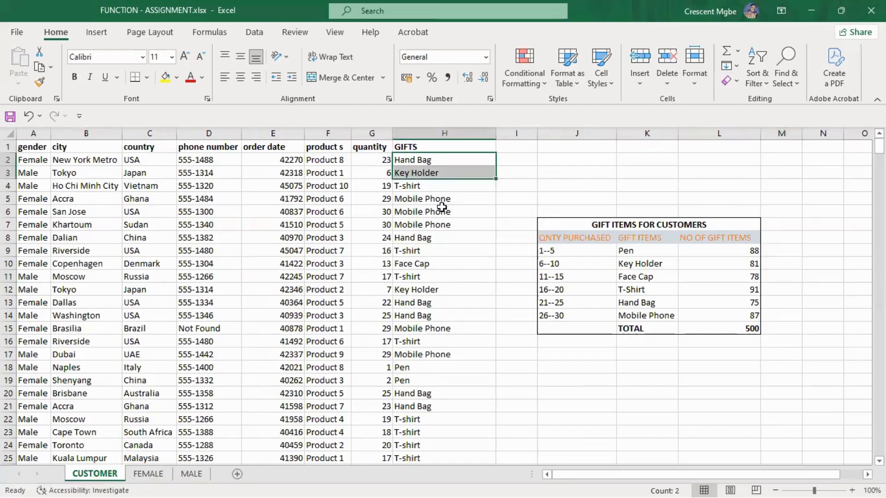
drag(442, 207, 461, 383)
click(742, 253)
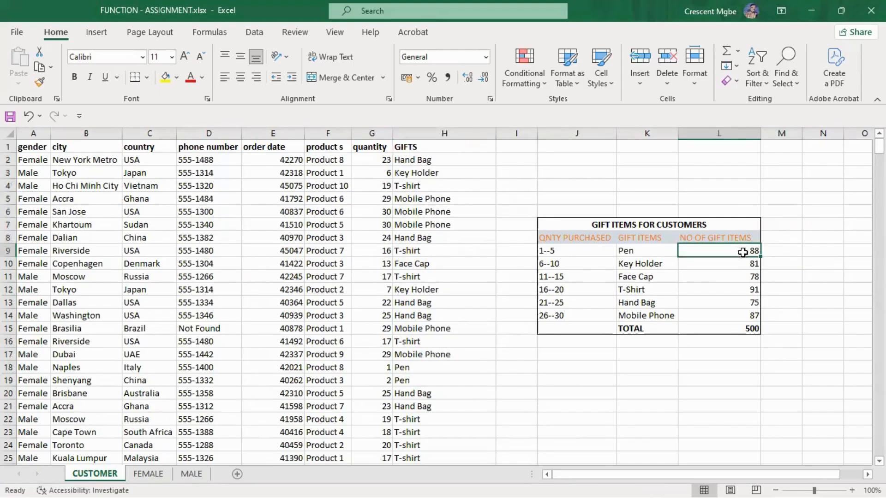
- Clear the NO OF GIFT ITEMS values in L9:L15 and all entries below the GIFTS header on the CUSTOMER sheet
drag(742, 252, 754, 328)
key(Delete)
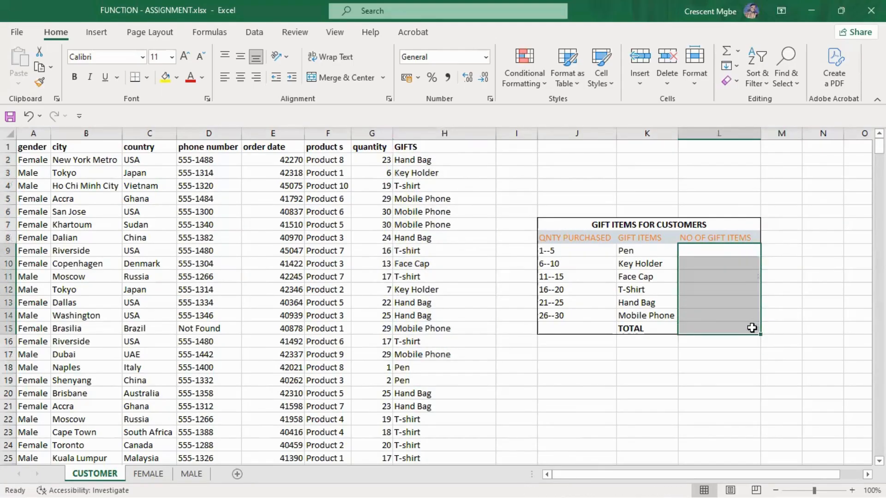
click(418, 160)
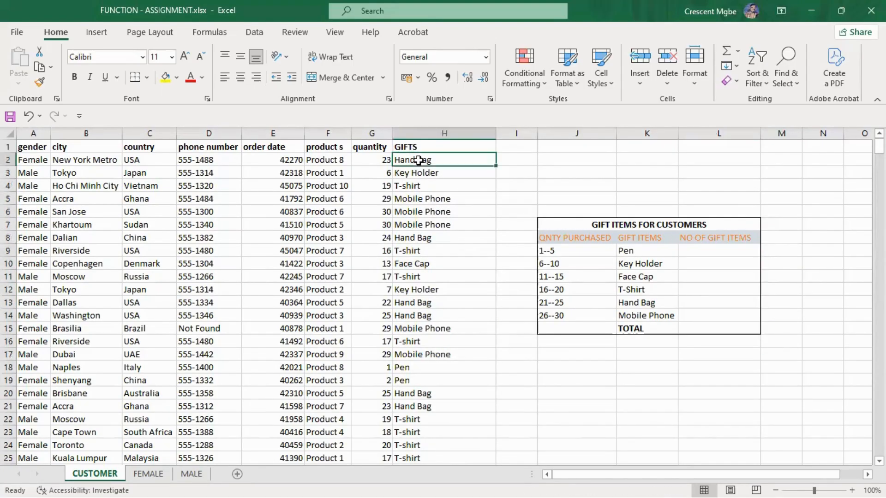
drag(418, 160, 451, 483)
key(Delete)
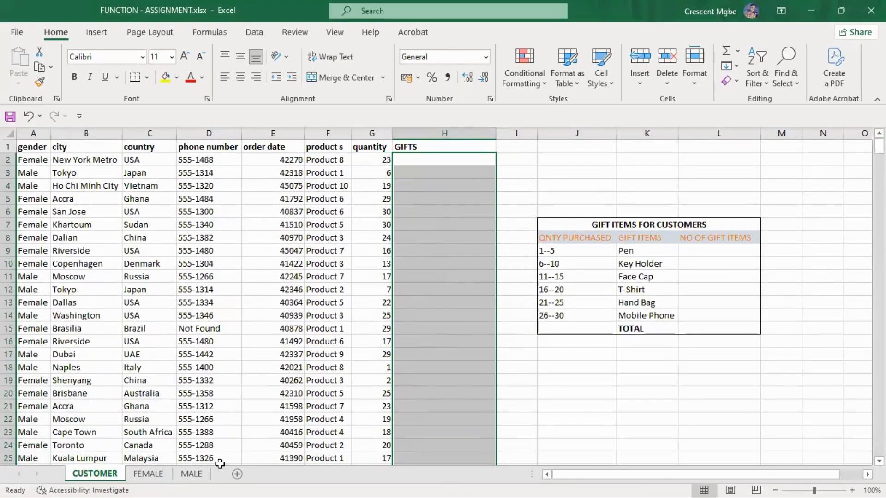
- Clear the countifs and condition notes in N5:P10 on the FEMALE sheet
click(148, 474)
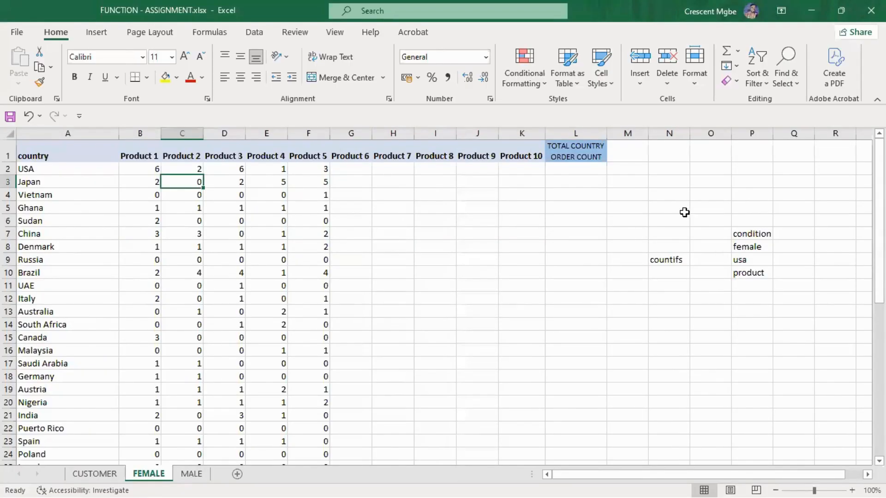
drag(684, 212, 761, 282)
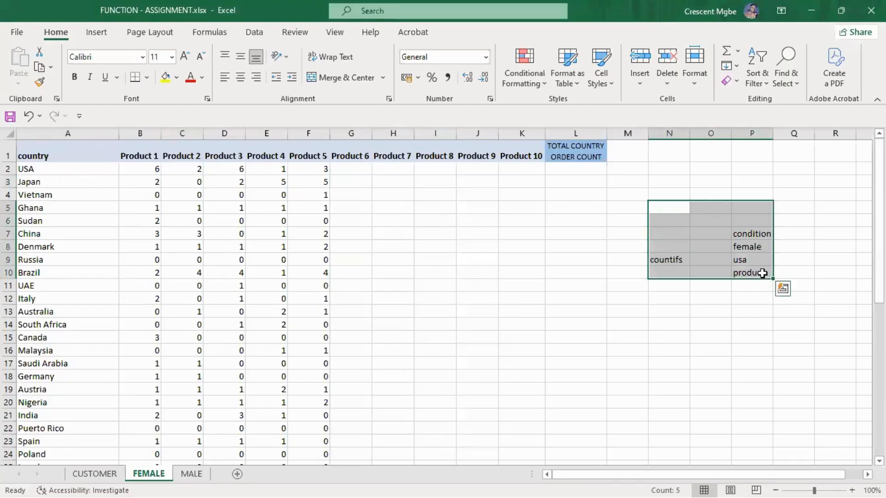
key(Delete)
click(406, 181)
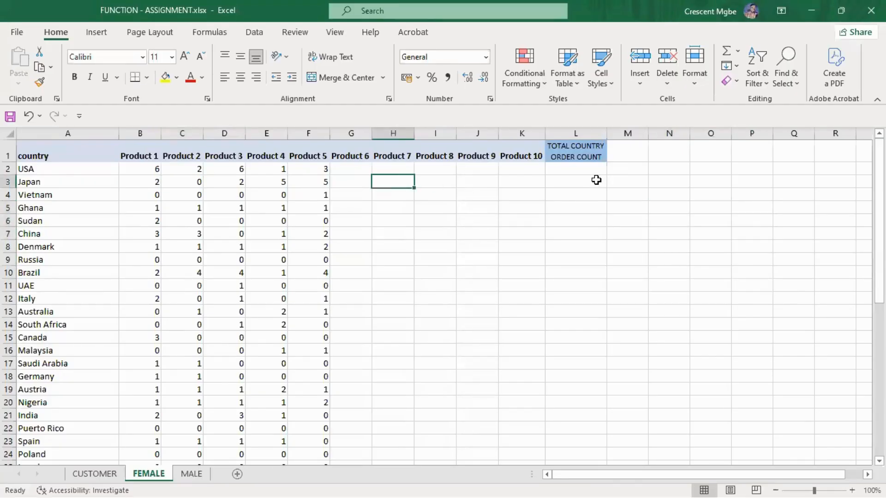
- Examine the TOTAL COUNTRY ORDER COUNT column and the grand total cell L48 on the FEMALE sheet
scroll(595, 180, down, 16)
scroll(582, 236, up, 15)
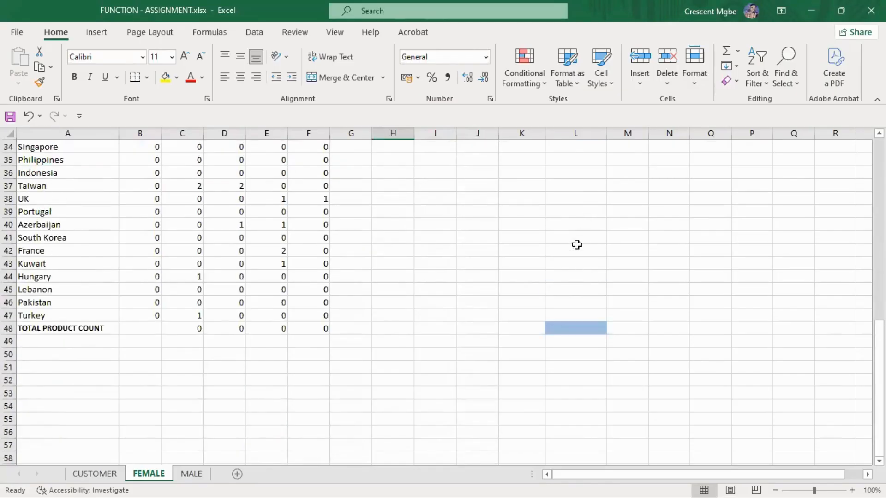
scroll(583, 194, up, 1)
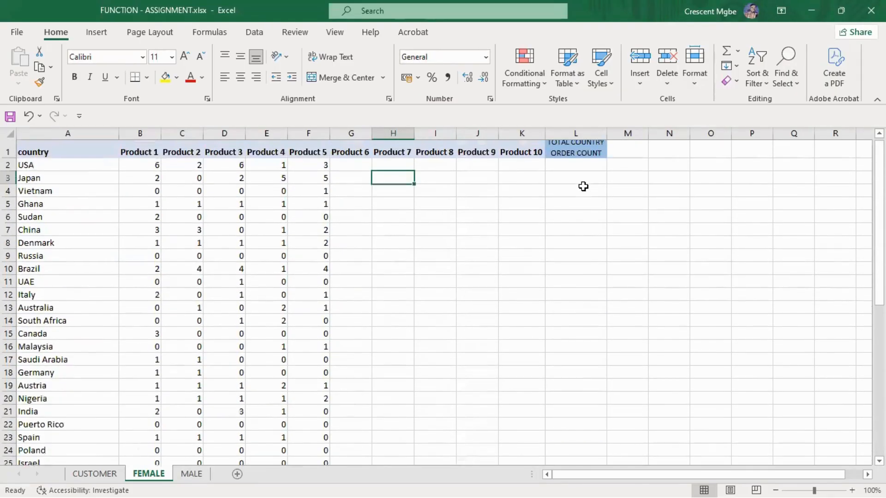
click(578, 169)
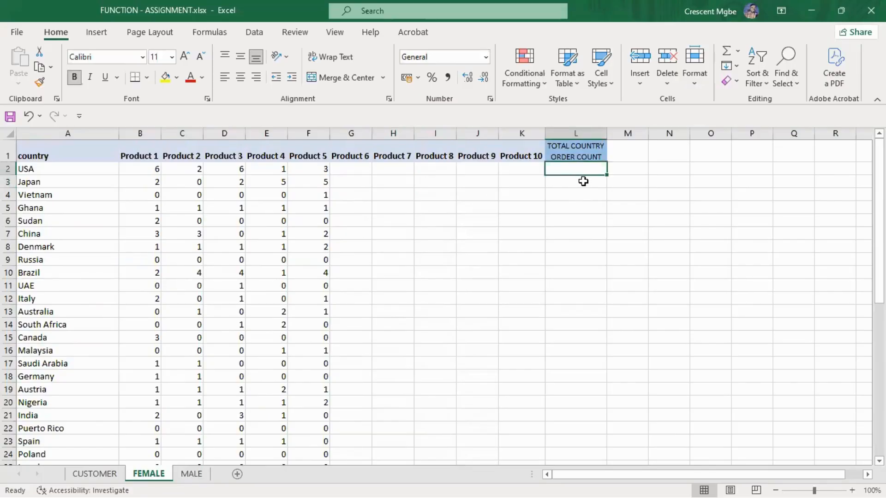
click(583, 181)
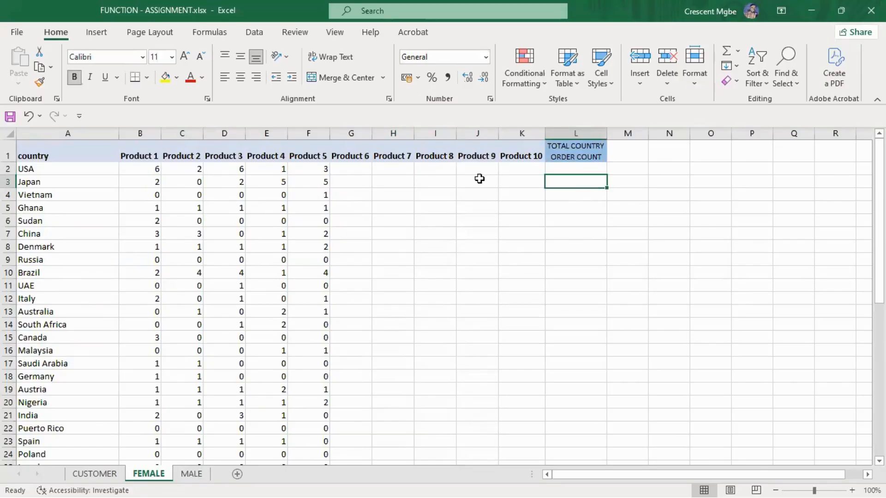
click(592, 172)
click(592, 184)
scroll(607, 220, down, 7)
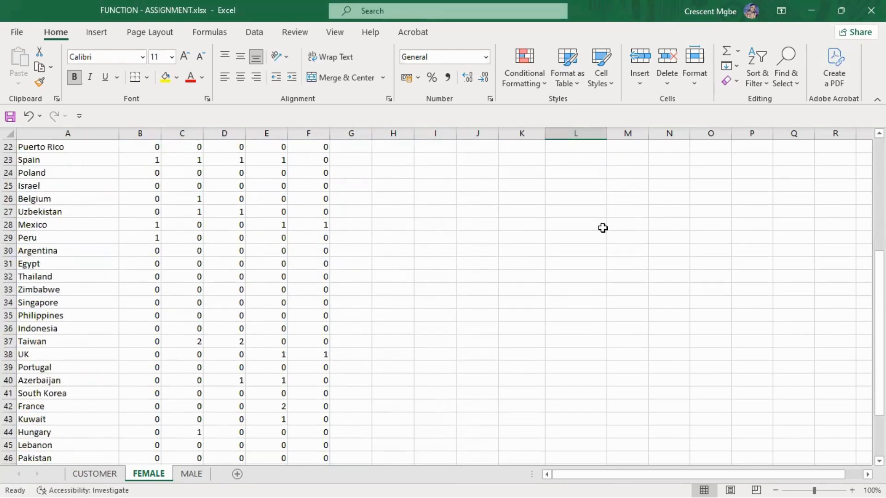
scroll(602, 228, down, 8)
click(564, 173)
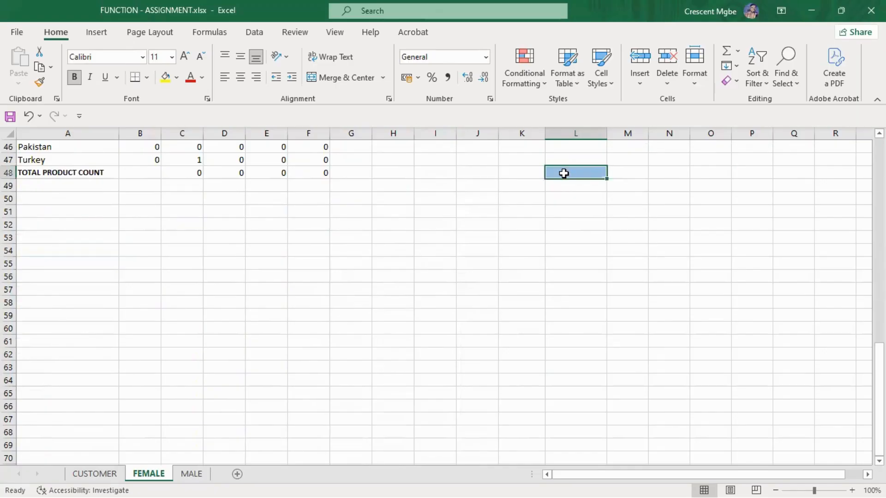
- Examine the grand total cell L48 on the MALE sheet and compare the MALE and FEMALE sheet layouts
click(189, 475)
scroll(578, 293, down, 5)
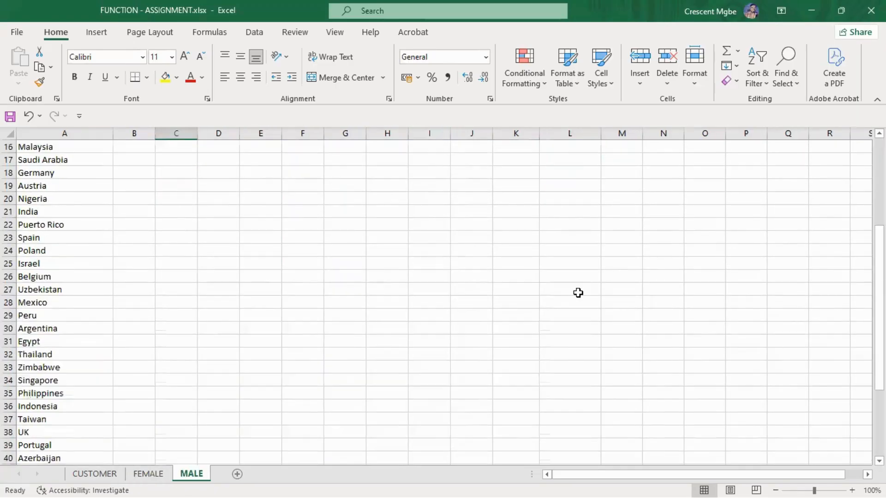
scroll(578, 293, down, 5)
click(586, 364)
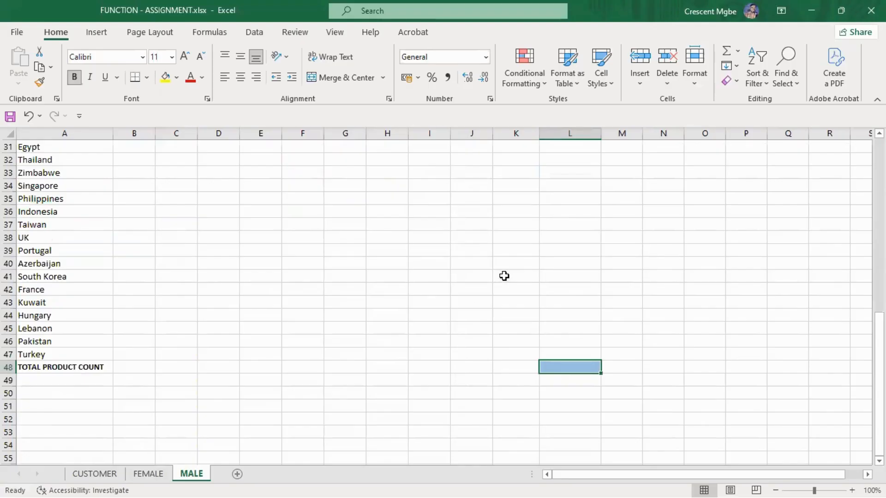
key(ctrl+Up)
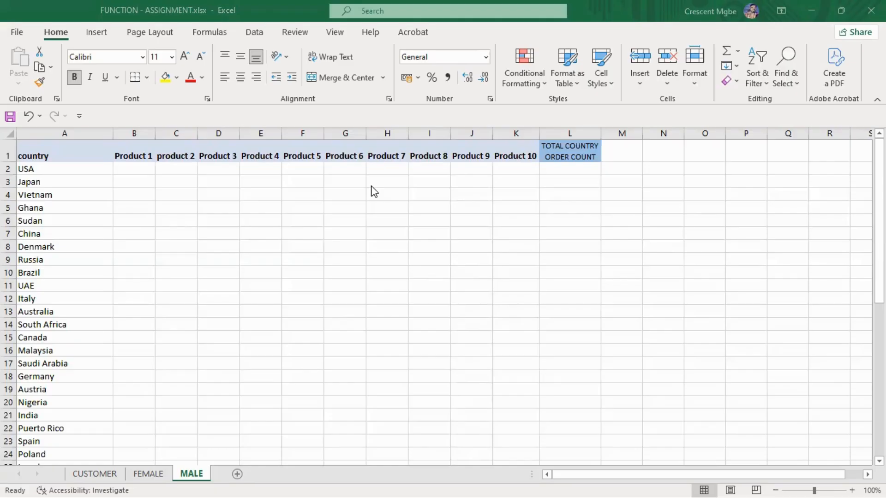
click(147, 478)
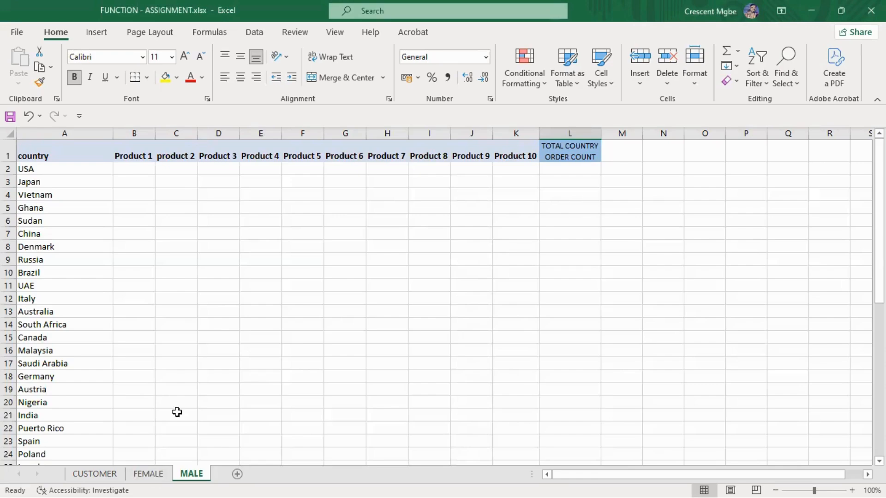
click(147, 474)
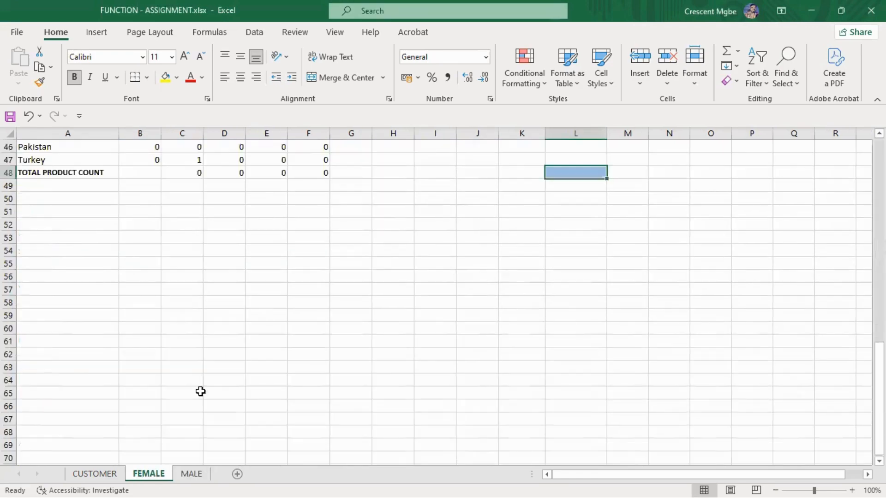
click(191, 475)
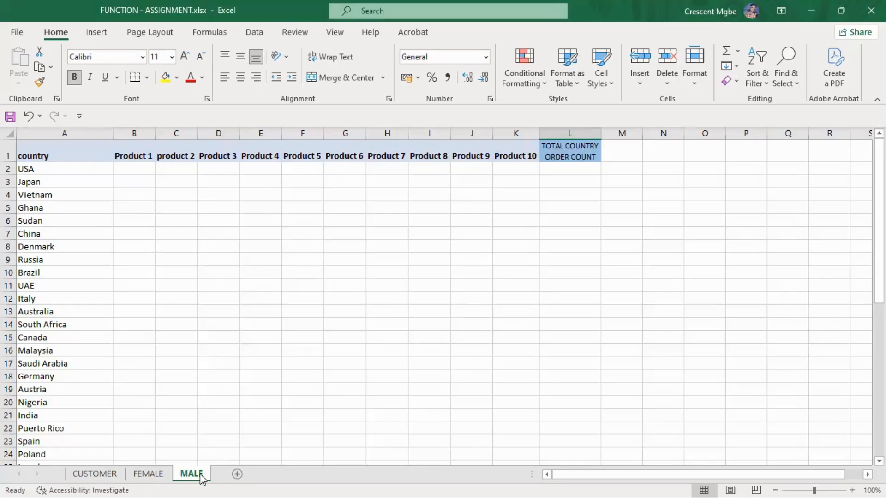
click(145, 474)
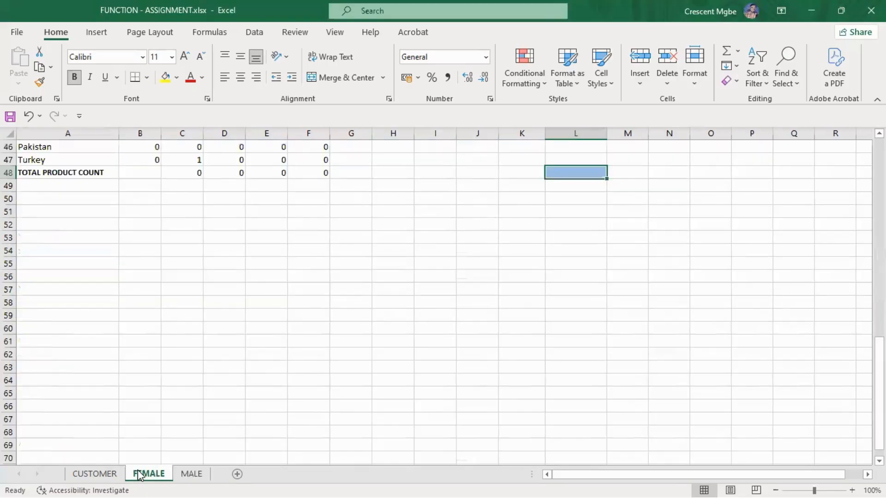
click(182, 475)
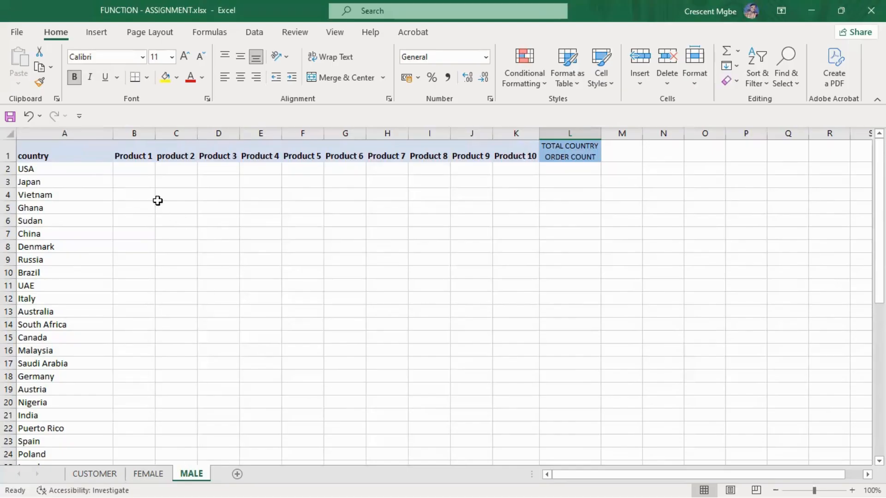
- Review the country-by-product count area on the MALE sheet and the product and total columns on the FEMALE sheet
drag(126, 171, 318, 287)
drag(351, 312, 558, 466)
scroll(413, 355, down, 8)
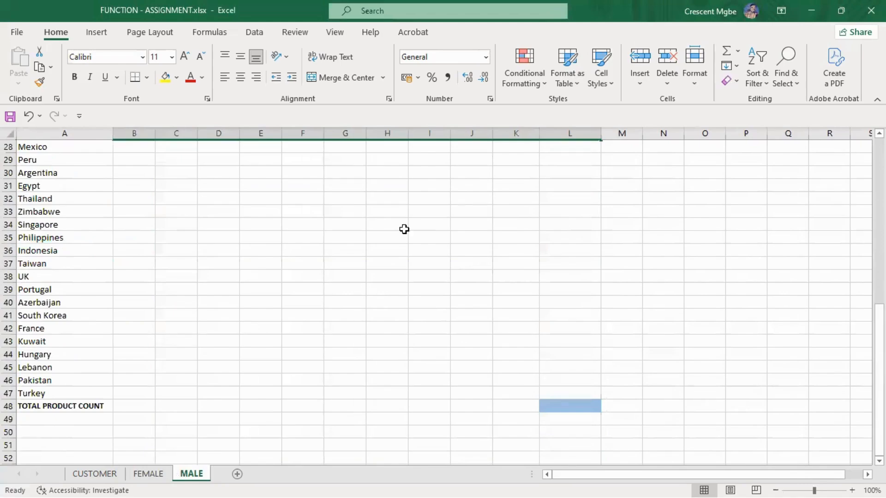
click(148, 474)
scroll(152, 377, up, 15)
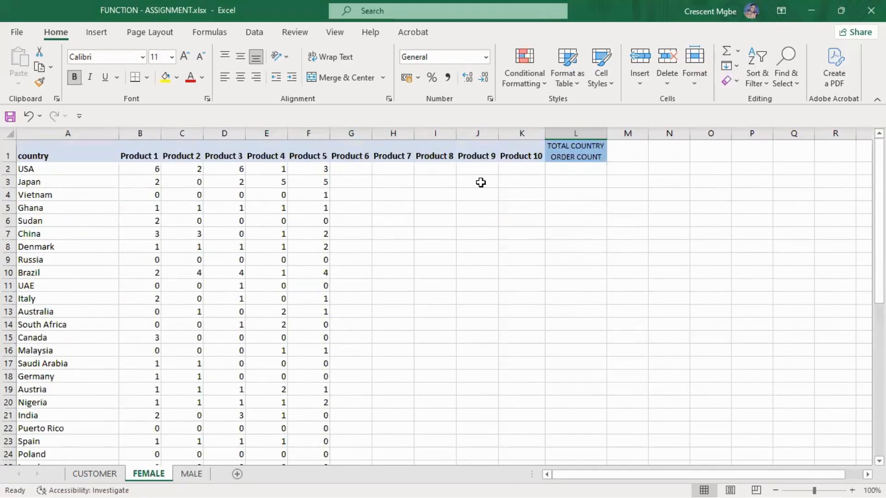
scroll(324, 246, down, 5)
scroll(324, 246, down, 6)
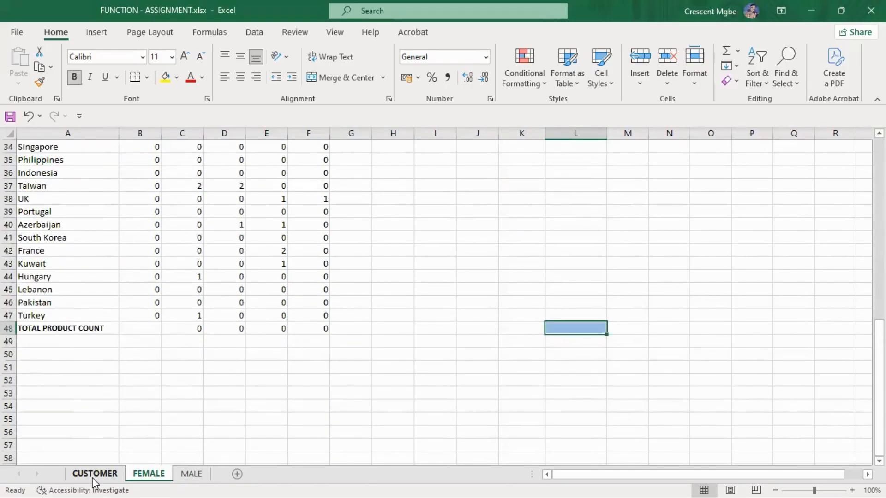
- Calculate the largest purchased quantity in cell H4 of the CUSTOMER sheet with MAX over column G
click(95, 474)
click(453, 162)
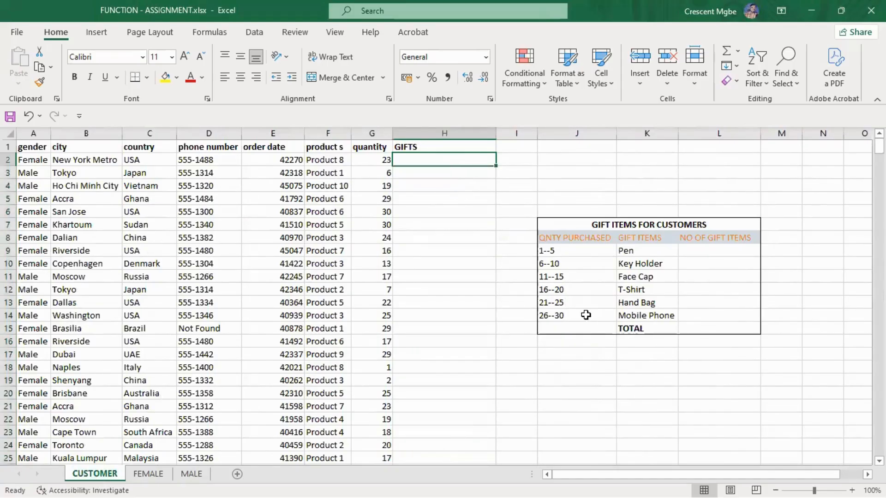
drag(559, 251, 580, 311)
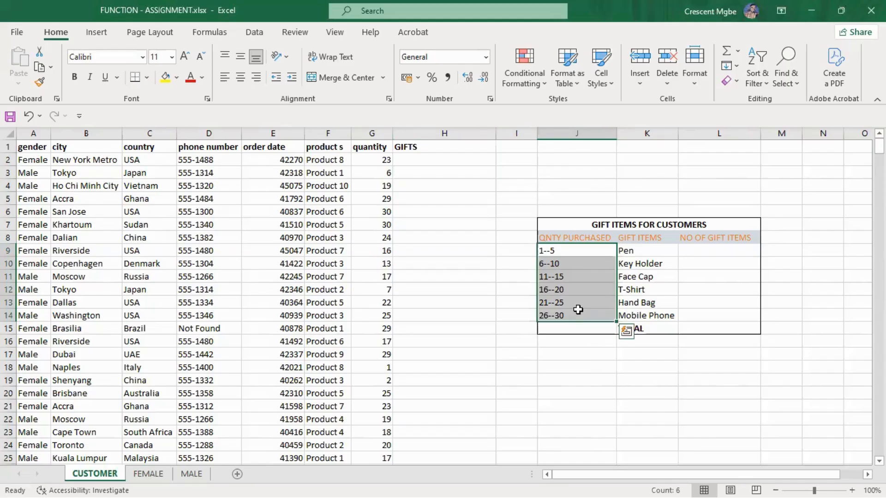
click(578, 310)
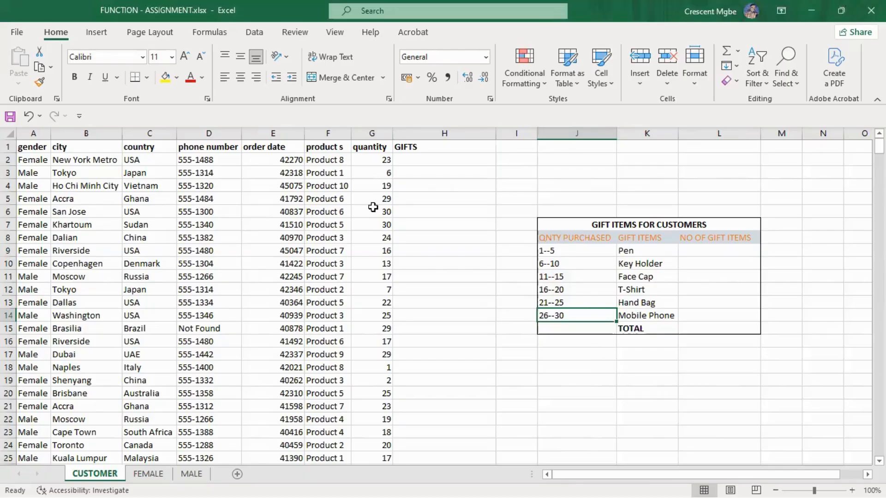
click(478, 189)
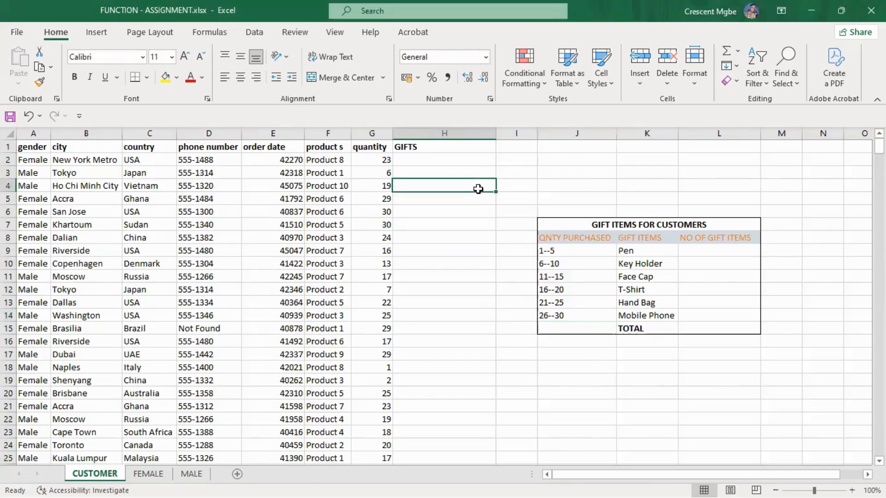
text(=max)
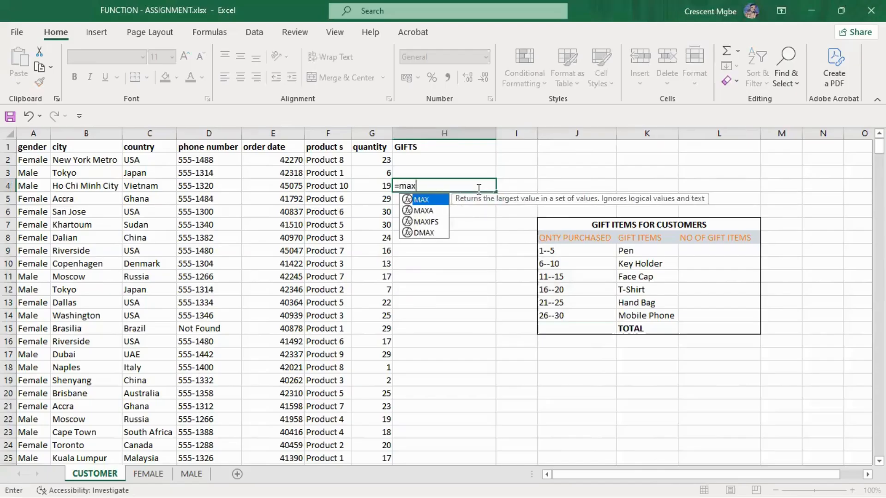
key(Tab)
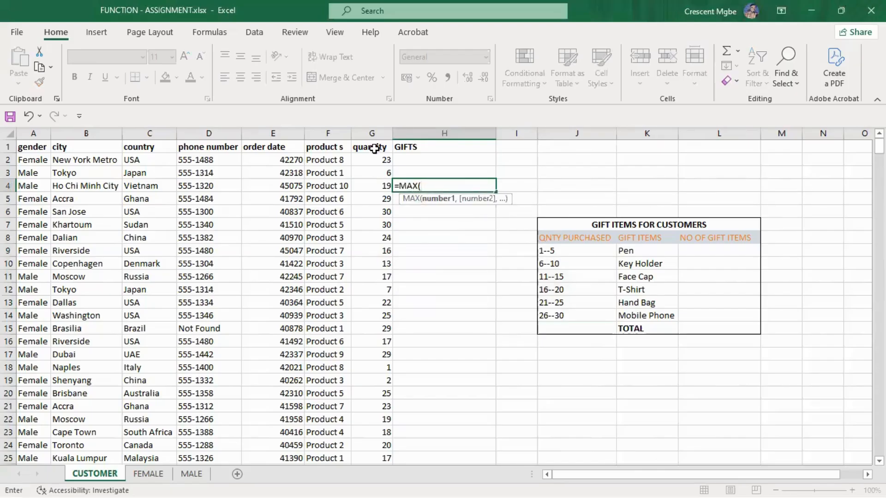
click(370, 130)
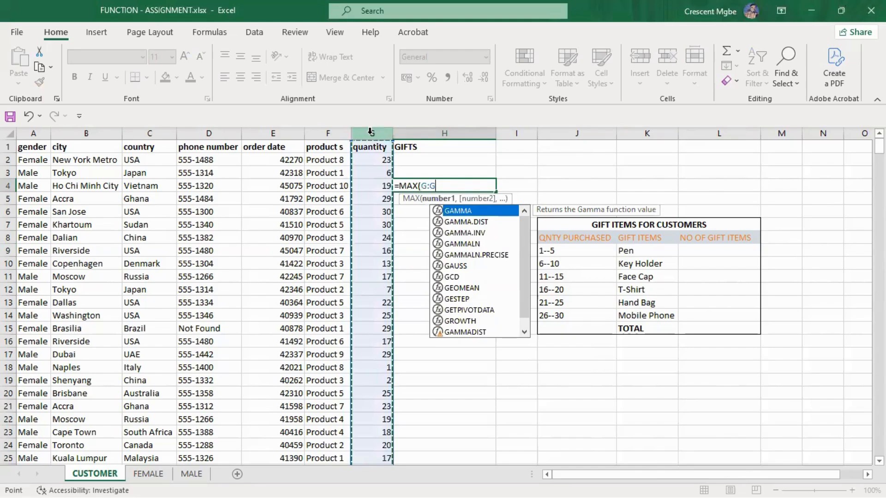
key(Return)
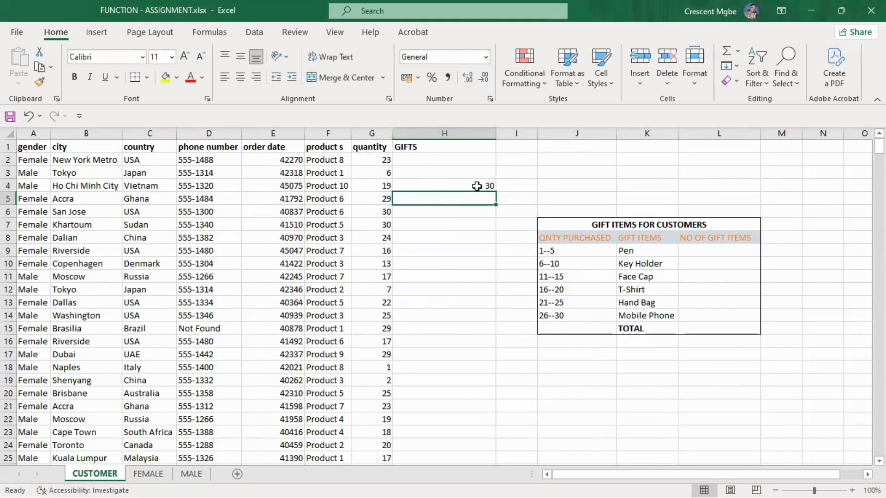
- Calculate the smallest purchased quantity in cell H5 with MIN over column G
text(mi)
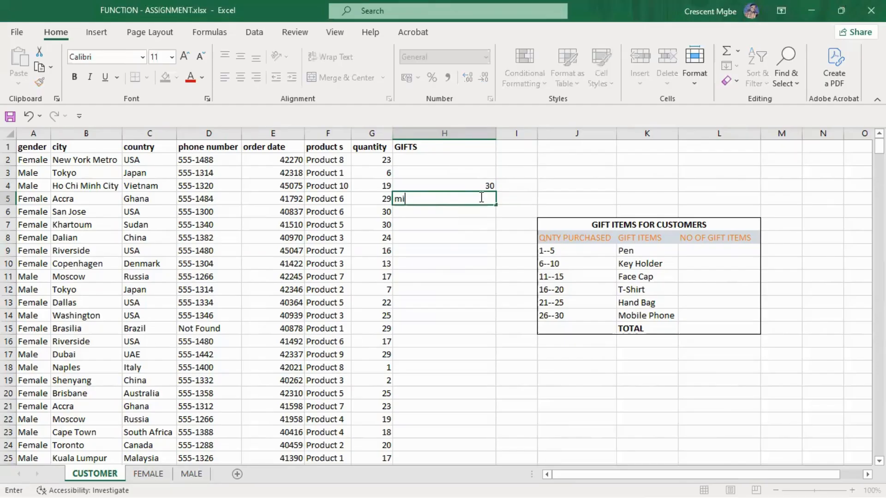
text(n=min)
key(BackSpace)
key(BackSpace)
key(BackSpace)
key(BackSpace)
key(BackSpace)
key(BackSpace)
key(BackSpace)
text(=min)
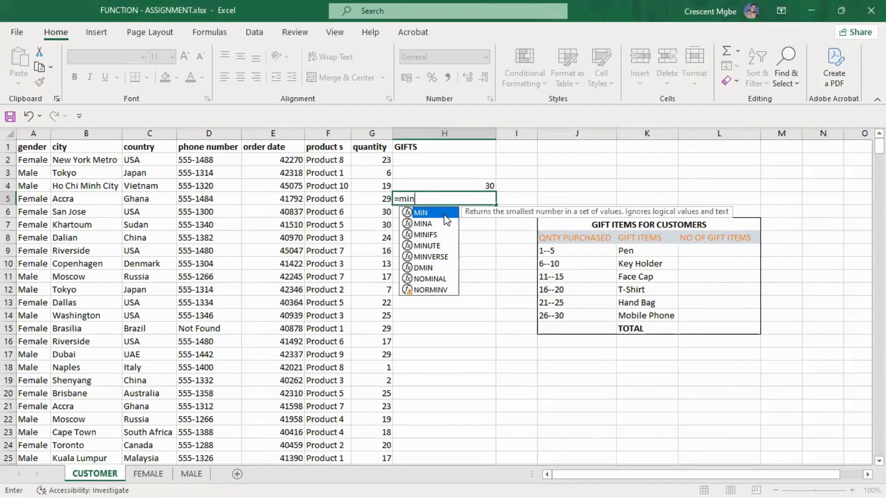
double_click(444, 215)
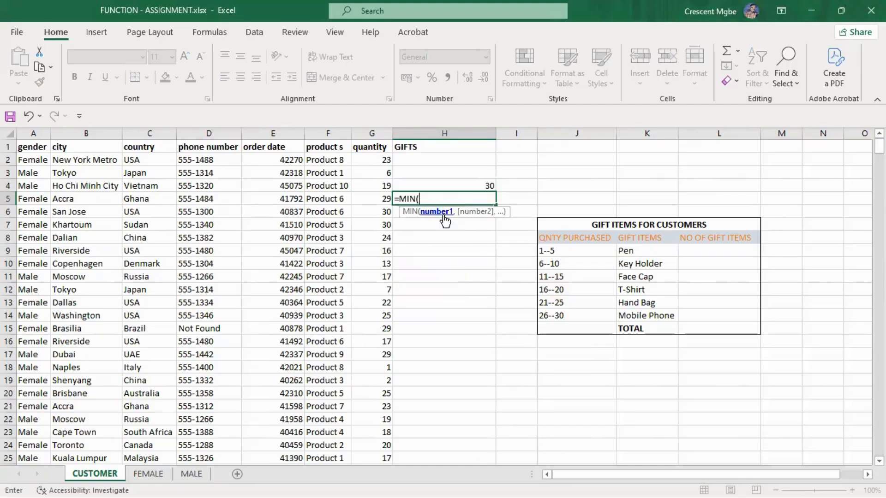
click(372, 130)
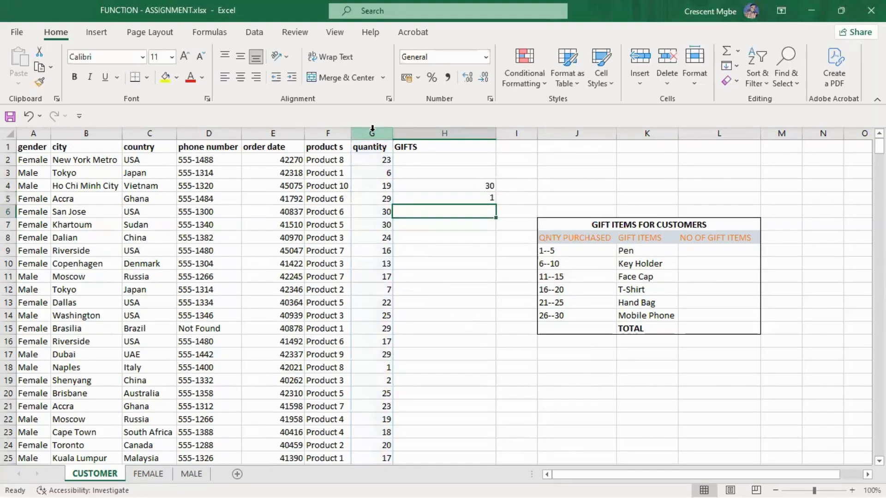
key(Return)
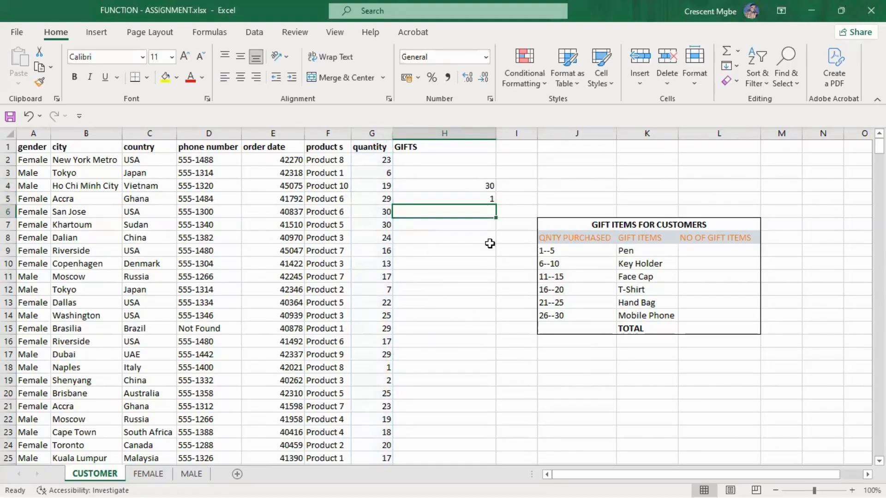
- Check the quantity ranges in J9:J14 against the maximum and minimum quantities, and clear both check formulas from the GIFTS column
click(543, 250)
click(578, 316)
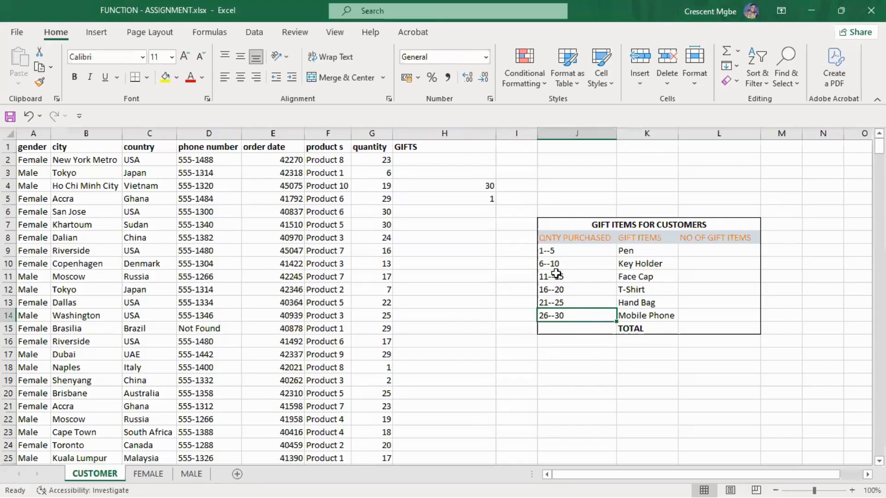
click(592, 251)
drag(604, 270, 599, 316)
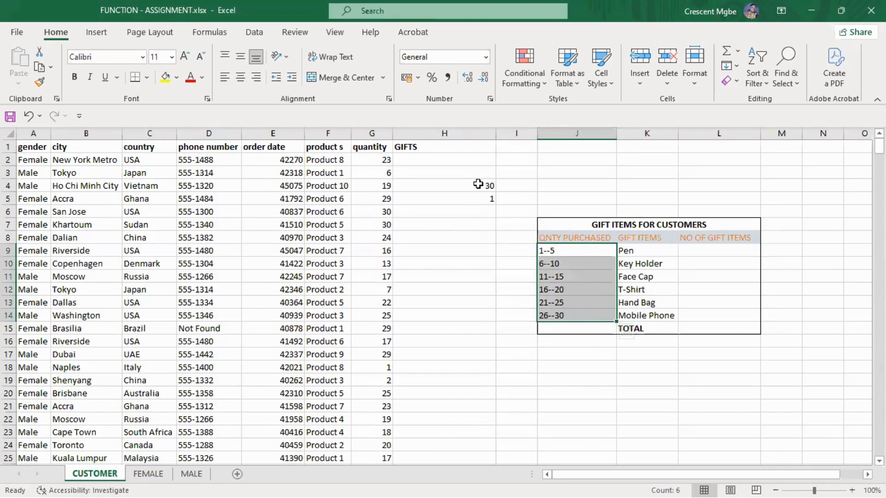
drag(477, 177, 485, 193)
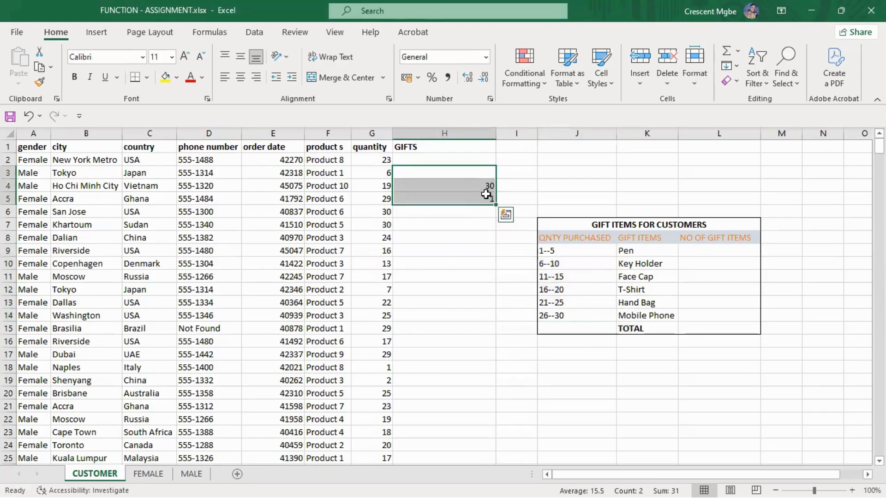
key(Delete)
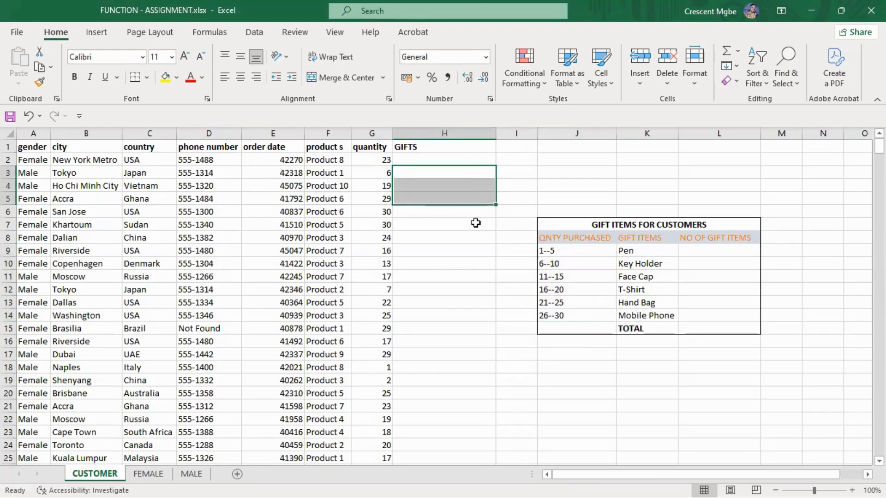